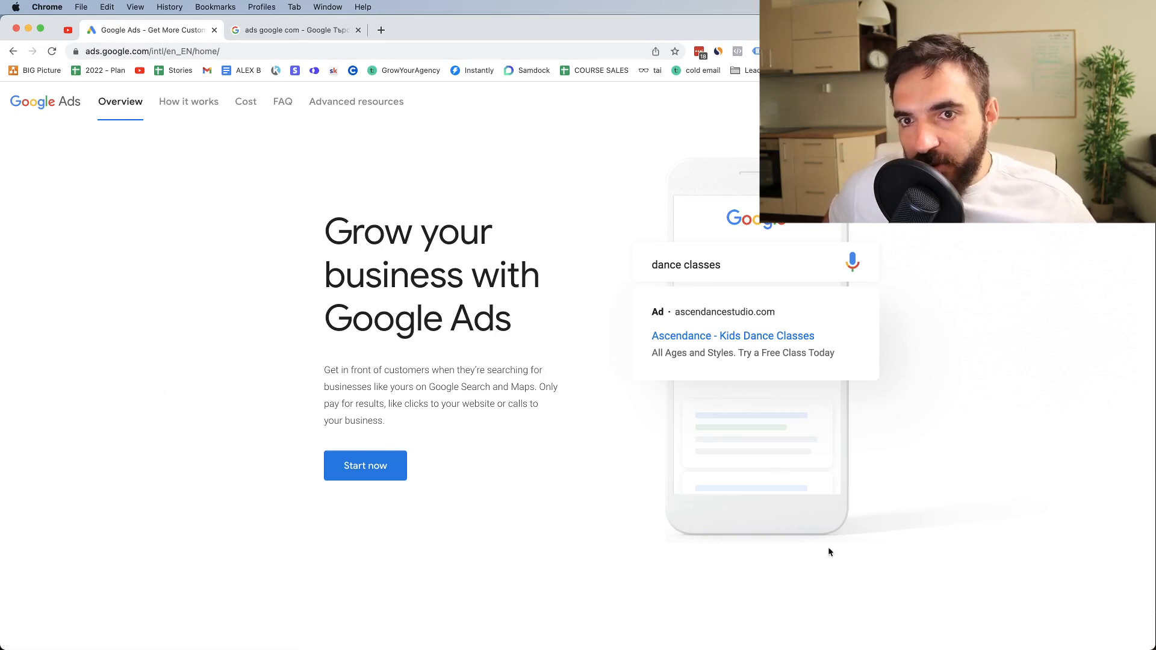
# Start a new Google Ads account in Expert Mode and choose to create it without a campaign
pyautogui.click(361, 474)
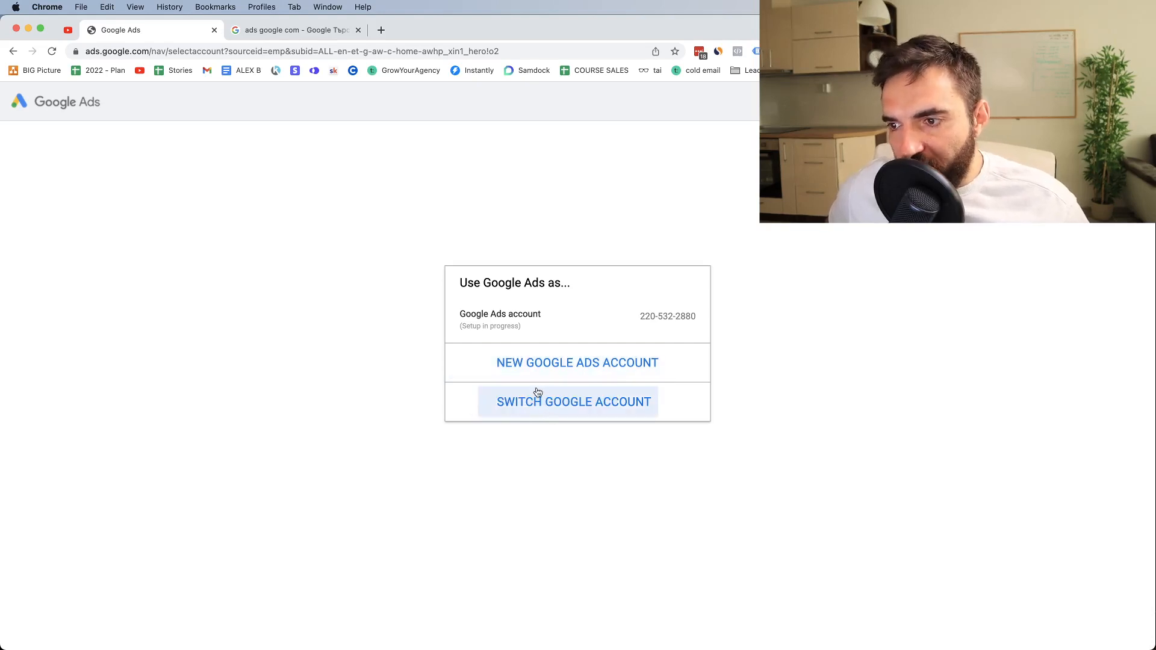
pyautogui.click(505, 368)
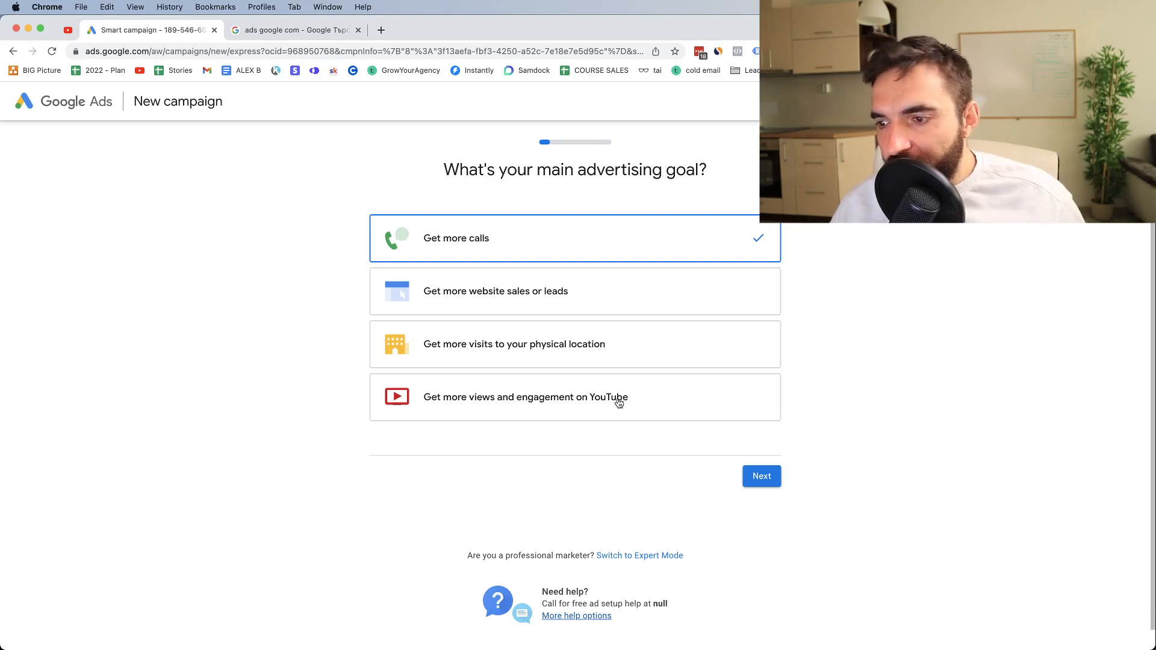
pyautogui.moveTo(461, 557); pyautogui.dragTo(592, 560)
pyautogui.click(627, 558)
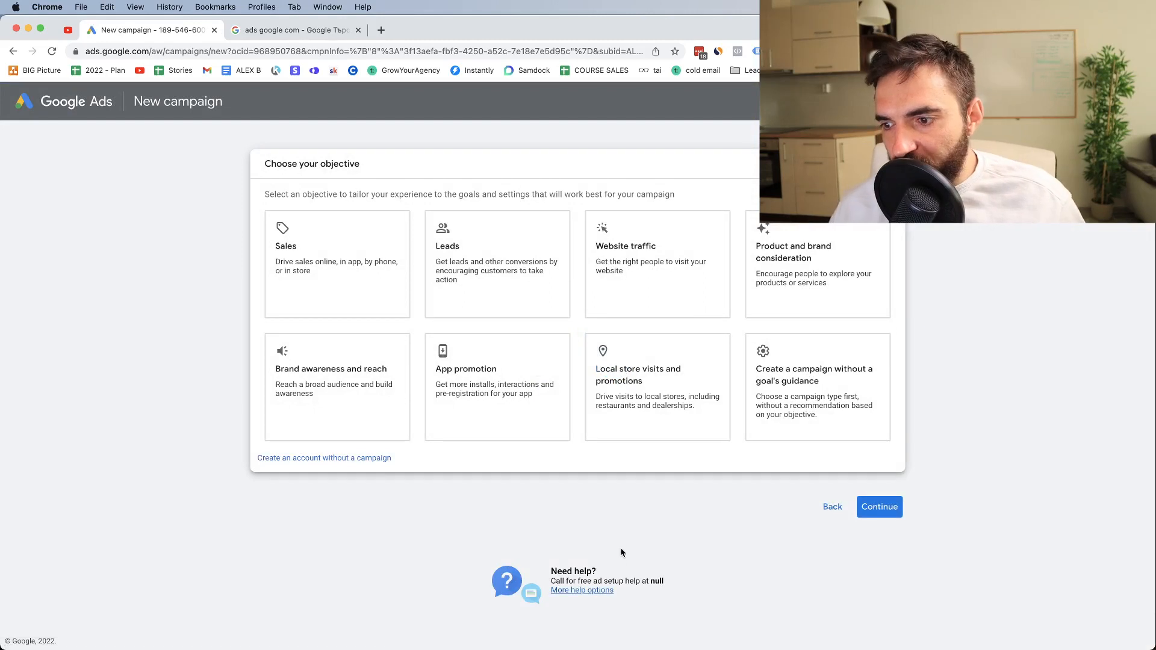
pyautogui.tripleClick(278, 166)
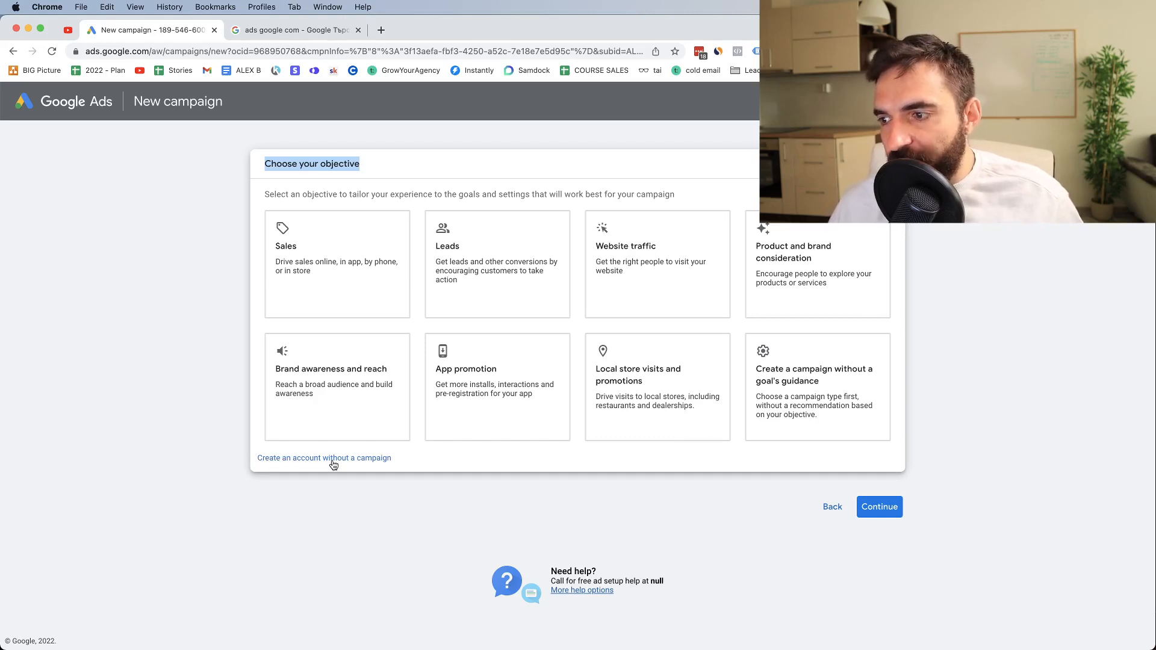
pyautogui.click(355, 459)
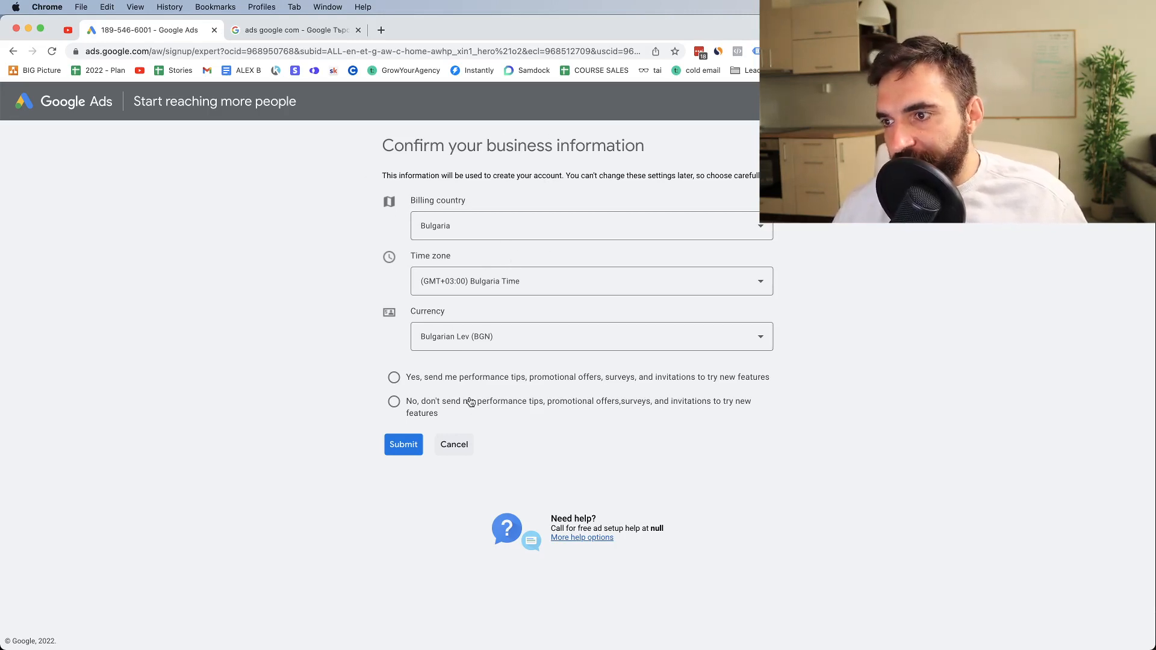
# Look through the list of currencies available for the new account, keeping the current selection
pyautogui.click(432, 339)
pyautogui.scroll(-5, 456, 353)
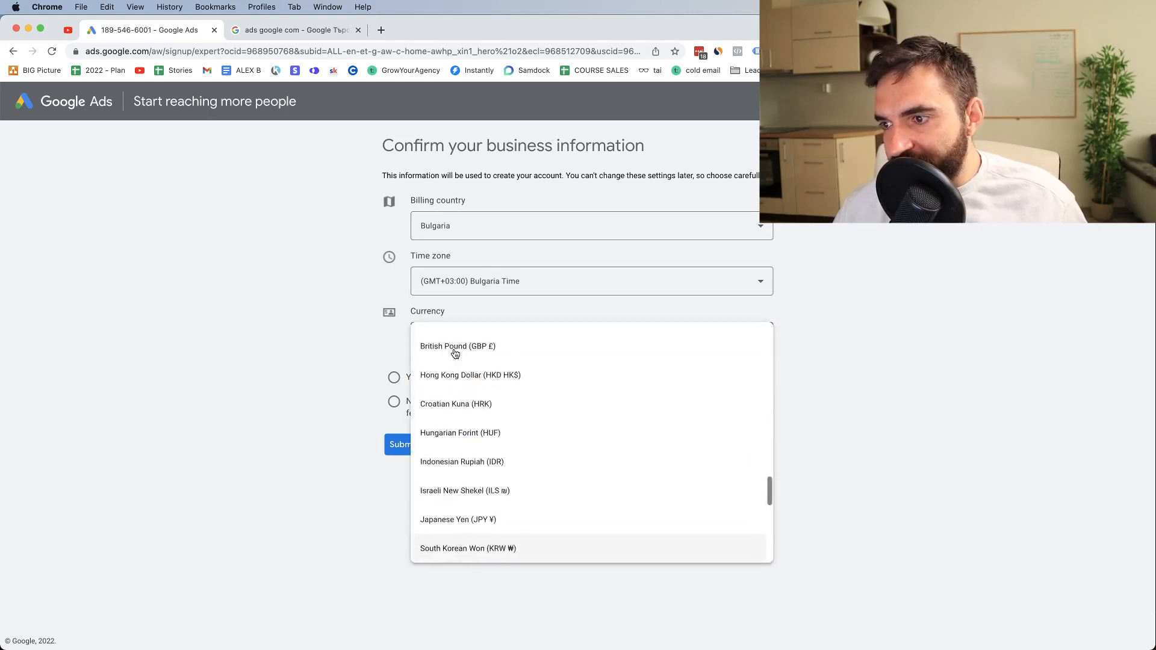
pyautogui.scroll(-3, 456, 354)
pyautogui.scroll(-1, 710, 384)
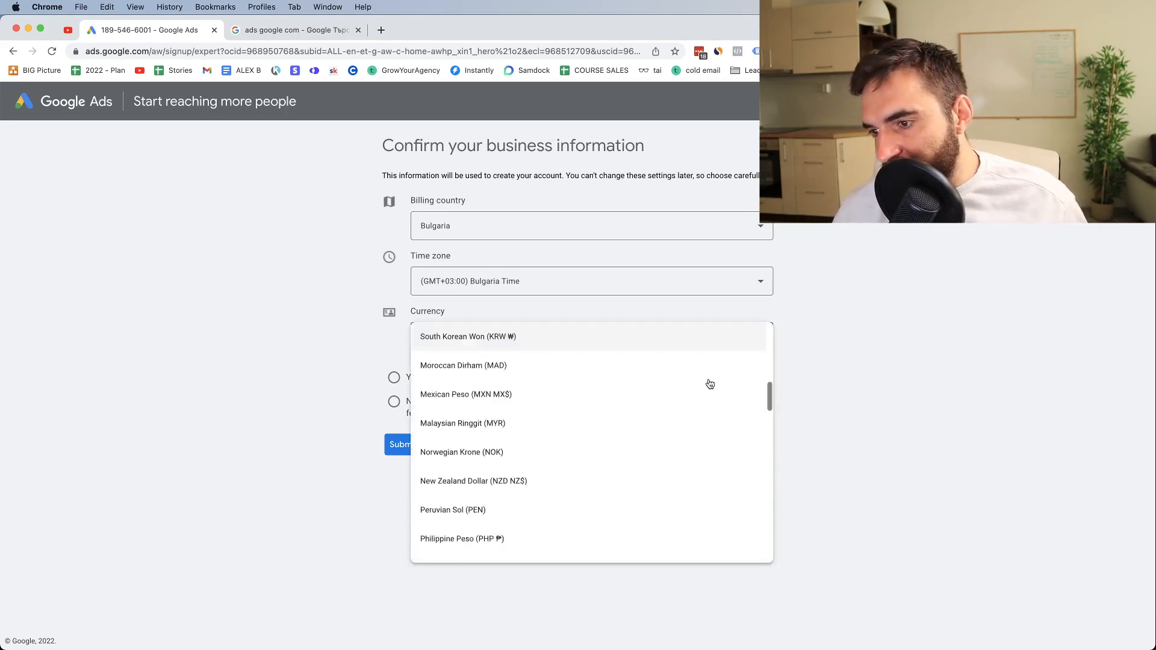
pyautogui.scroll(-7, 711, 384)
pyautogui.scroll(12, 671, 426)
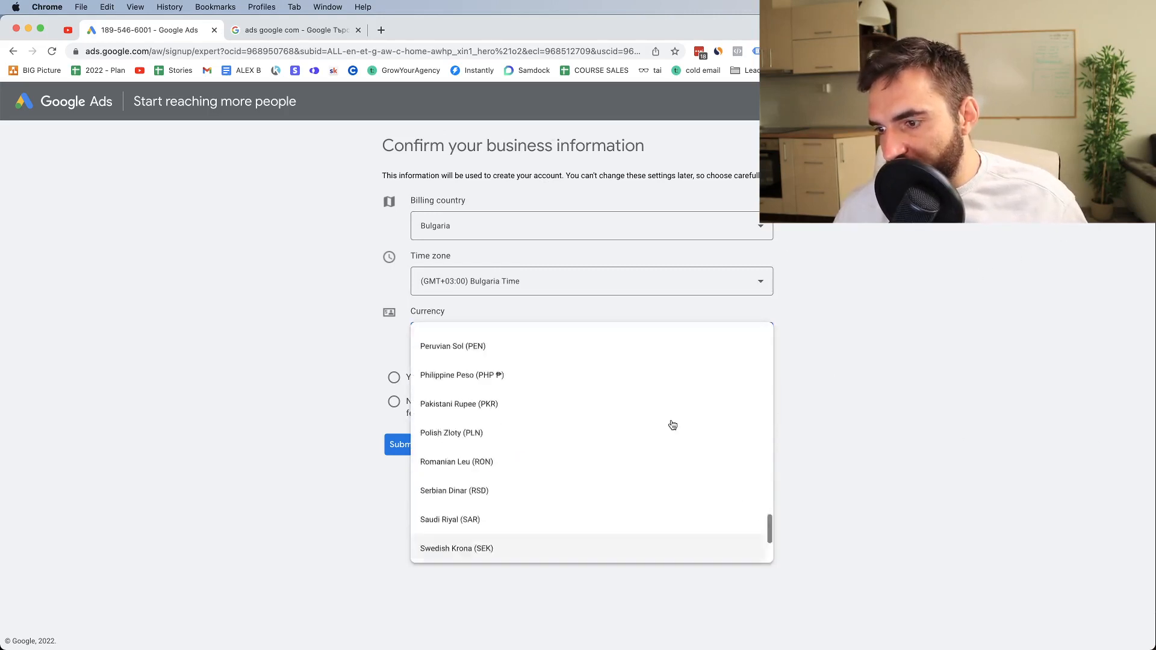
pyautogui.scroll(-8, 663, 451)
pyautogui.scroll(12, 662, 452)
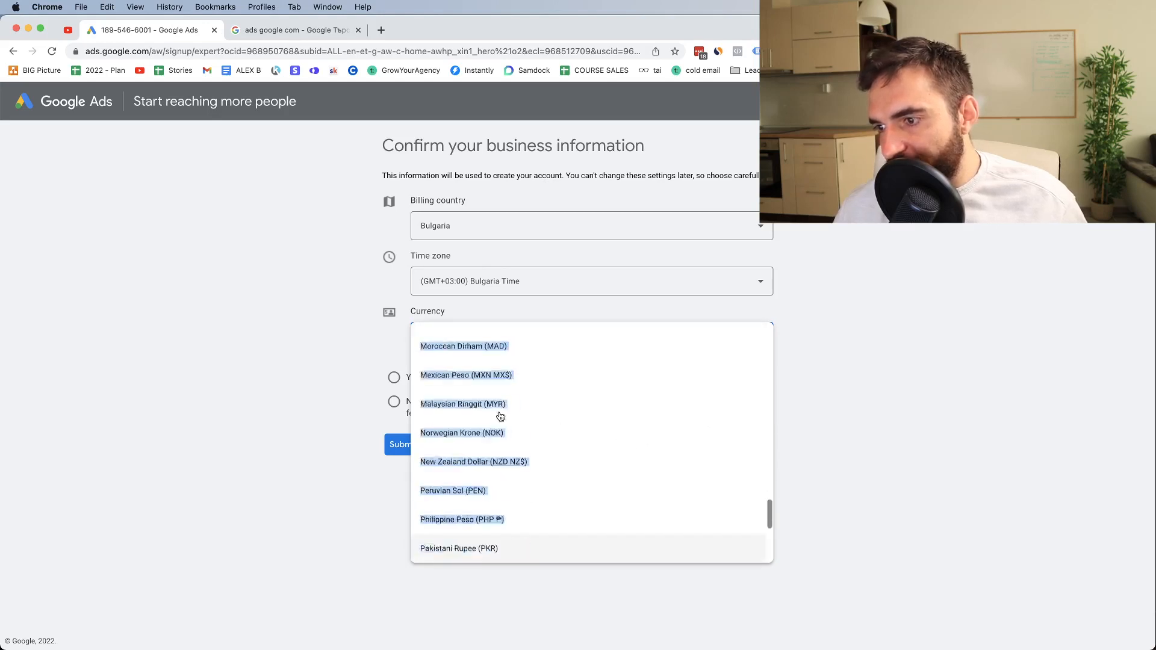
pyautogui.scroll(-10, 476, 413)
pyautogui.scroll(12, 441, 393)
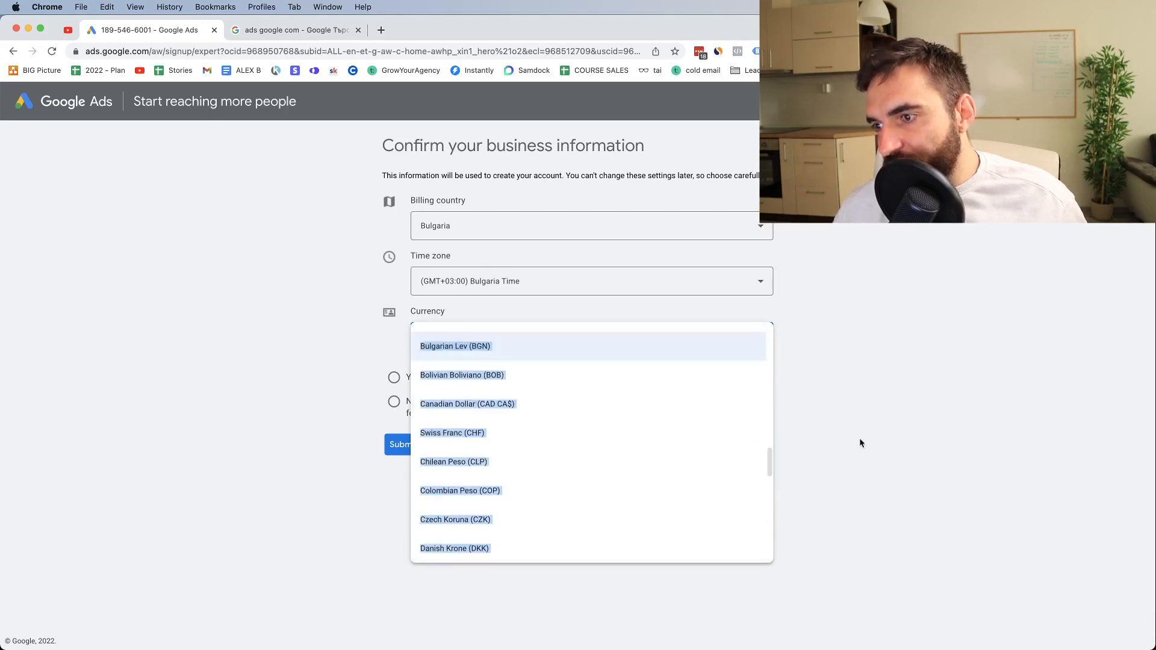
pyautogui.scroll(-12, 522, 418)
pyautogui.scroll(2, 522, 418)
pyautogui.click(801, 192)
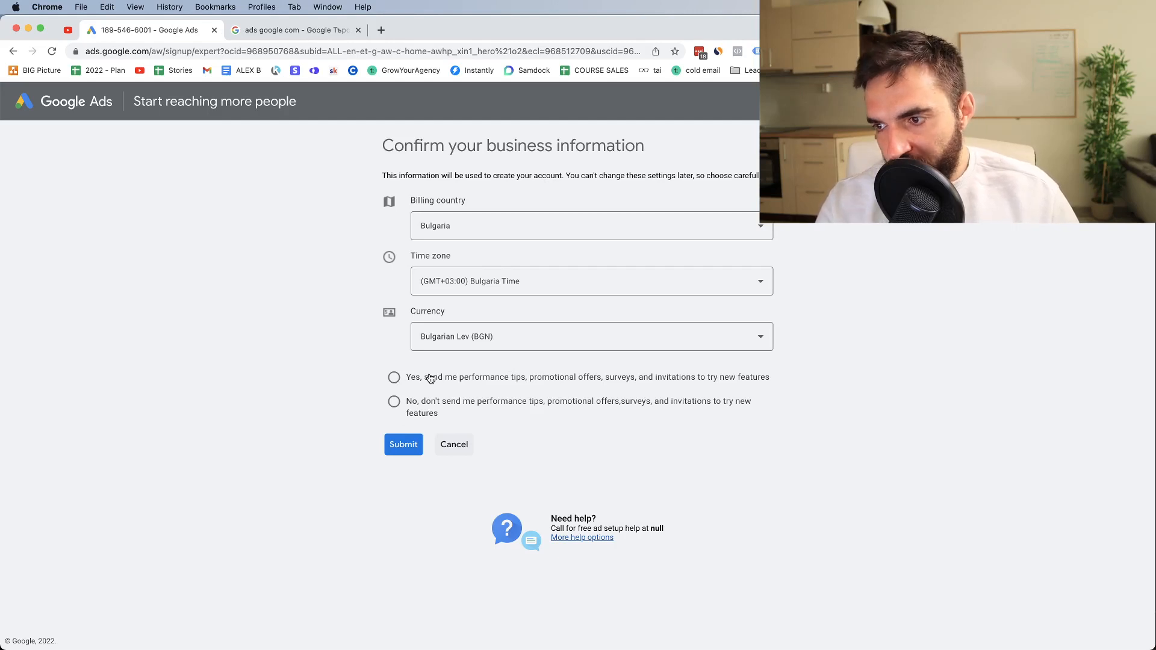
# Opt out of performance tips and promotional offers, then submit the business information and open the new account
pyautogui.click(394, 408)
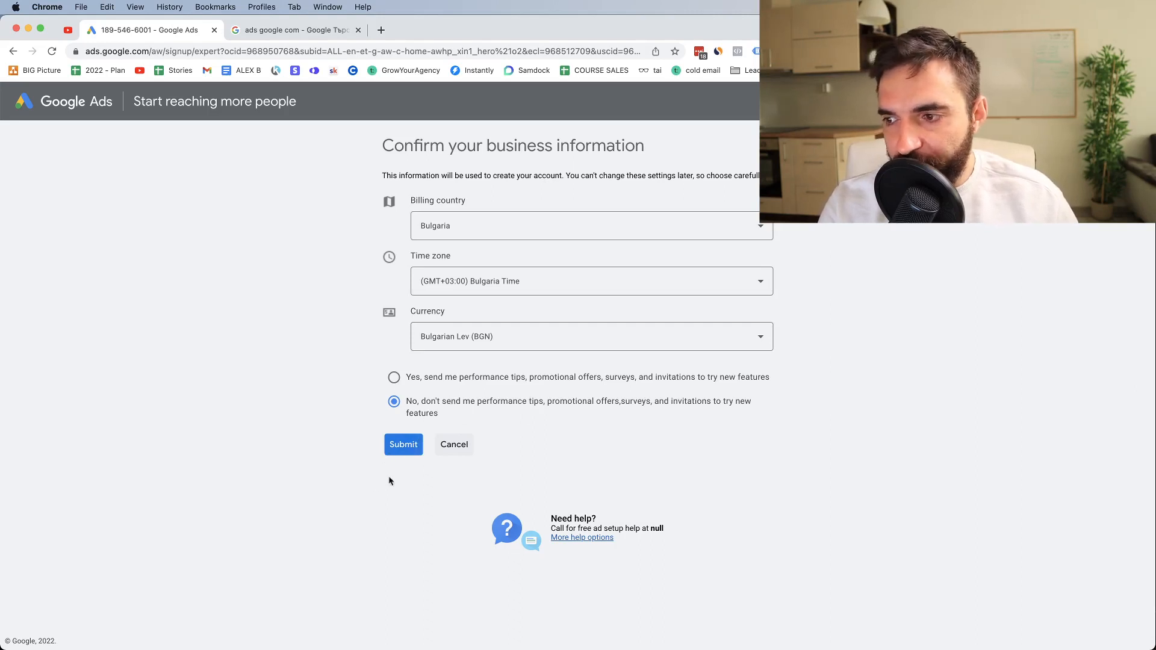
pyautogui.click(404, 446)
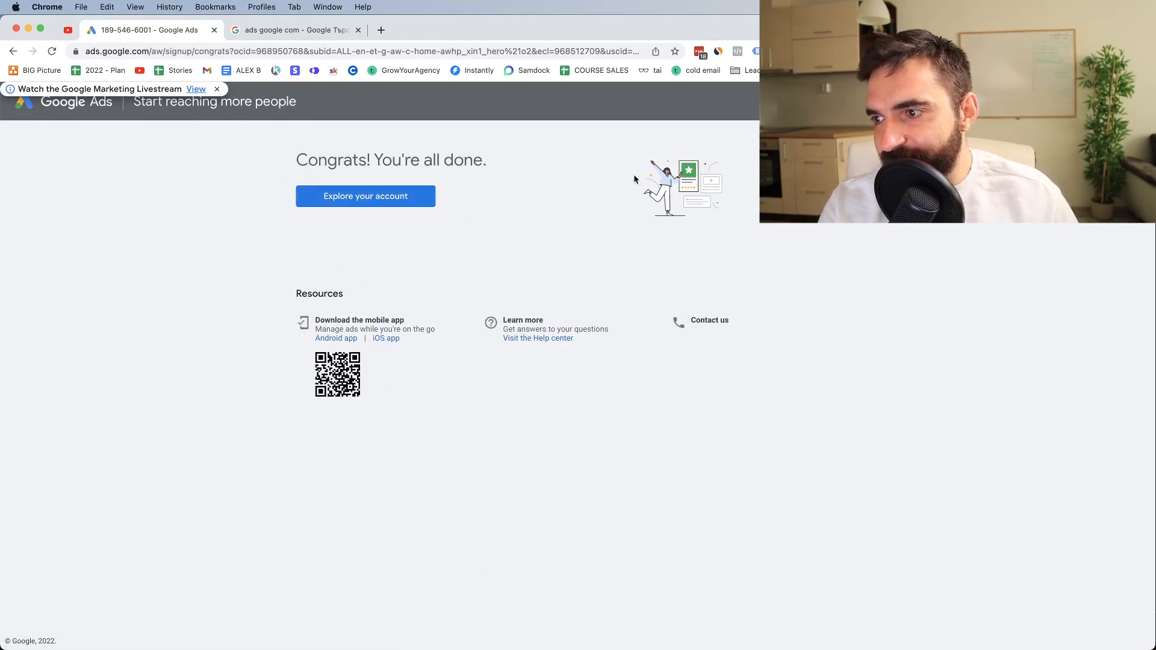
pyautogui.click(341, 202)
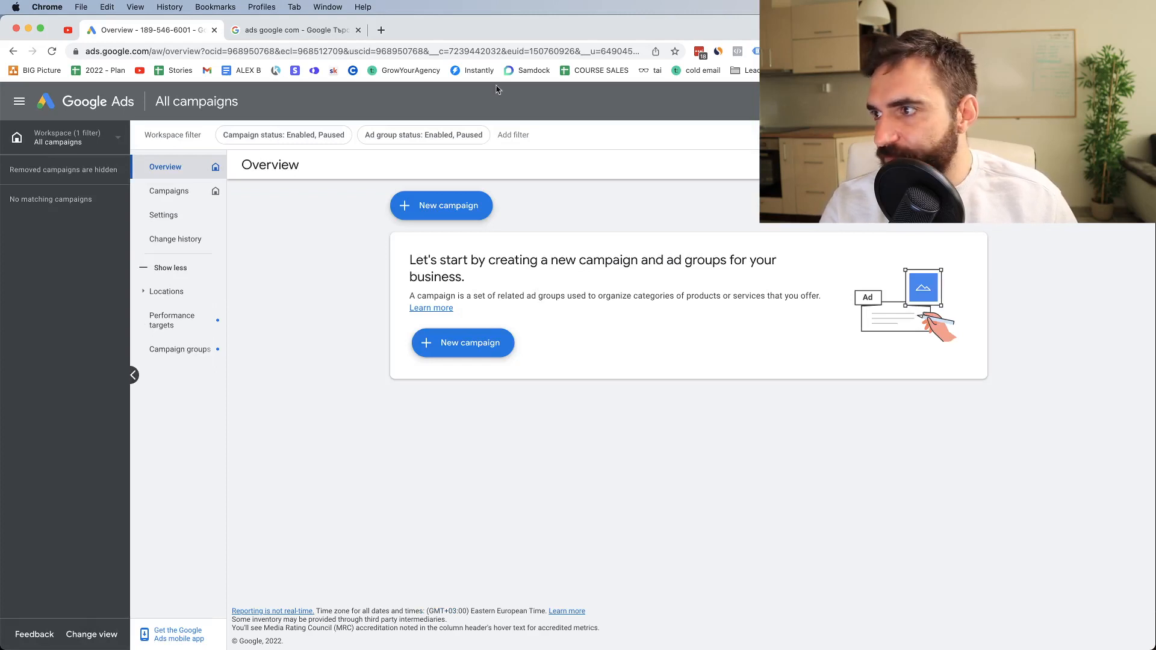
# Change the account overview to the alternative navigation view
pyautogui.click(93, 634)
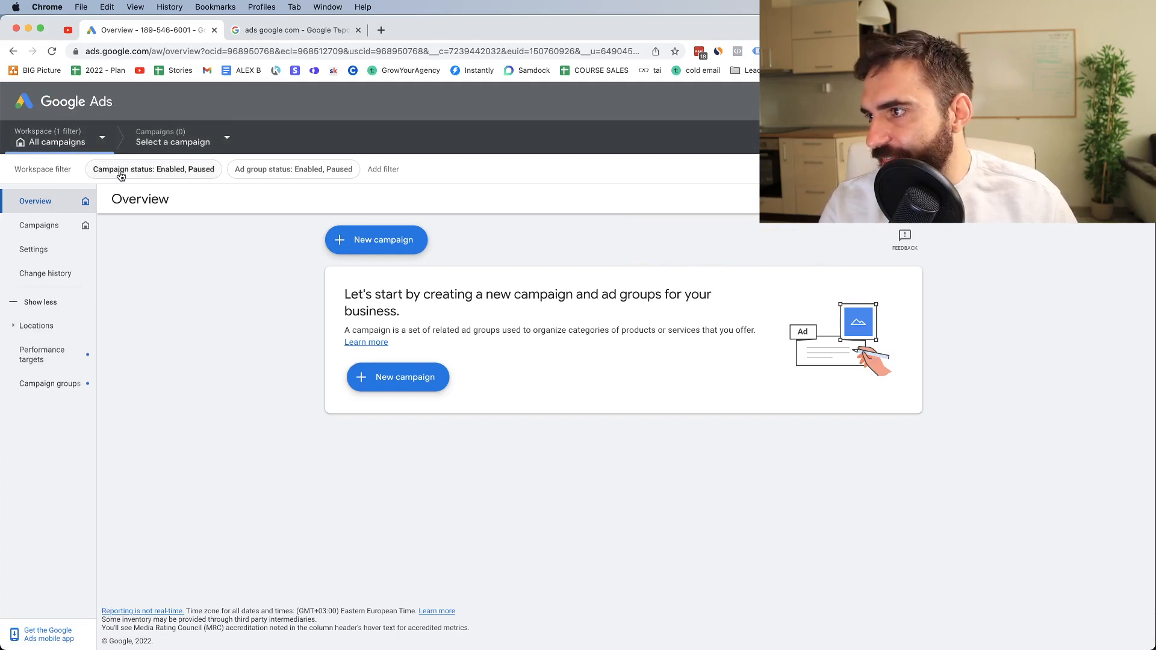
pyautogui.click(968, 103)
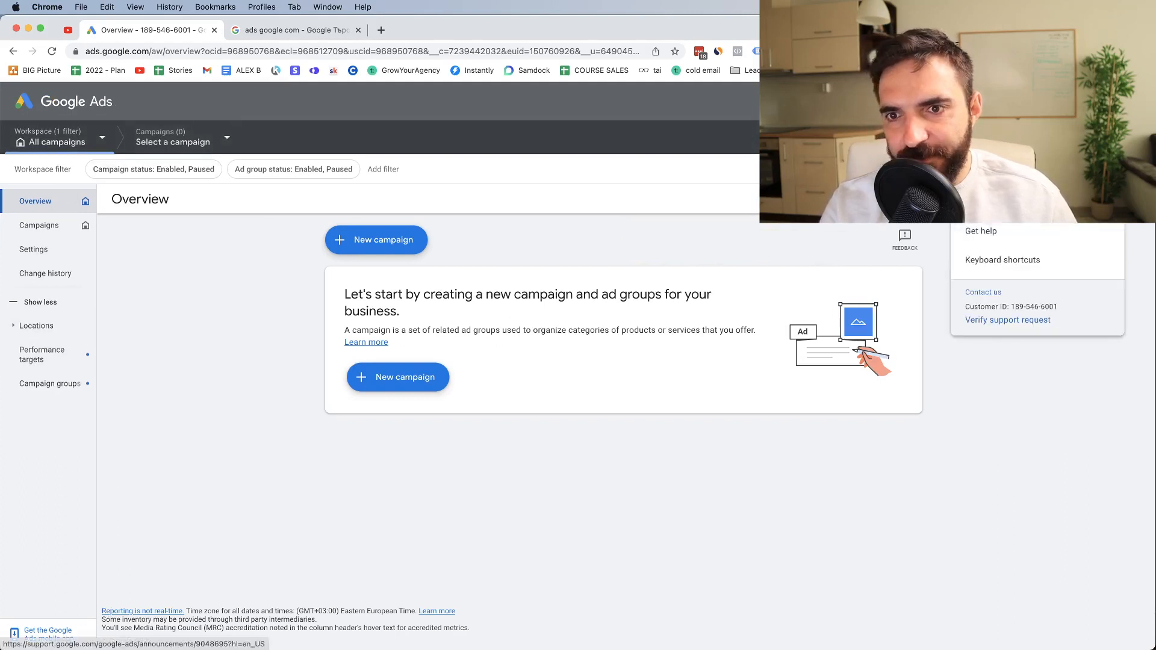
pyautogui.click(968, 103)
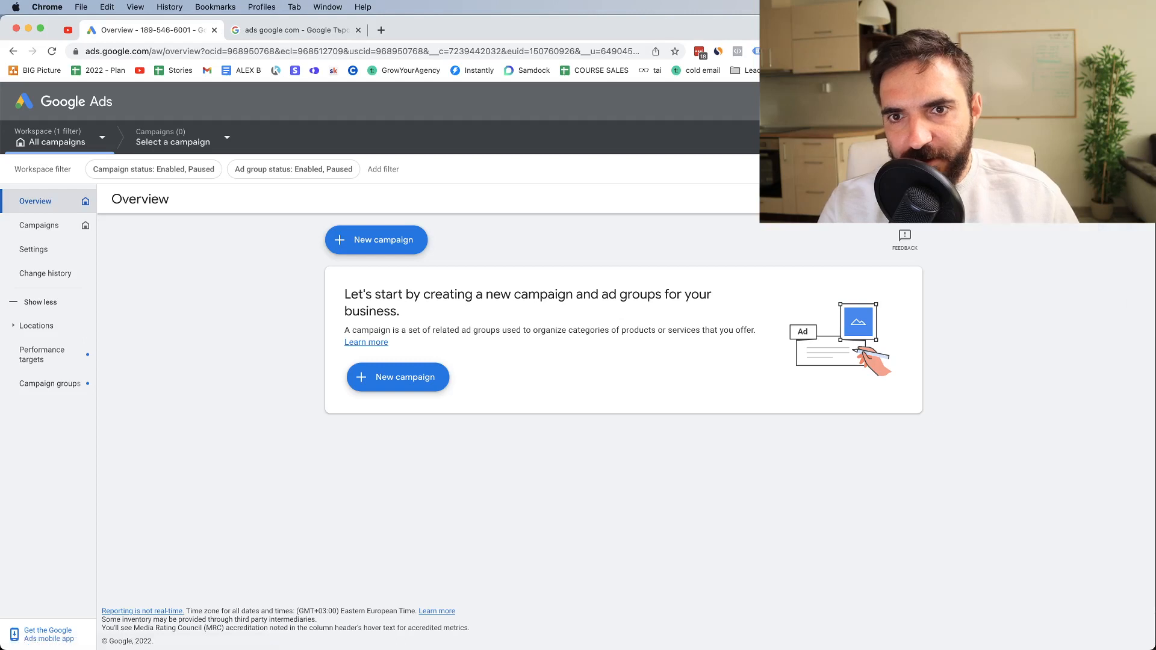
pyautogui.click(1136, 101)
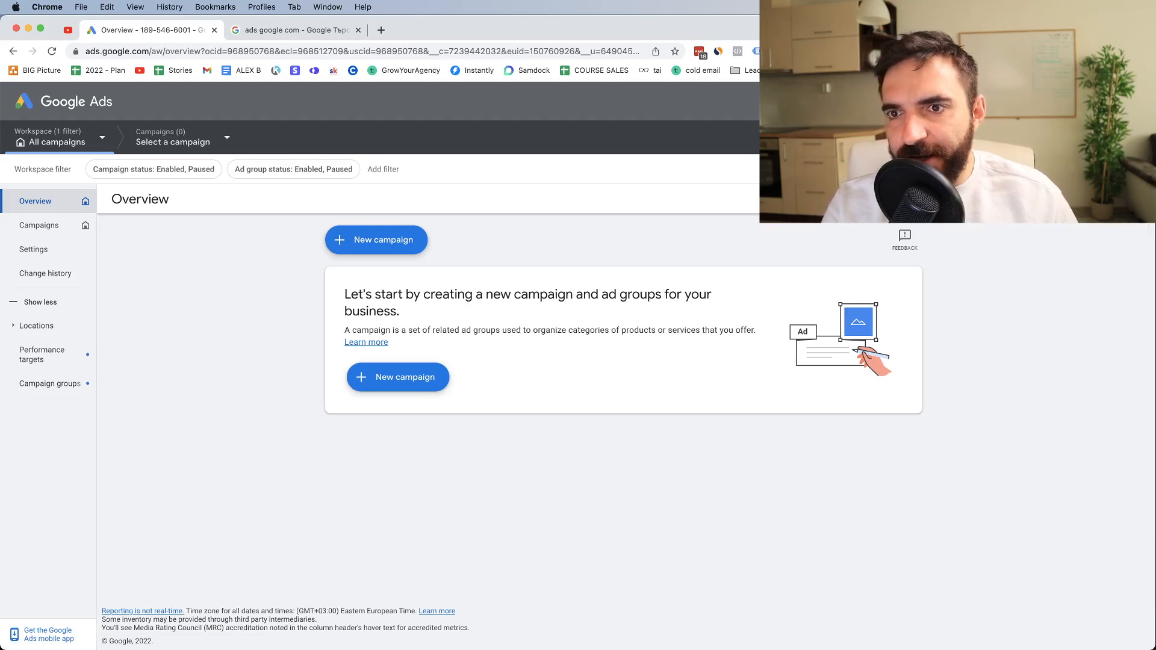
pyautogui.click(917, 101)
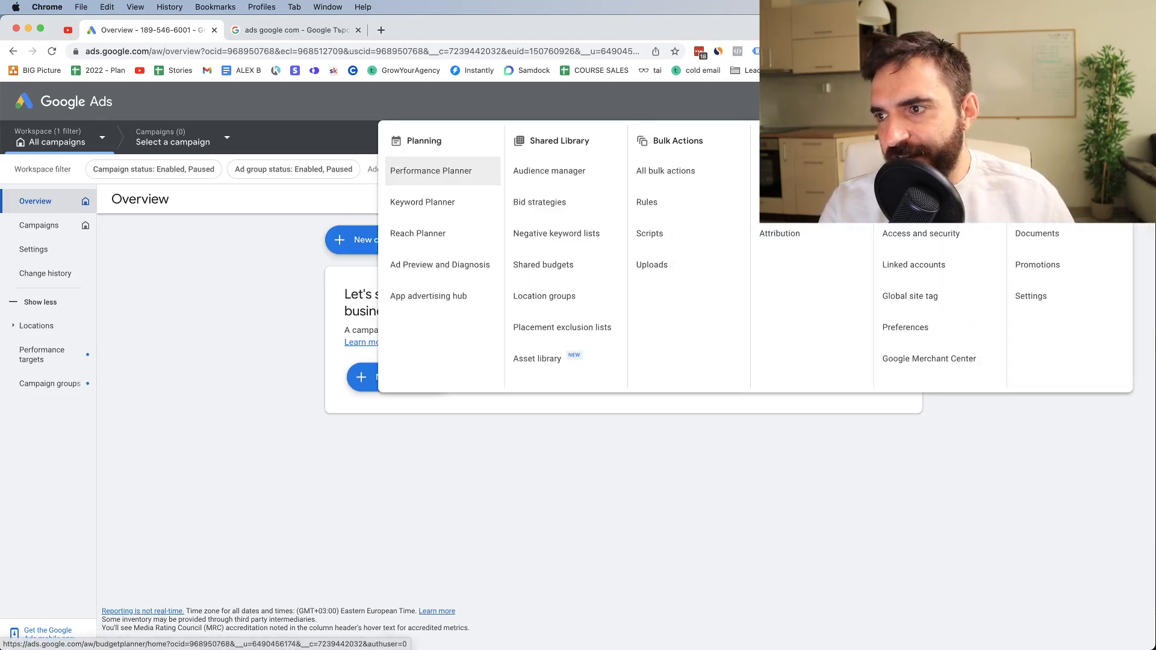
pyautogui.press('Escape')
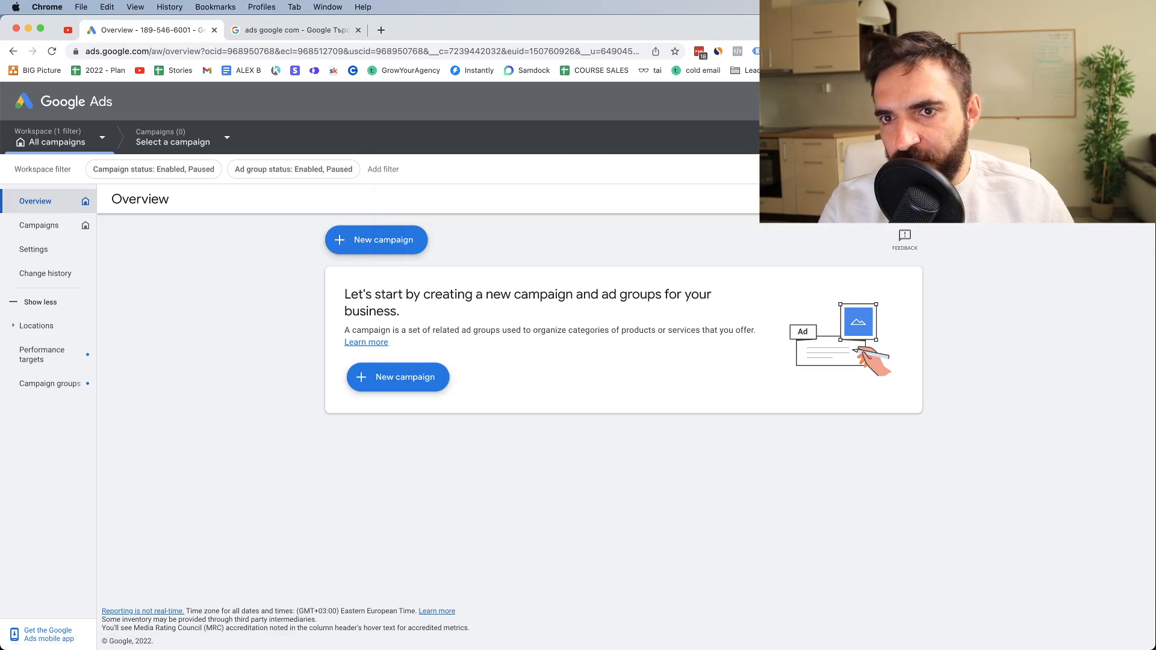
pyautogui.click(916, 101)
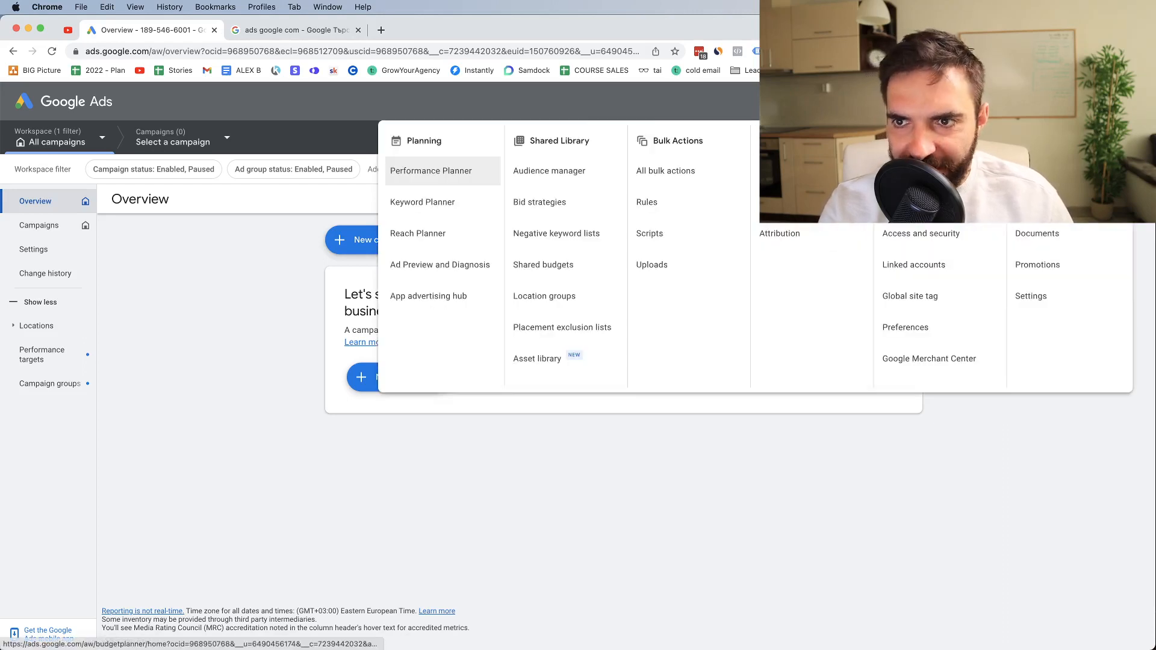
pyautogui.click(917, 101)
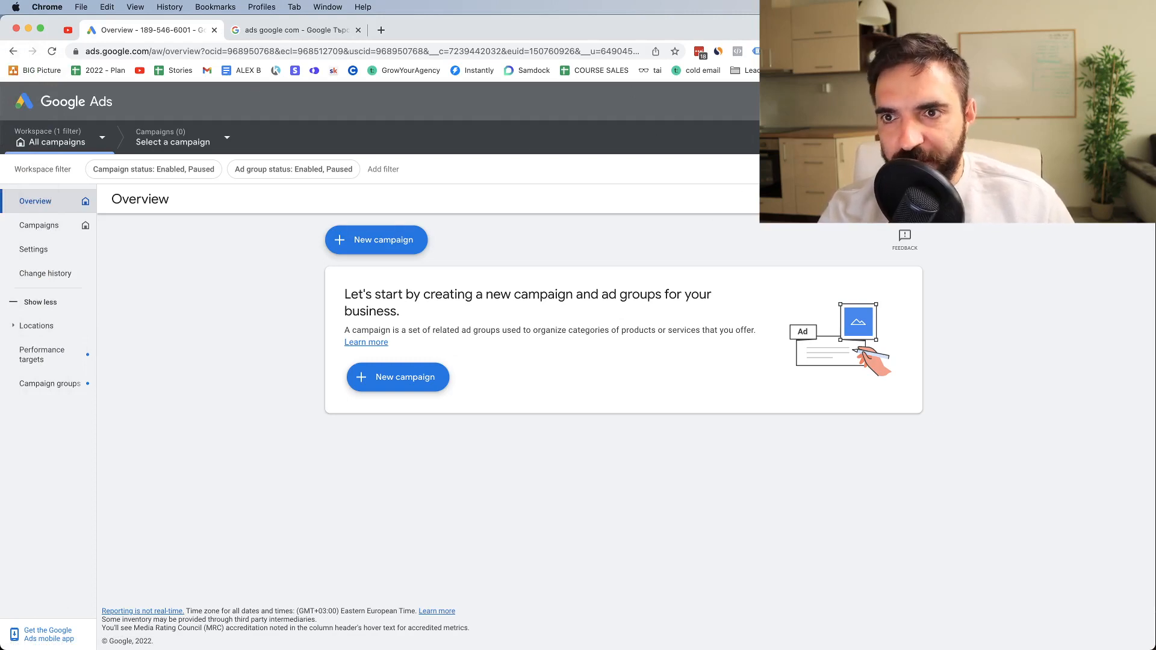
# Open the account's access and security settings and examine the access levels offered in the invitation form for new users
pyautogui.click(909, 101)
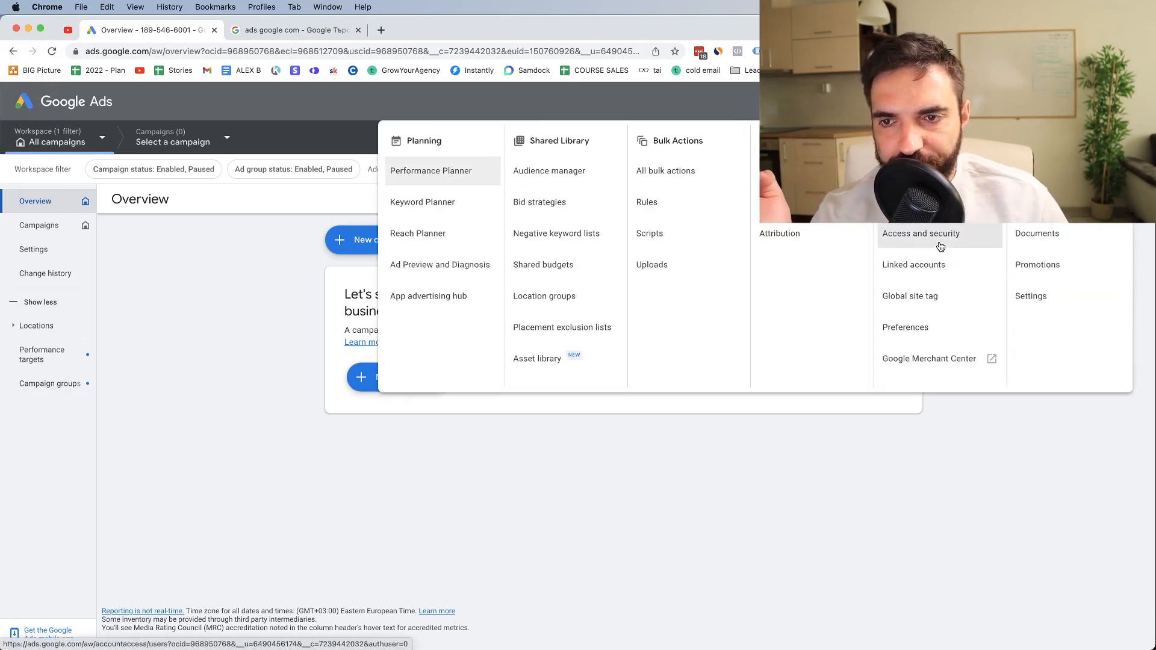
pyautogui.click(913, 241)
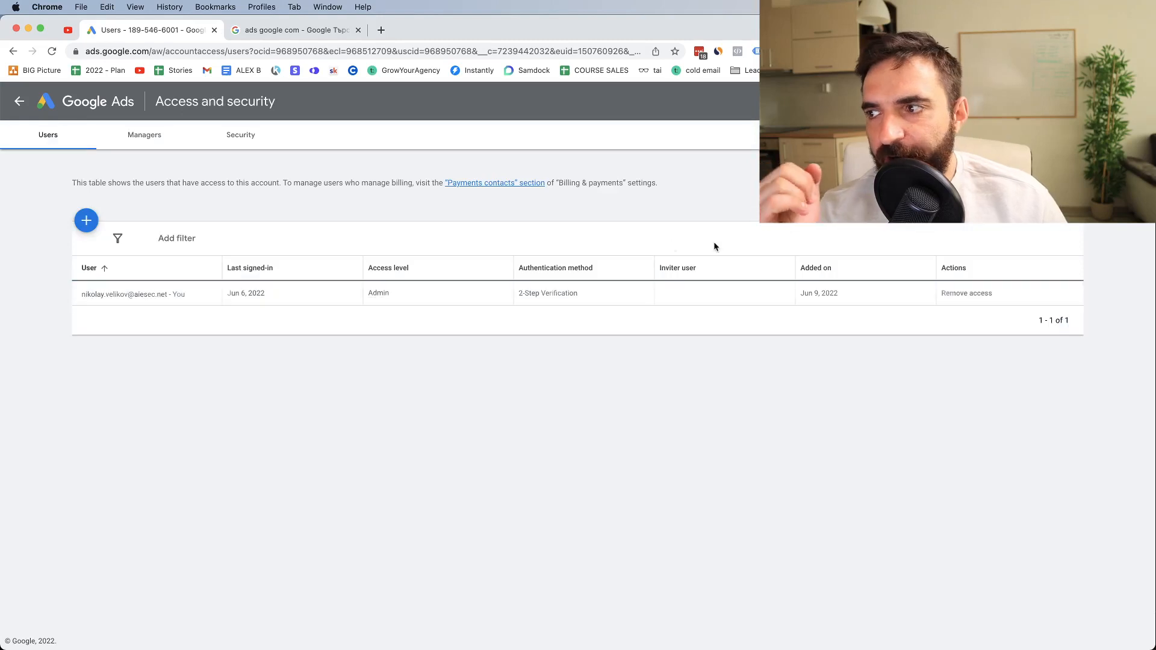
pyautogui.click(85, 232)
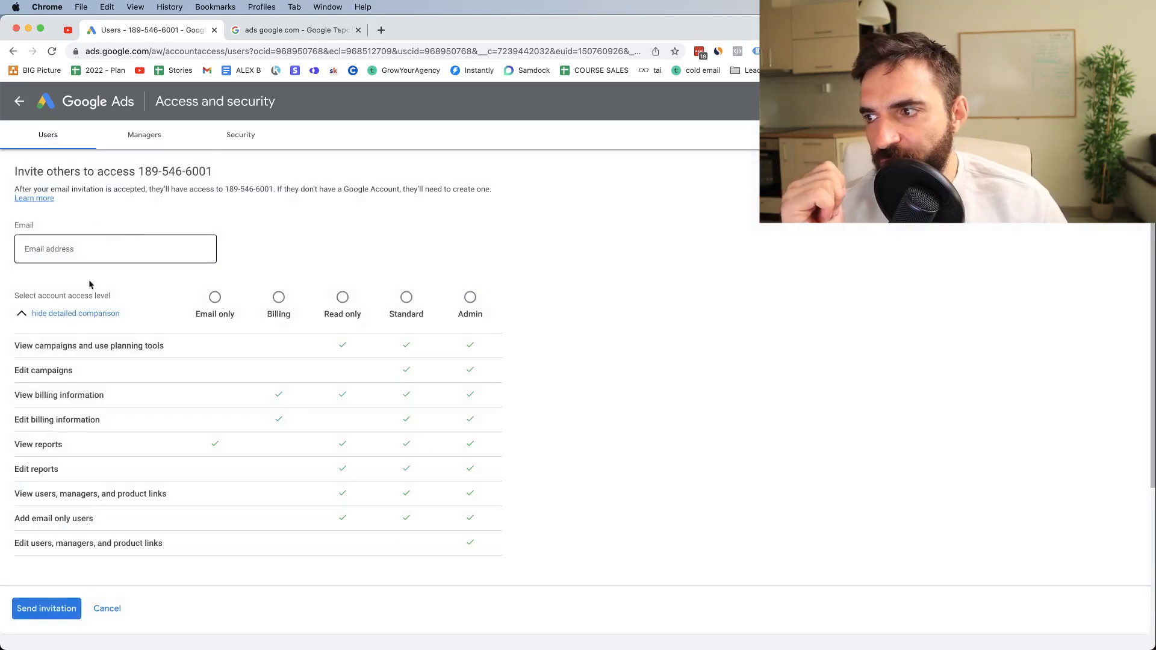
pyautogui.click(93, 249)
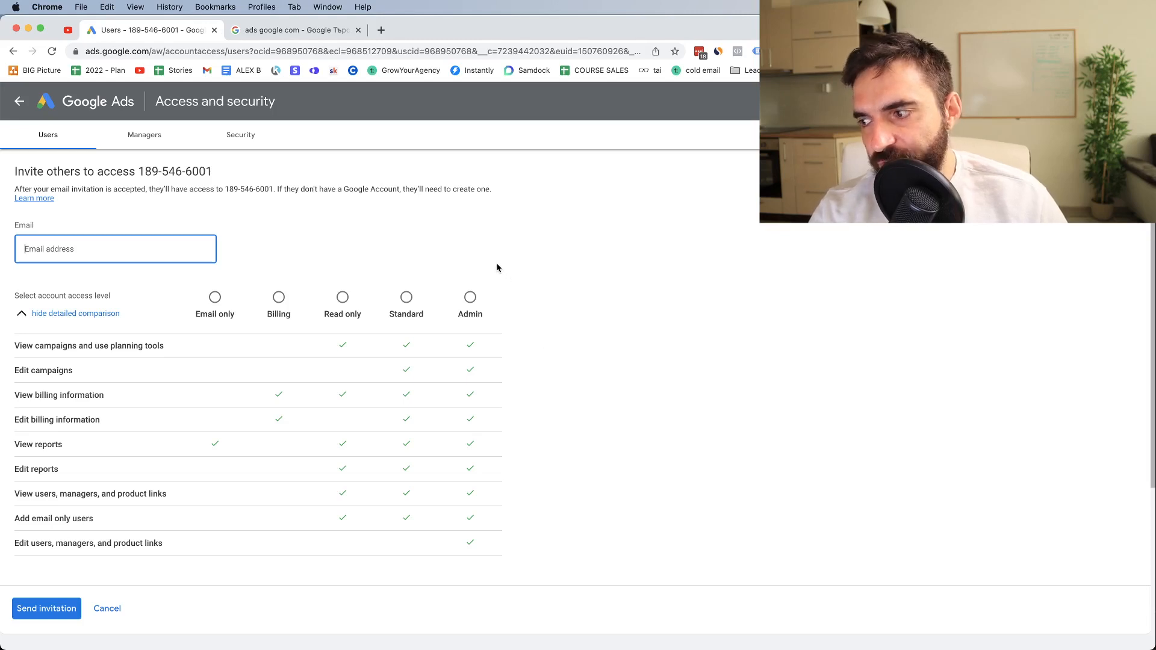
pyautogui.scroll(-1, 261, 148)
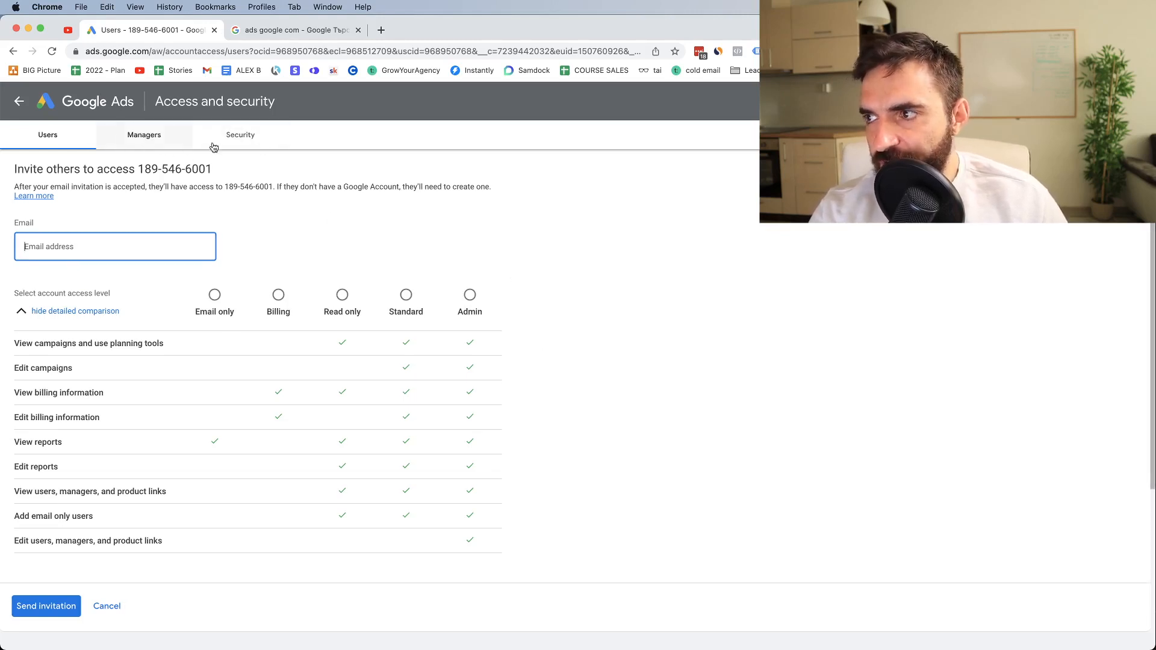
# Open the allowed domains setting in the account's security options and enter facebook.com as the domain
pyautogui.click(261, 141)
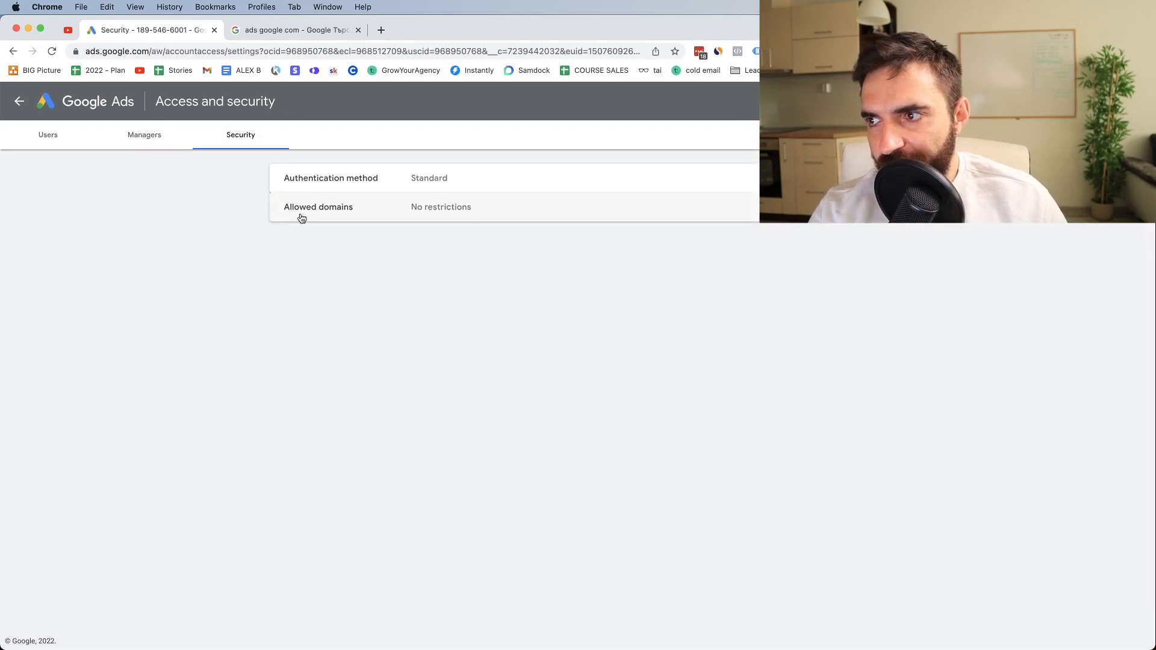
pyautogui.moveTo(424, 187); pyautogui.dragTo(421, 185)
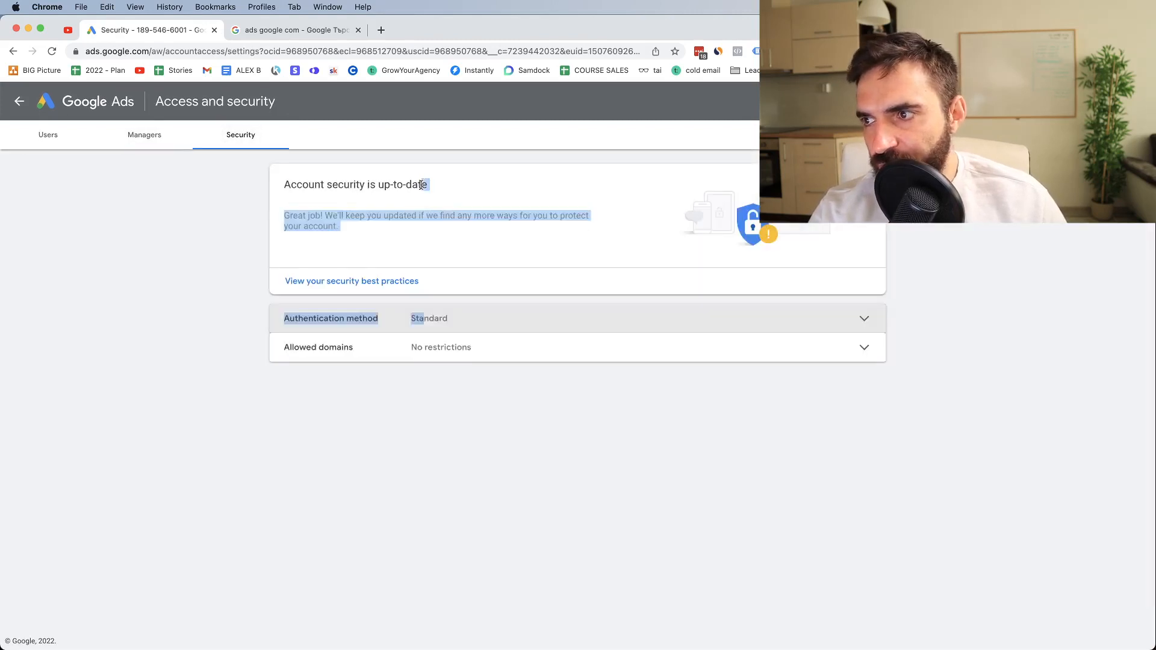
pyautogui.click(467, 358)
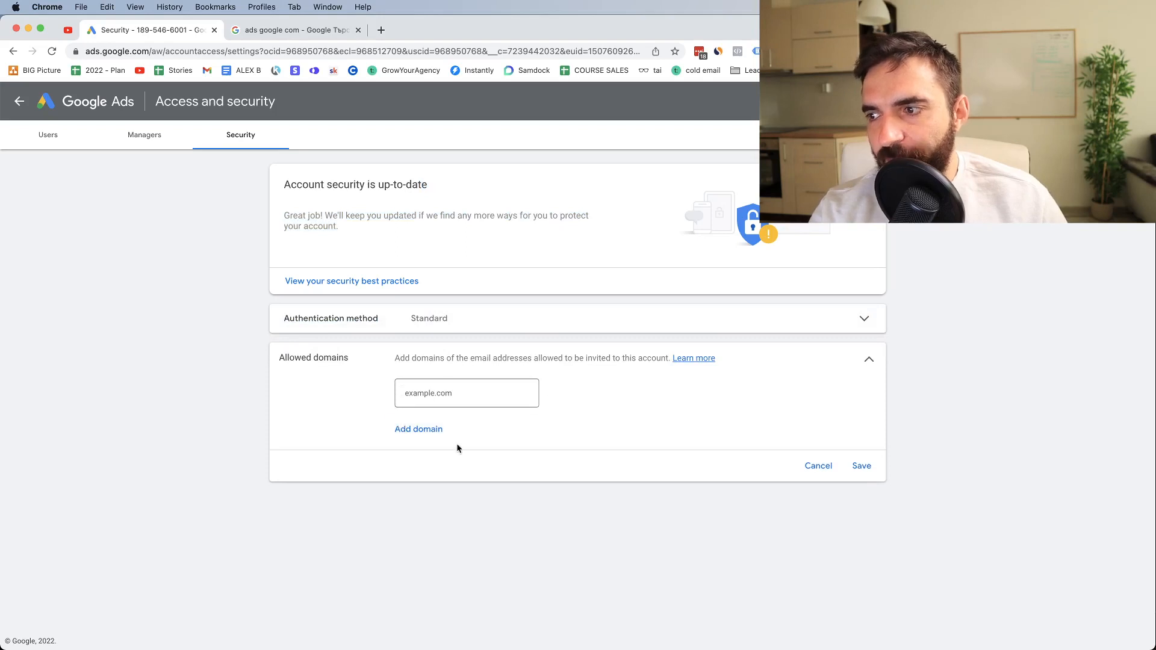
pyautogui.click(422, 393)
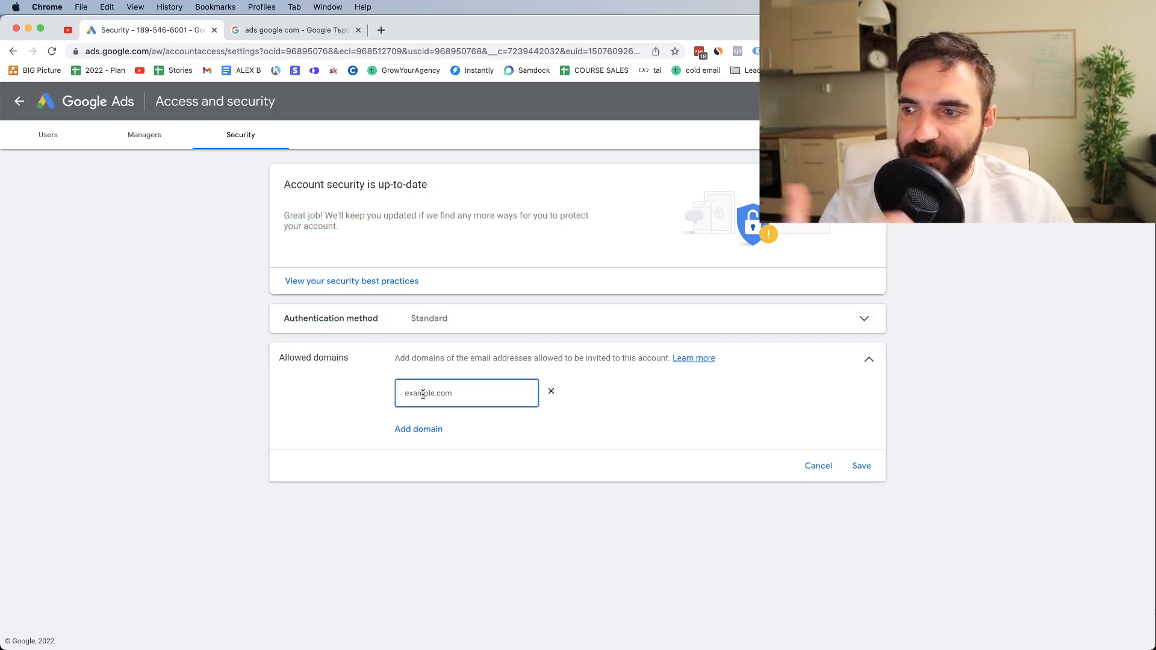
pyautogui.write('fa')
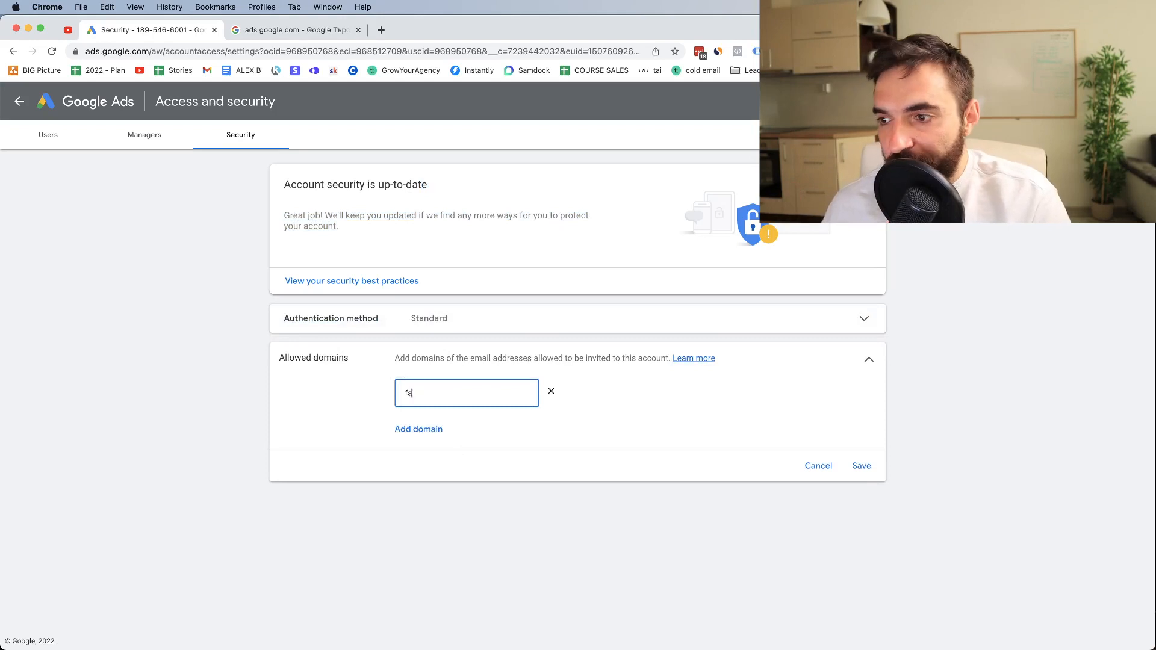
pyautogui.write('cebook.cojohn@m')
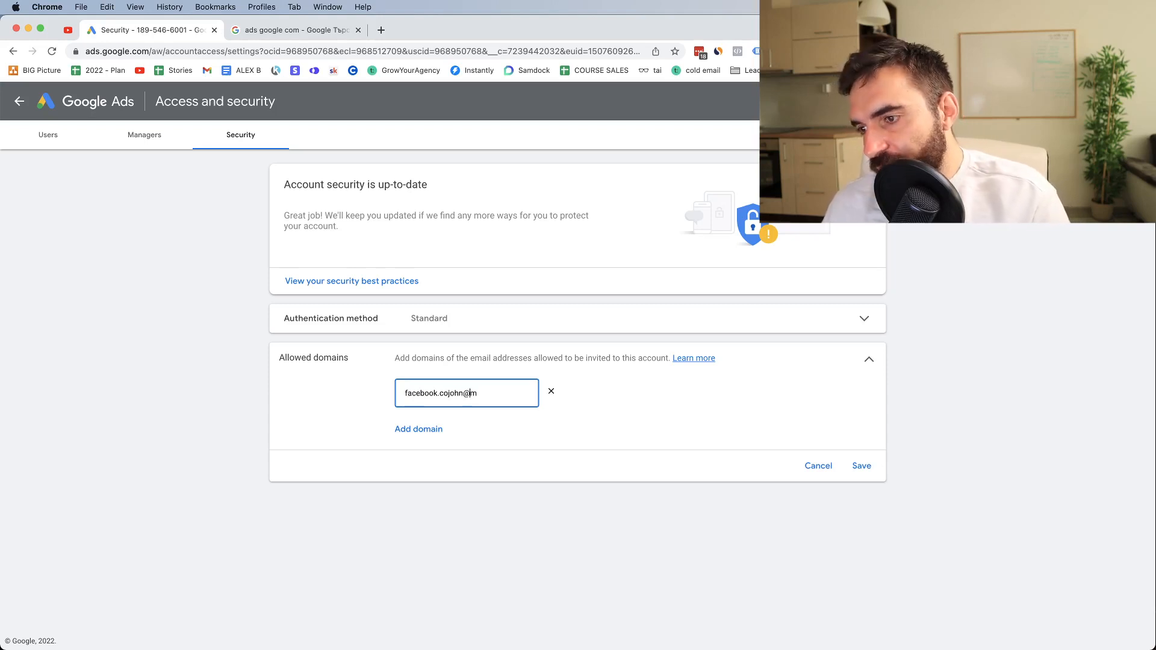
# Replace the entry in the allowed domains setting with face
pyautogui.press('super+z')
pyautogui.press('super+a')
pyautogui.write('jo')
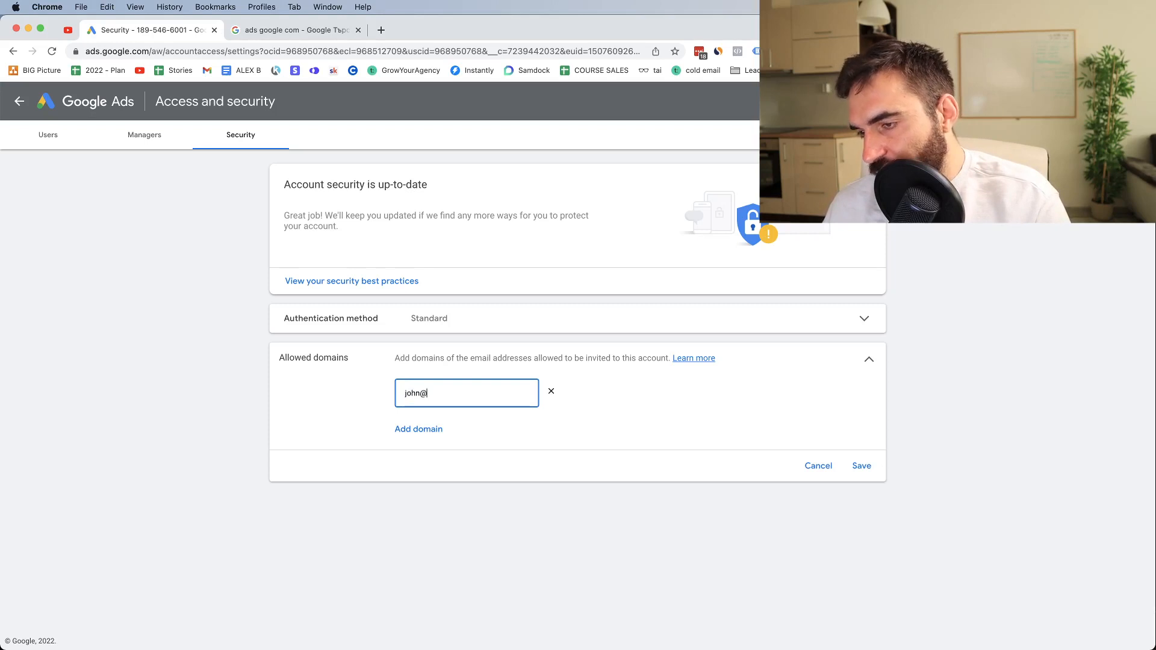
pyautogui.press('BackSpace')
pyautogui.press('BackSpace')
pyautogui.write('face')
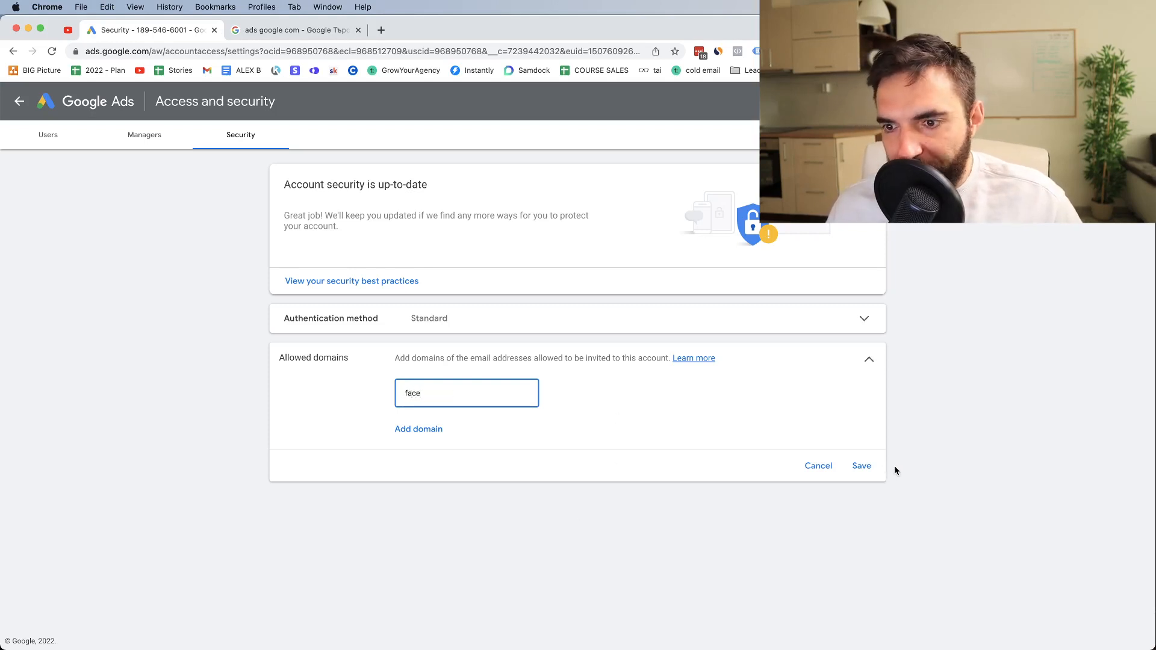
# Start an invitation for a new user in the account's access settings and enter the invitee's email address
pyautogui.click(48, 135)
pyautogui.click(83, 217)
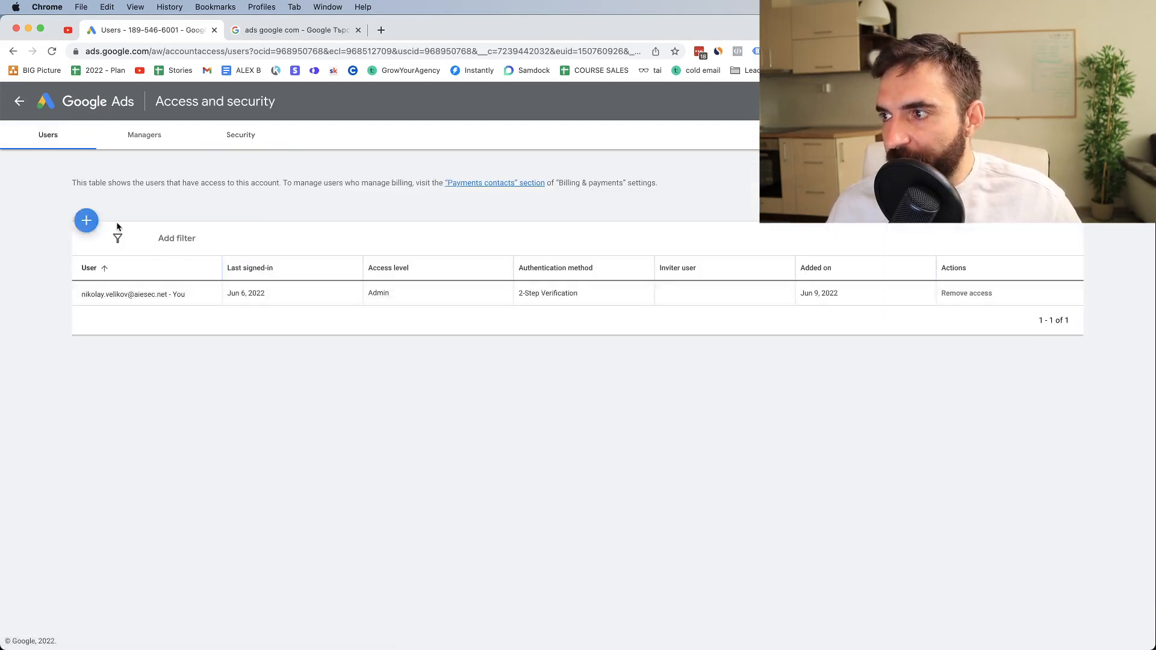
pyautogui.click(83, 249)
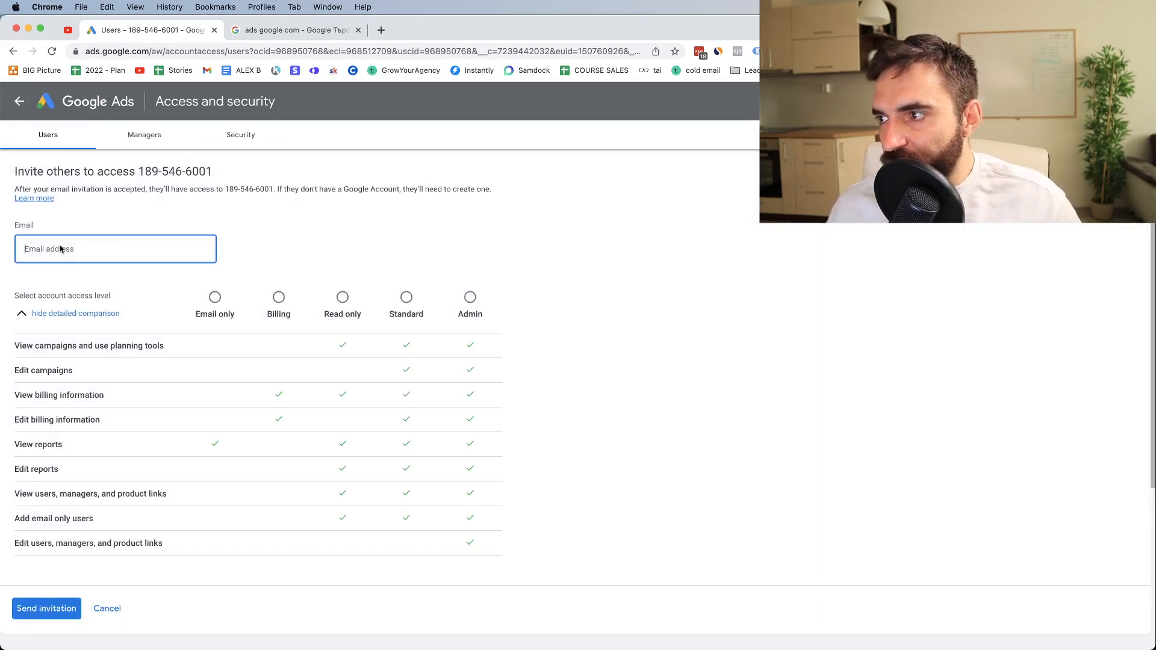
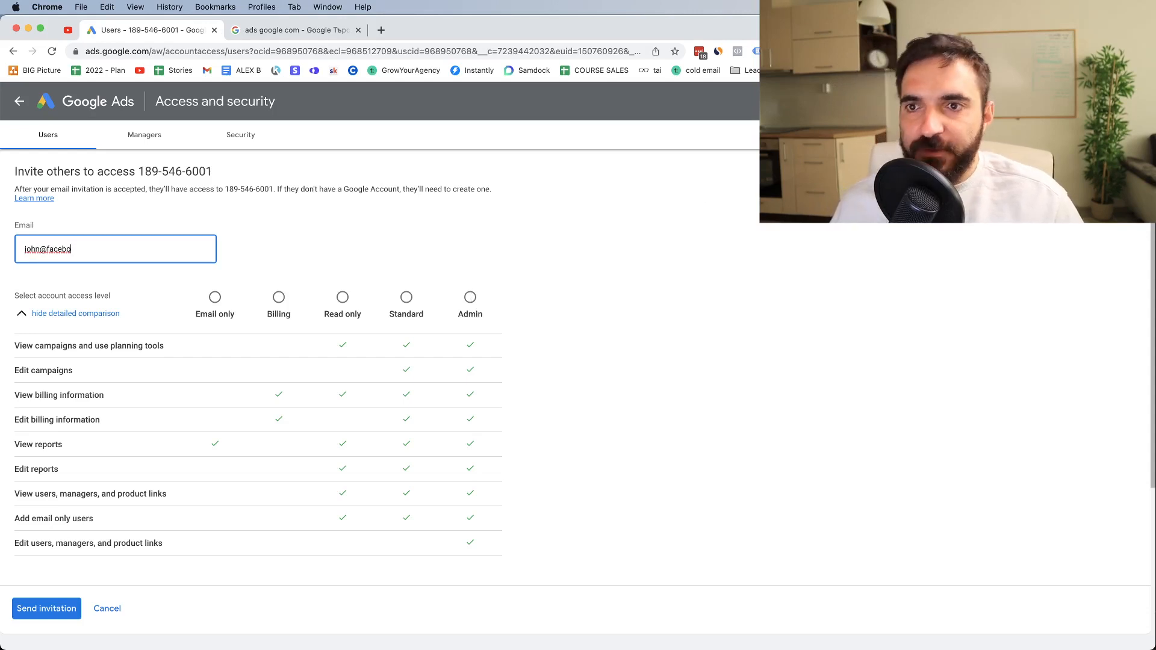
# Open the account's billing settings and examine the payments profile, customer info, payment type and payment method
pyautogui.click(898, 101)
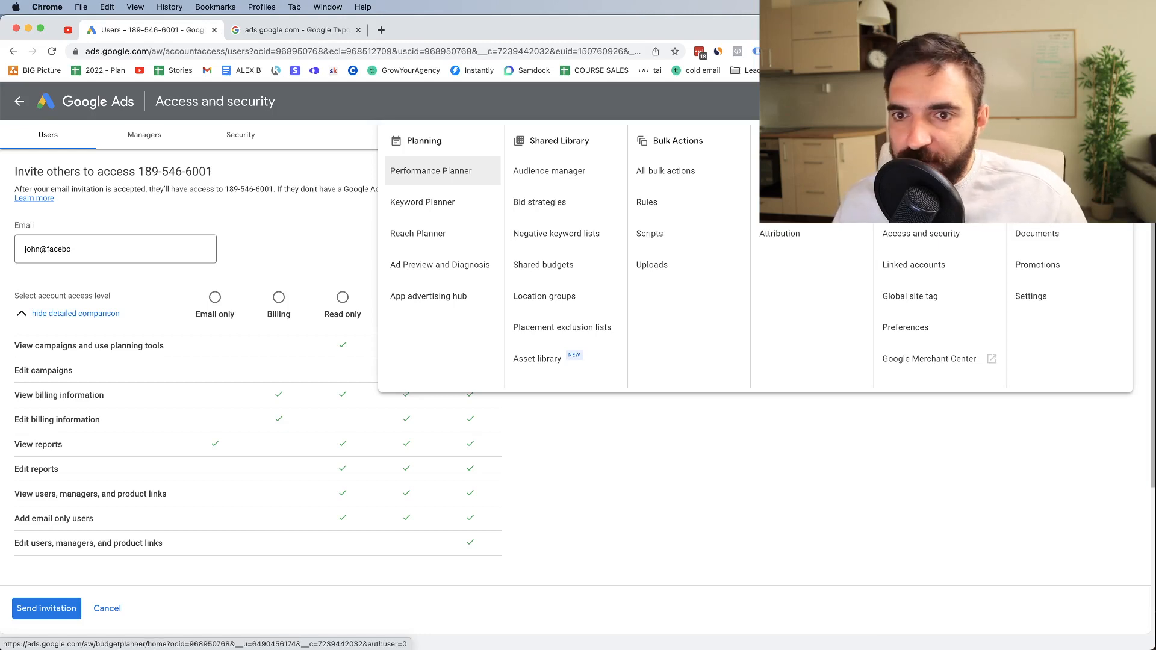
pyautogui.click(1031, 304)
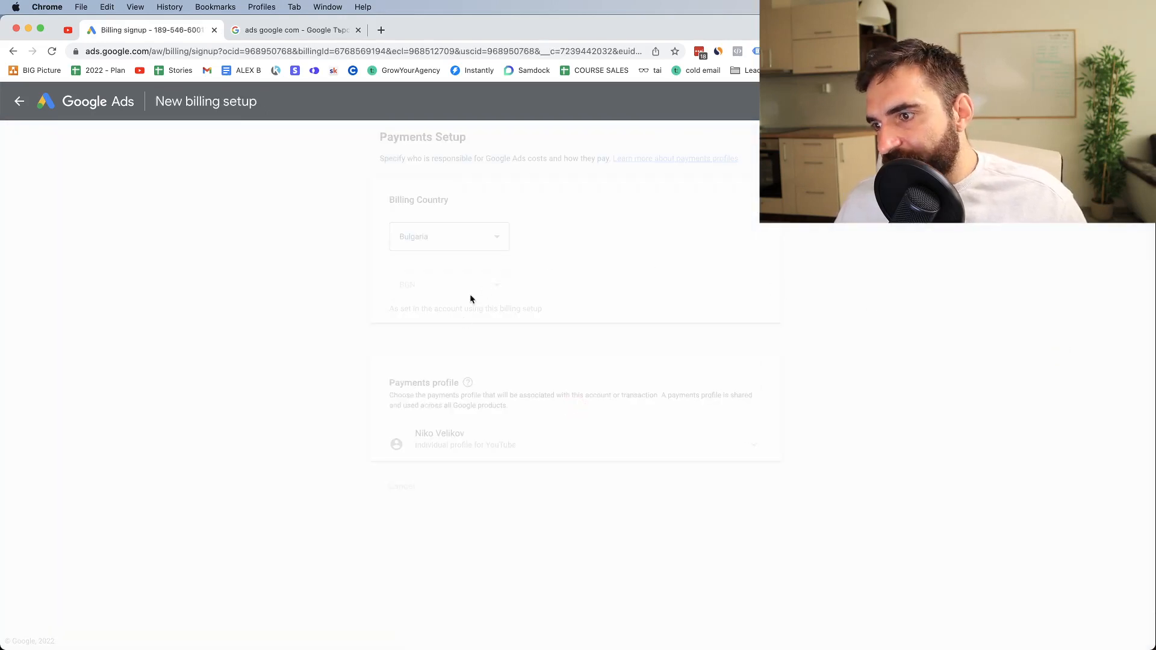
pyautogui.scroll(-10, 523, 510)
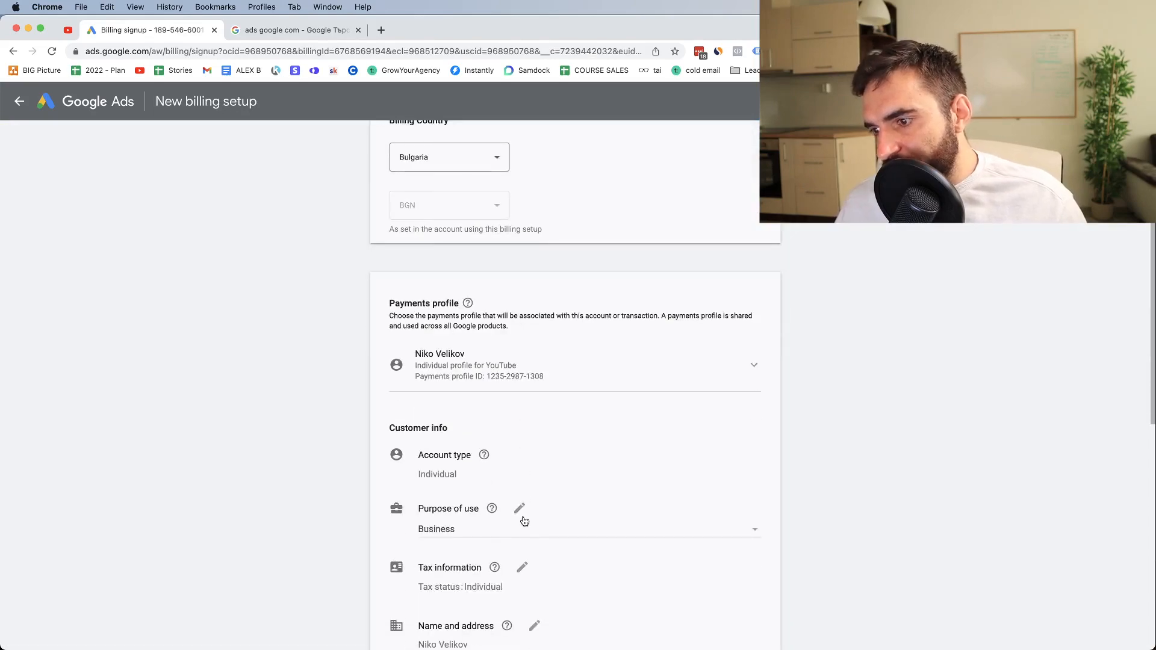
pyautogui.scroll(-3, 524, 519)
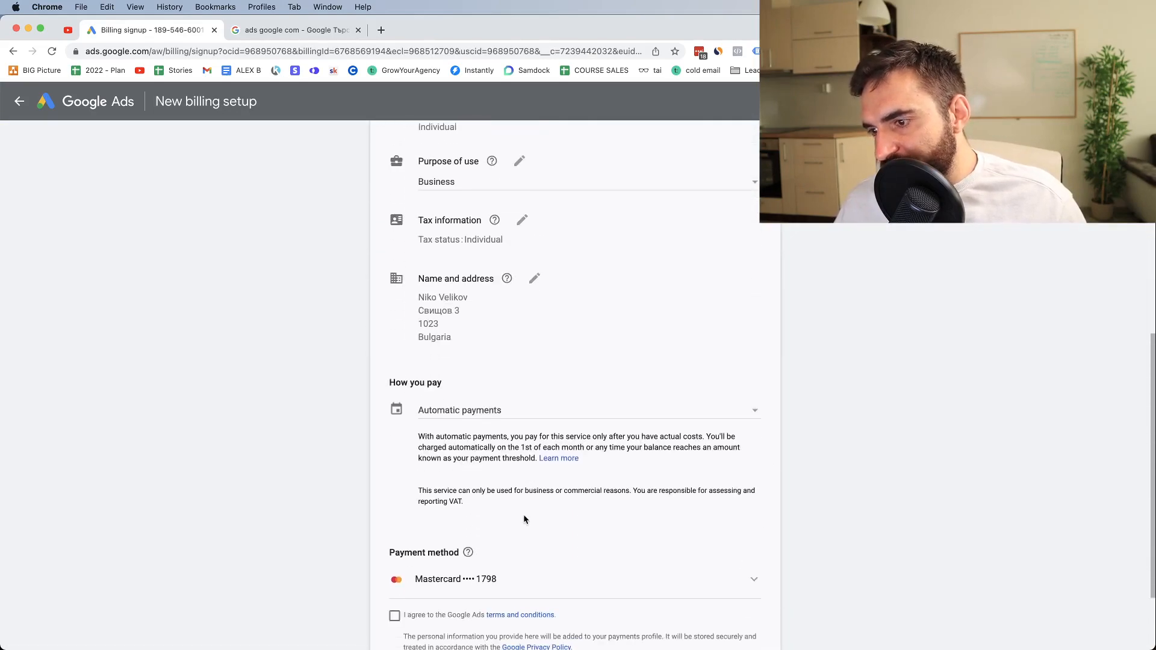
pyautogui.scroll(2, 524, 519)
pyautogui.scroll(-1, 524, 519)
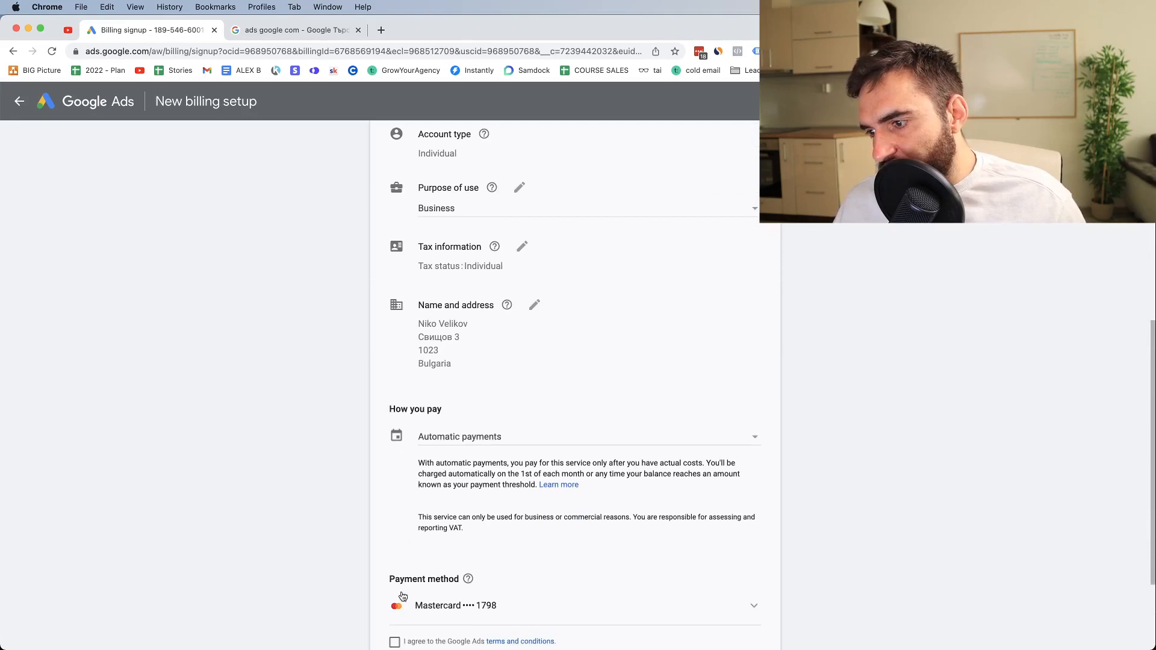
pyautogui.scroll(-3, 506, 583)
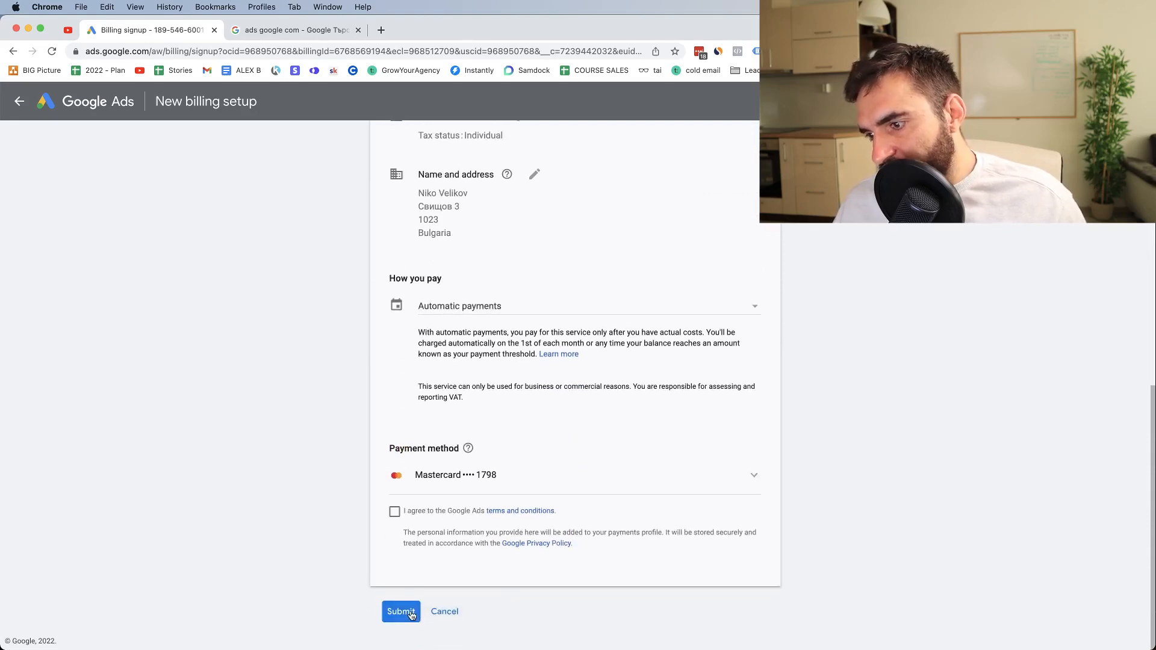
pyautogui.scroll(6, 503, 413)
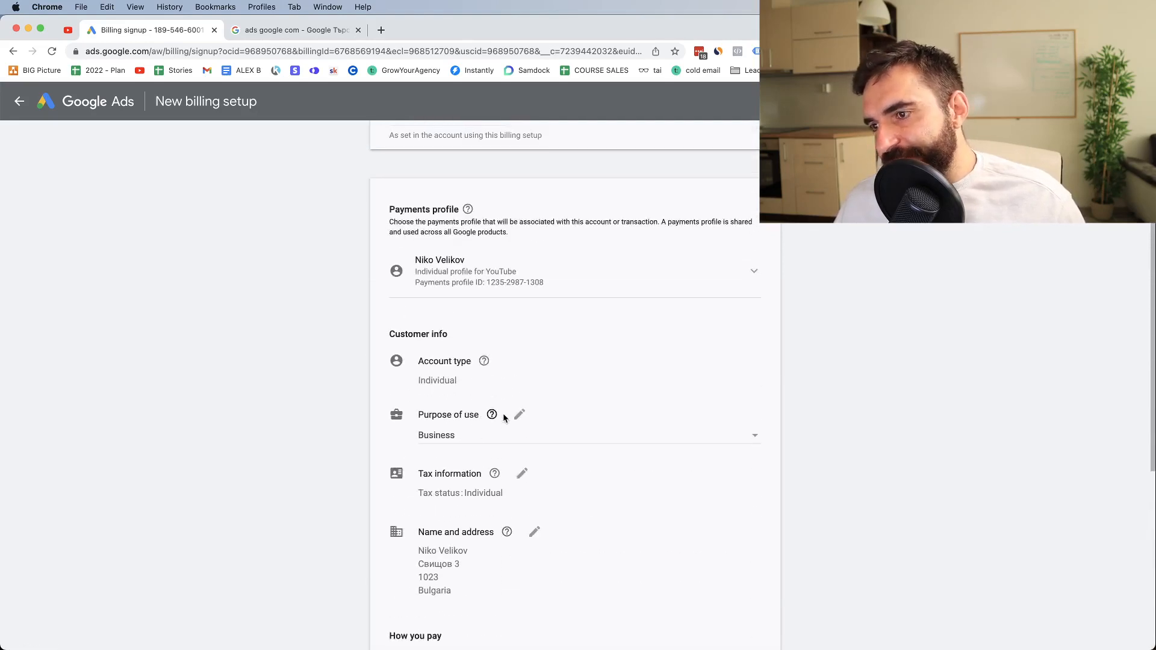
# Examine the purpose of use options in the customer info of the payments setup, keeping Business selected
pyautogui.moveTo(484, 362)
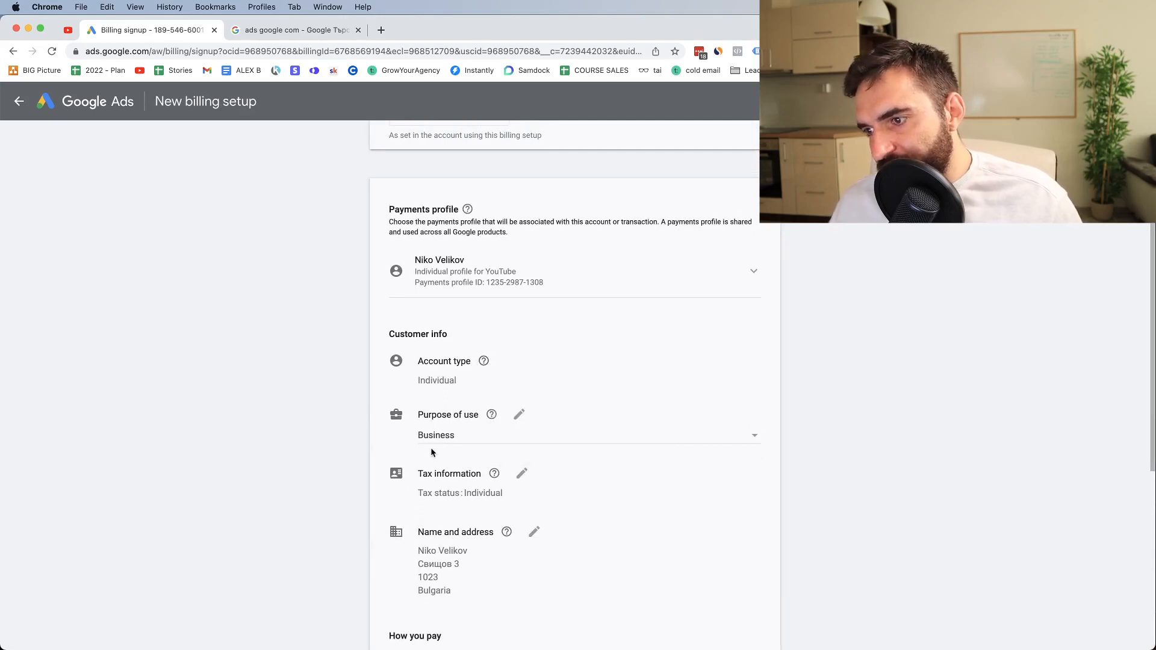
pyautogui.click(721, 442)
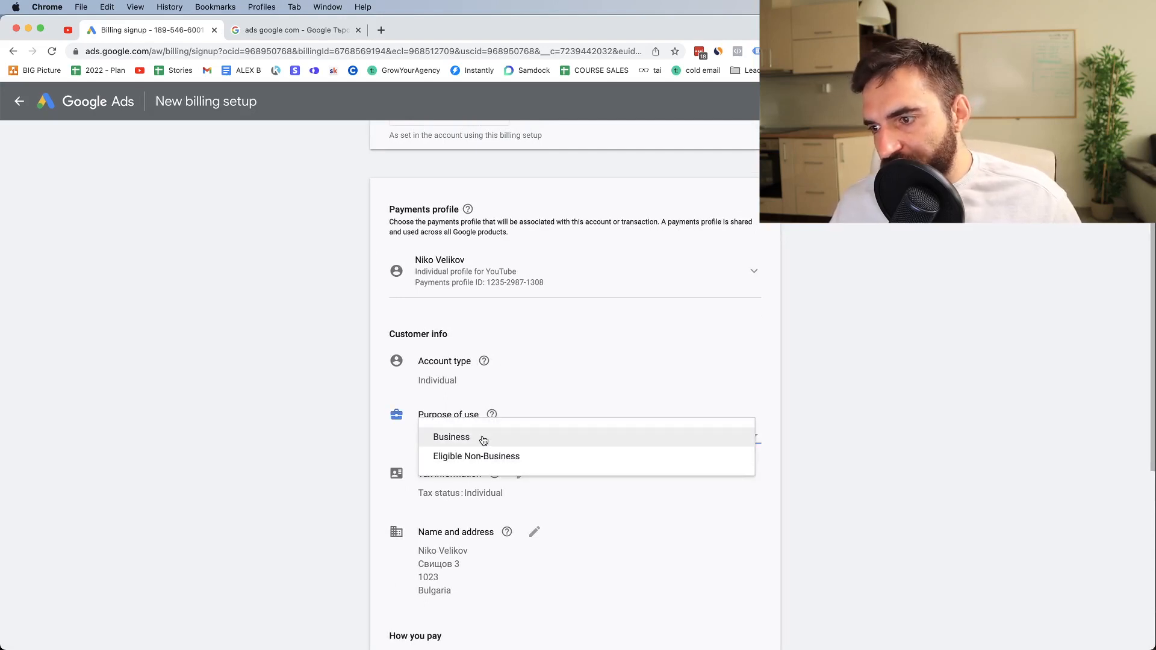
pyautogui.click(1044, 288)
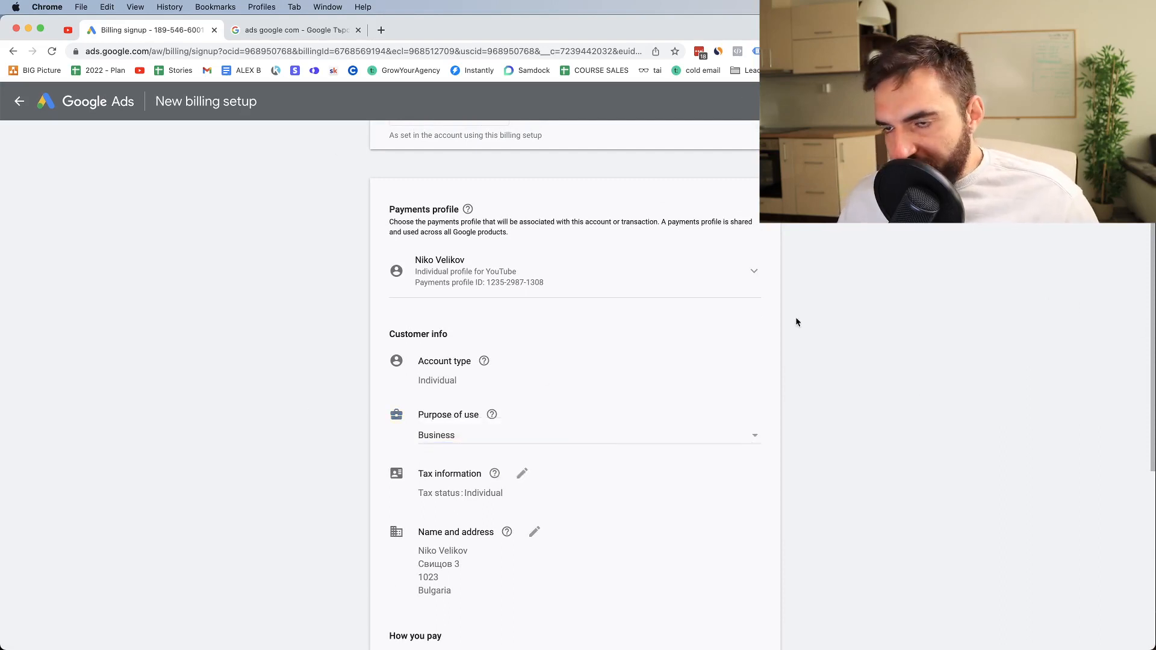
pyautogui.scroll(-1, 797, 323)
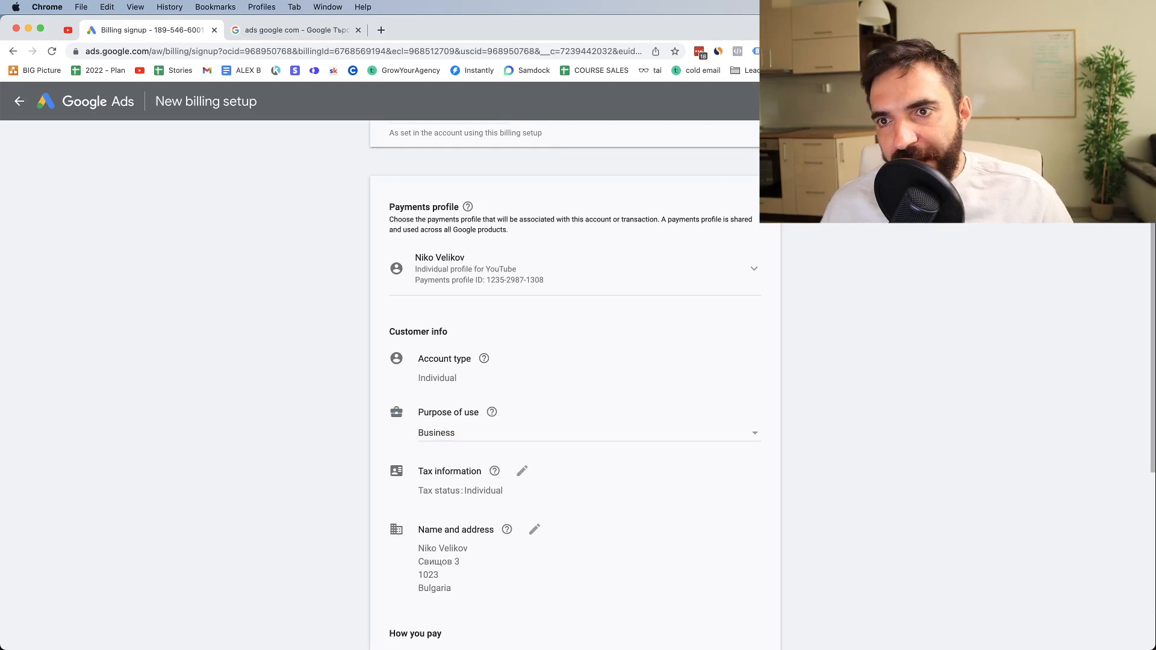
# Open the data sources page in Audience manager and look through the sources that can be set up or linked
pyautogui.click(901, 101)
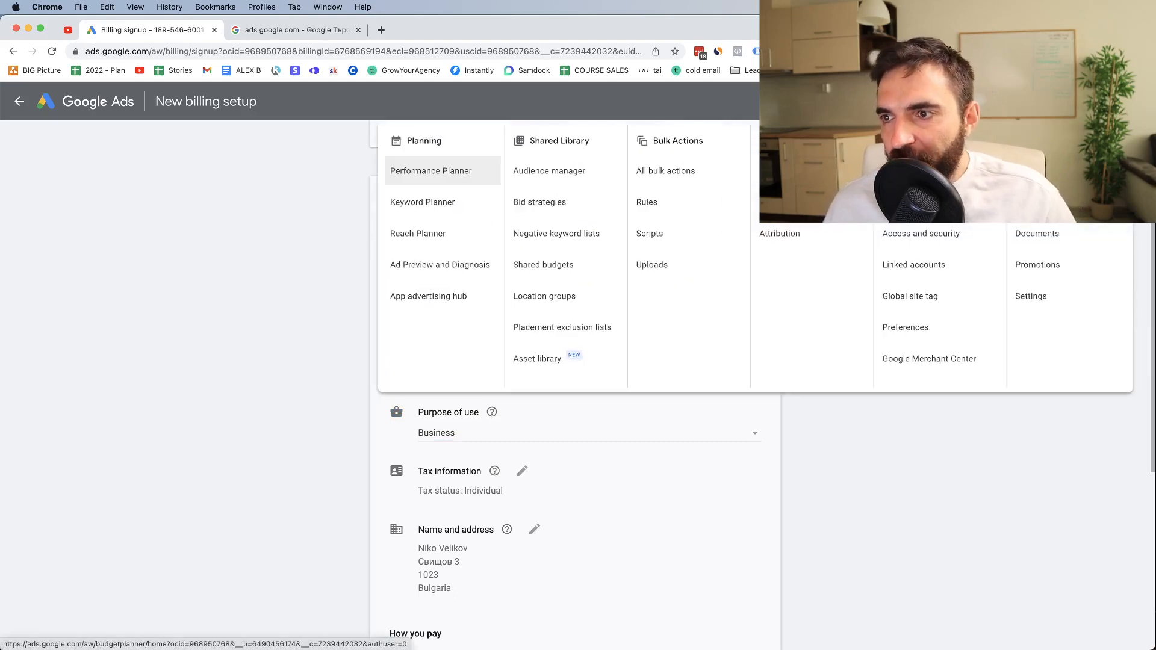
pyautogui.click(573, 181)
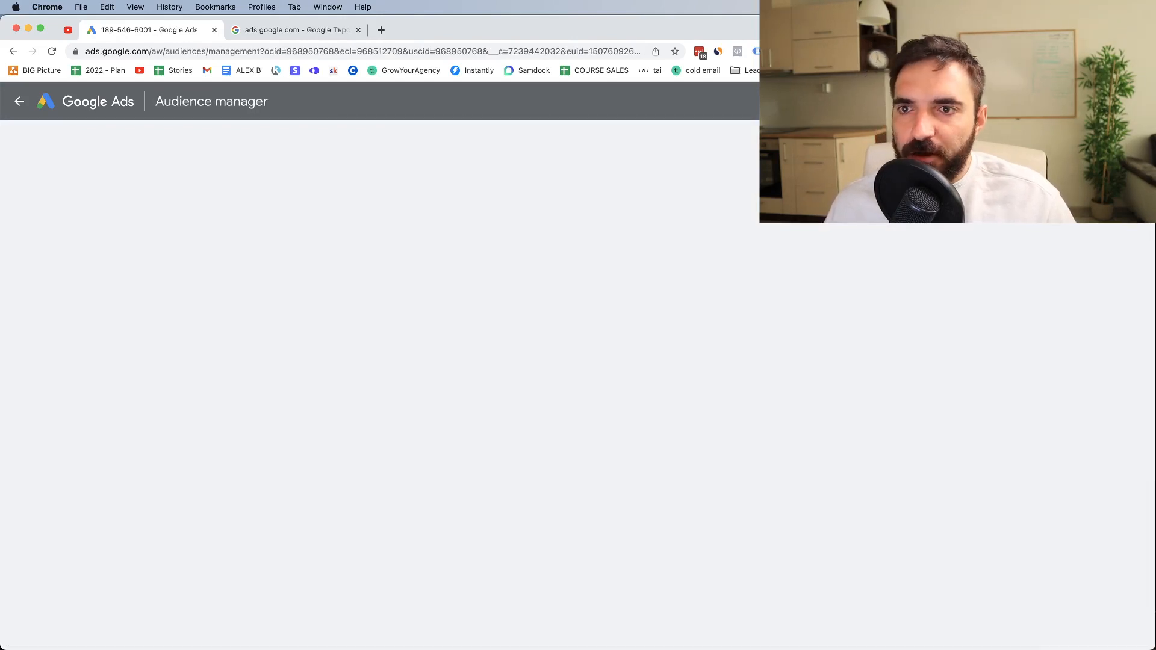
pyautogui.click(861, 101)
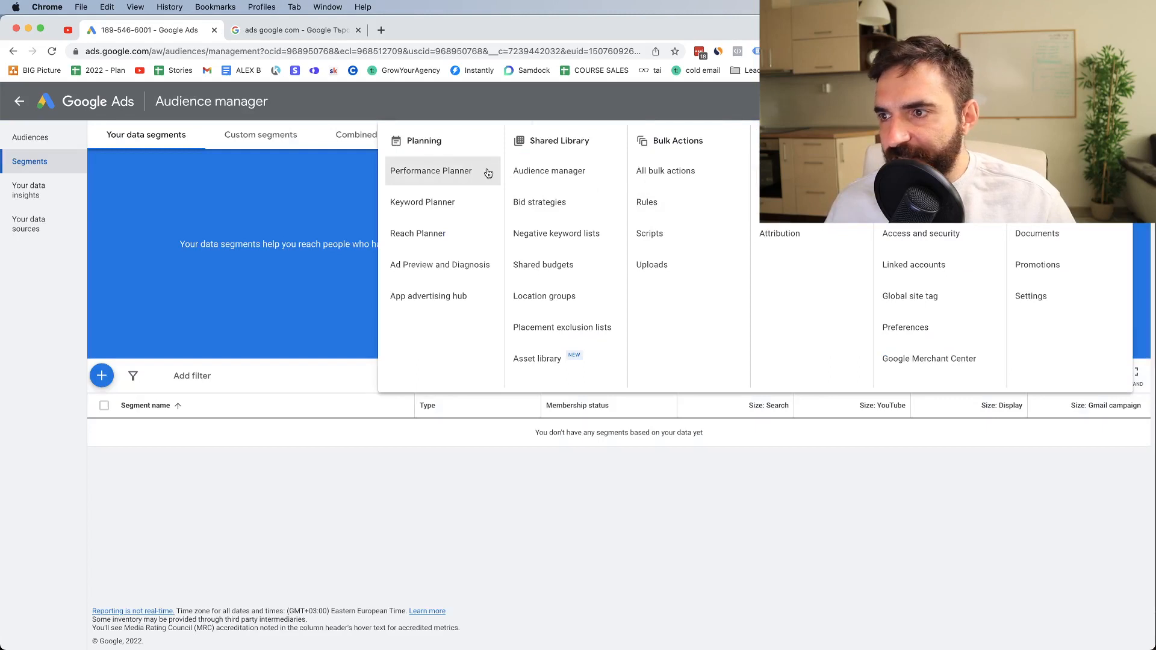
pyautogui.click(38, 290)
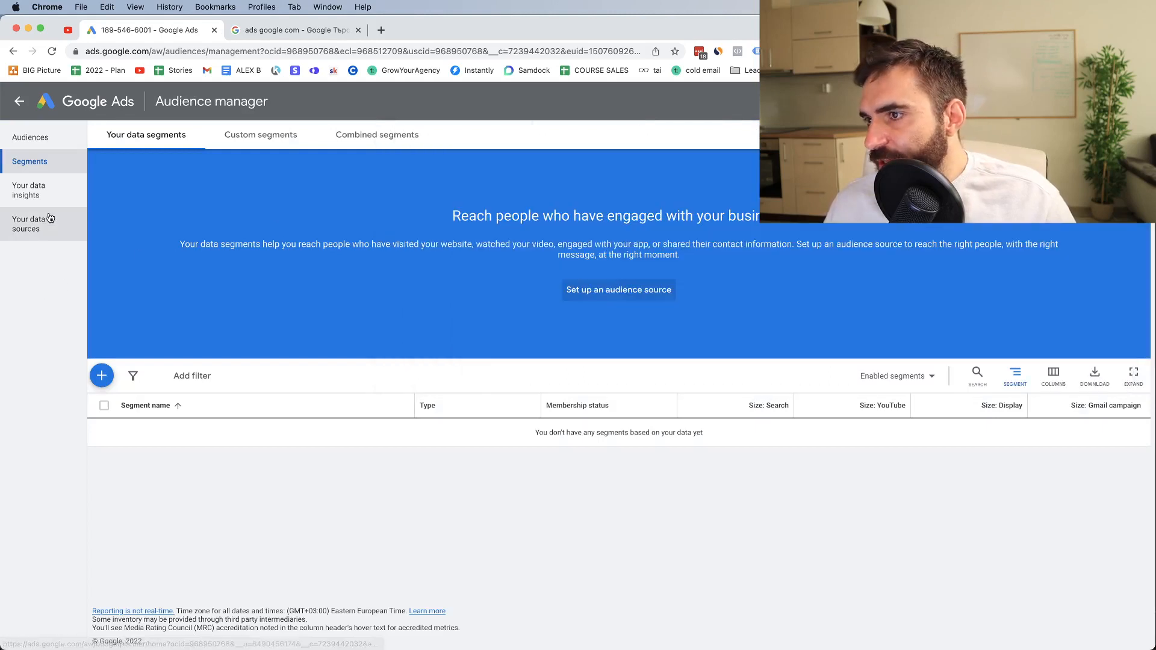
pyautogui.click(34, 238)
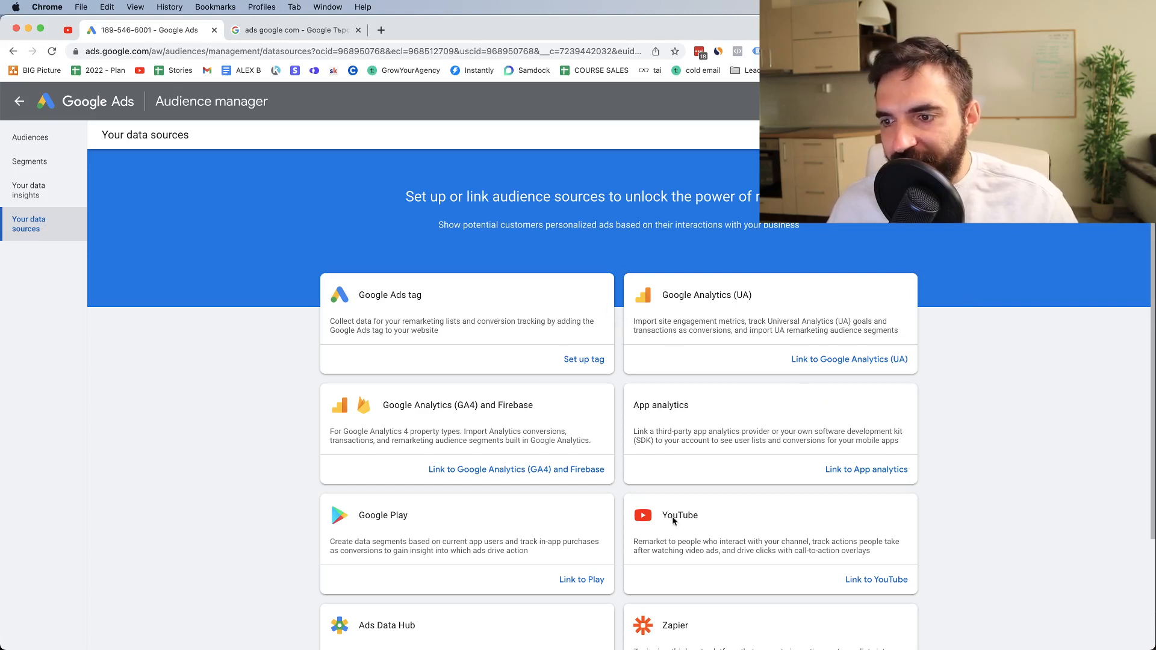
pyautogui.scroll(-1, 742, 308)
pyautogui.scroll(1, 742, 308)
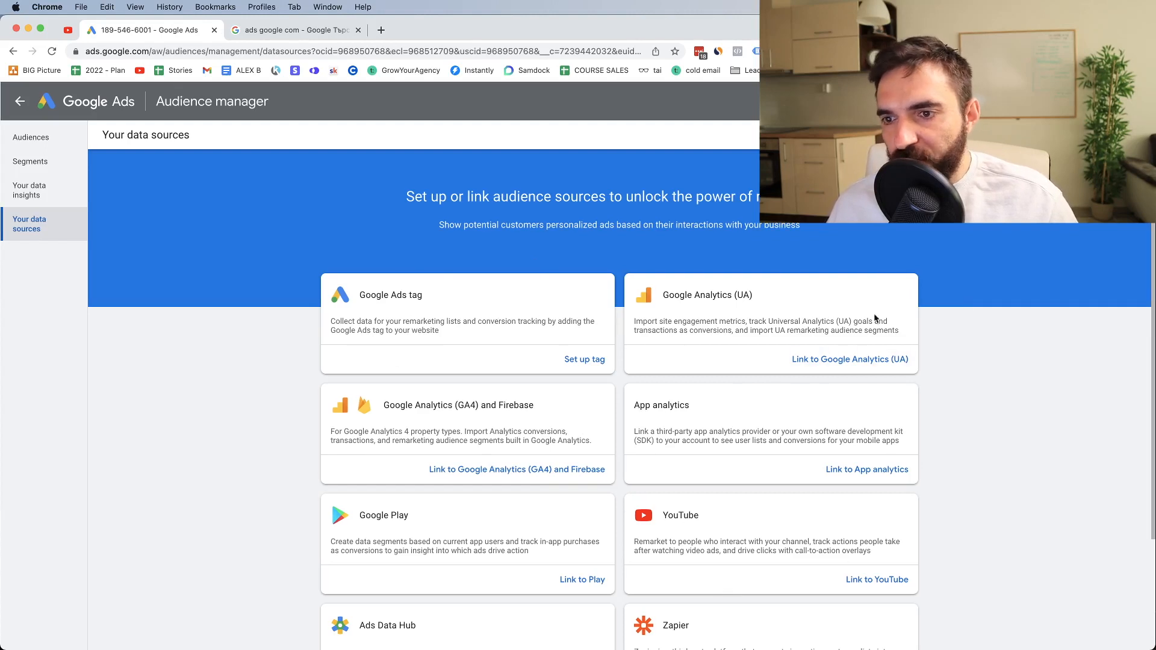
pyautogui.scroll(-1, 853, 359)
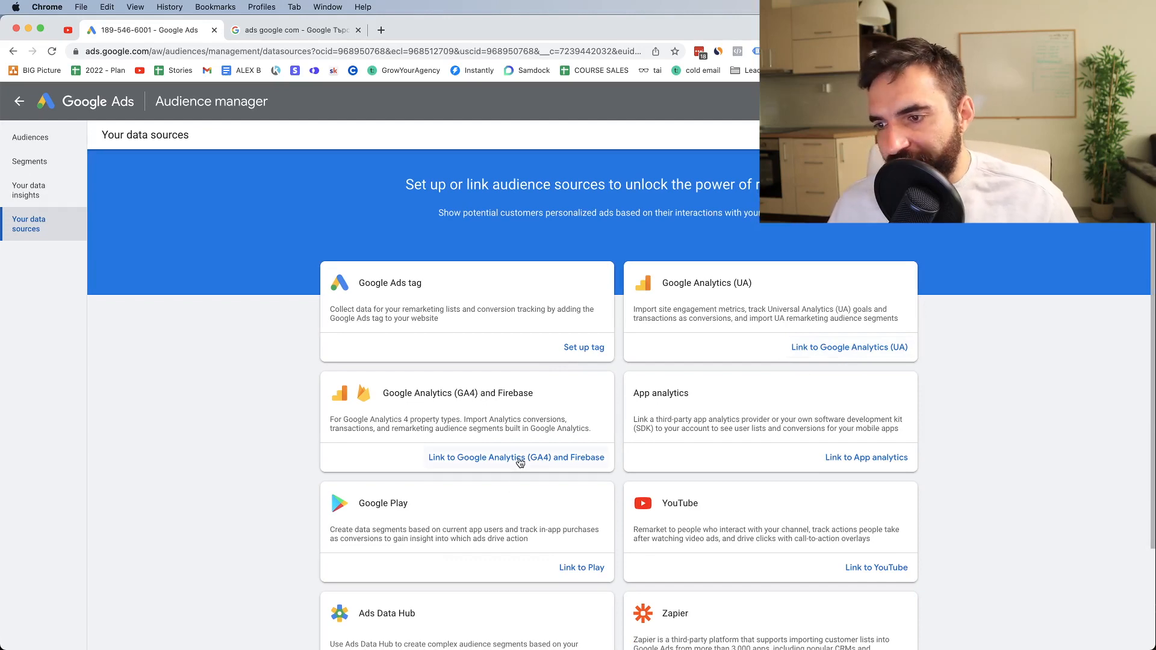
pyautogui.scroll(-3, 619, 323)
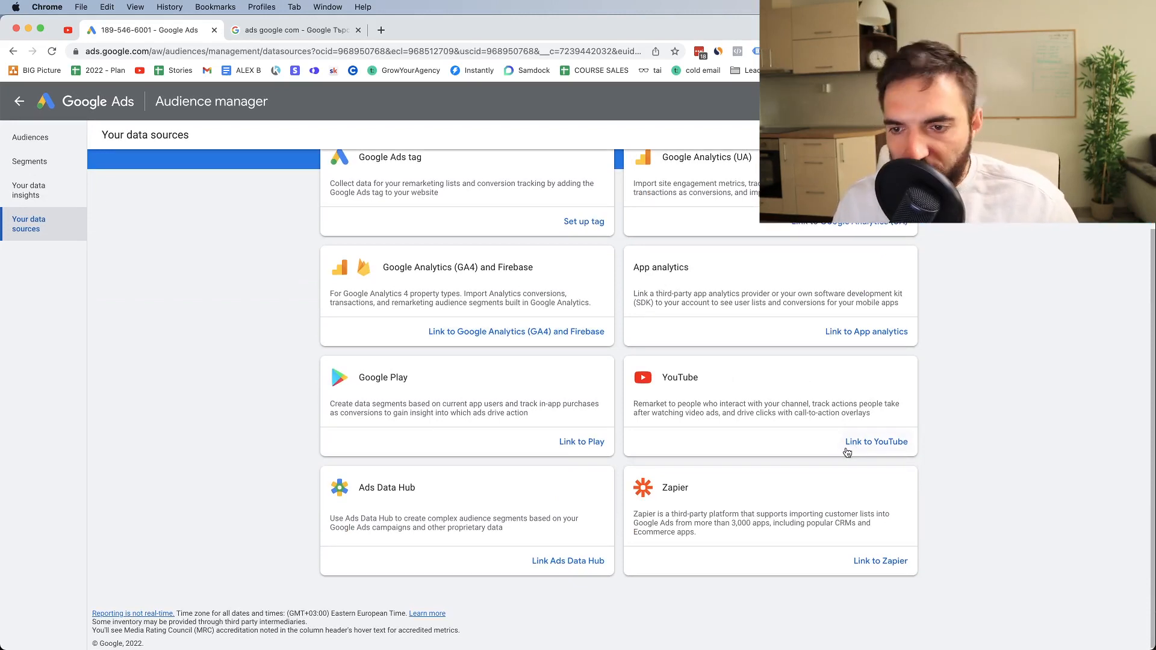
pyautogui.scroll(3, 705, 357)
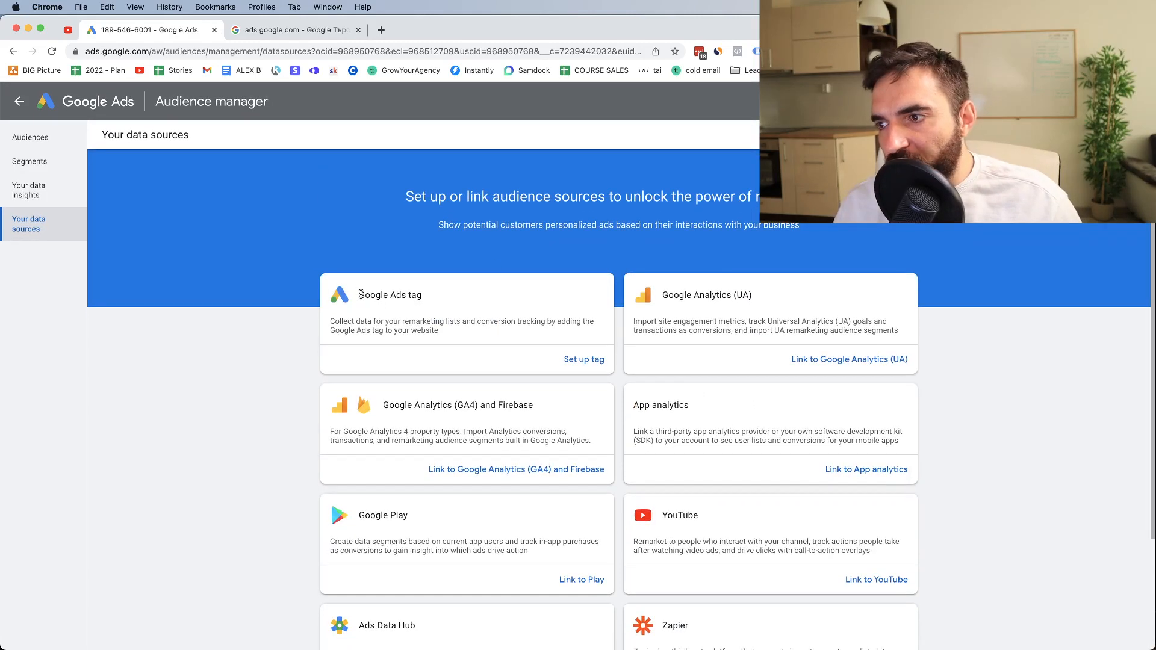
# Examine the Google Ads tag and YouTube cards among the data sources, highlighting their names and descriptions
pyautogui.moveTo(360, 295); pyautogui.dragTo(424, 293)
pyautogui.scroll(-1, 728, 460)
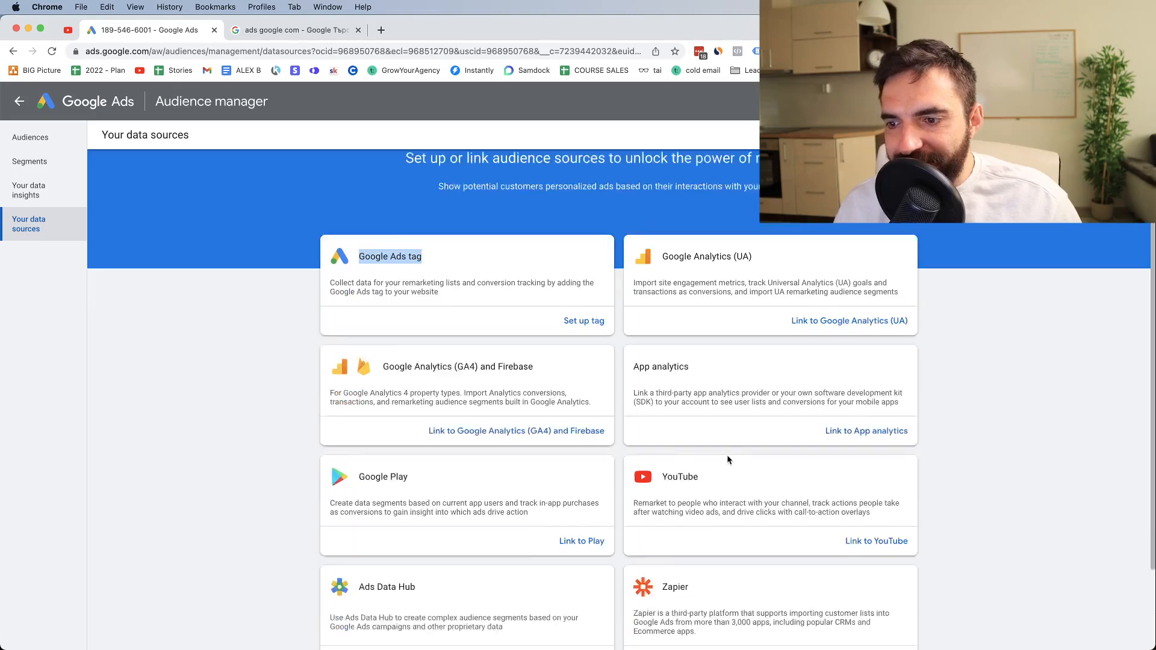
pyautogui.scroll(-3, 727, 461)
pyautogui.moveTo(663, 371); pyautogui.dragTo(746, 379)
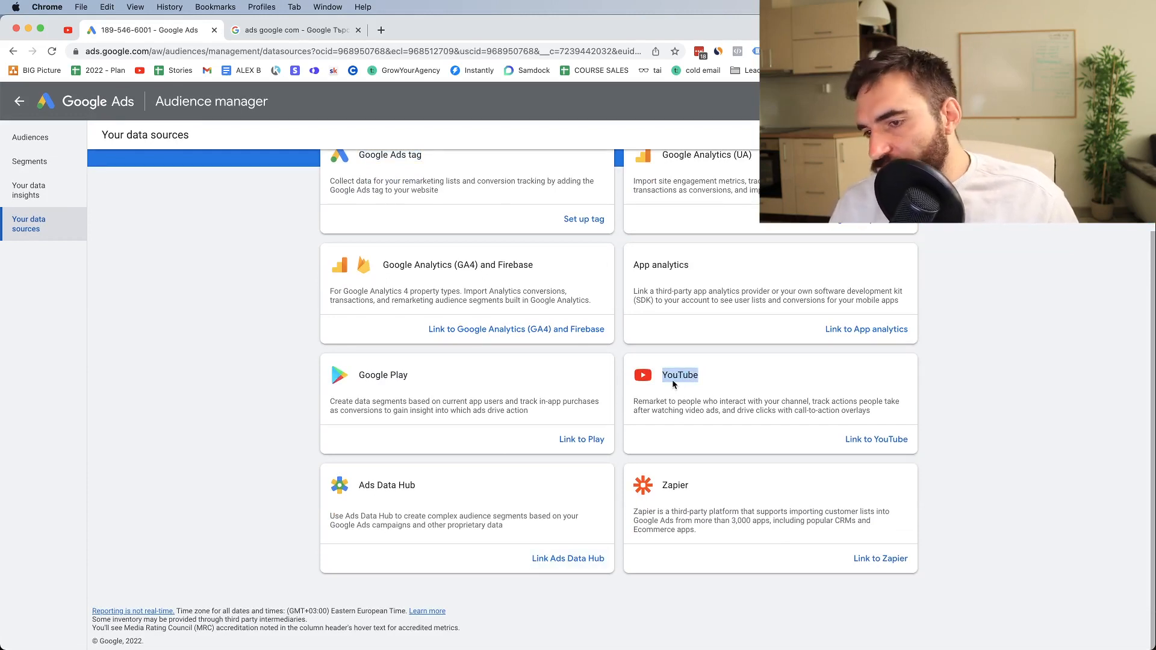
pyautogui.tripleClick(665, 401)
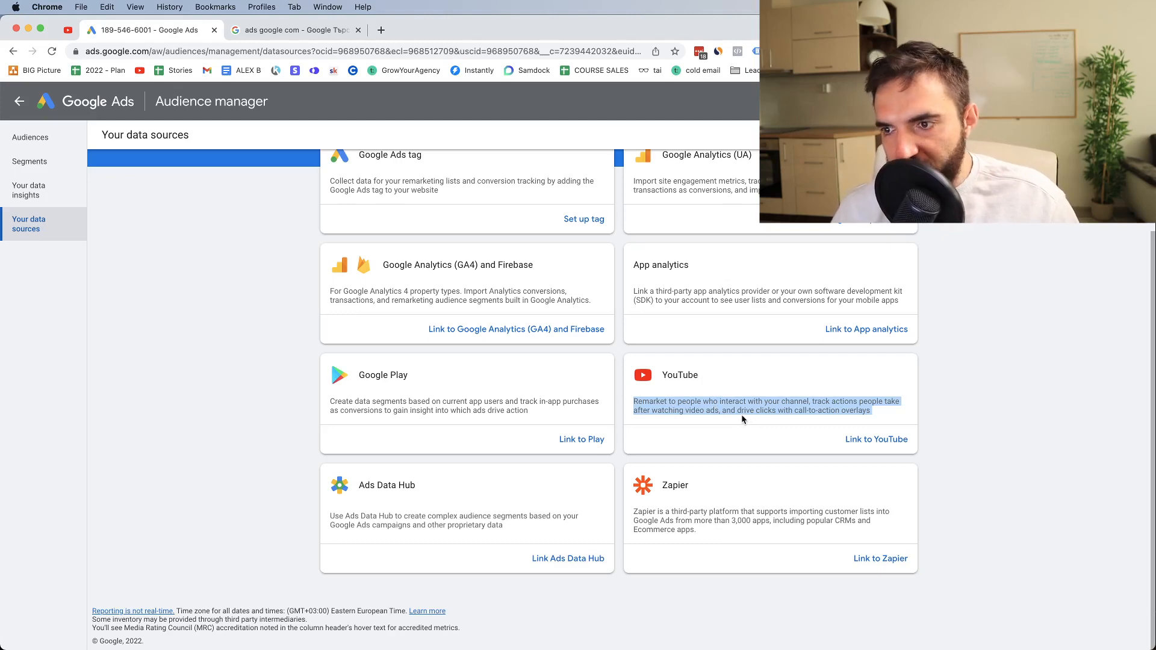
pyautogui.scroll(3, 392, 241)
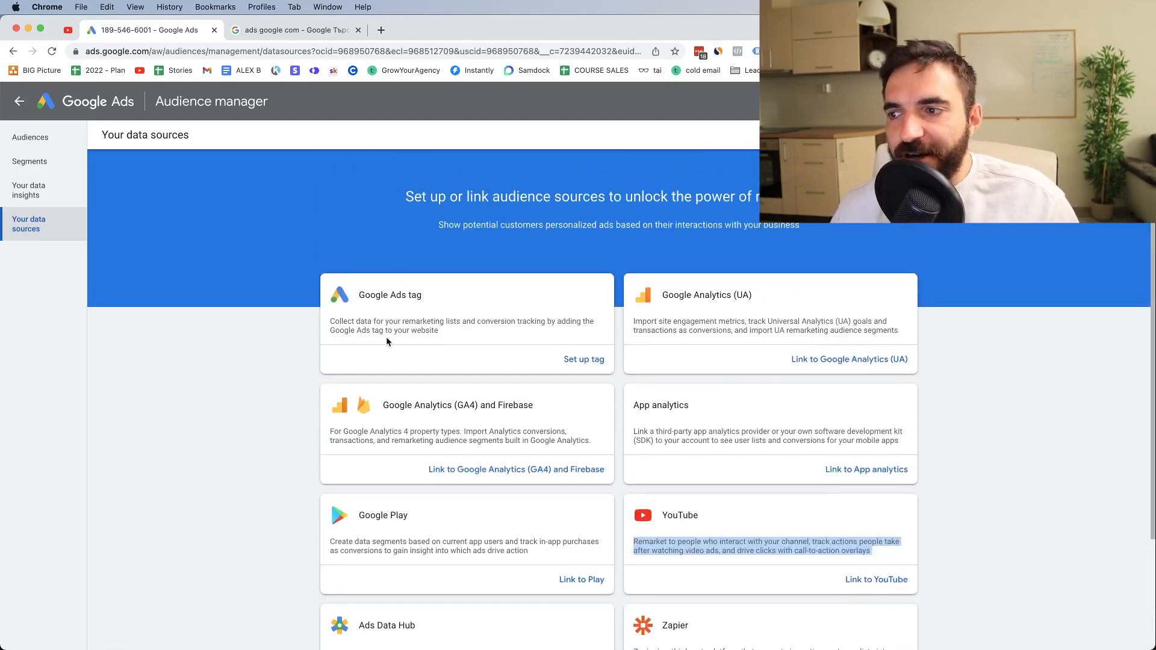
pyautogui.moveTo(445, 332); pyautogui.dragTo(321, 327)
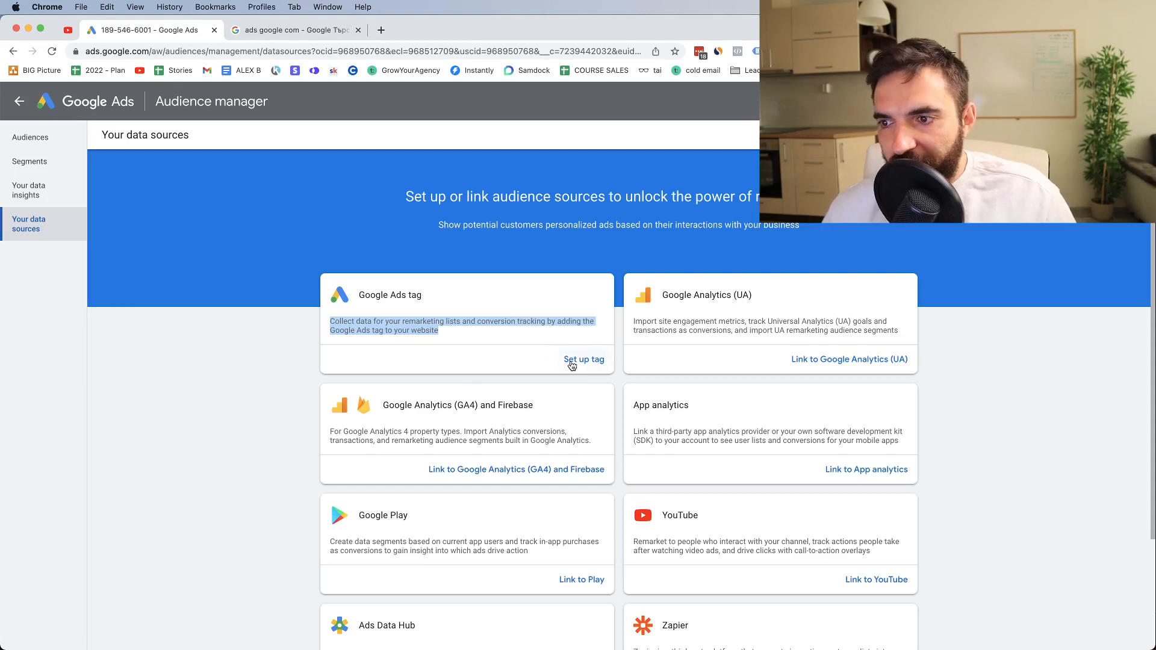
pyautogui.scroll(-1, 861, 587)
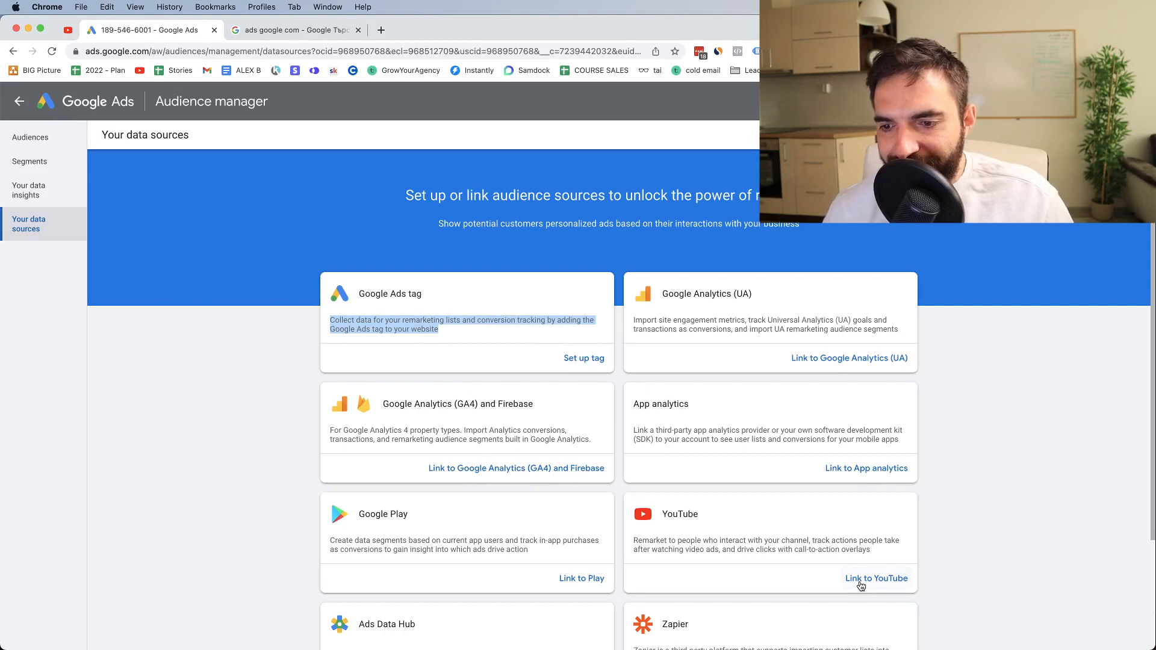
# Examine how a YouTube channel is linked, searching the channel finder for "sdf" and leaving without adding a channel
pyautogui.click(862, 580)
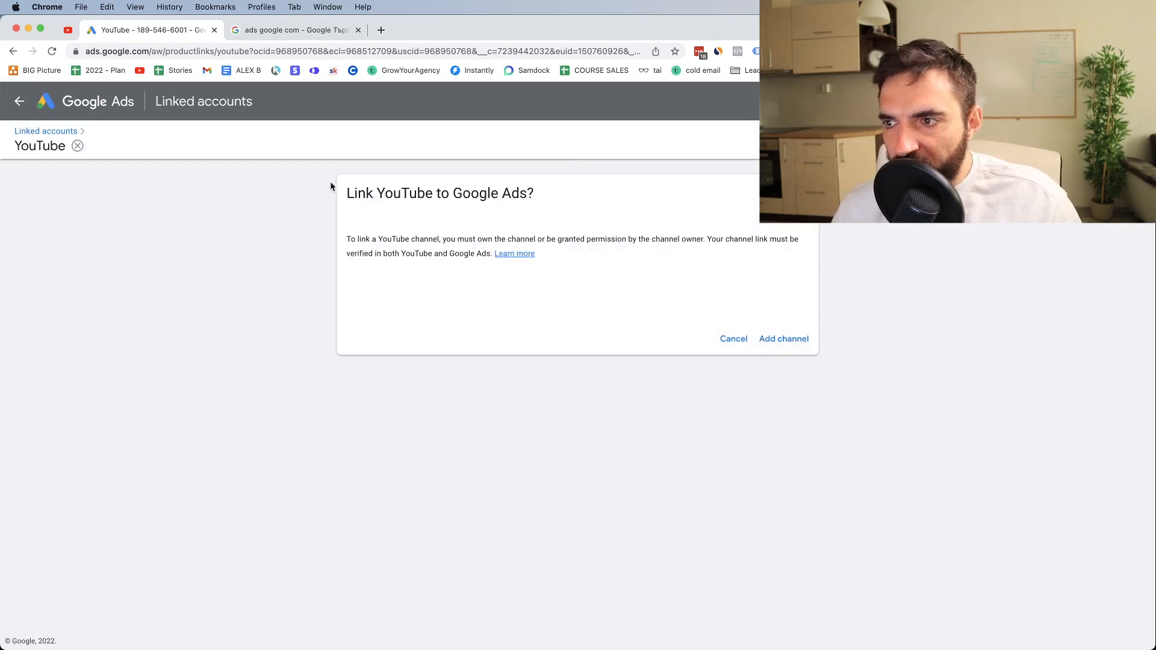
pyautogui.click(776, 347)
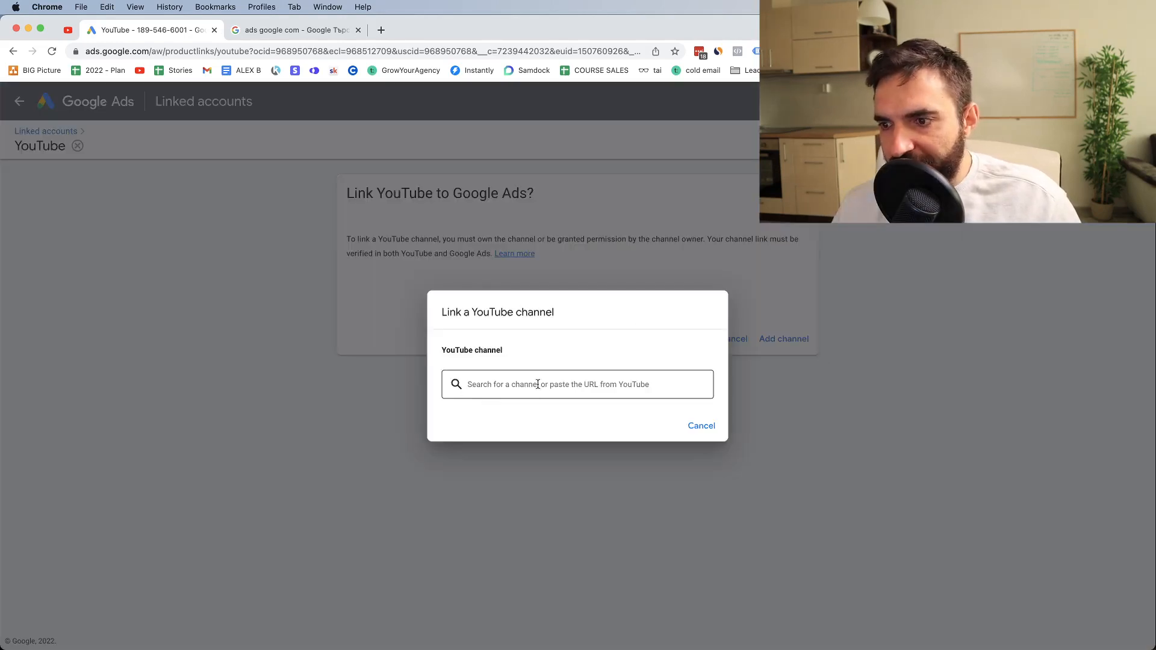
pyautogui.click(490, 377)
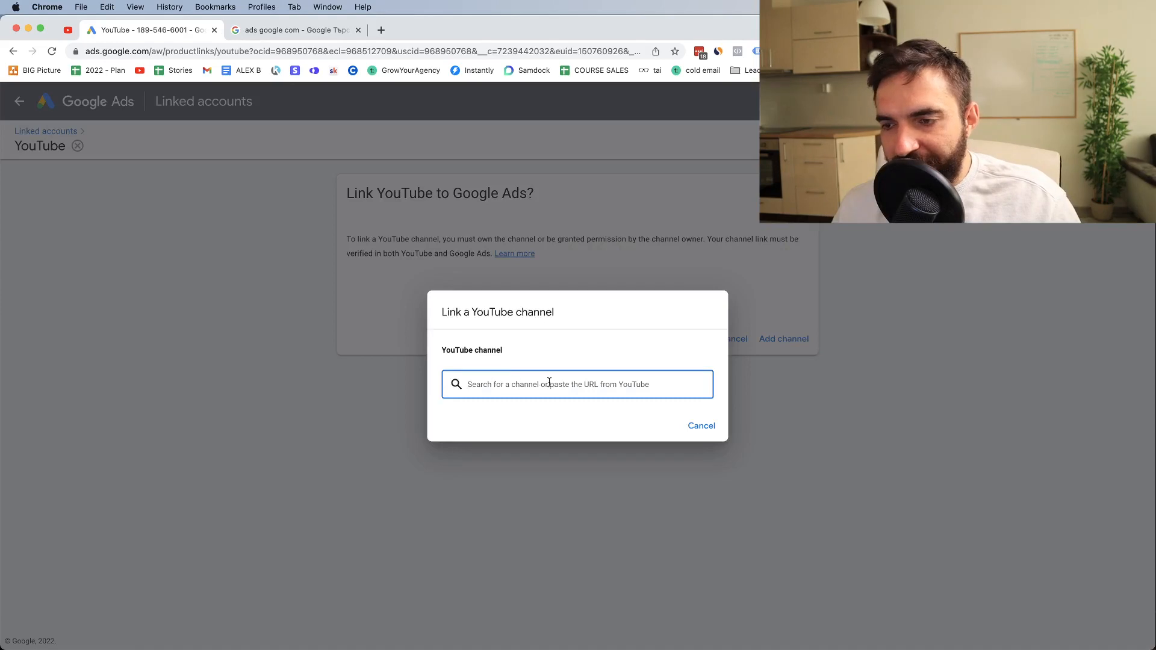
pyautogui.write('sdf')
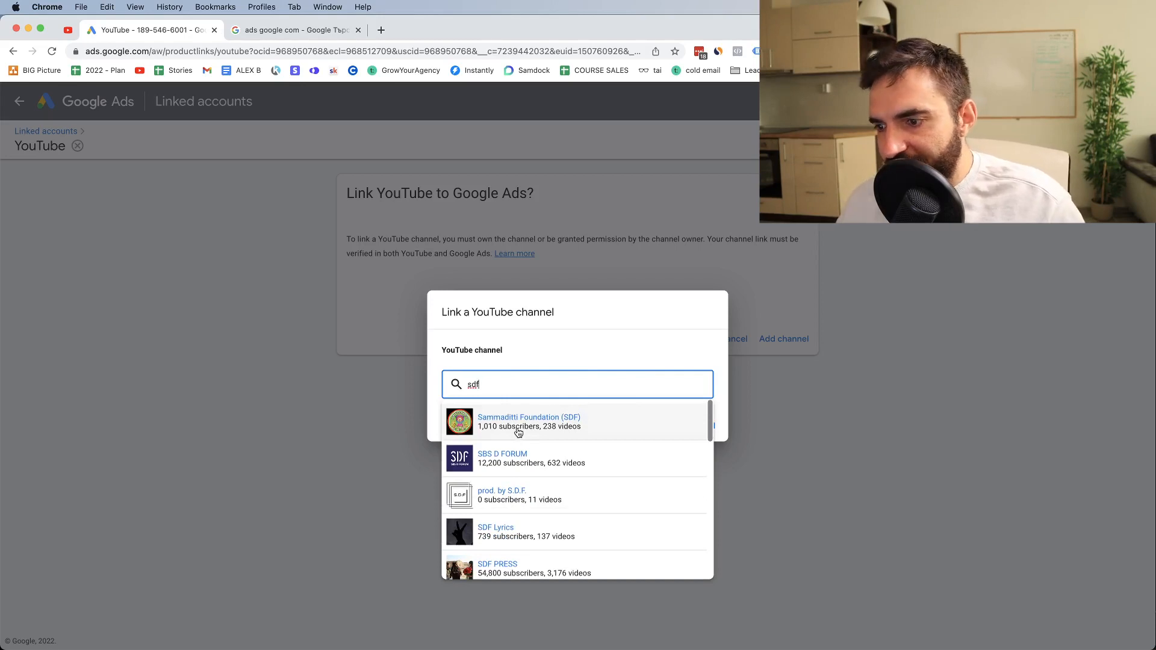
pyautogui.scroll(-1, 518, 431)
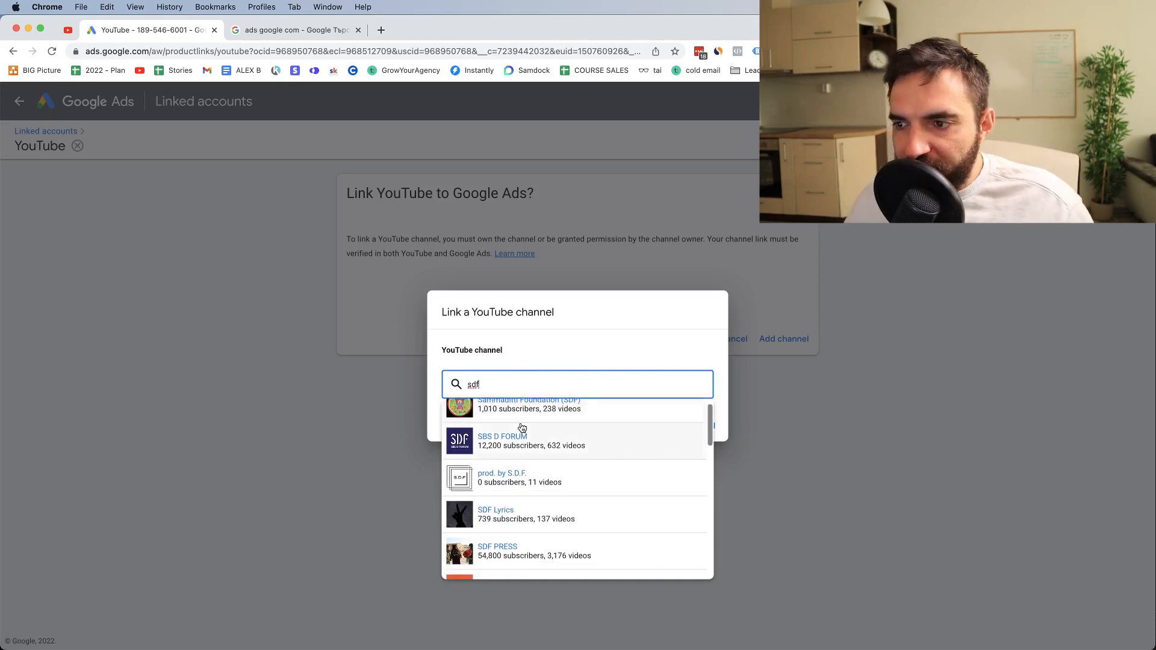
pyautogui.scroll(1, 518, 430)
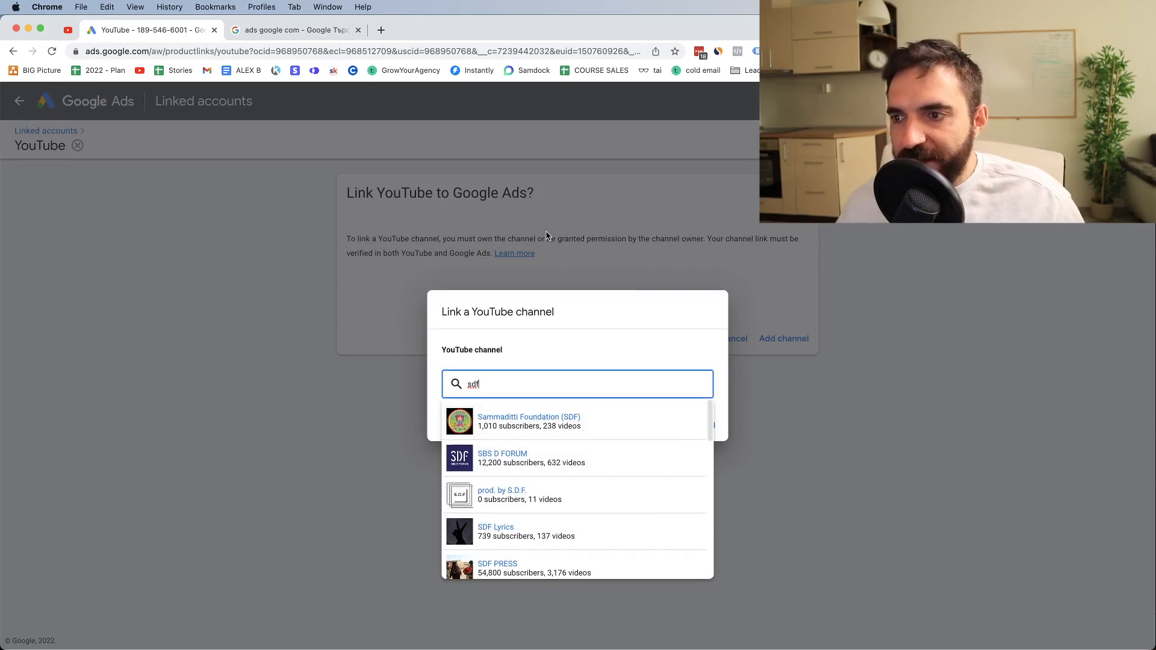
pyautogui.click(548, 233)
pyautogui.click(702, 426)
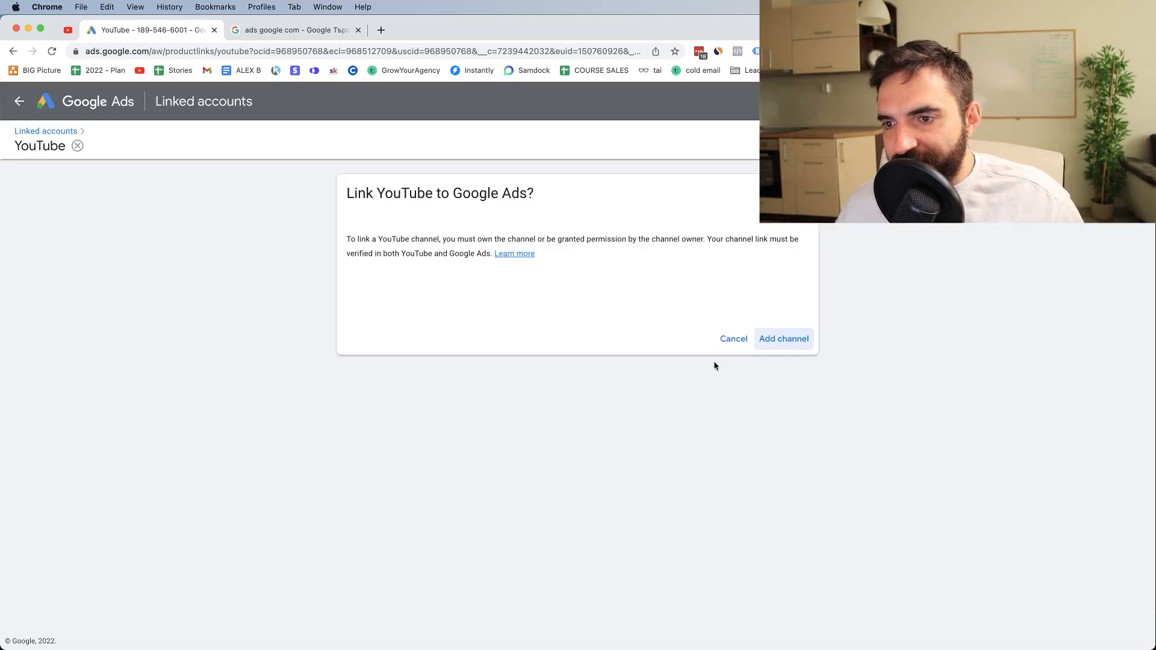
pyautogui.click(734, 340)
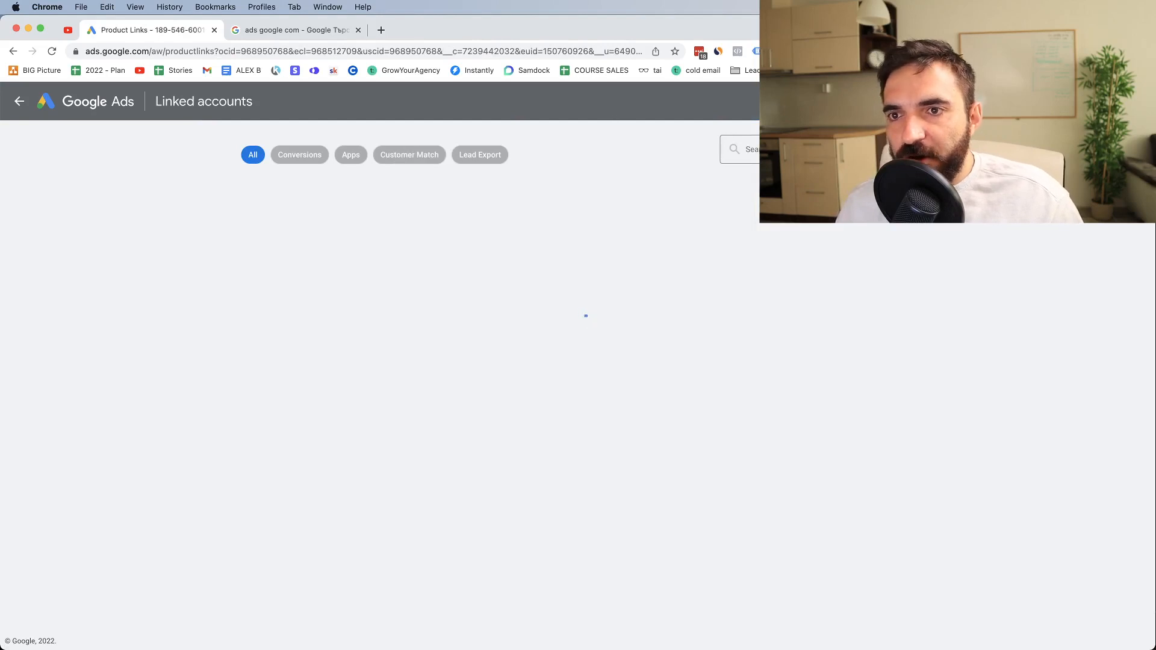
# Return to the data sources page in Audience manager
pyautogui.click(876, 102)
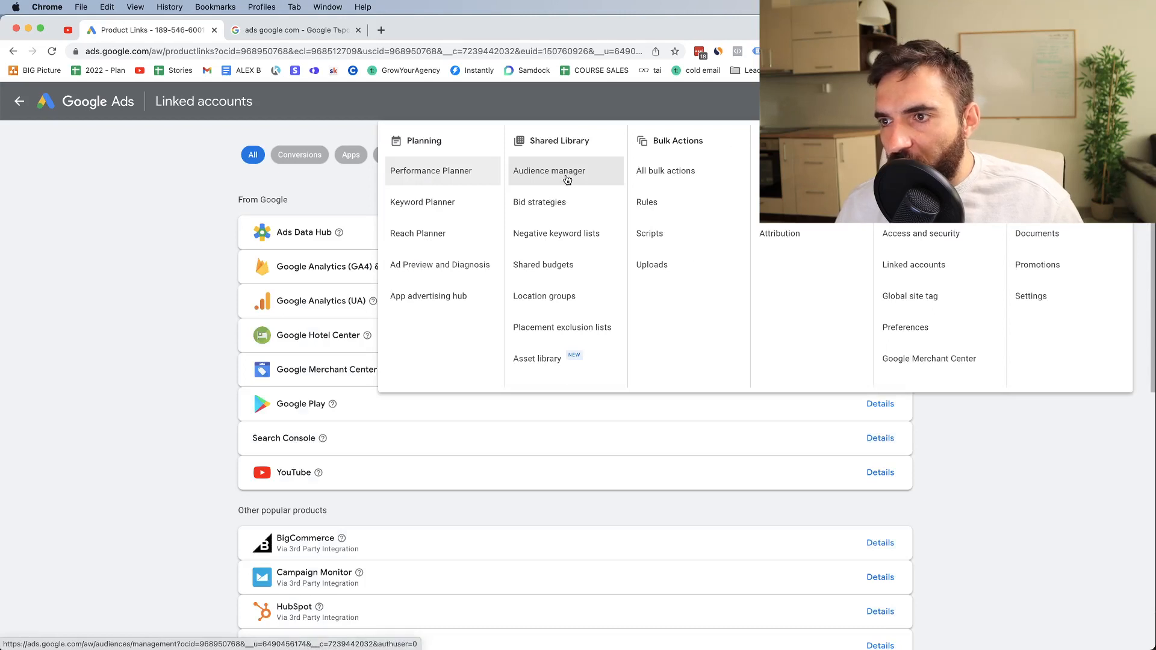
pyautogui.click(567, 180)
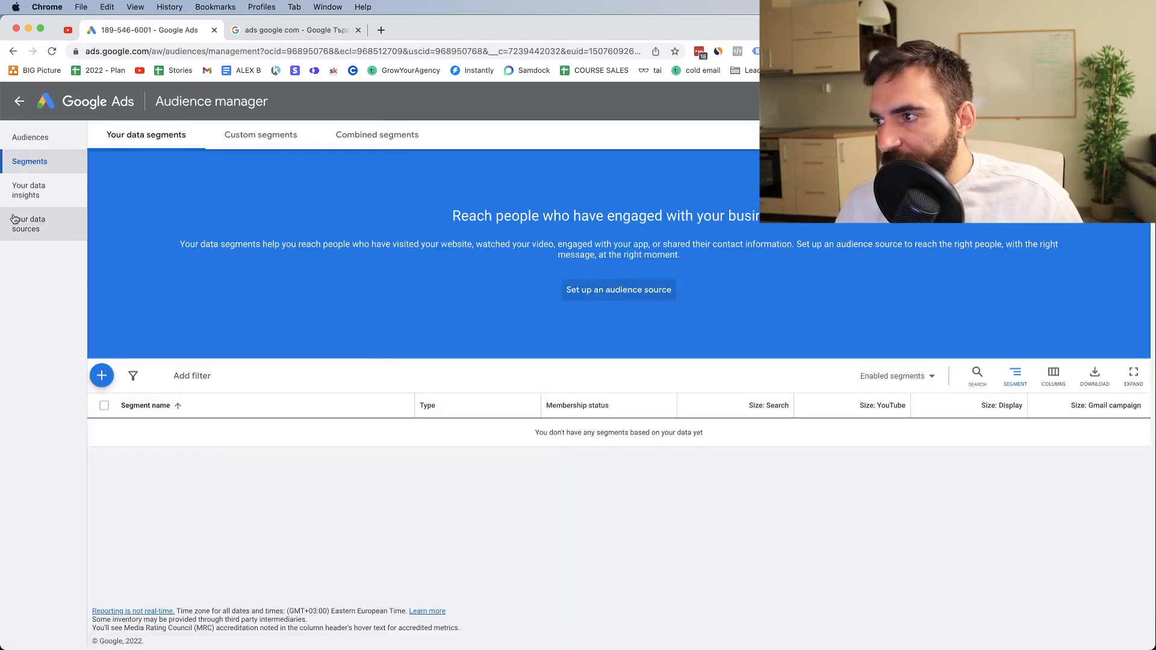
pyautogui.click(26, 232)
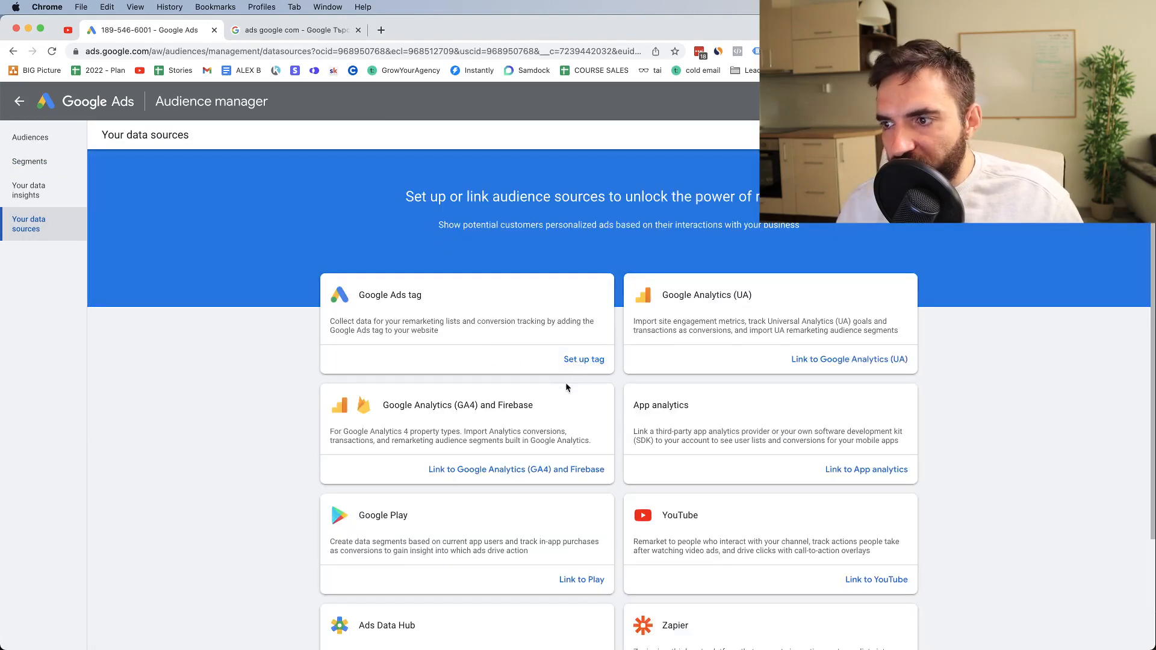
# Create the Google Ads tag data source, collecting only general website visit data for remarketing, and save it
pyautogui.click(575, 360)
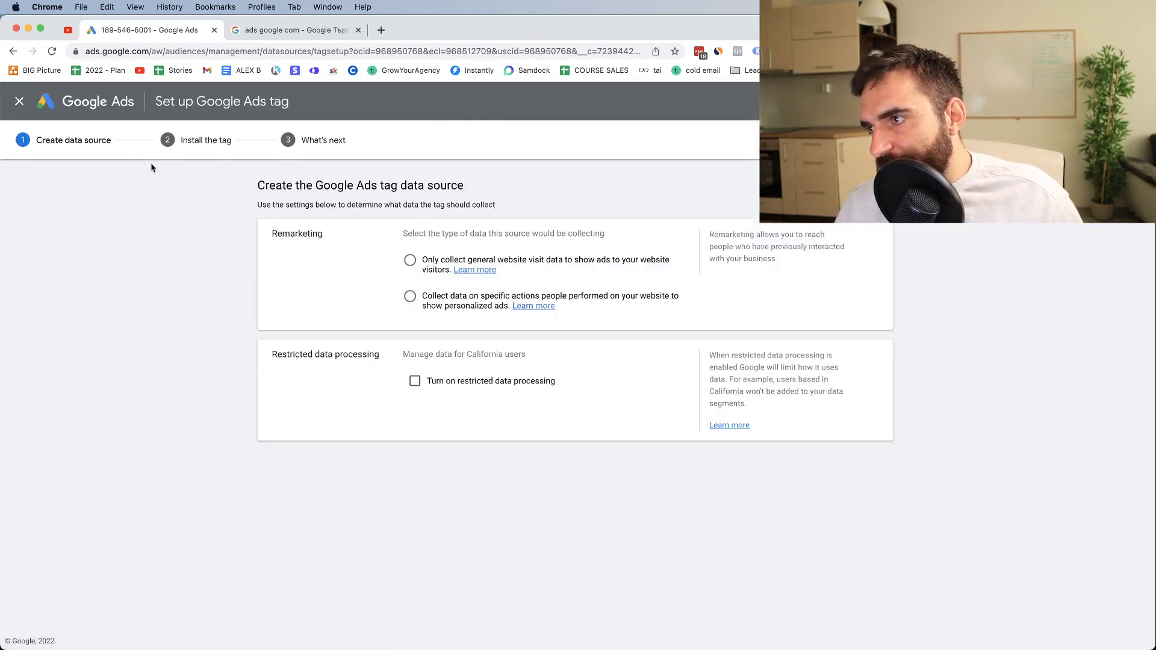
pyautogui.click(412, 261)
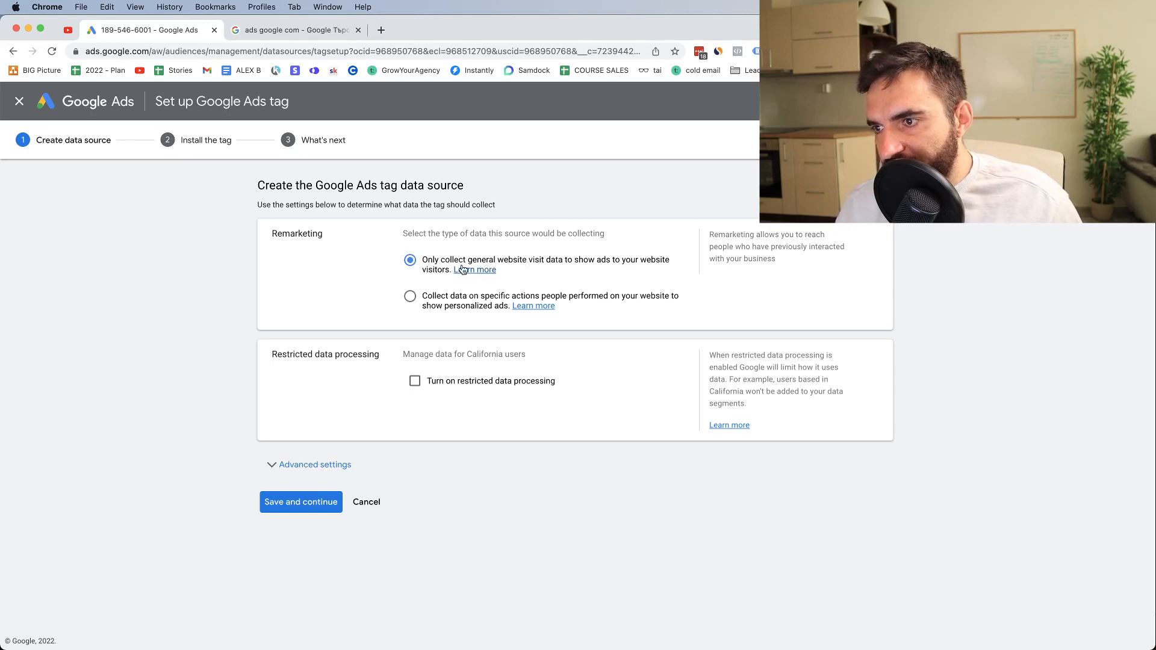
pyautogui.click(304, 469)
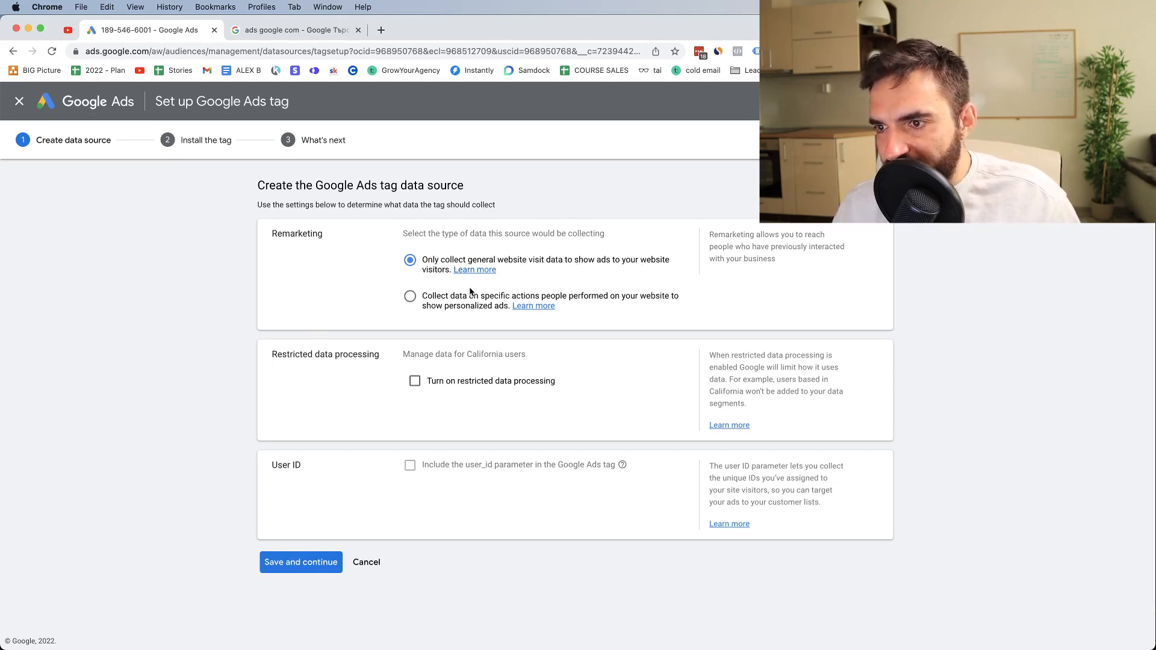
pyautogui.click(301, 569)
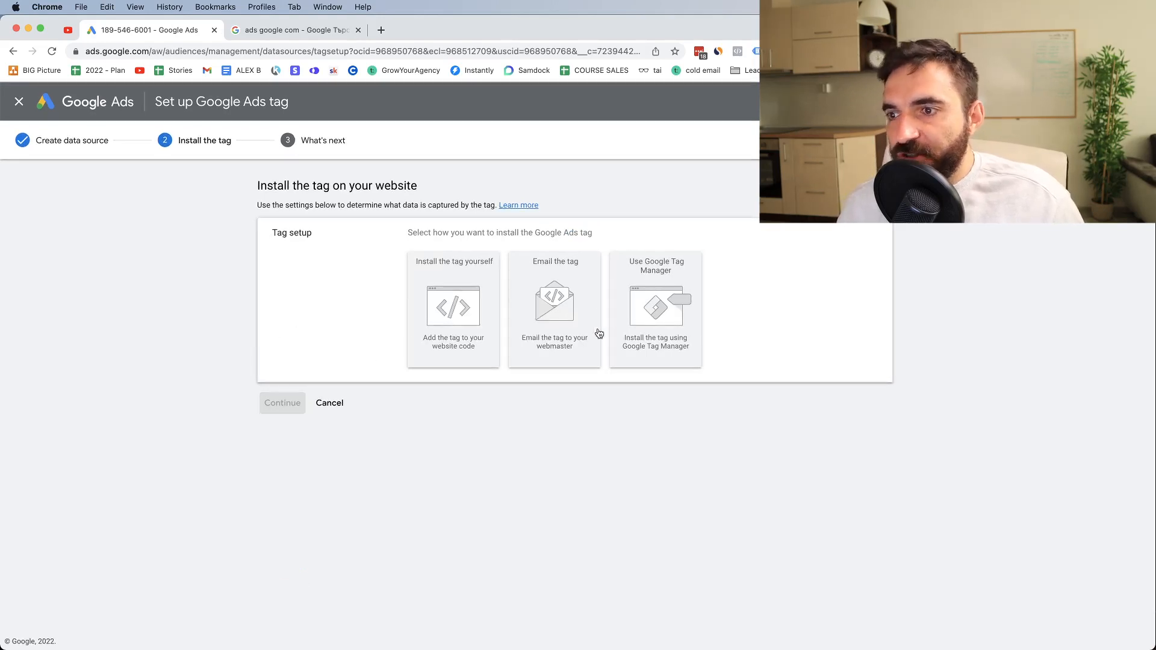
# Choose Google Tag Manager as the tag installation method and read through its detailed instructions
pyautogui.click(634, 288)
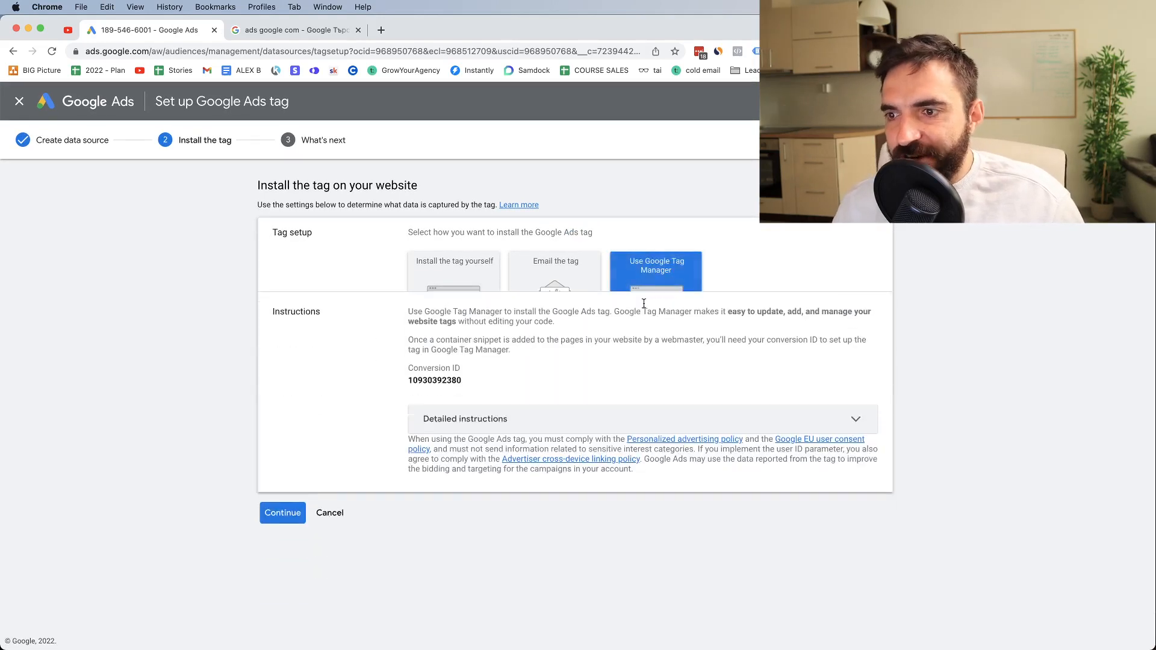
pyautogui.click(513, 416)
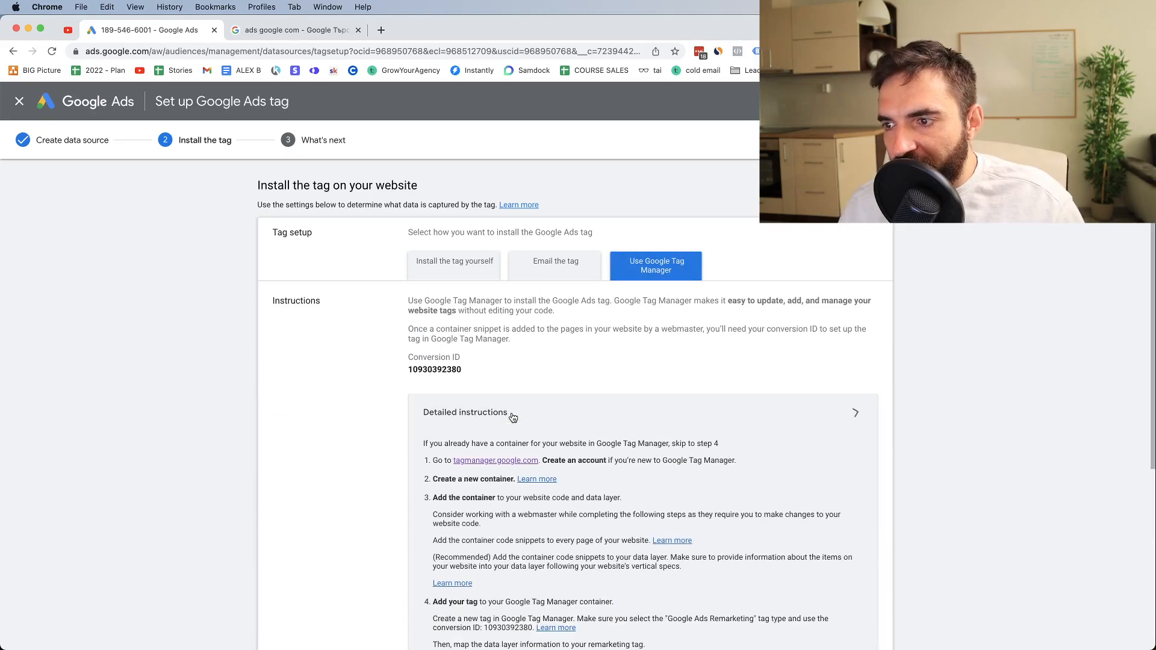
pyautogui.scroll(-4, 603, 304)
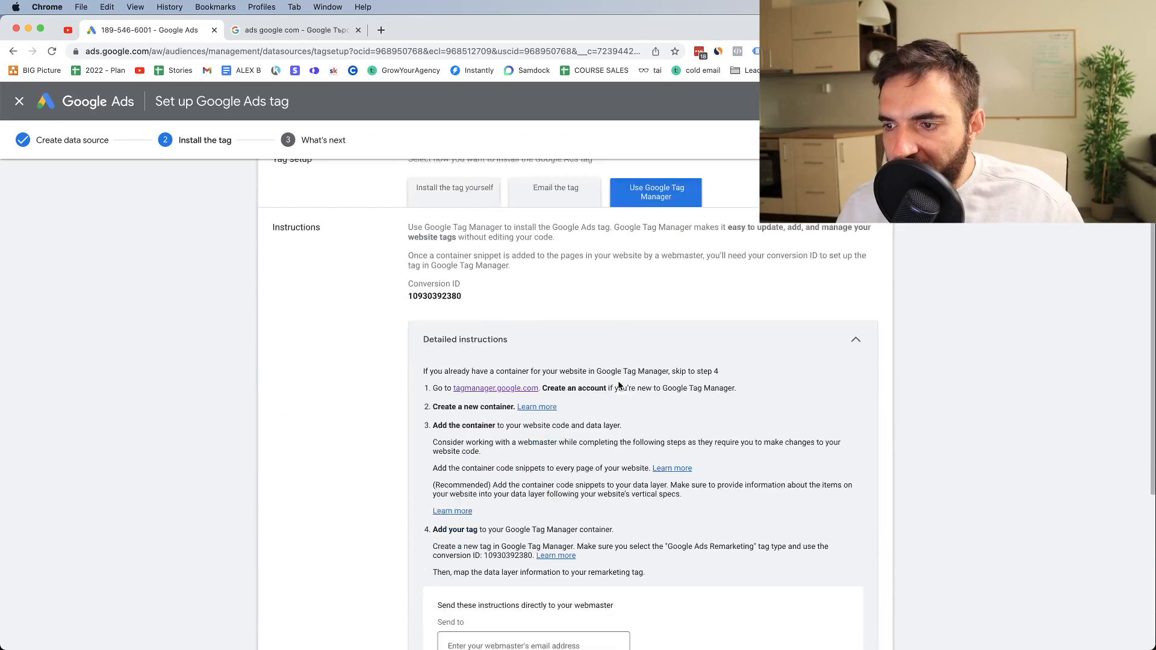
pyautogui.scroll(3, 477, 342)
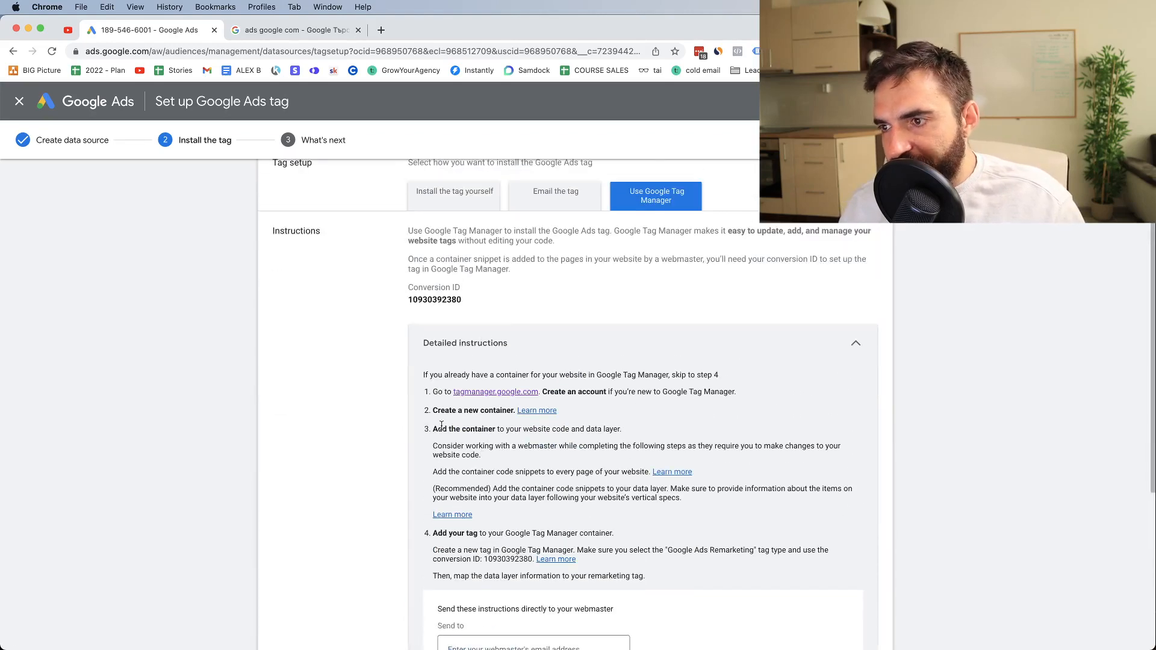
pyautogui.scroll(2, 567, 372)
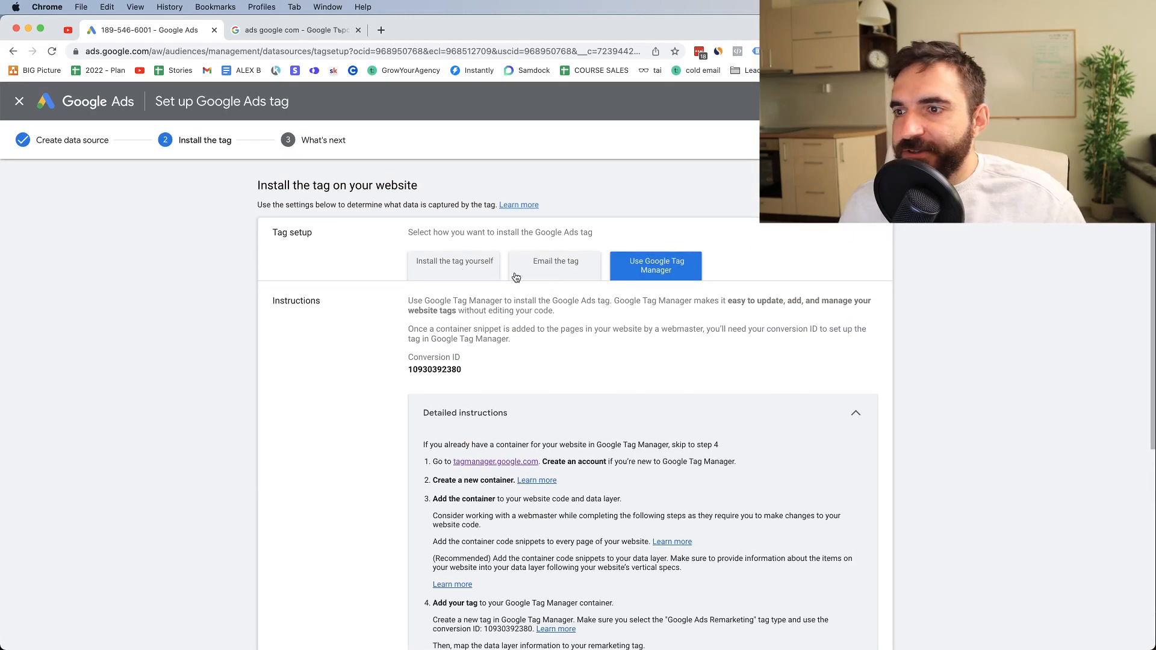
# Compare the option of installing the tag yourself, return to Google Tag Manager, review its instructions and continue to the What's next stage
pyautogui.click(447, 271)
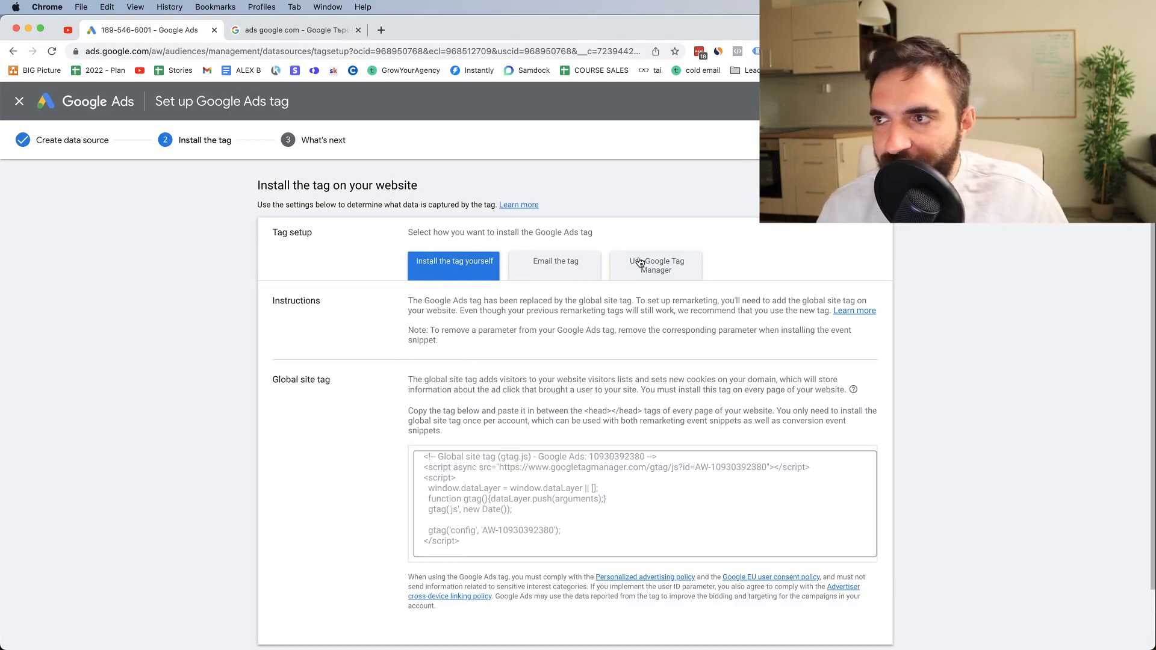
pyautogui.click(639, 263)
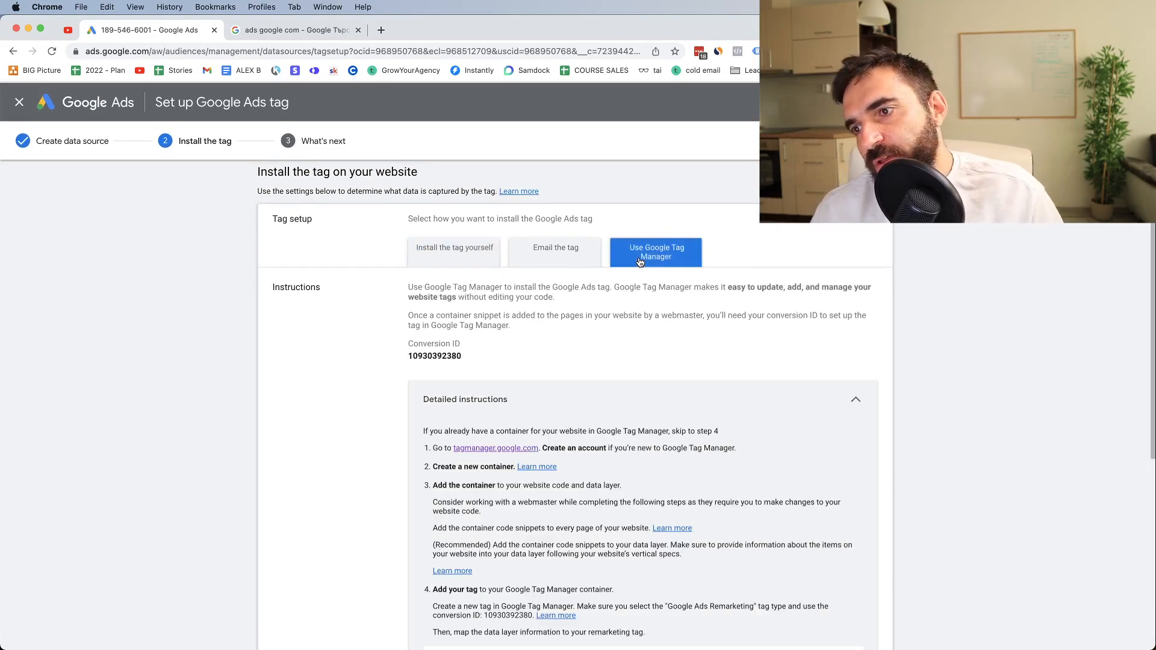
pyautogui.scroll(-1, 561, 399)
pyautogui.scroll(-5, 562, 398)
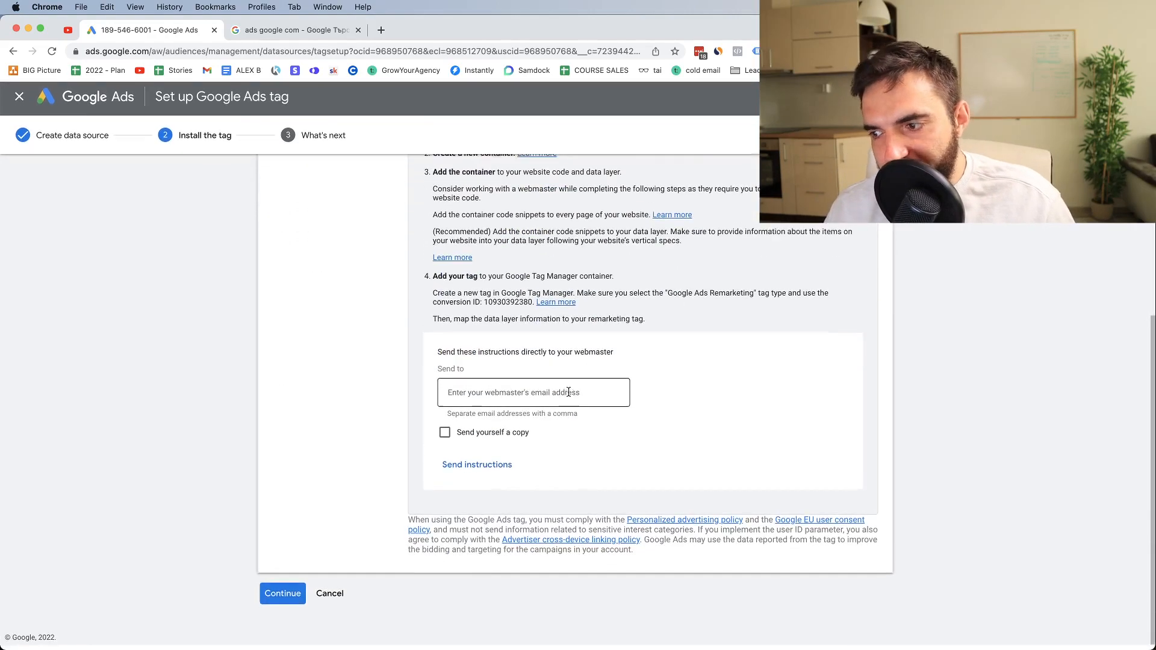
pyautogui.scroll(6, 565, 396)
pyautogui.scroll(-2, 568, 396)
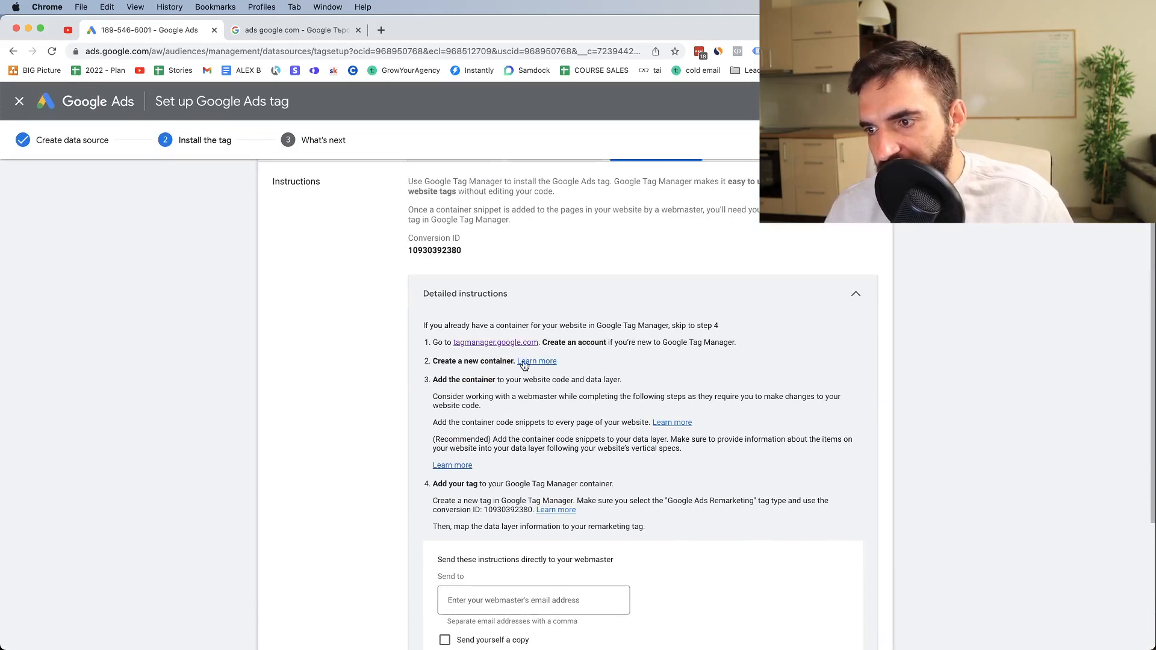
pyautogui.scroll(2, 505, 346)
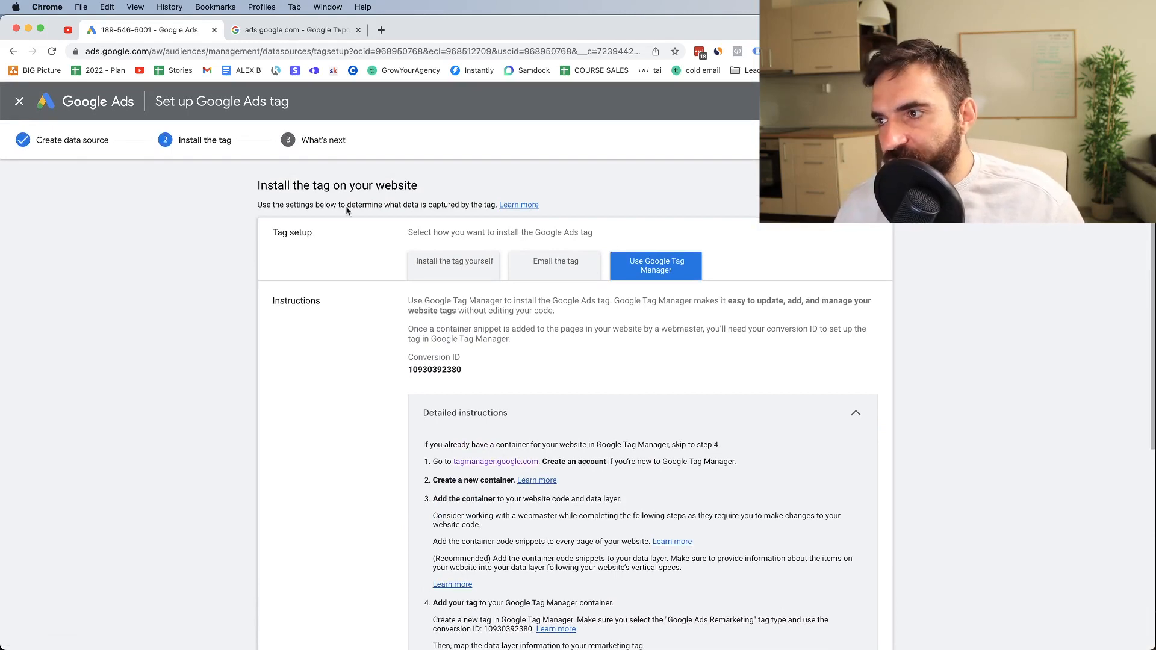
pyautogui.scroll(-6, 302, 640)
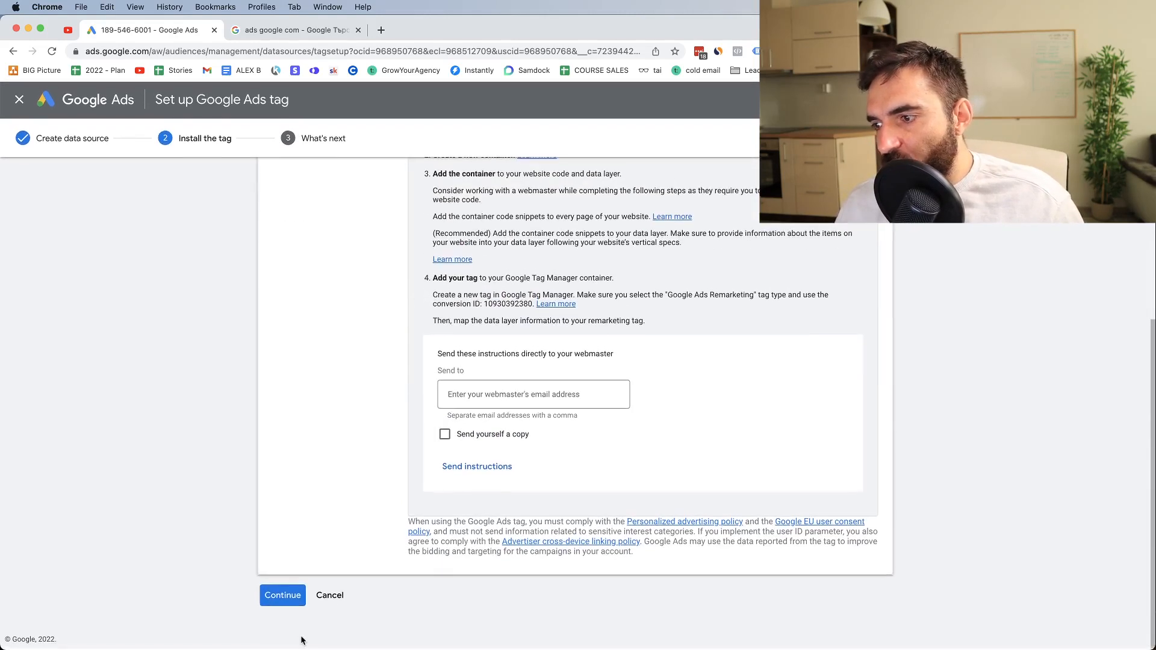
pyautogui.click(281, 595)
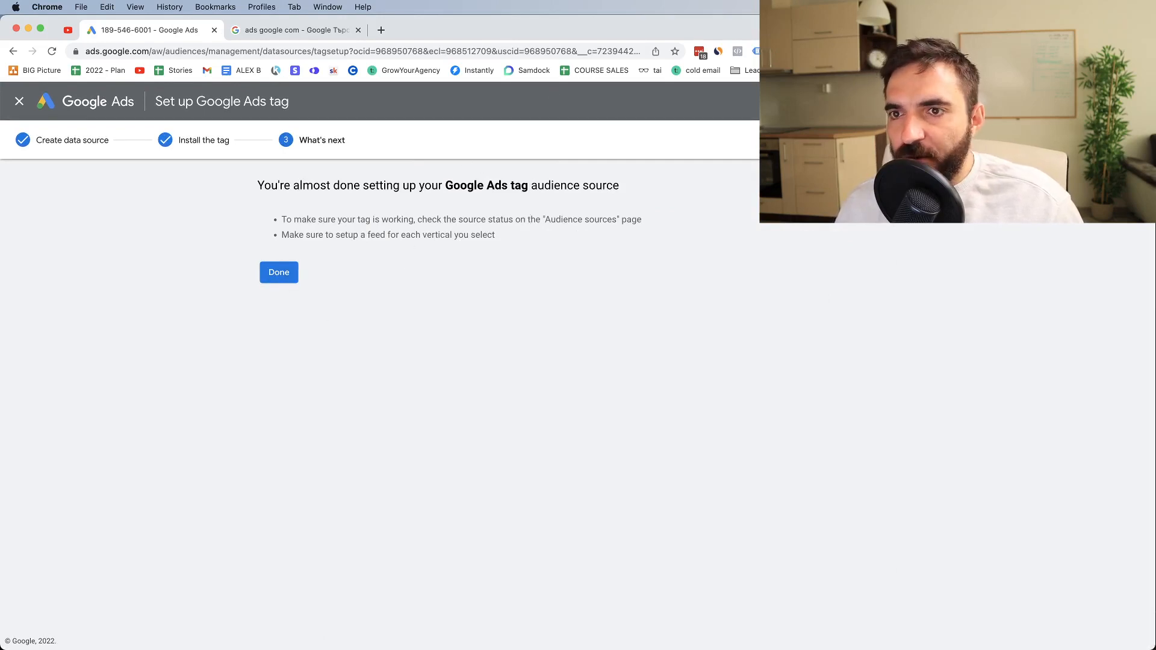
# Open the account's Conversions summary page
pyautogui.click(940, 101)
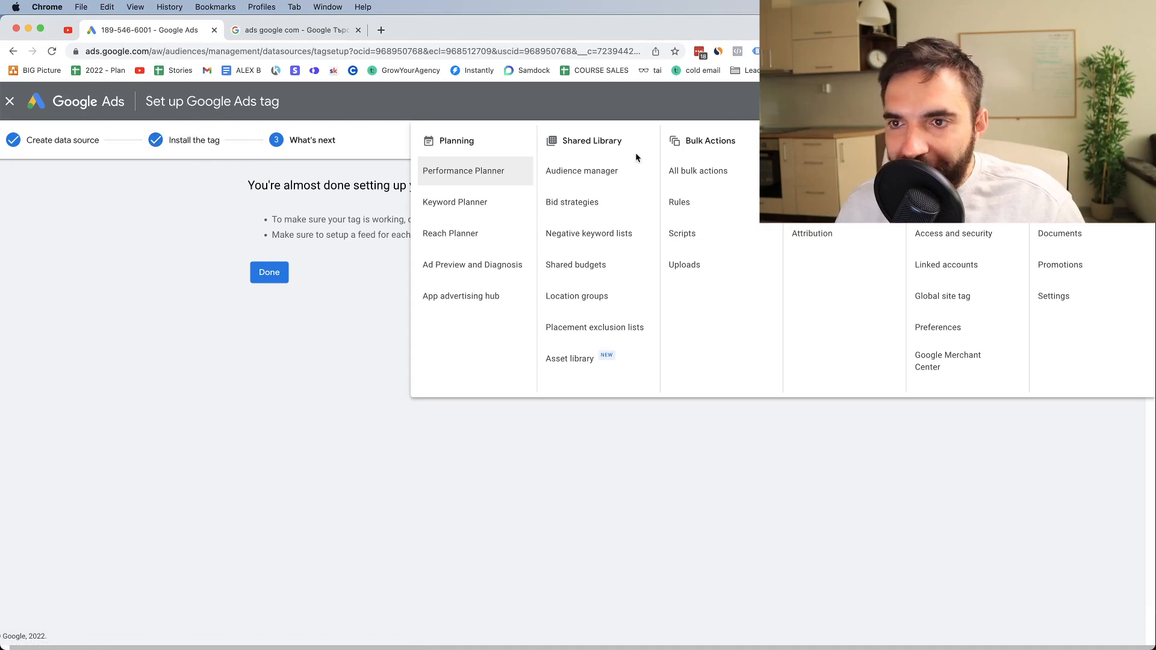
pyautogui.click(815, 171)
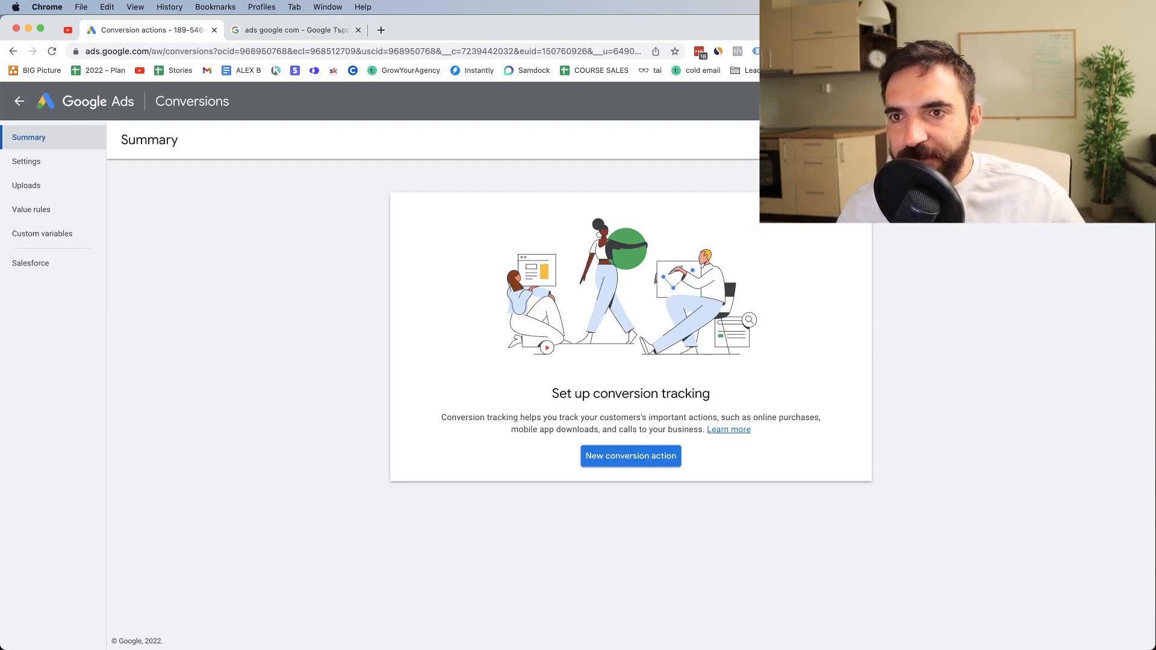
pyautogui.click(920, 102)
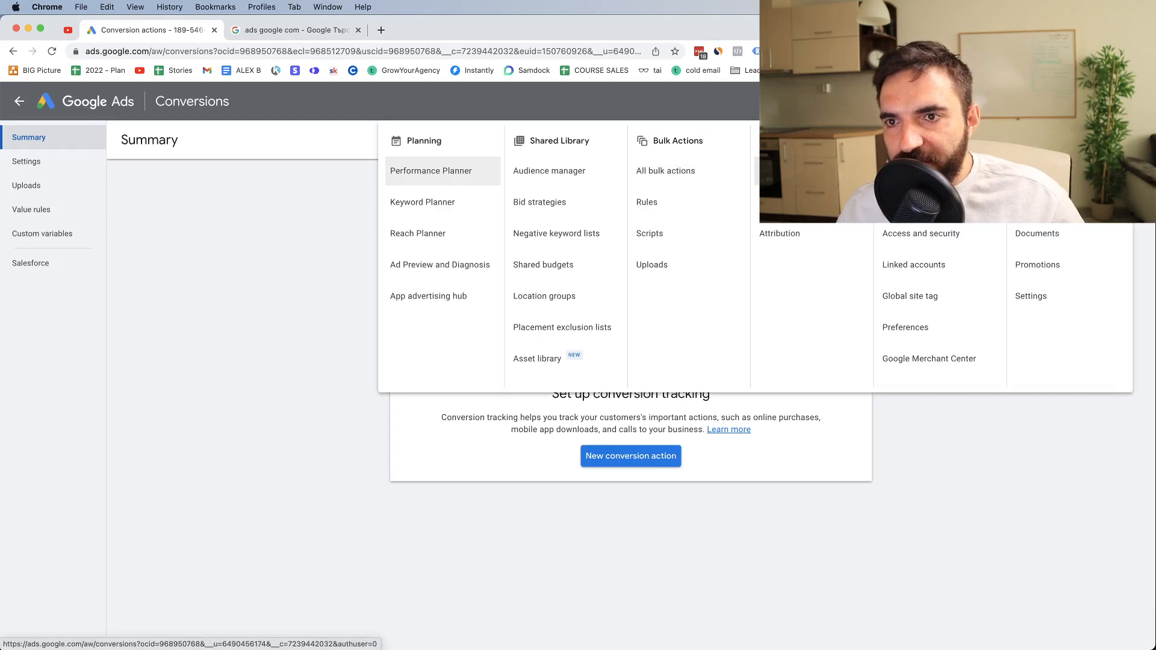
pyautogui.click(838, 516)
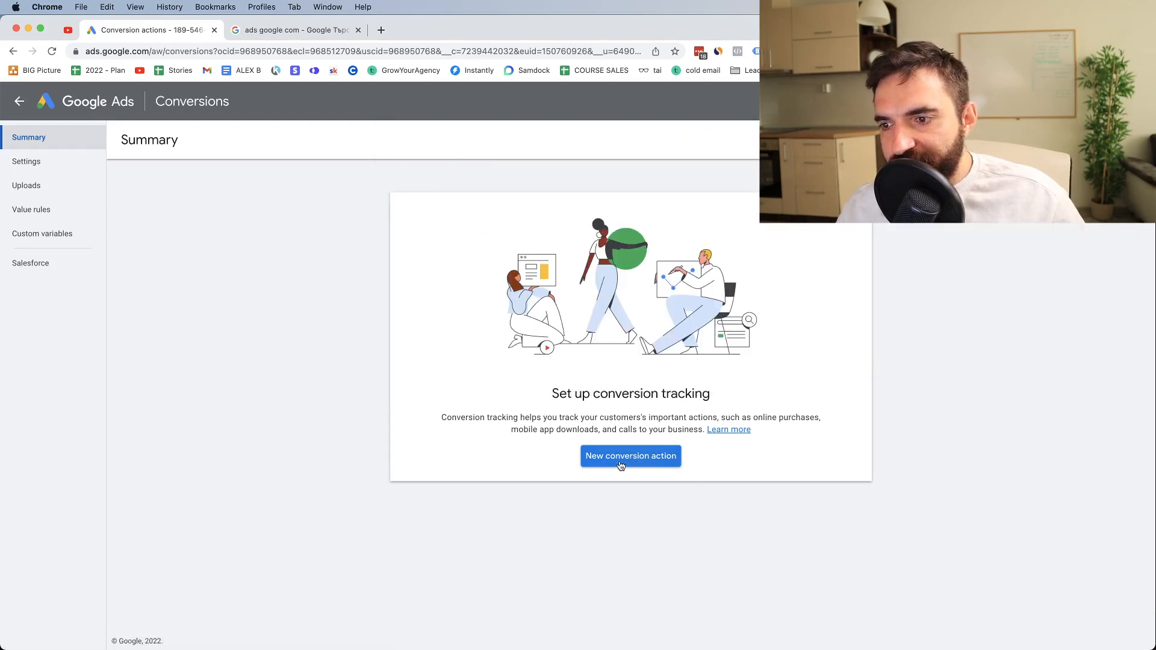
# Start a new conversion action that tracks actions on a website
pyautogui.click(621, 465)
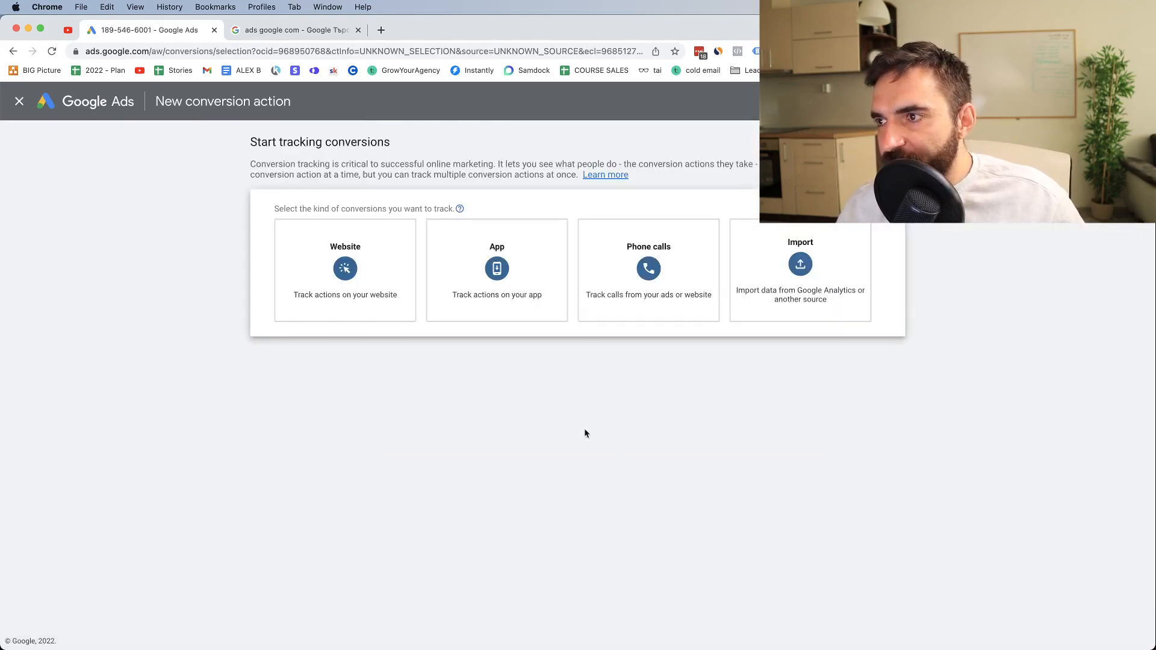
pyautogui.click(338, 295)
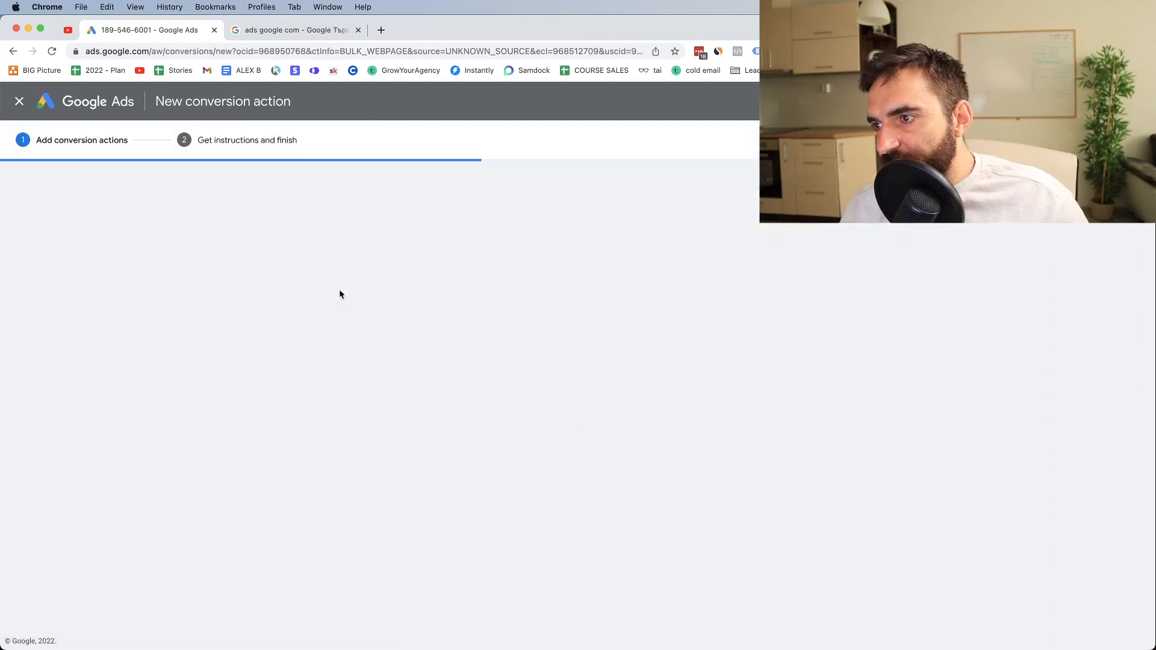
pyautogui.click(324, 280)
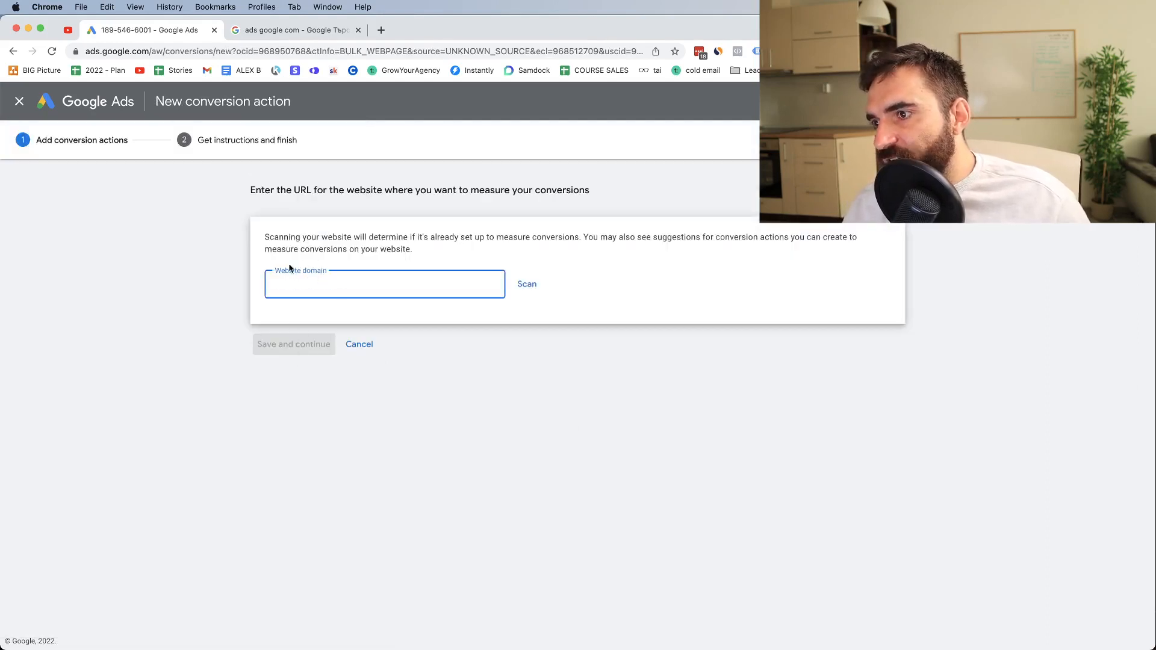
pyautogui.write('do')
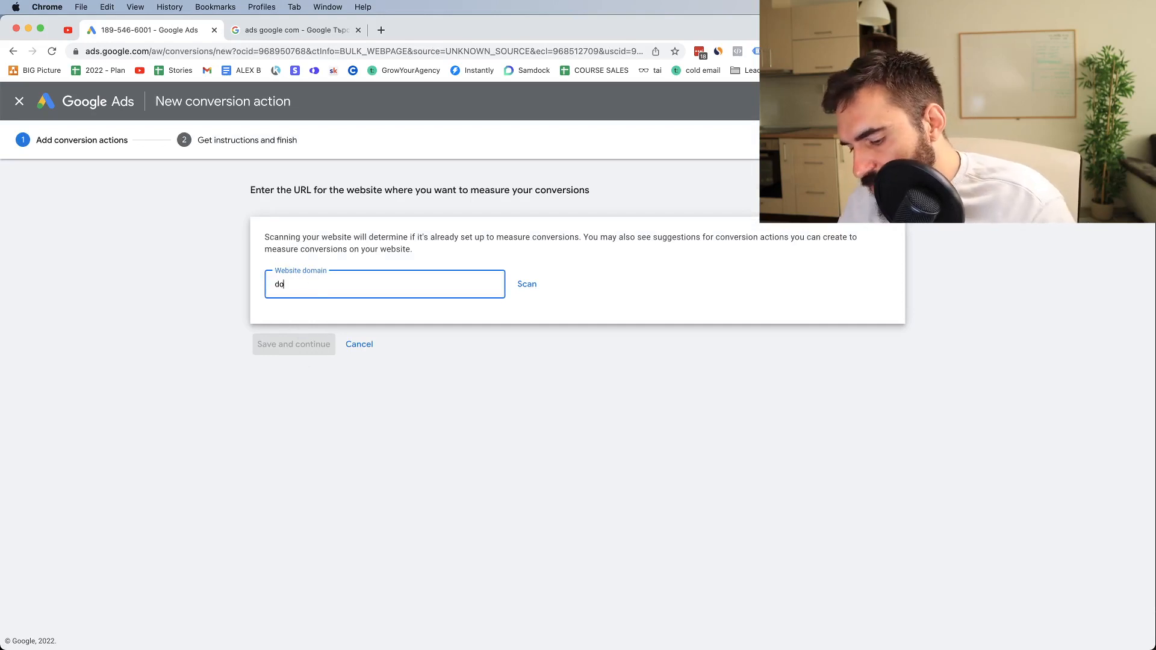
pyautogui.write('main111.co')
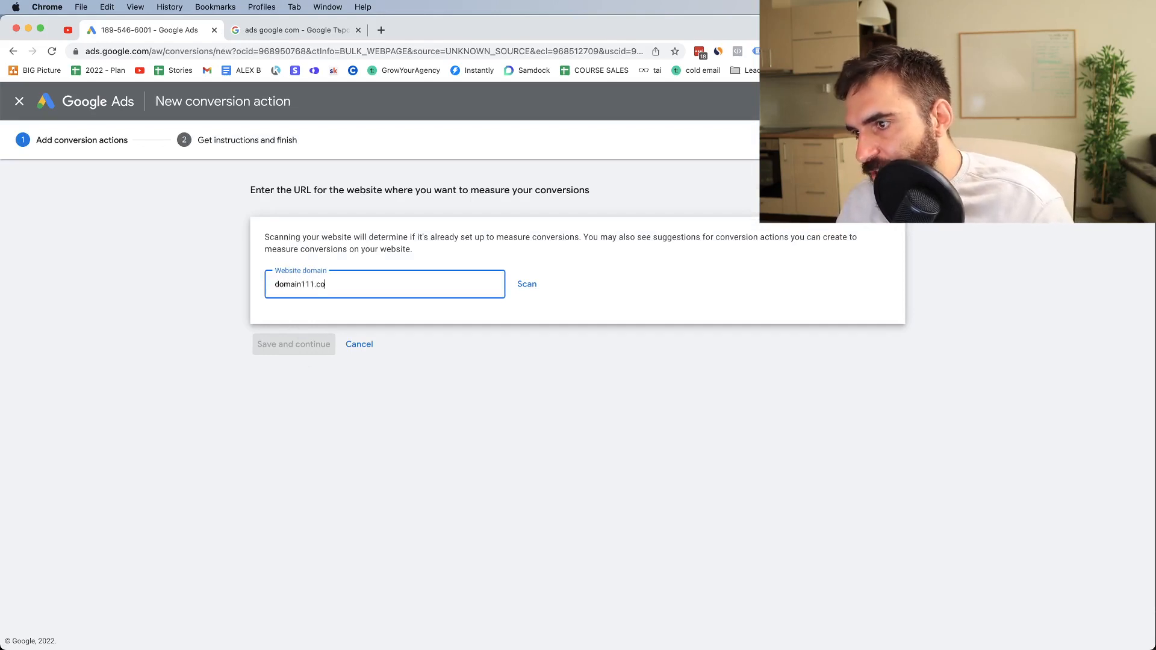
pyautogui.write('m')
pyautogui.click(508, 359)
# Set the website domain to nvmarketing.net and scan the site for conversion measurement
pyautogui.click(321, 281)
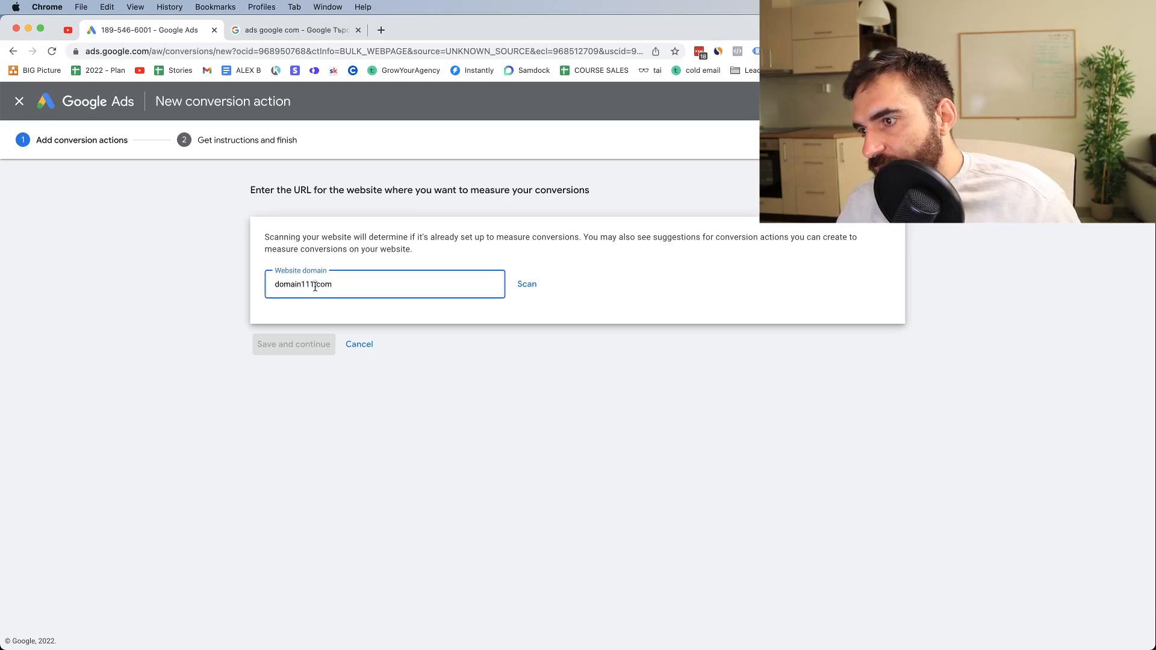
pyautogui.press('super+a')
pyautogui.write('ny')
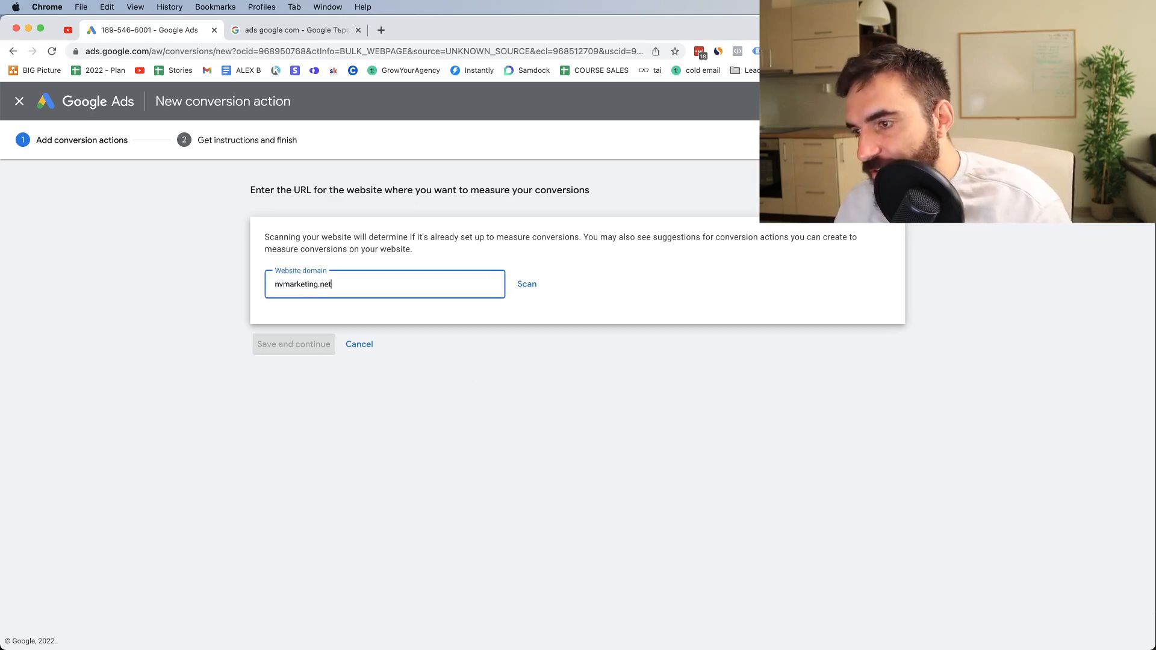
pyautogui.click(526, 284)
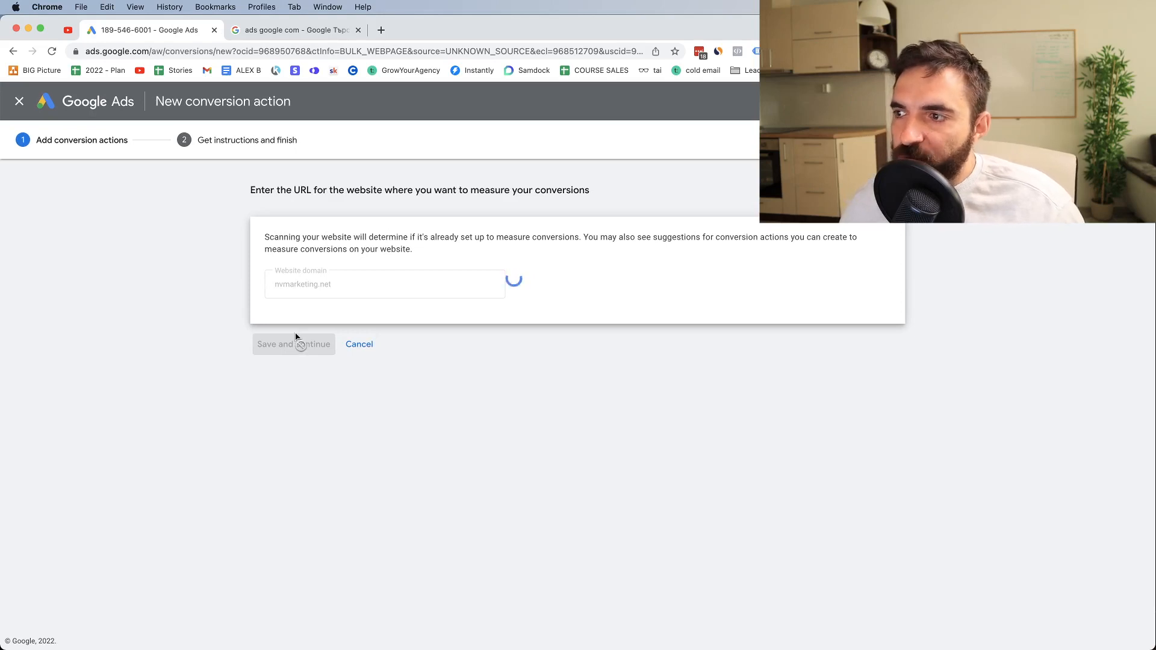
# Set the conversion goal of the new page load to Purchase
pyautogui.scroll(-1, 280, 158)
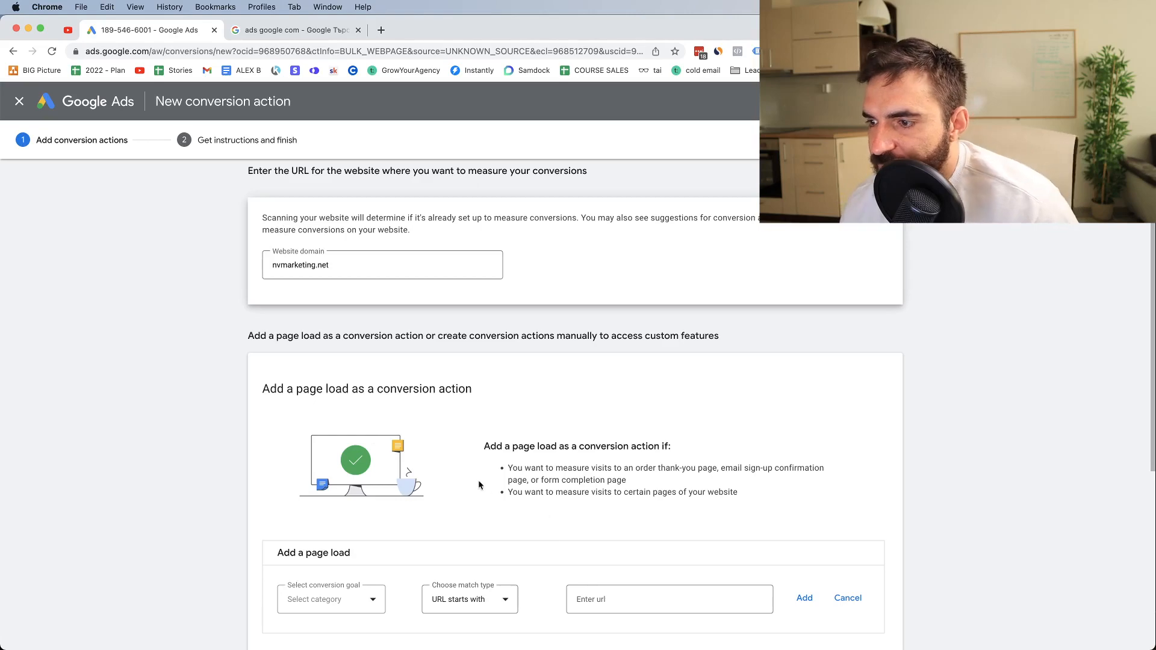
pyautogui.scroll(-5, 391, 395)
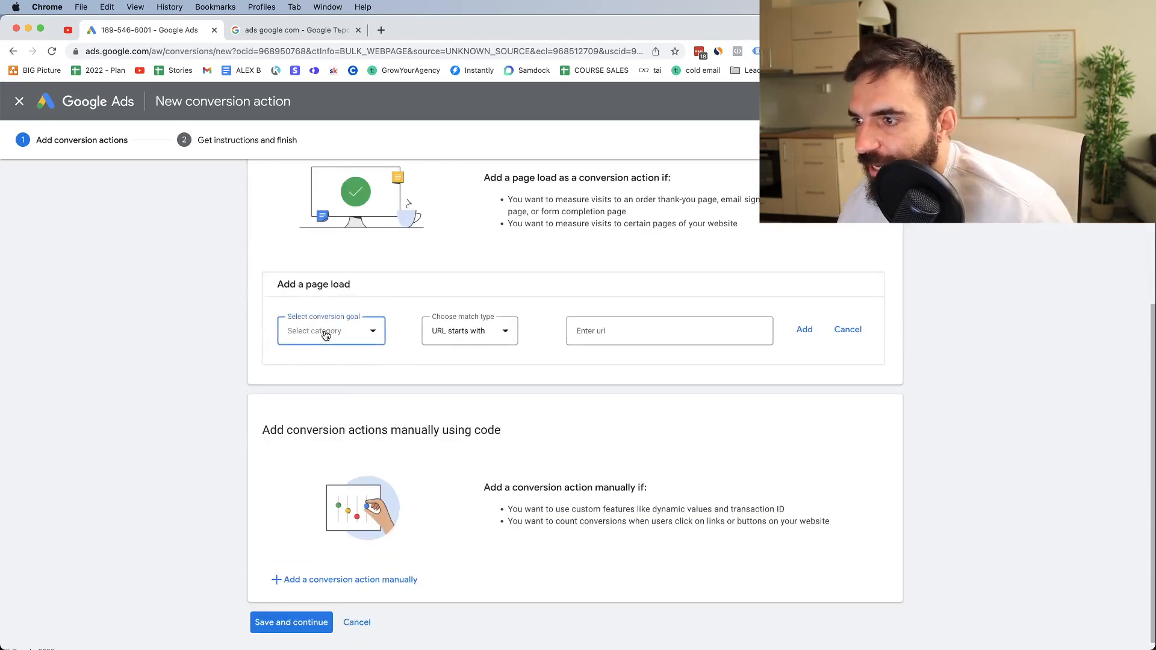
pyautogui.click(293, 333)
pyautogui.click(468, 290)
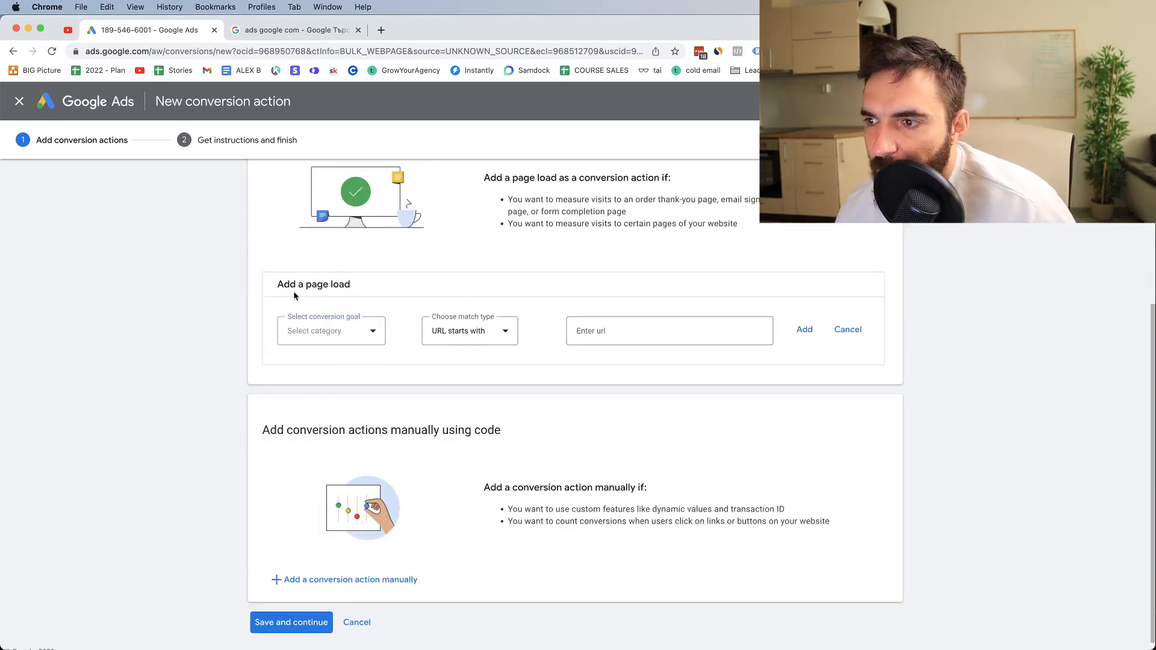
pyautogui.click(353, 330)
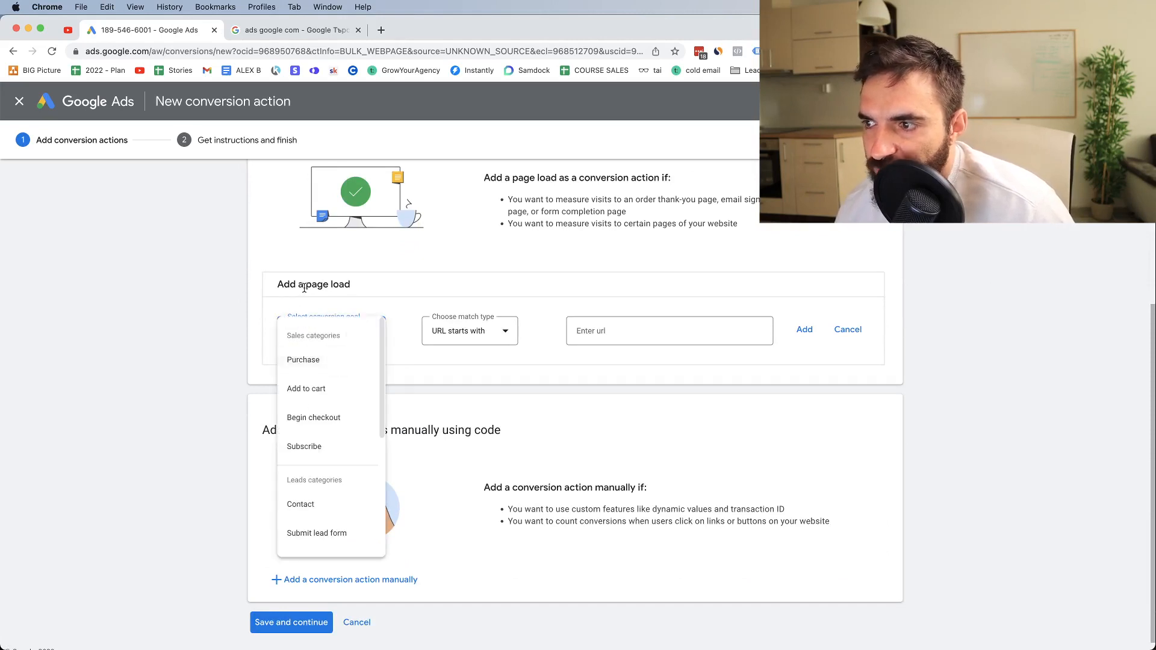
pyautogui.click(298, 368)
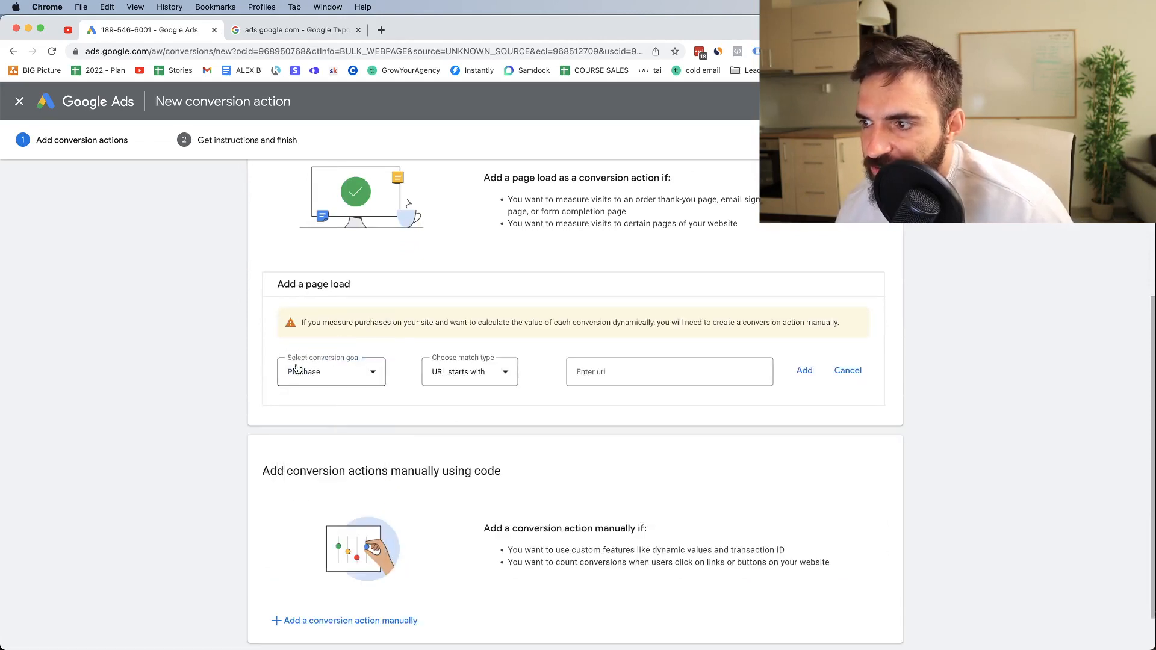
# Set the Purchase page load to match when the URL contains thank-you-for-your-purchase, and add it as a conversion action
pyautogui.click(458, 378)
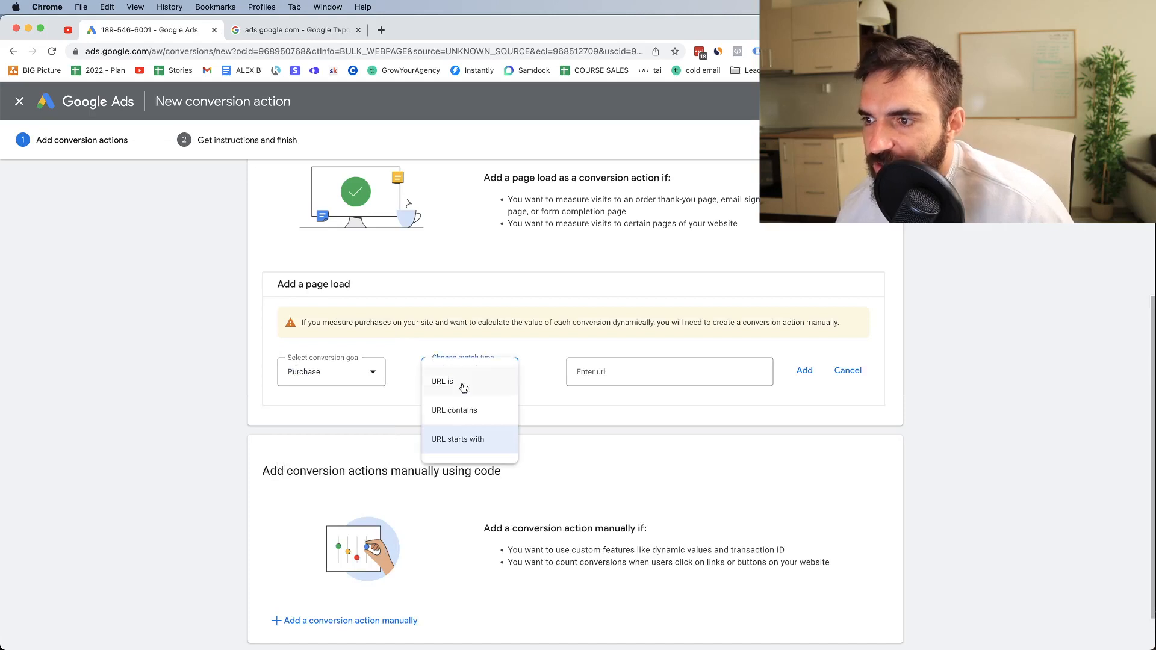
pyautogui.click(471, 414)
pyautogui.click(647, 382)
pyautogui.click(441, 371)
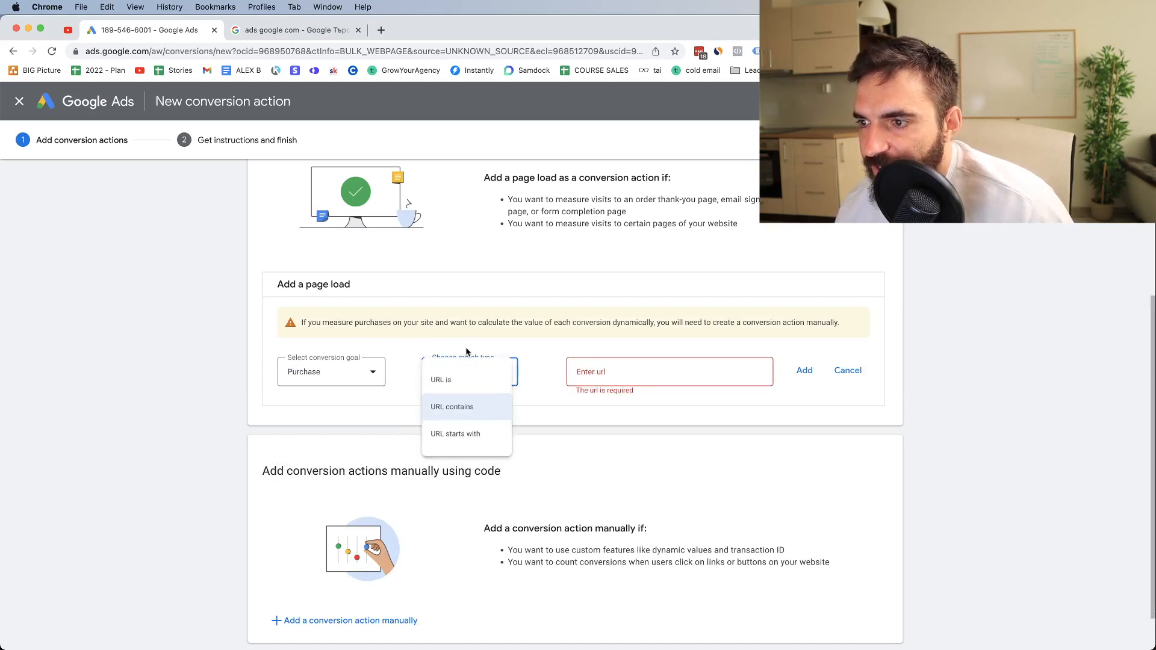
pyautogui.click(458, 413)
pyautogui.click(603, 371)
pyautogui.write('thank-you-for-your-purchase')
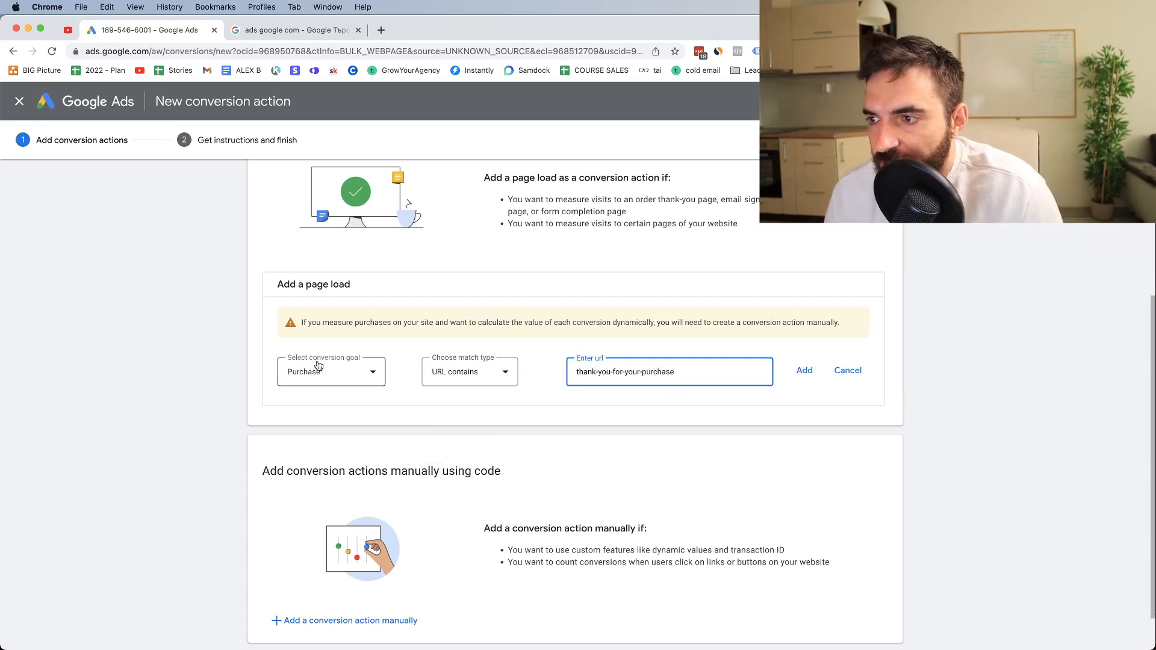
pyautogui.click(805, 370)
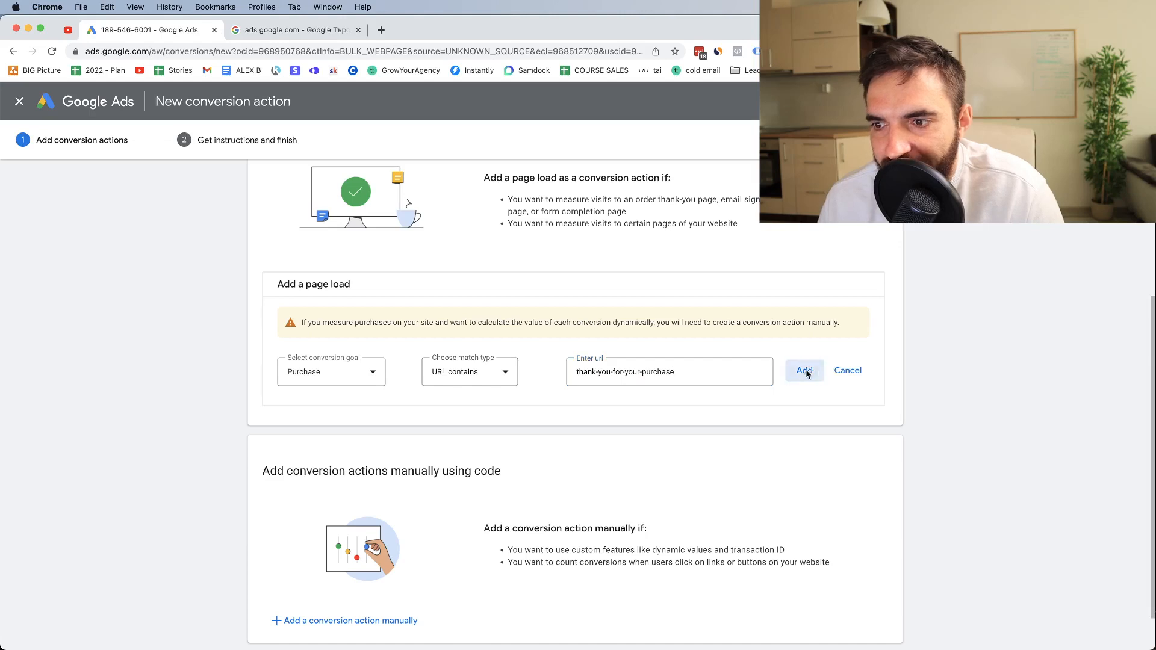
# Begin a second page load conversion with Submit lead form as its conversion goal
pyautogui.moveTo(297, 313); pyautogui.dragTo(340, 313)
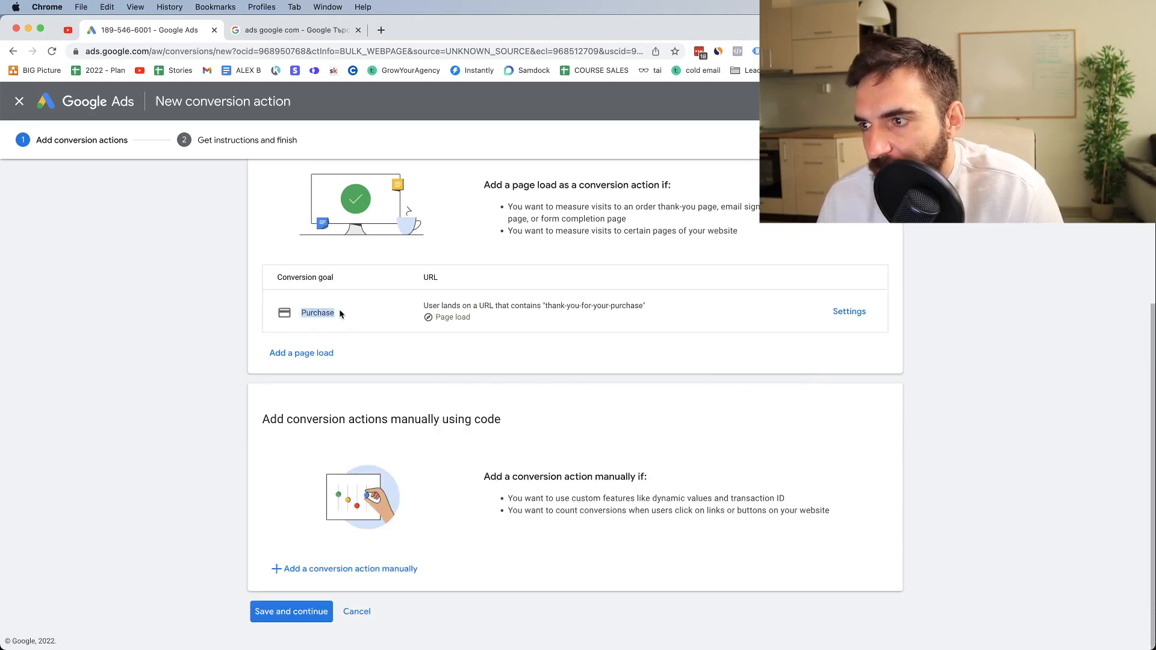
pyautogui.click(297, 356)
pyautogui.click(338, 408)
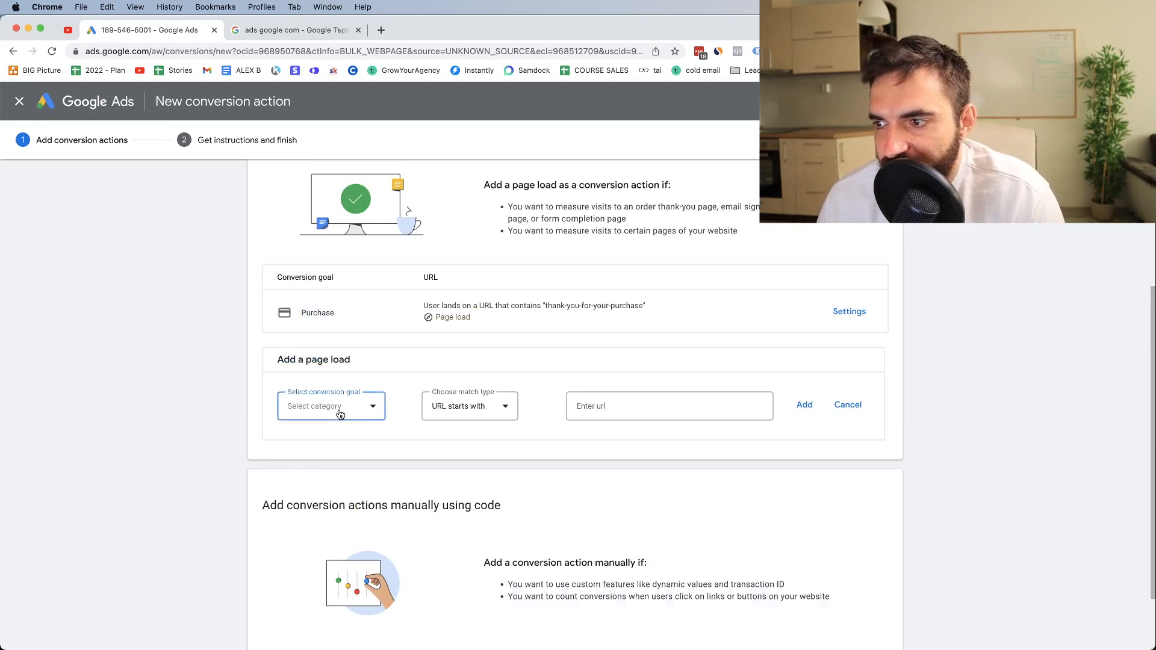
pyautogui.scroll(-5, 334, 521)
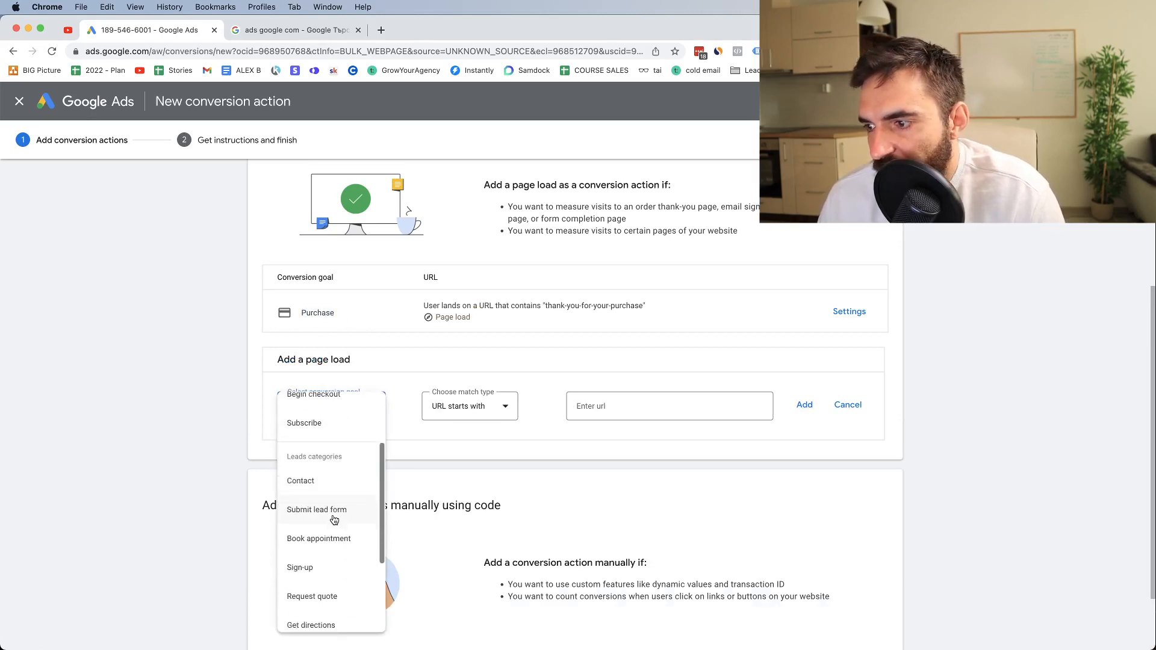
pyautogui.scroll(3, 313, 494)
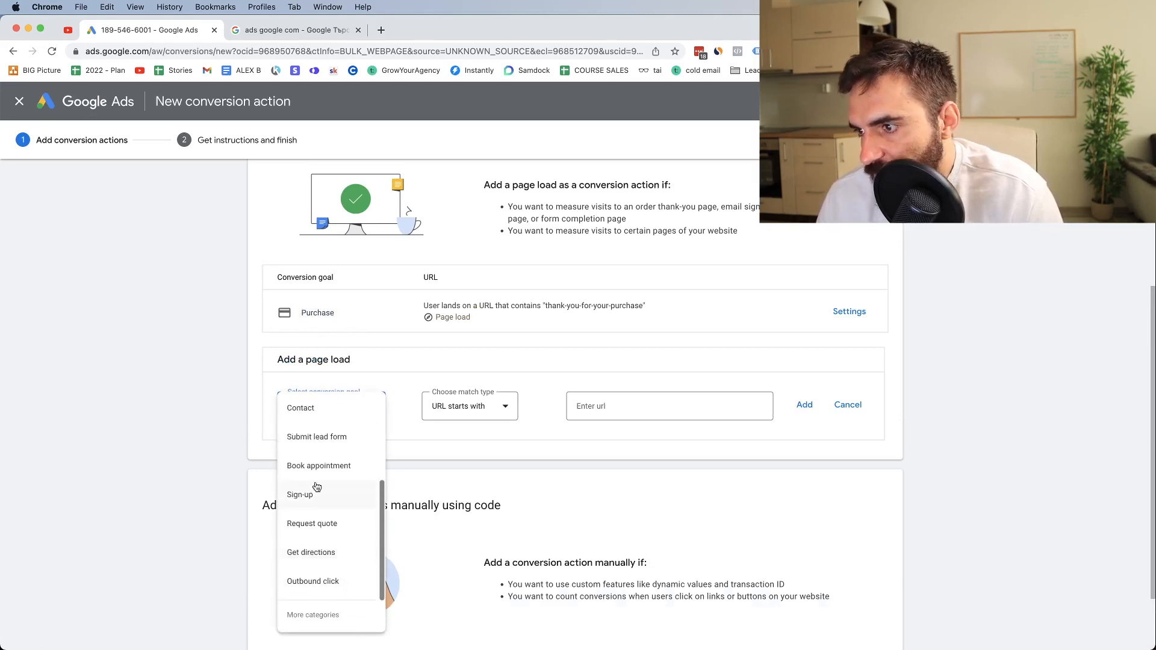
pyautogui.click(319, 444)
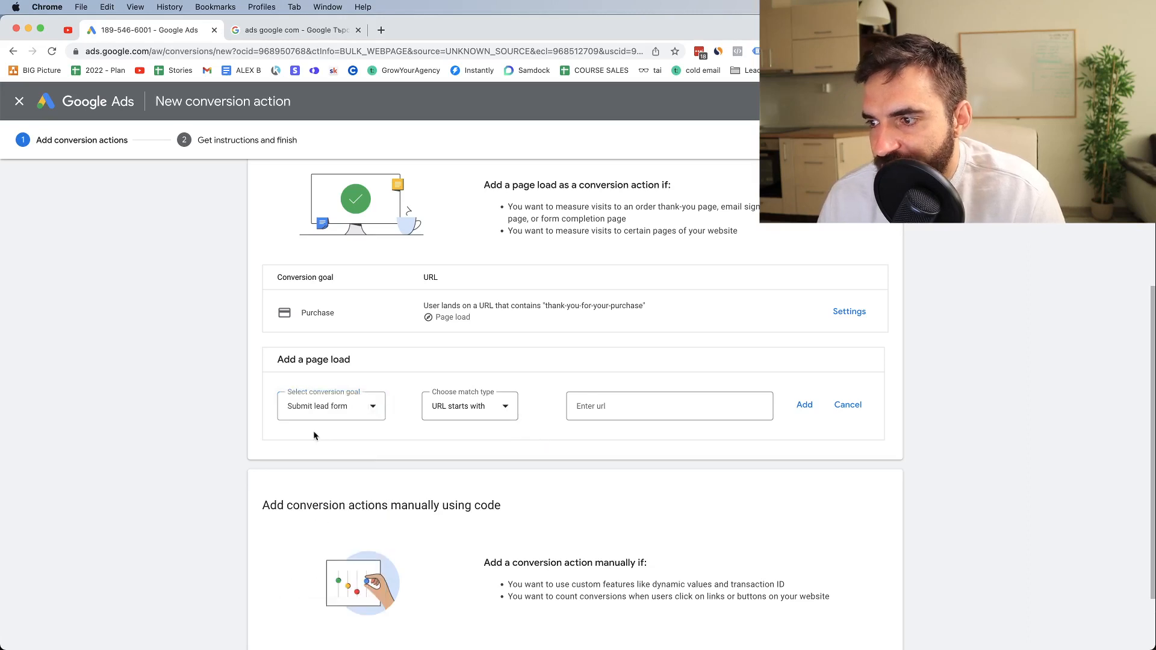
# Set the lead form page load to match when the URL contains thank-you-for-sign-up, and add it as a conversion action
pyautogui.click(439, 410)
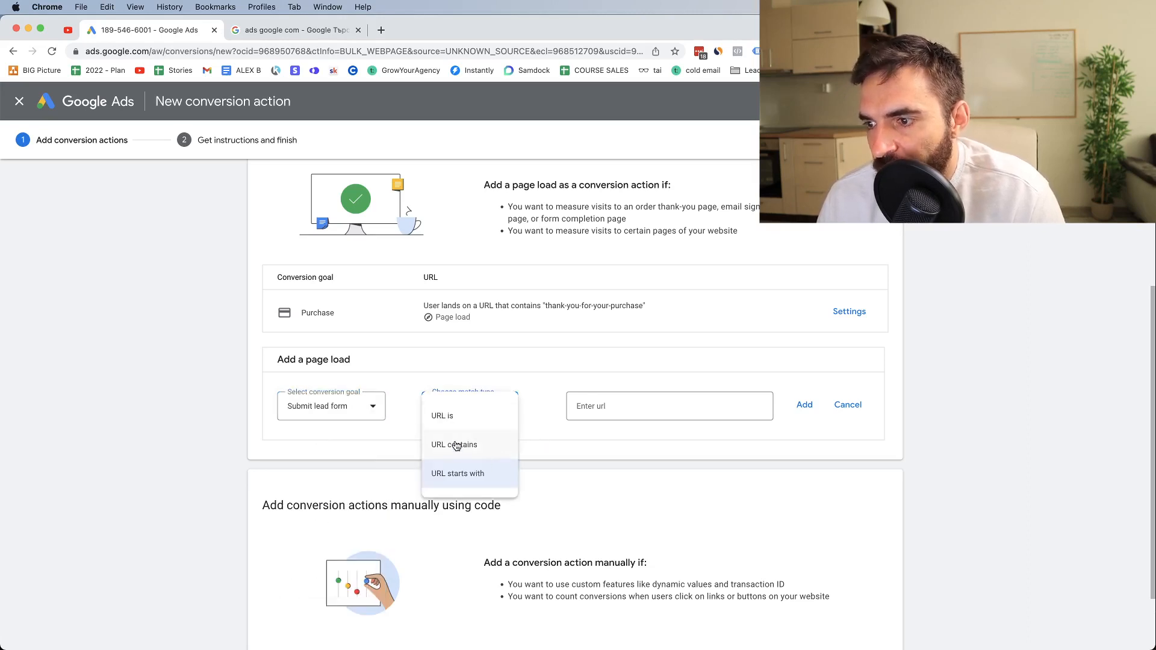
pyautogui.click(455, 445)
pyautogui.click(594, 415)
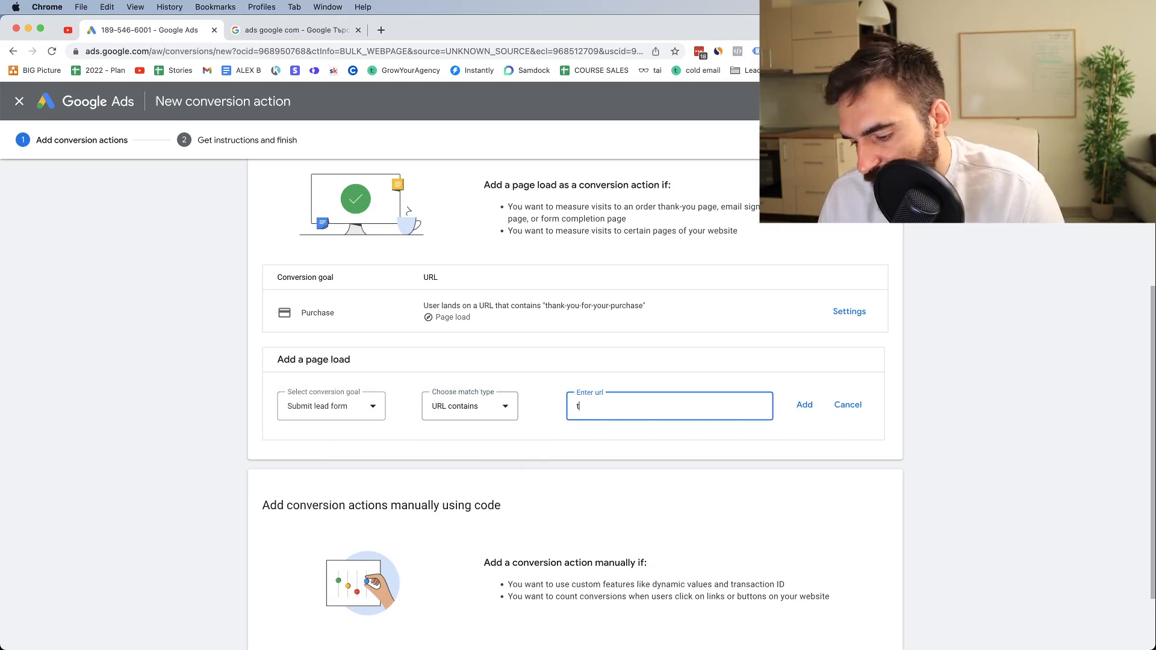
pyautogui.write('thank-you')
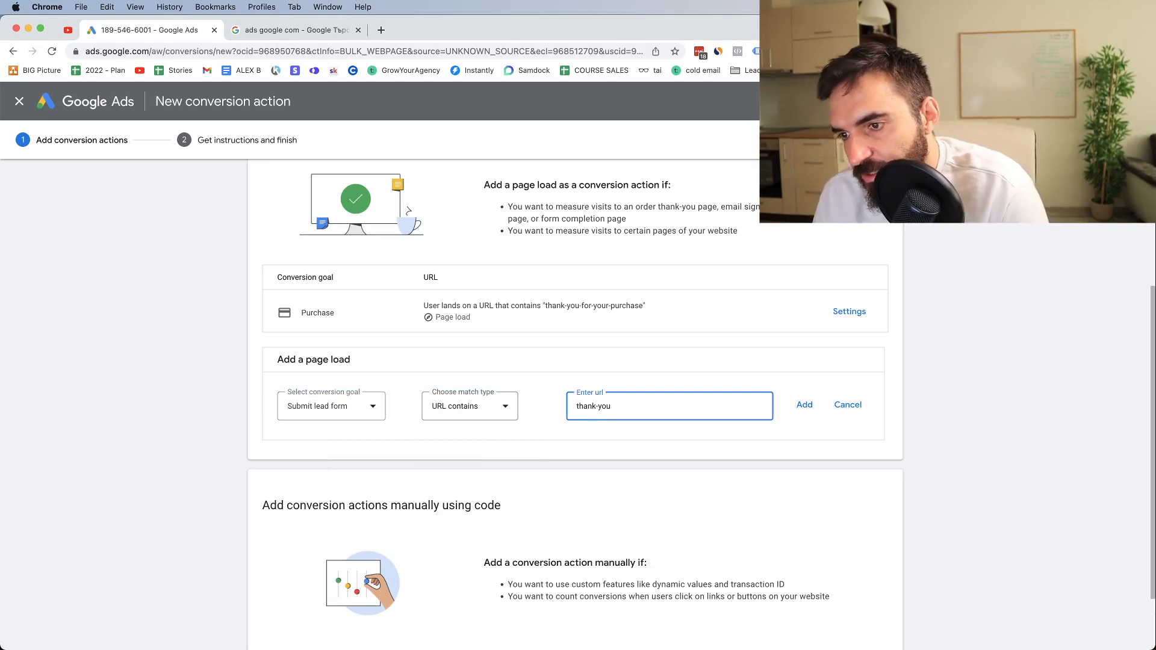
pyautogui.write('-for')
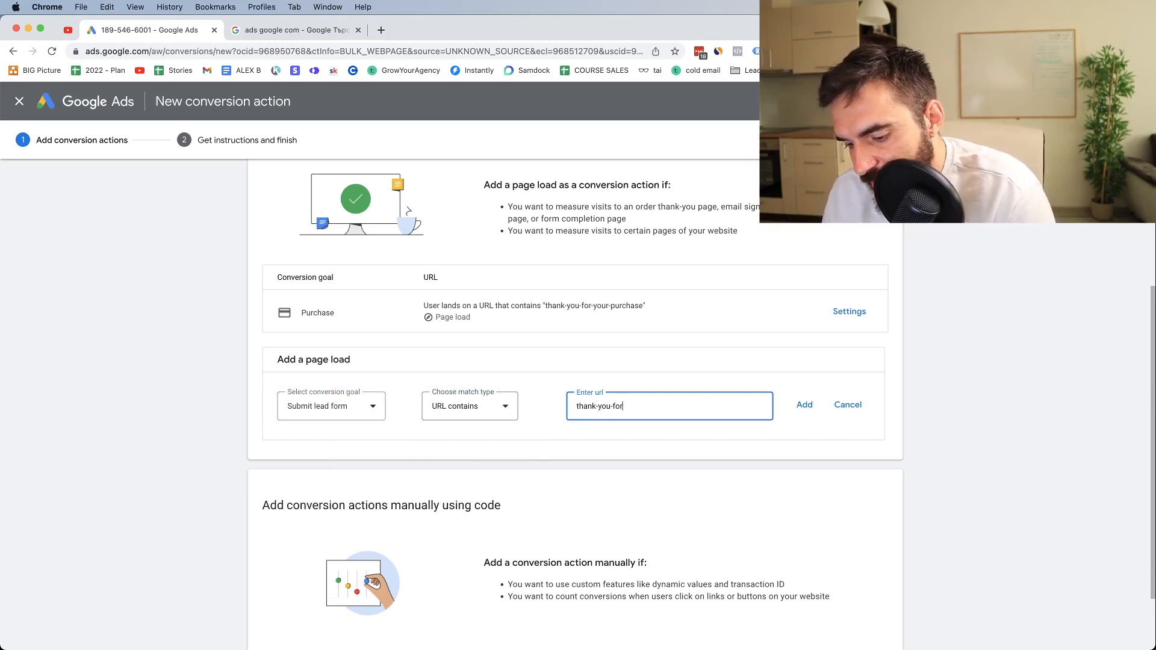
pyautogui.write('-sign-up')
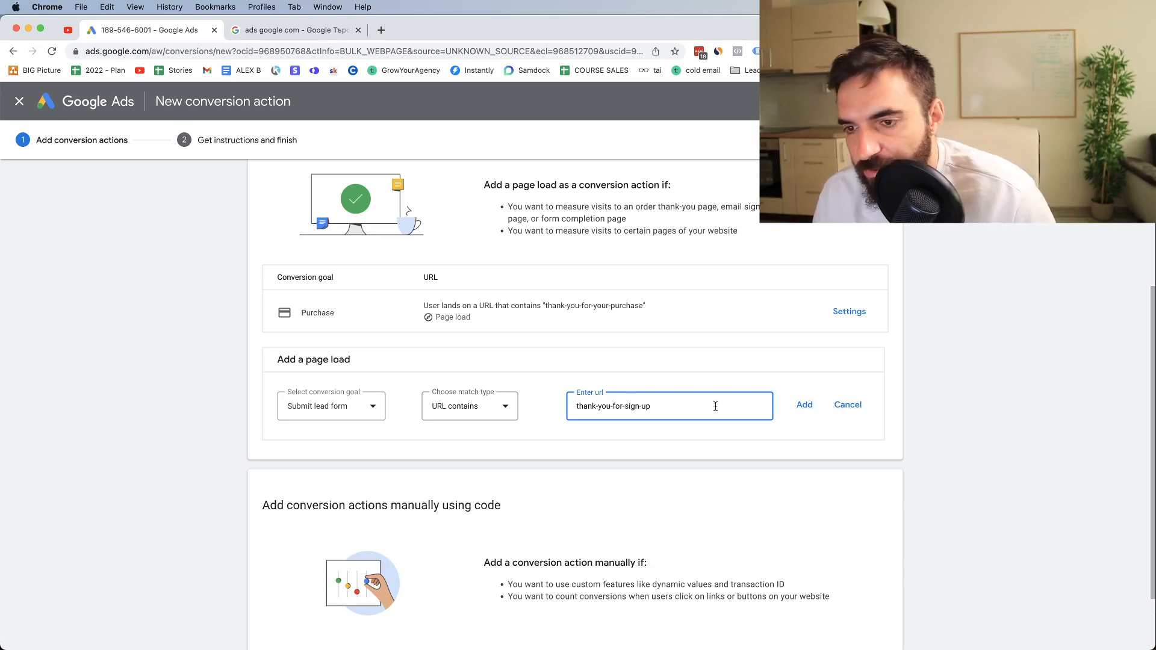
pyautogui.click(804, 405)
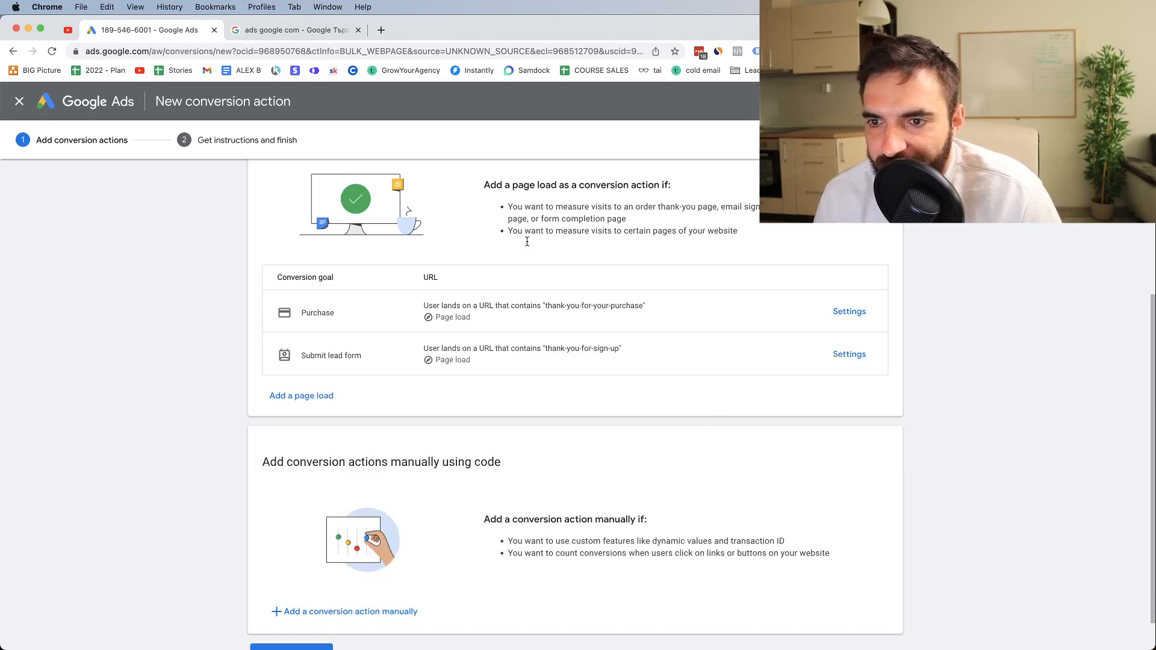
# Review the Purchase and Submit lead form conversion actions, then save them and continue to the setup instructions
pyautogui.scroll(-1, 365, 464)
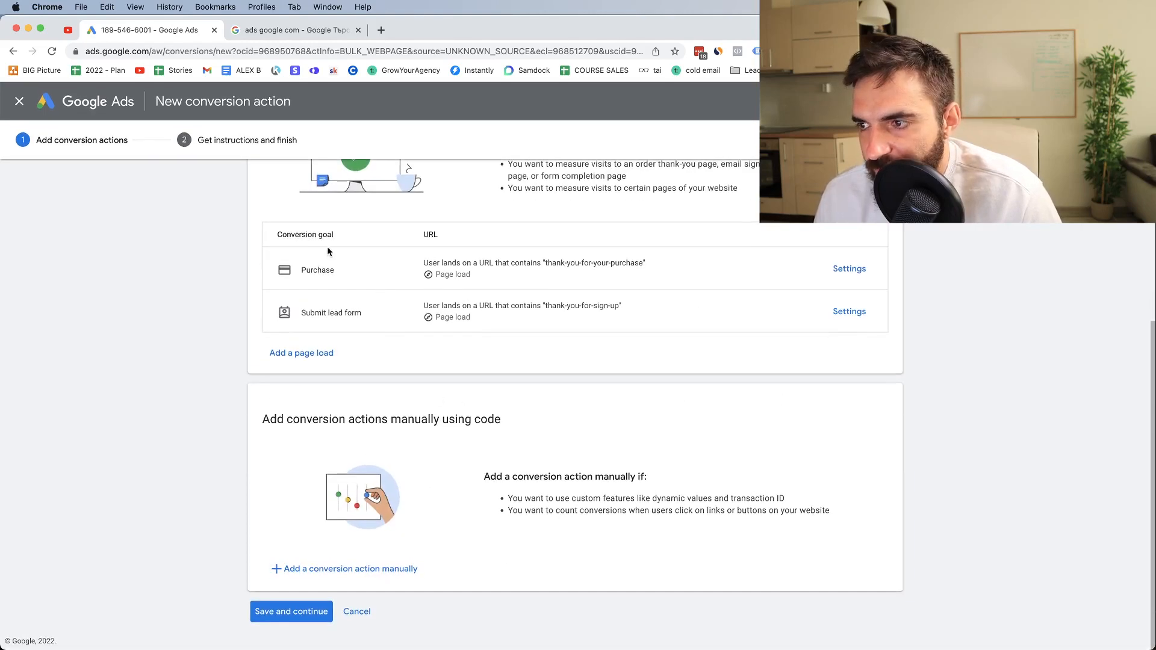
pyautogui.scroll(5, 327, 253)
pyautogui.scroll(-5, 361, 397)
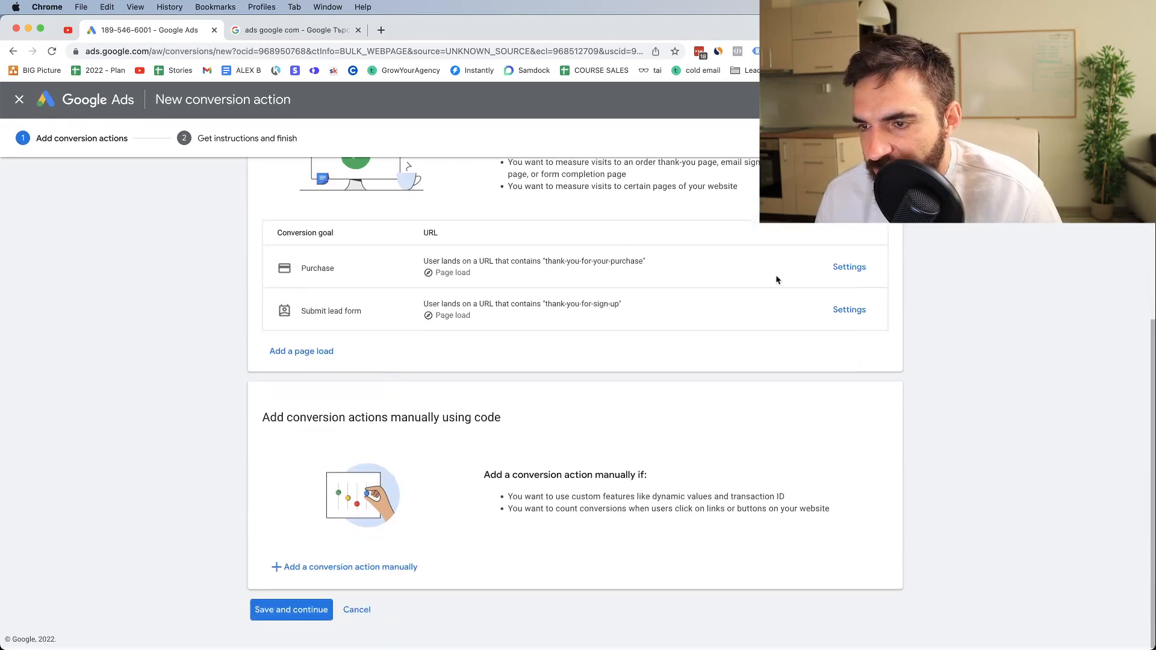
pyautogui.click(300, 611)
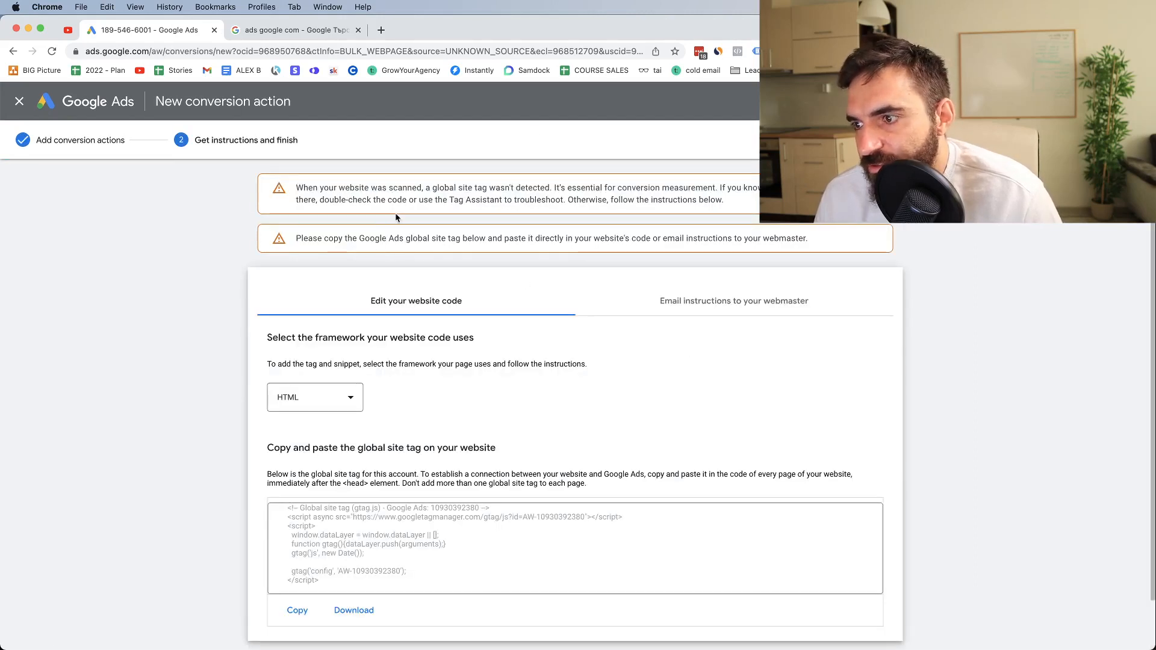
# Read the global site tag notice and installation instructions, and look over the account's tools and settings options
pyautogui.moveTo(295, 188); pyautogui.dragTo(512, 188)
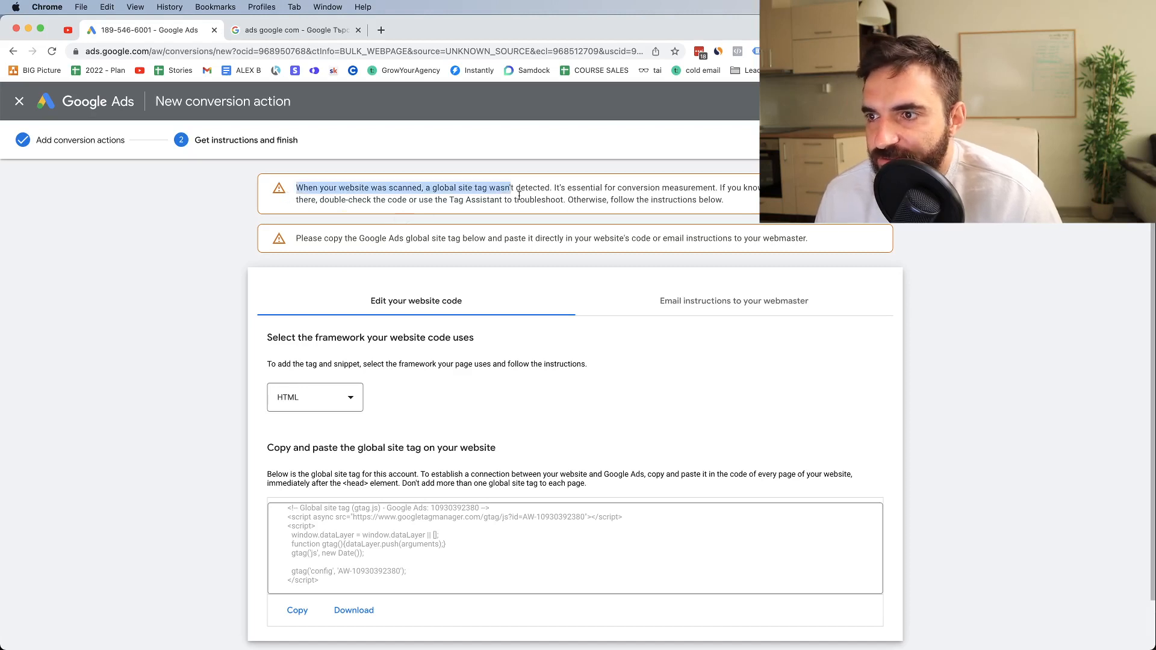
pyautogui.scroll(-1, 473, 199)
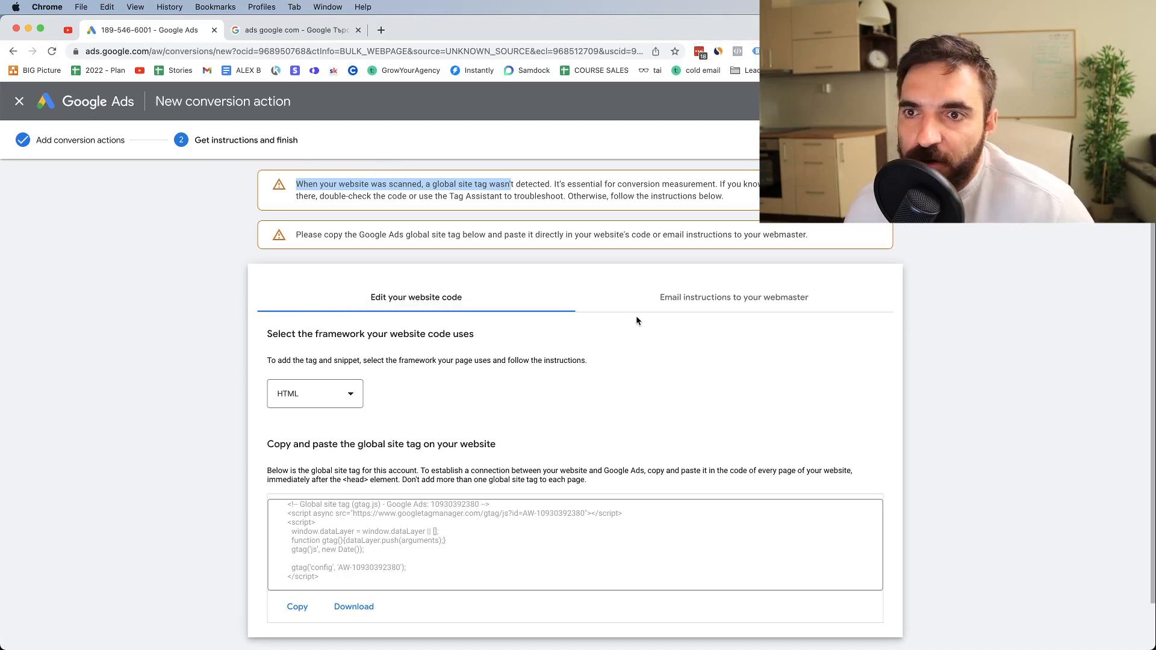
pyautogui.click(925, 102)
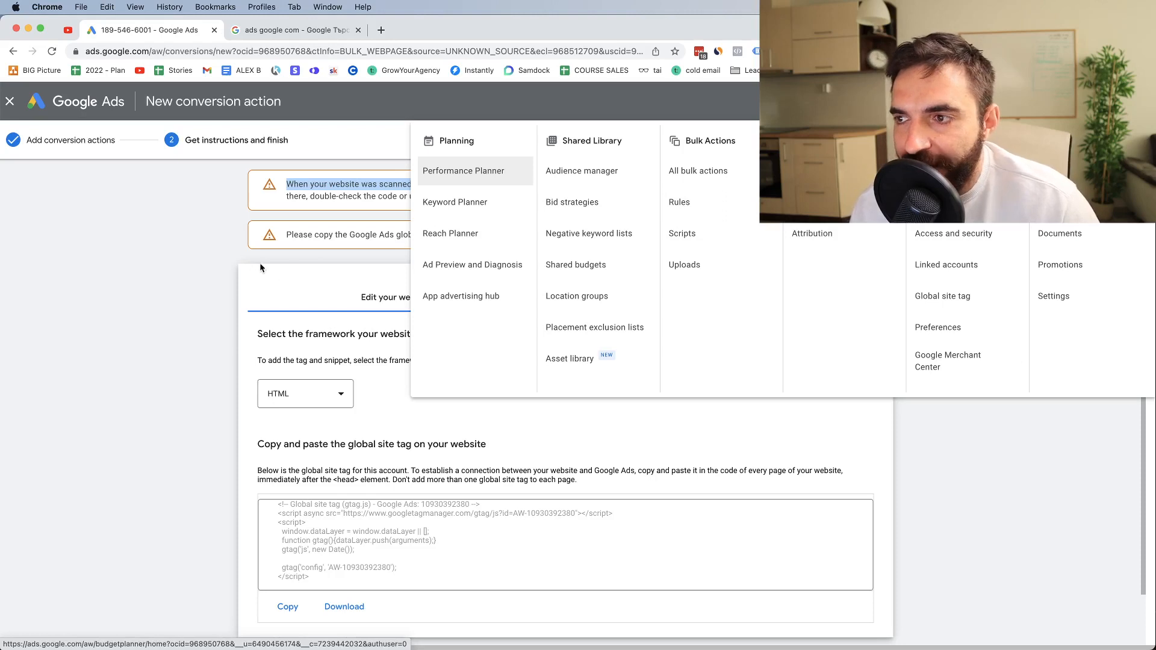
pyautogui.click(183, 253)
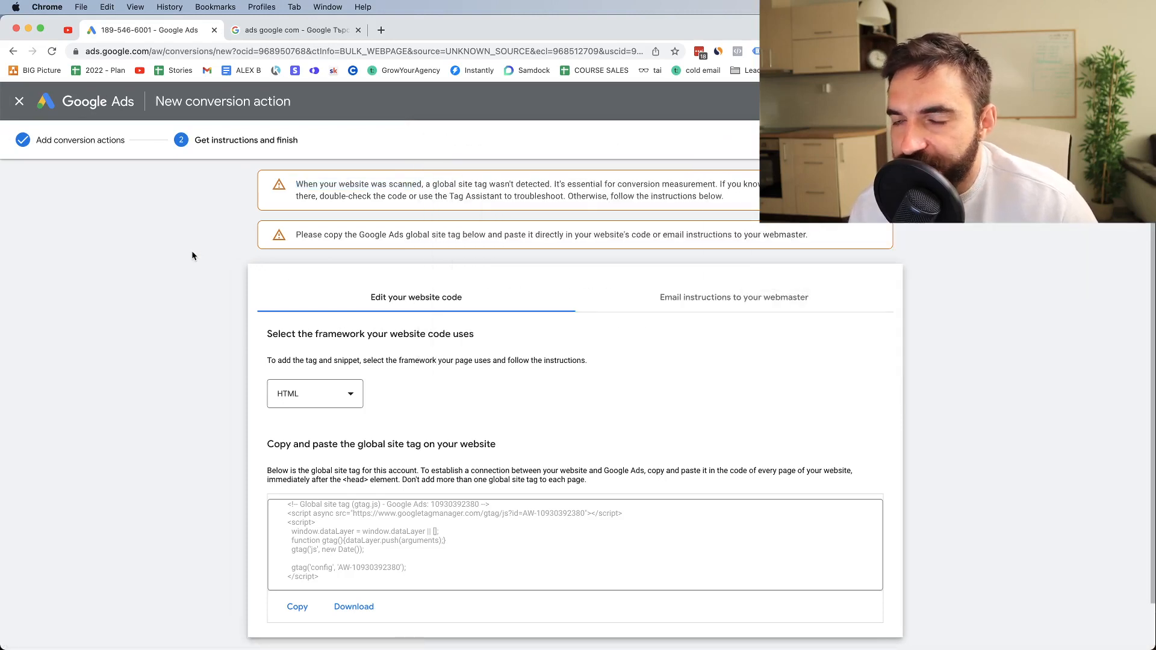
# Start a new campaign from the account overview and choose Website traffic as its objective
pyautogui.click(91, 107)
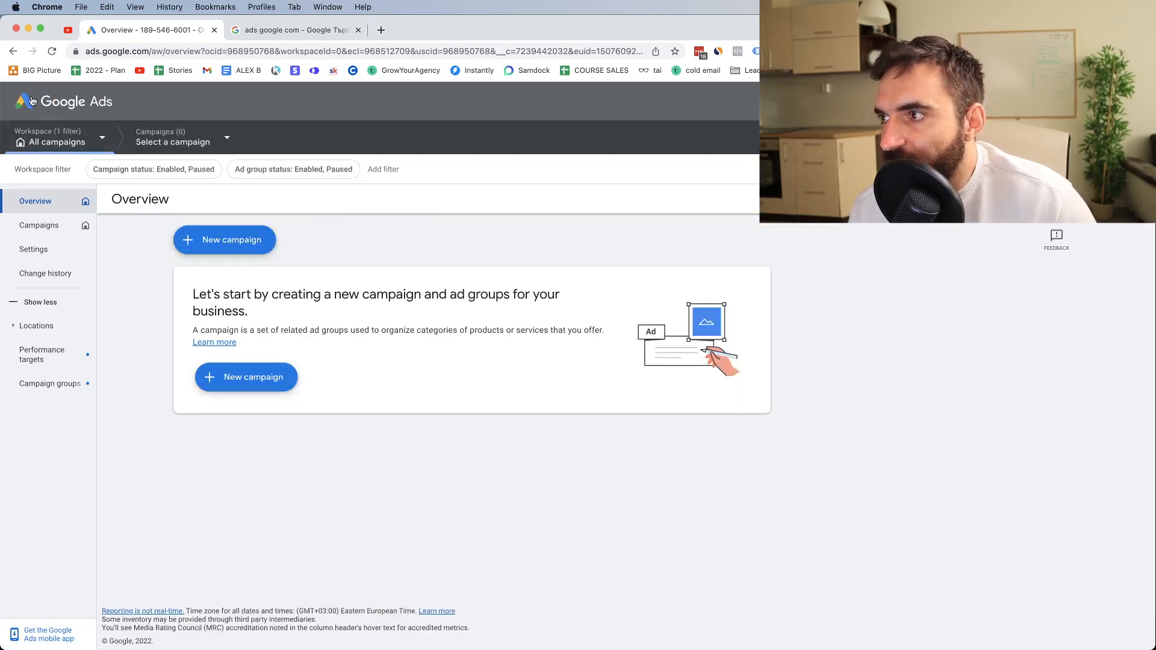
pyautogui.click(212, 247)
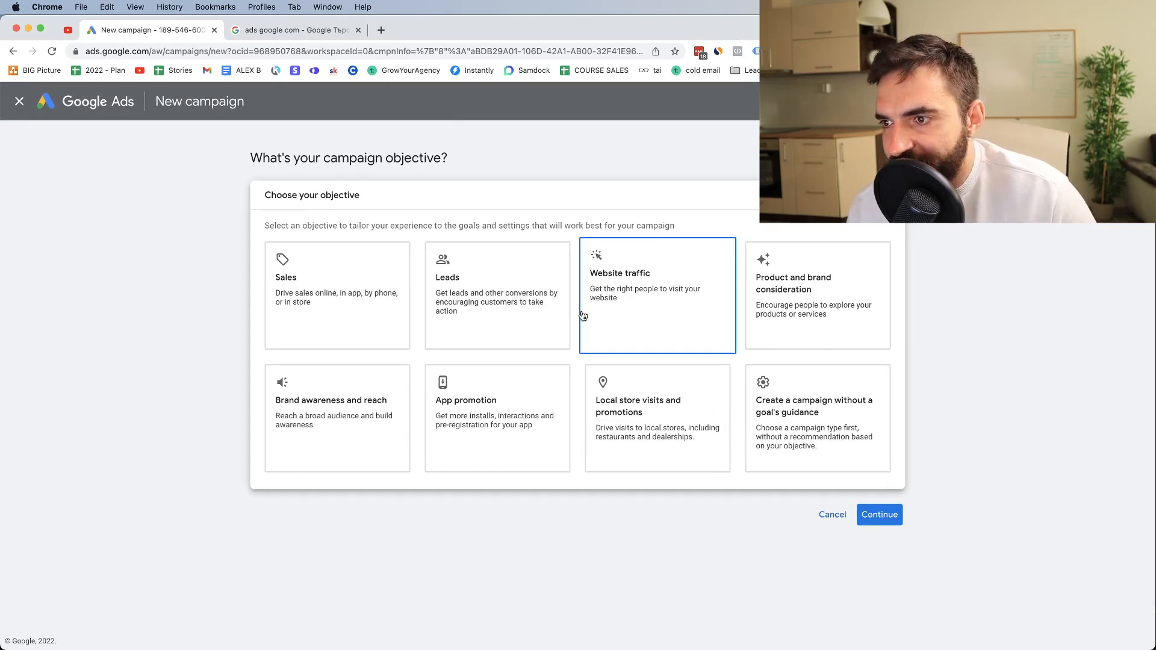
pyautogui.click(627, 325)
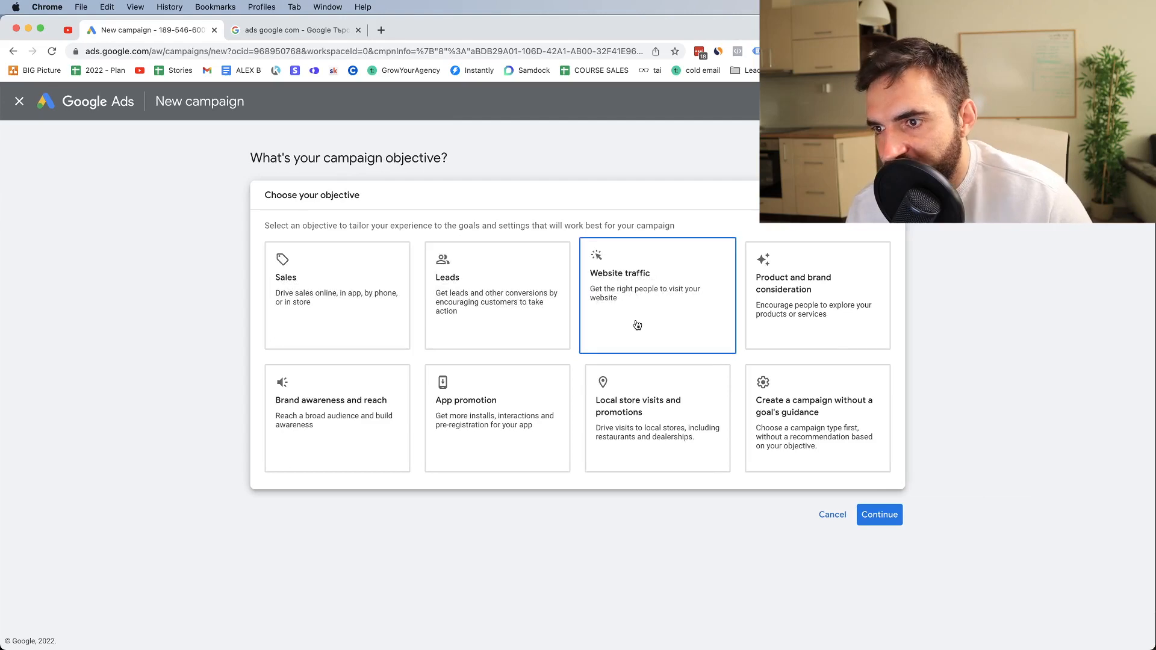
pyautogui.scroll(-3, 633, 325)
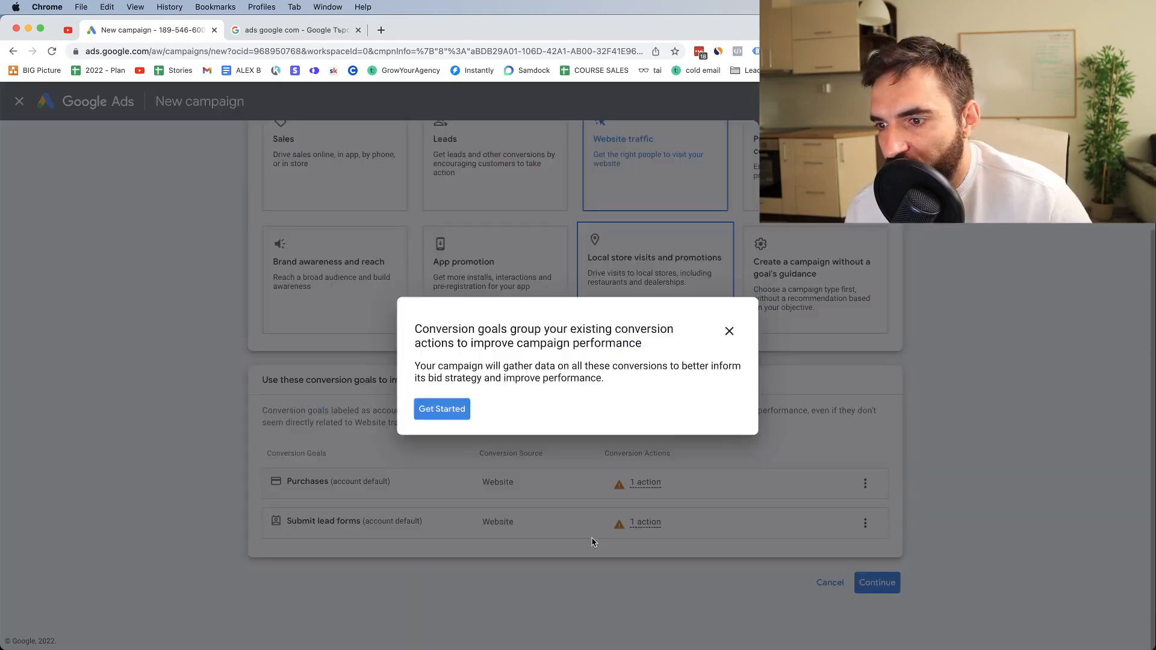
# Read through the two-part guide on account-default conversion goals and leave it
pyautogui.click(695, 241)
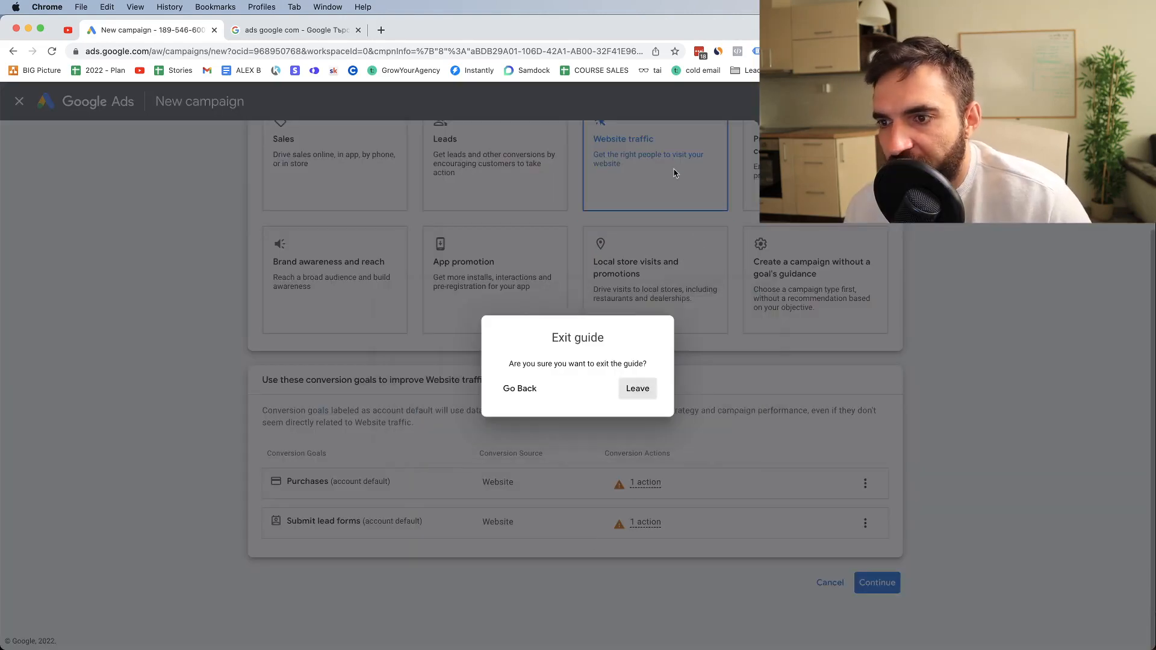
pyautogui.click(521, 389)
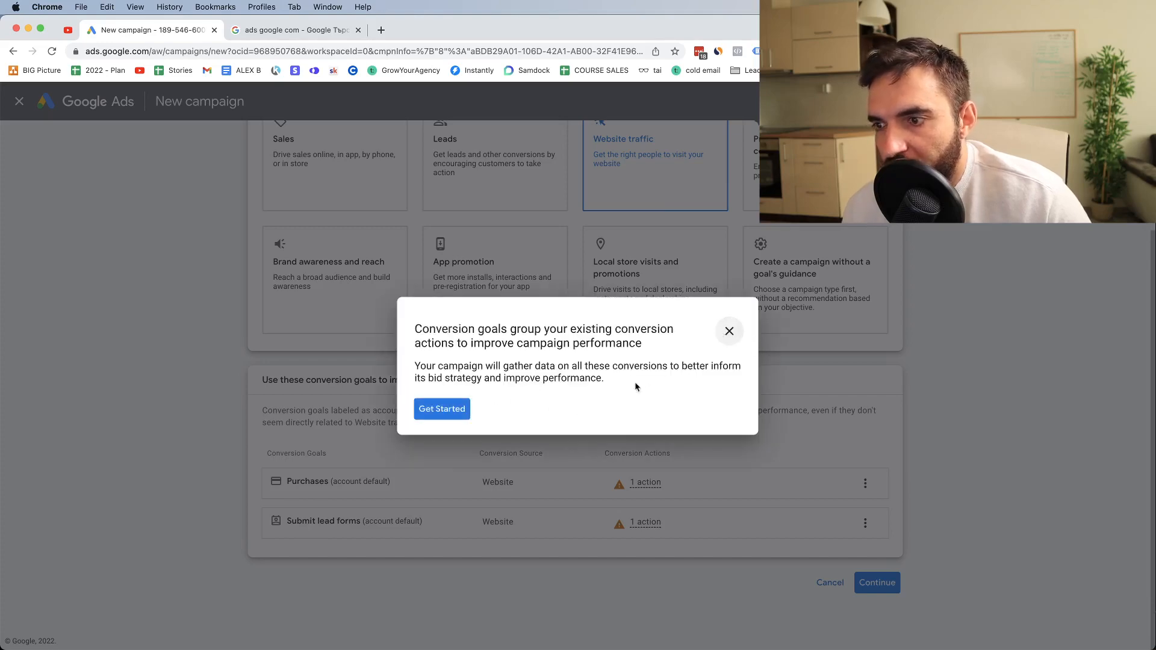
pyautogui.click(439, 410)
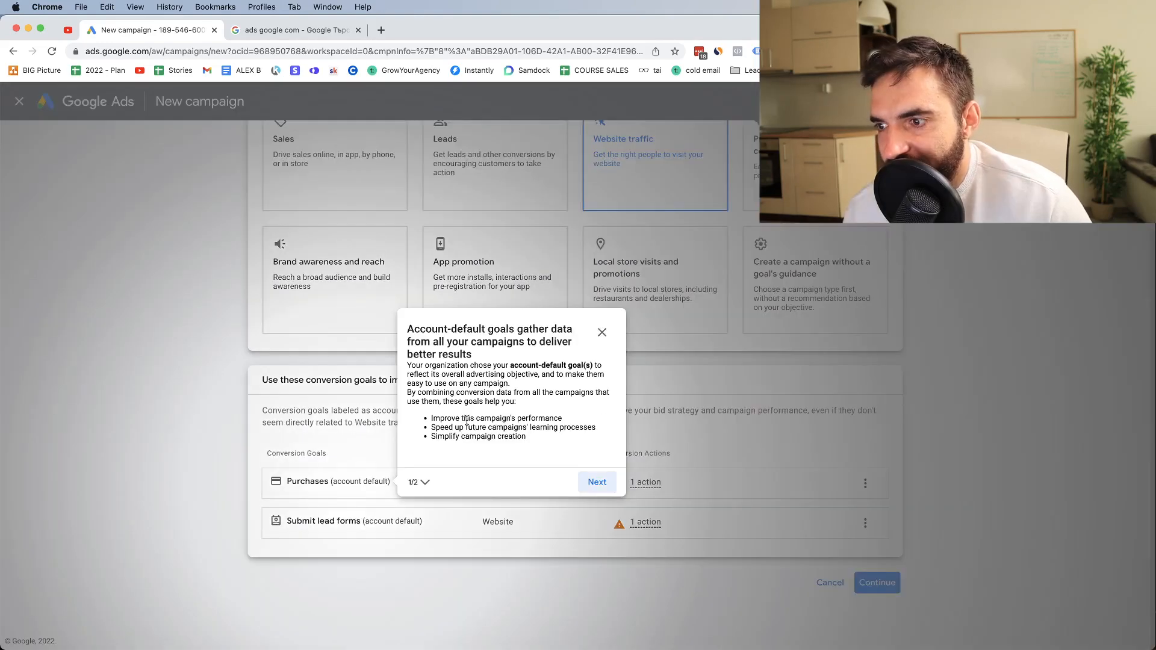
pyautogui.click(591, 489)
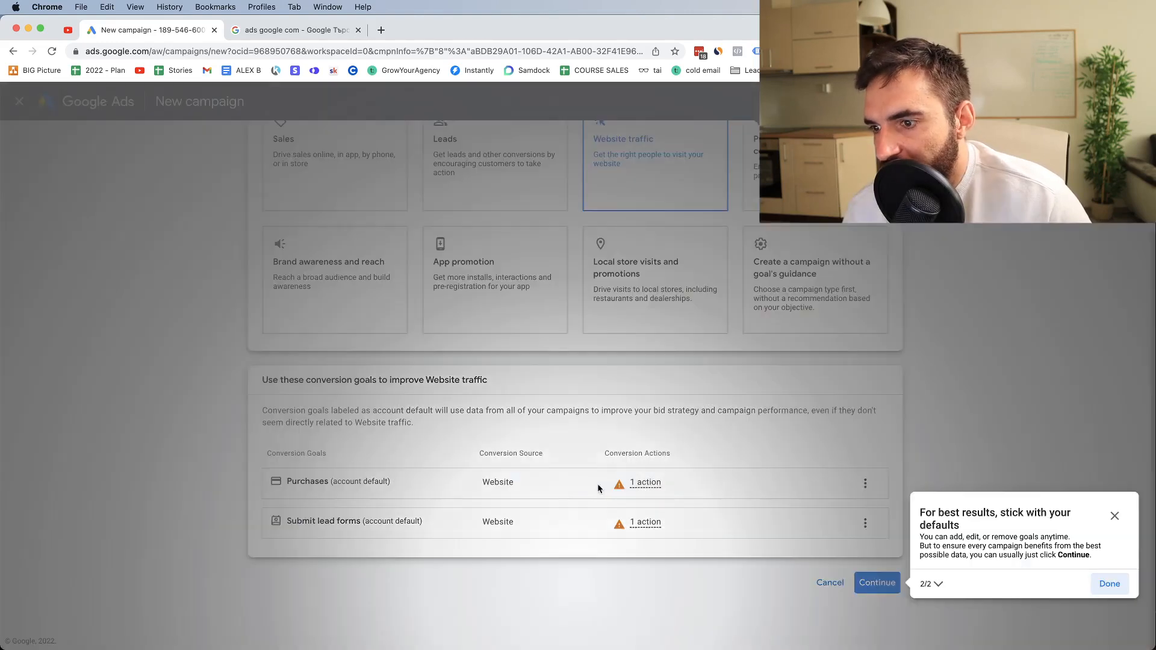
pyautogui.click(1116, 519)
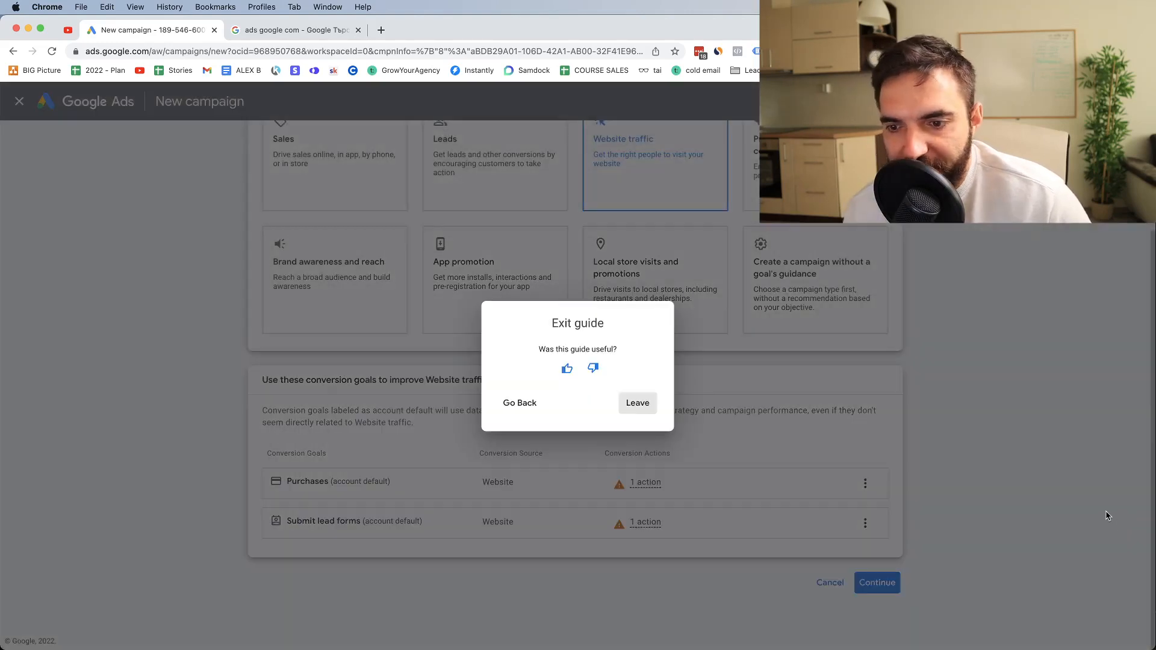
pyautogui.click(644, 401)
# Remove the Submit lead forms goal from the campaign's conversion goals, keeping Purchases, and continue to the campaign types
pyautogui.scroll(2, 675, 378)
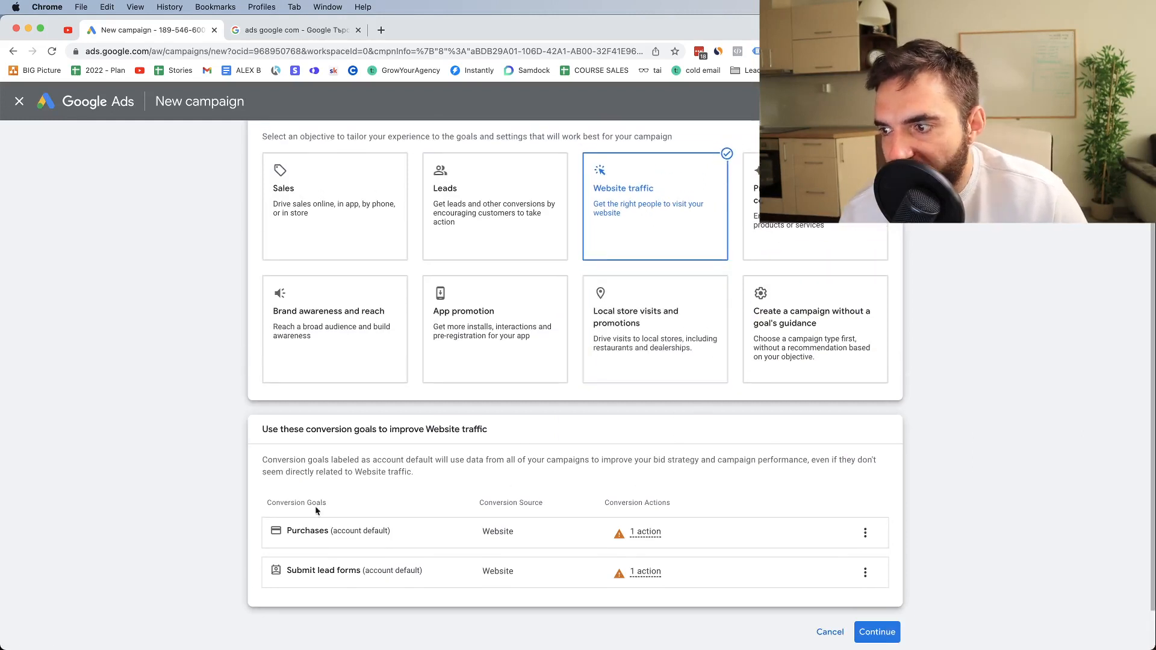
pyautogui.click(865, 533)
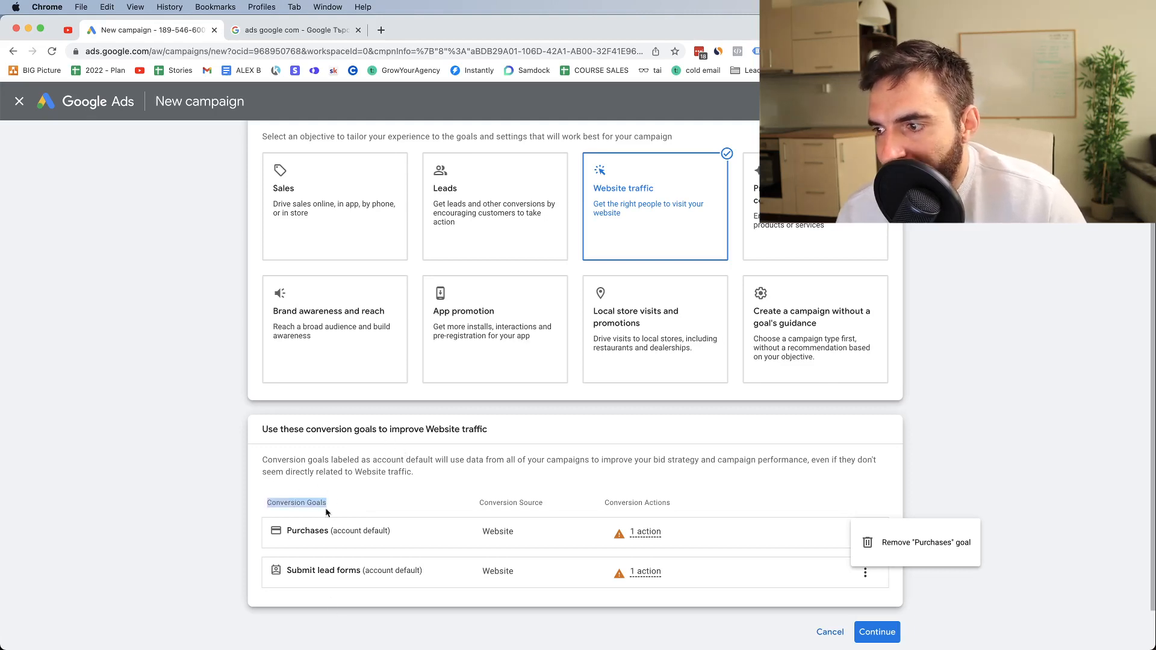
pyautogui.click(351, 509)
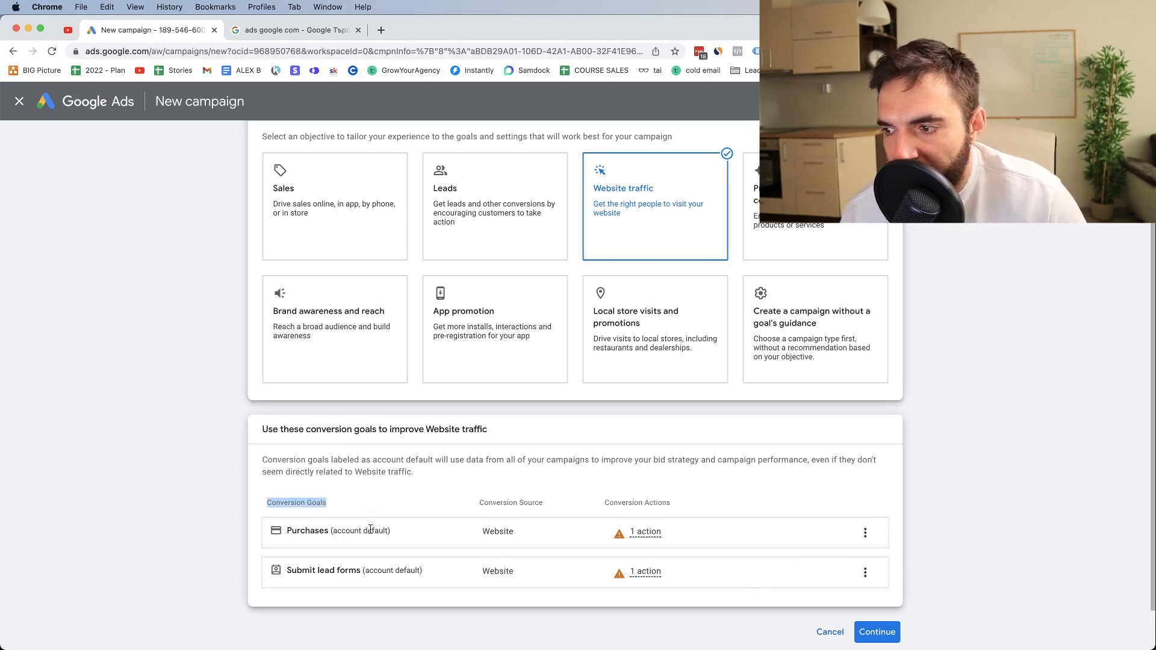
pyautogui.click(866, 572)
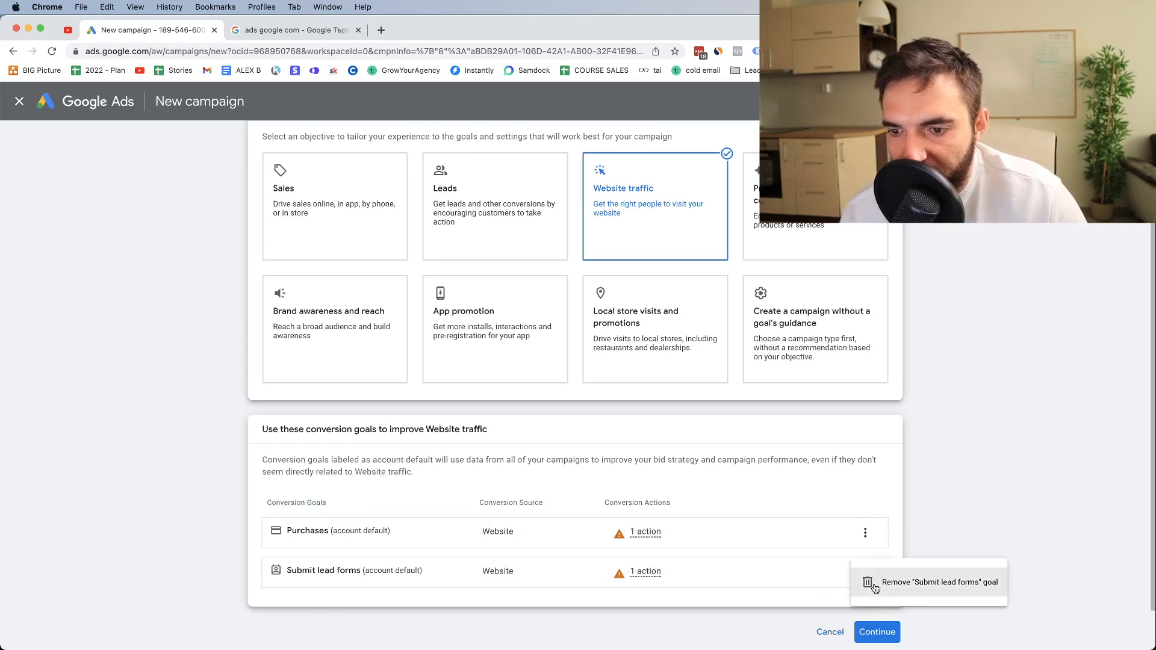
pyautogui.click(875, 584)
pyautogui.click(694, 405)
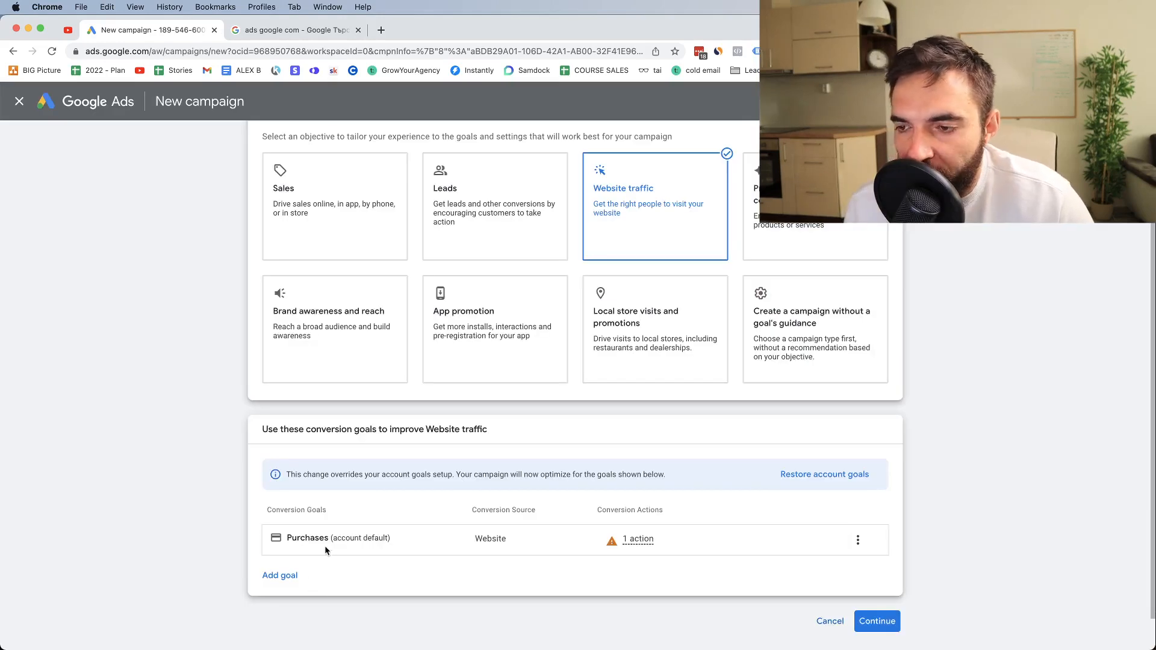
pyautogui.scroll(-1, 879, 620)
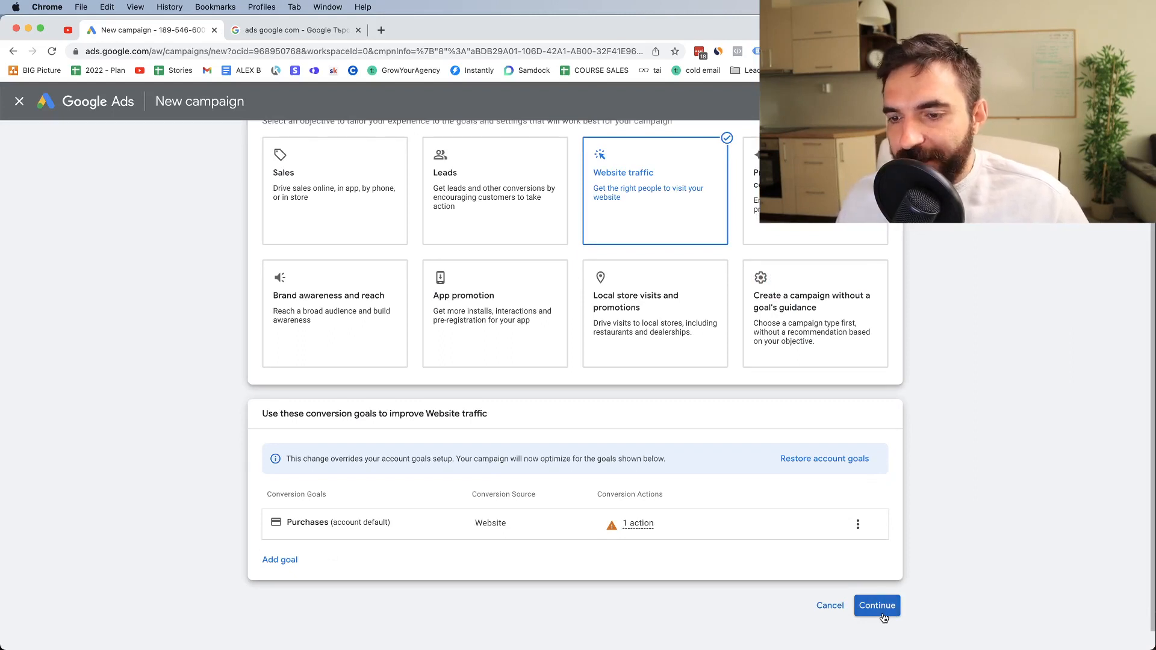
pyautogui.click(883, 616)
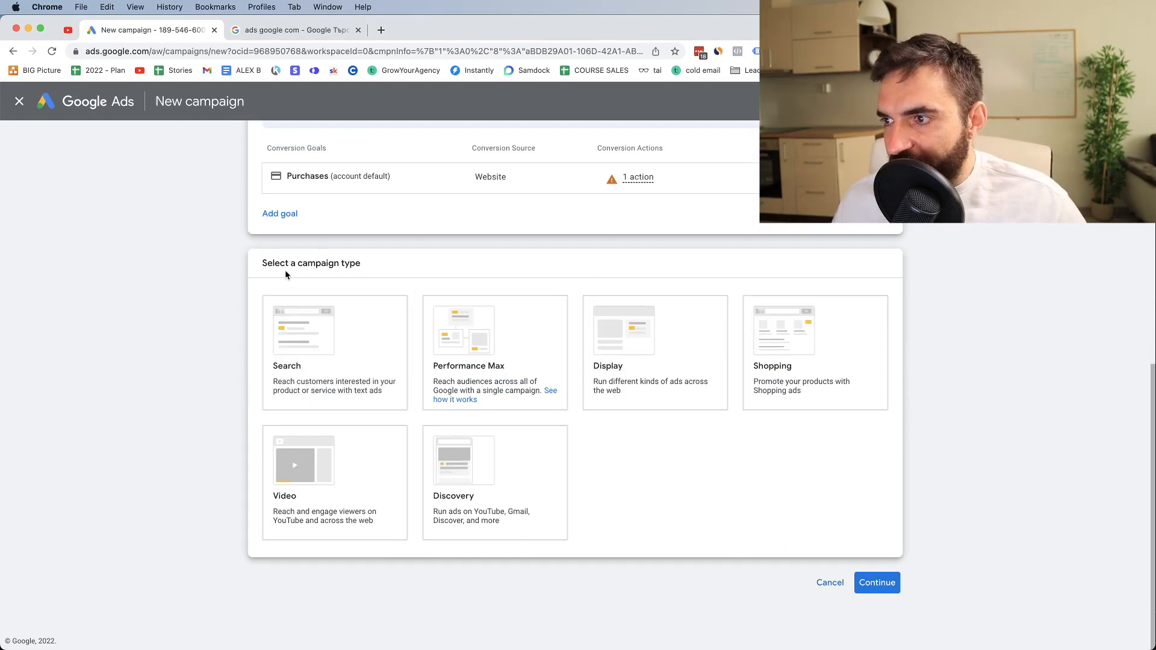
# Select Video as the campaign type and continue to the campaign's general settings
pyautogui.click(298, 533)
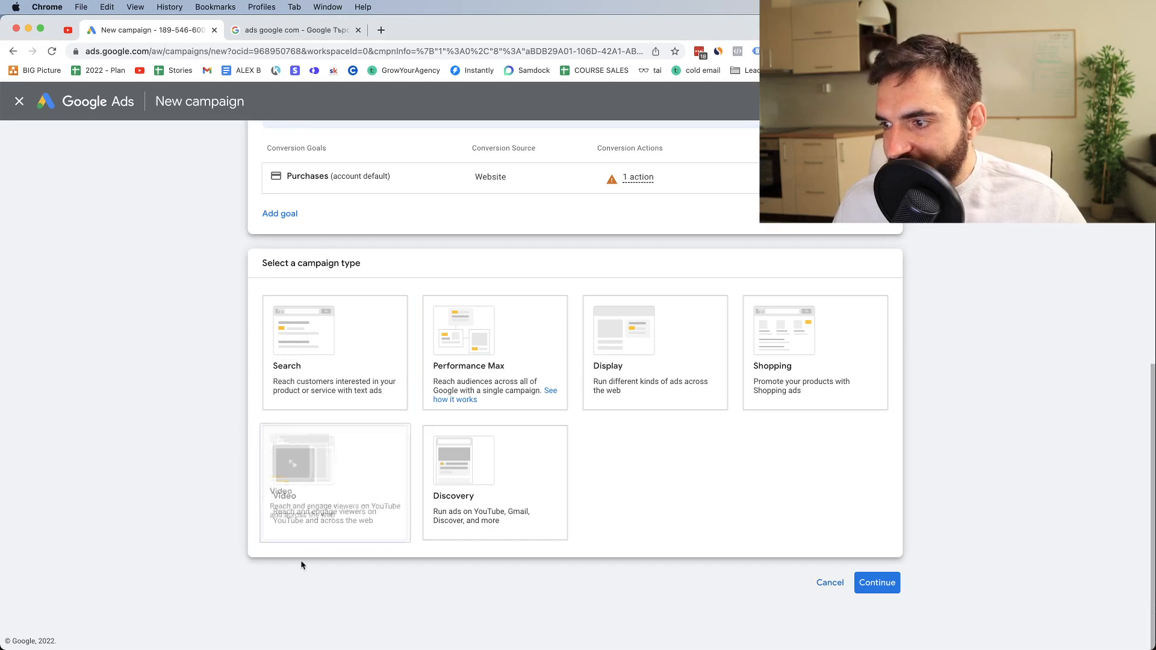
pyautogui.click(299, 530)
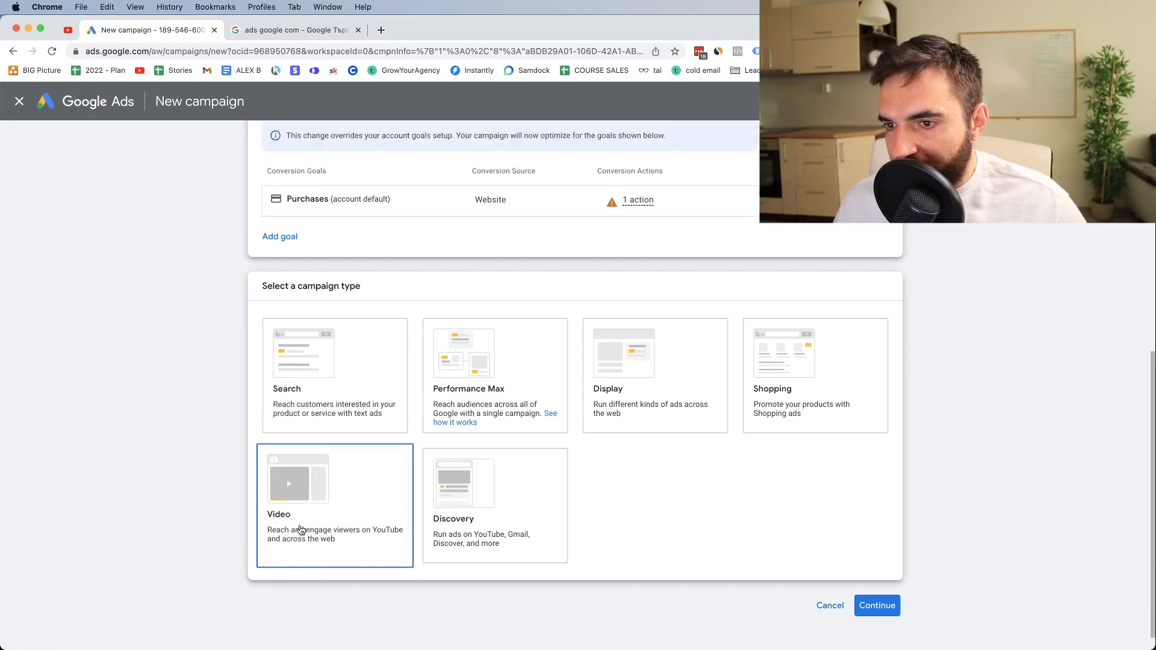
pyautogui.click(302, 531)
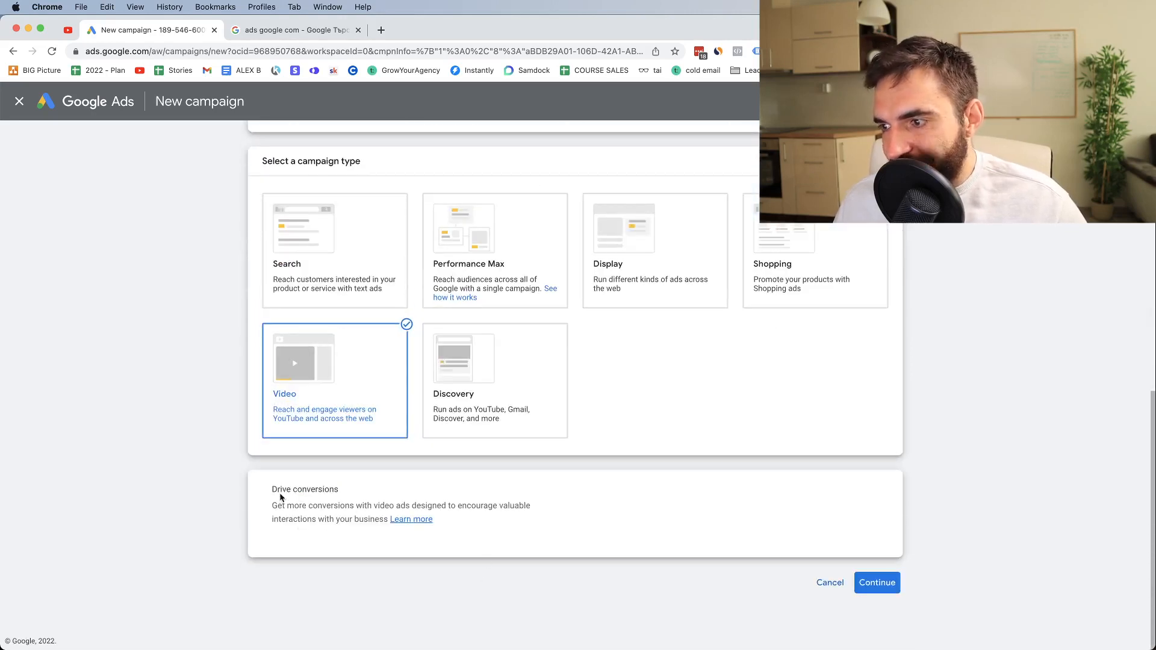
pyautogui.click(878, 577)
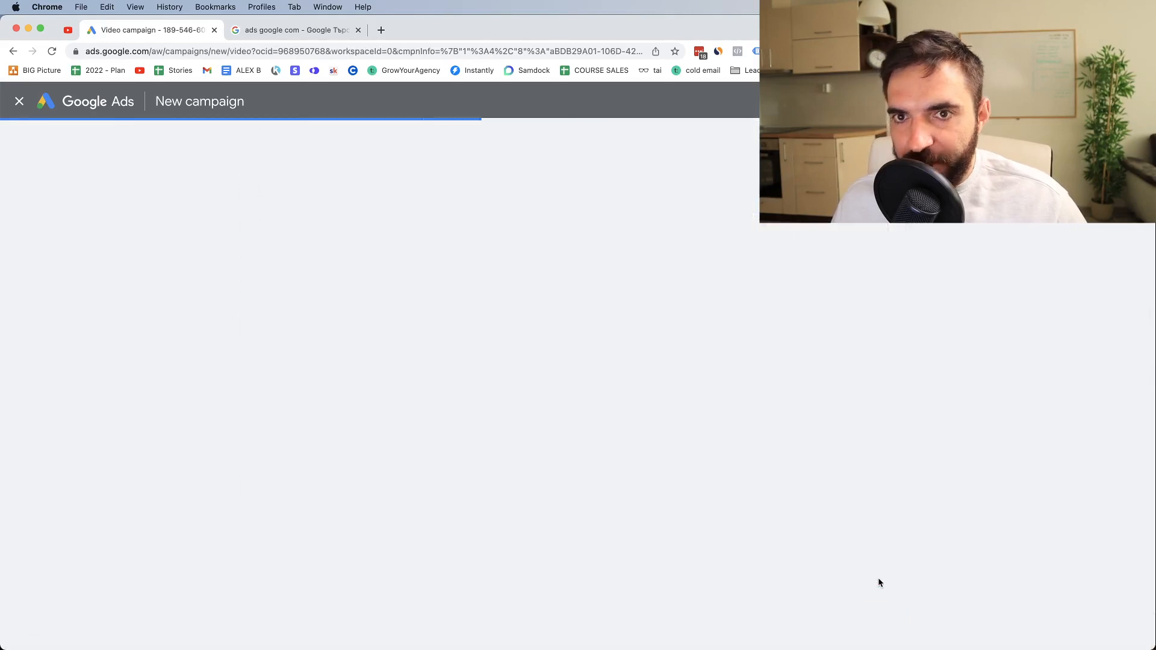
pyautogui.hotkey('ctrl', 'Up')
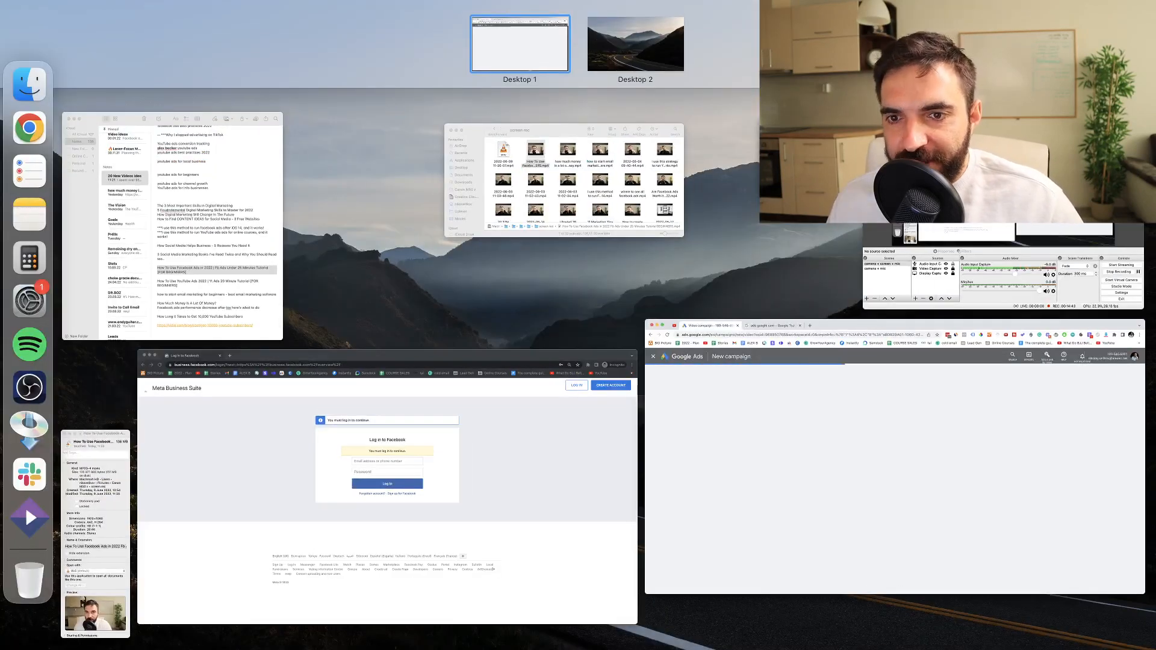
pyautogui.hotkey('ctrl', 'Up')
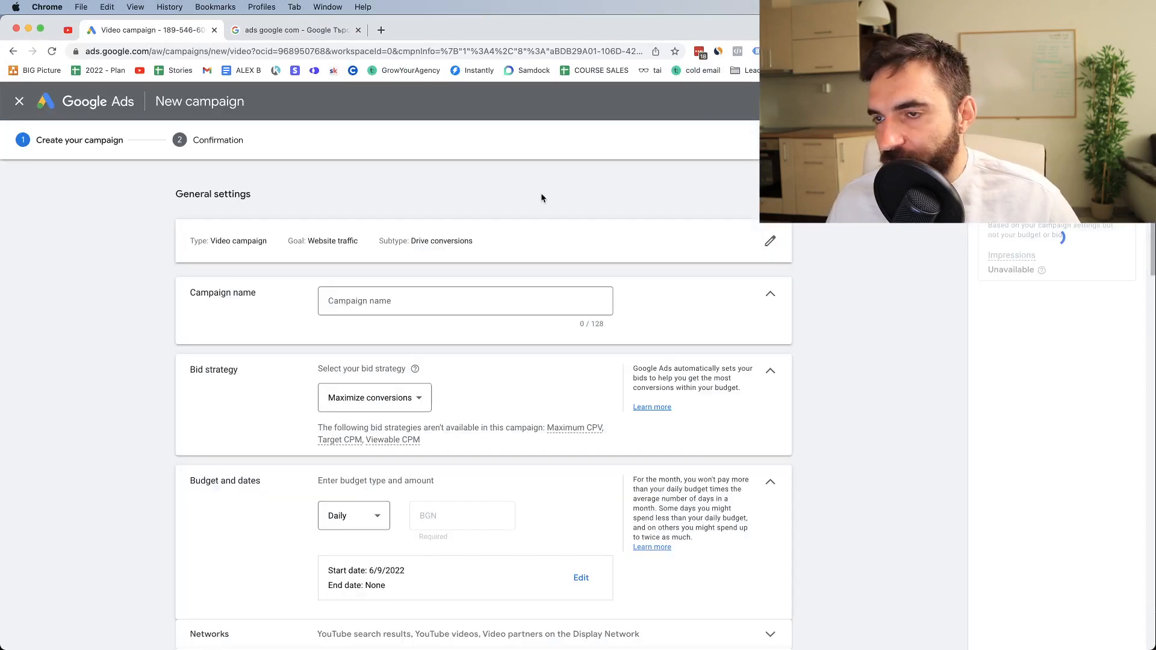
# Replace the suggested campaign name with "Leads | USA - The Product Name"
pyautogui.tripleClick(354, 301)
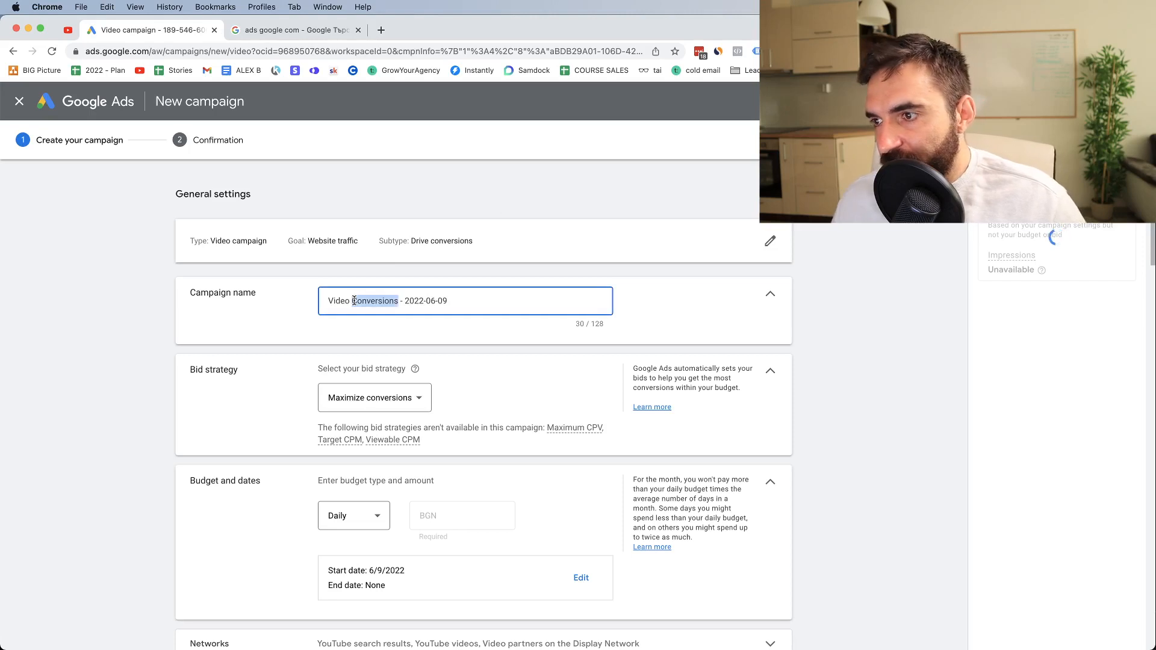
pyautogui.press('BackSpace')
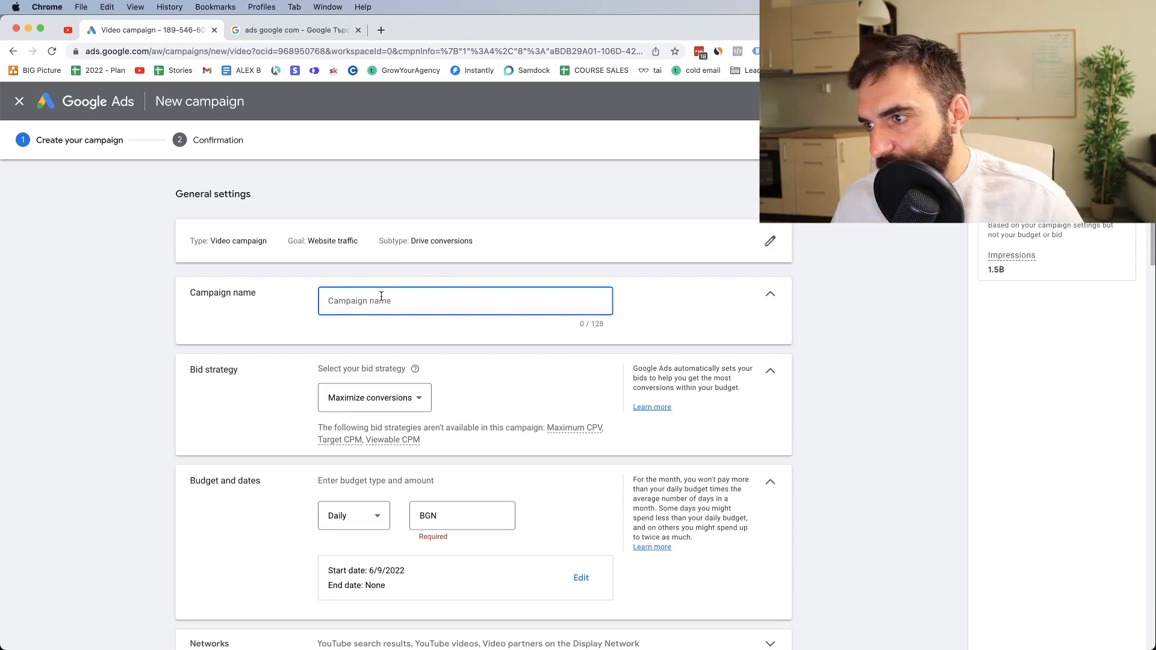
pyautogui.write('Lea')
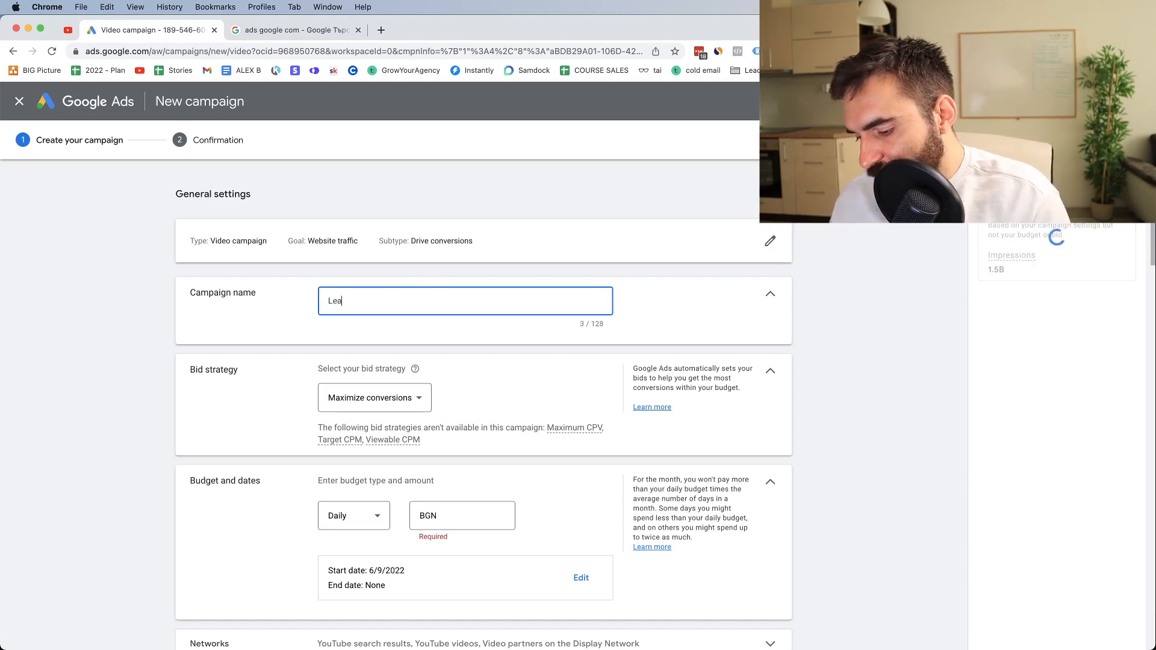
pyautogui.write('ds | USA ')
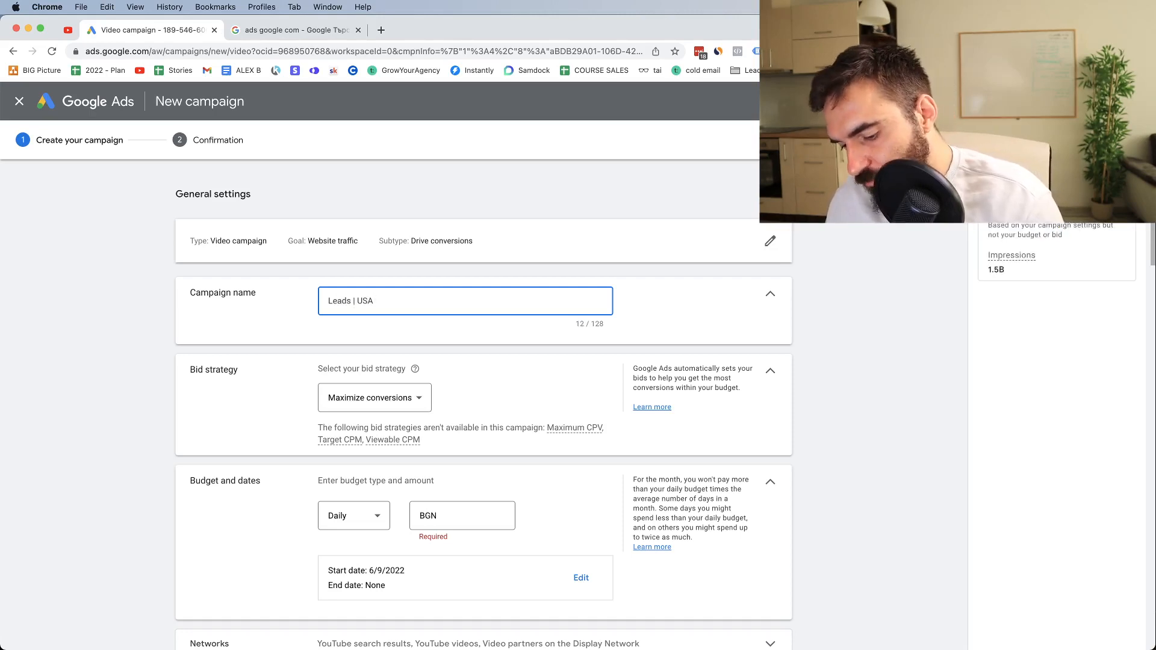
pyautogui.write('- T')
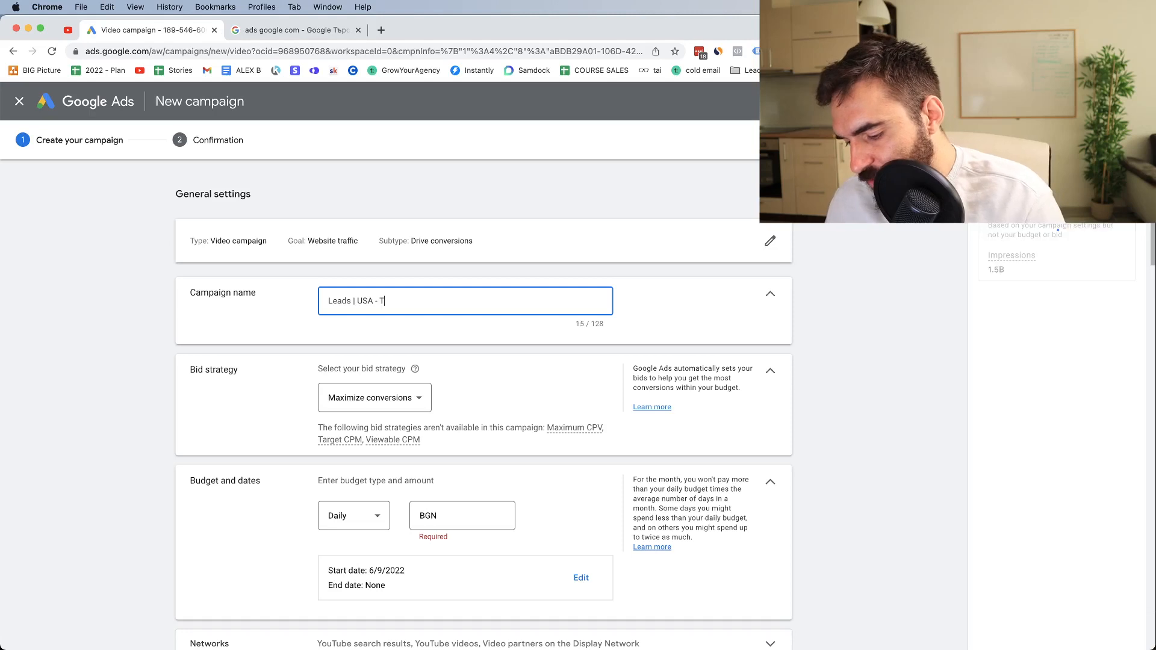
pyautogui.write('he Product Name')
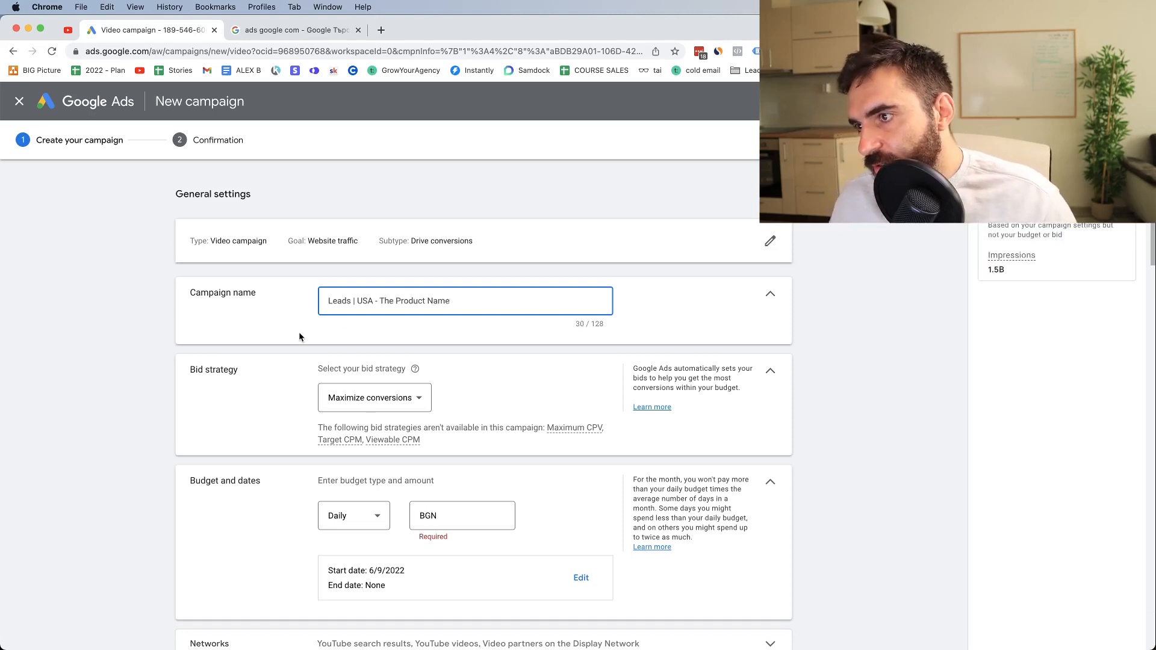
# Try the Target CPA bid strategy for the campaign and switch back to Maximize conversions
pyautogui.click(326, 395)
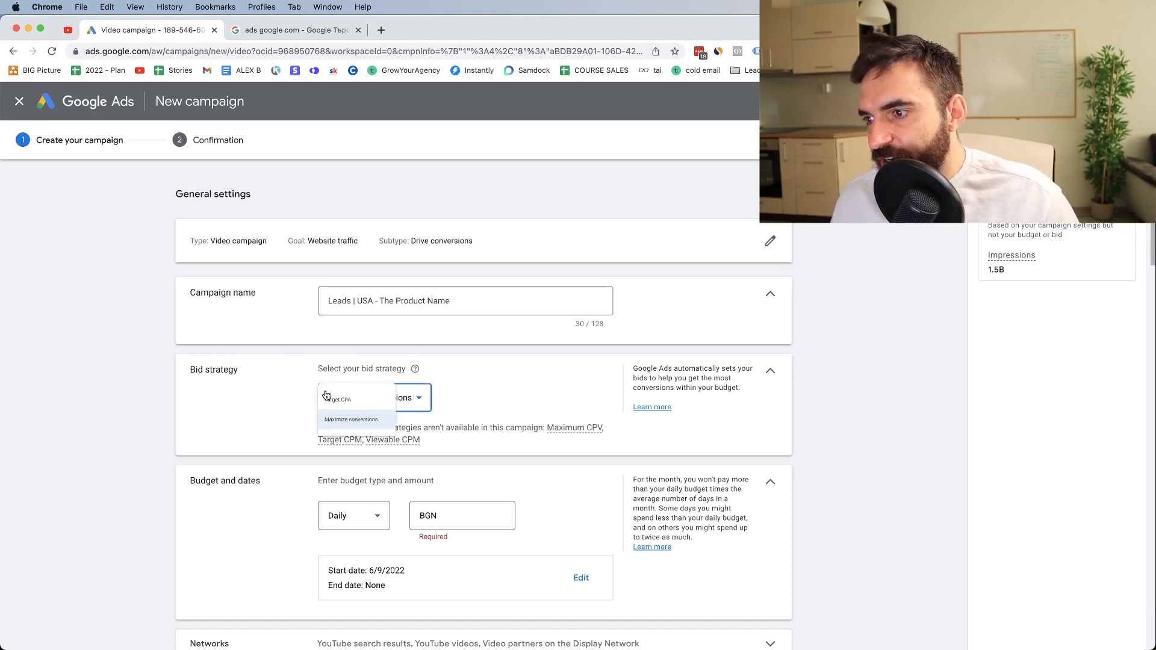
pyautogui.click(240, 395)
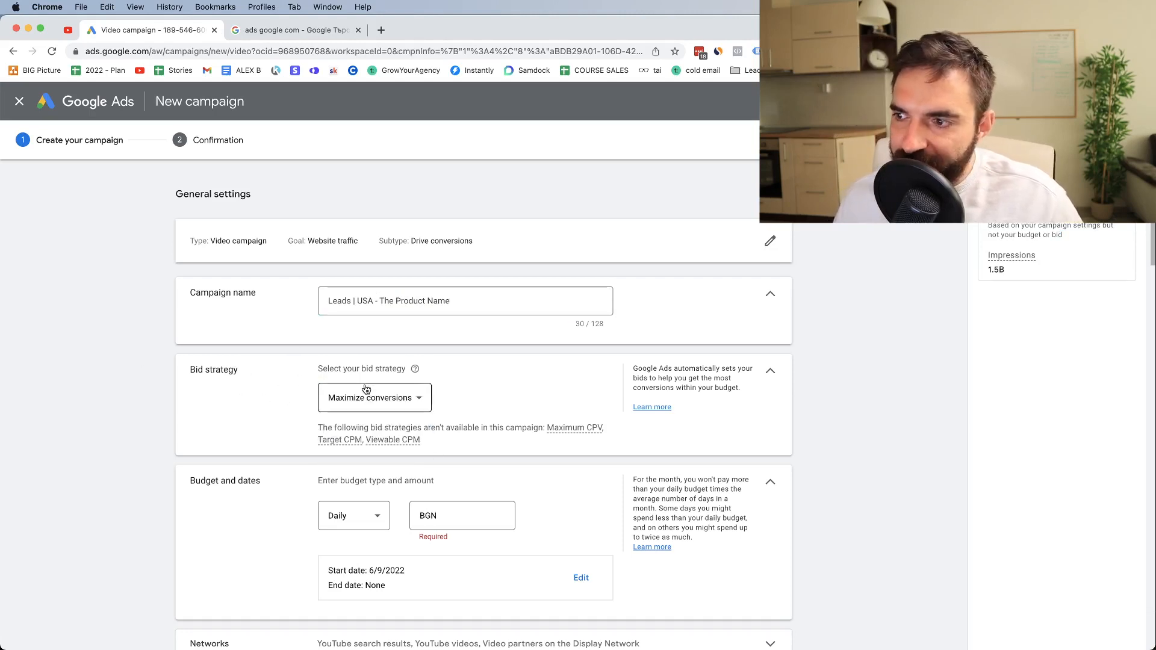
pyautogui.click(341, 410)
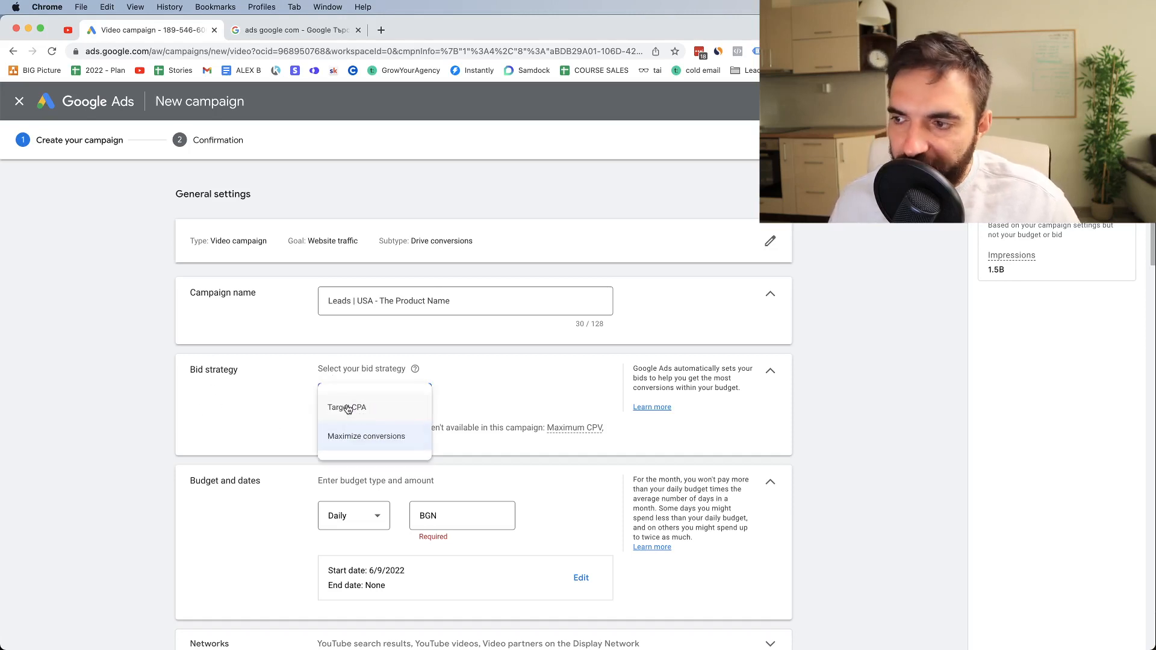
pyautogui.click(348, 408)
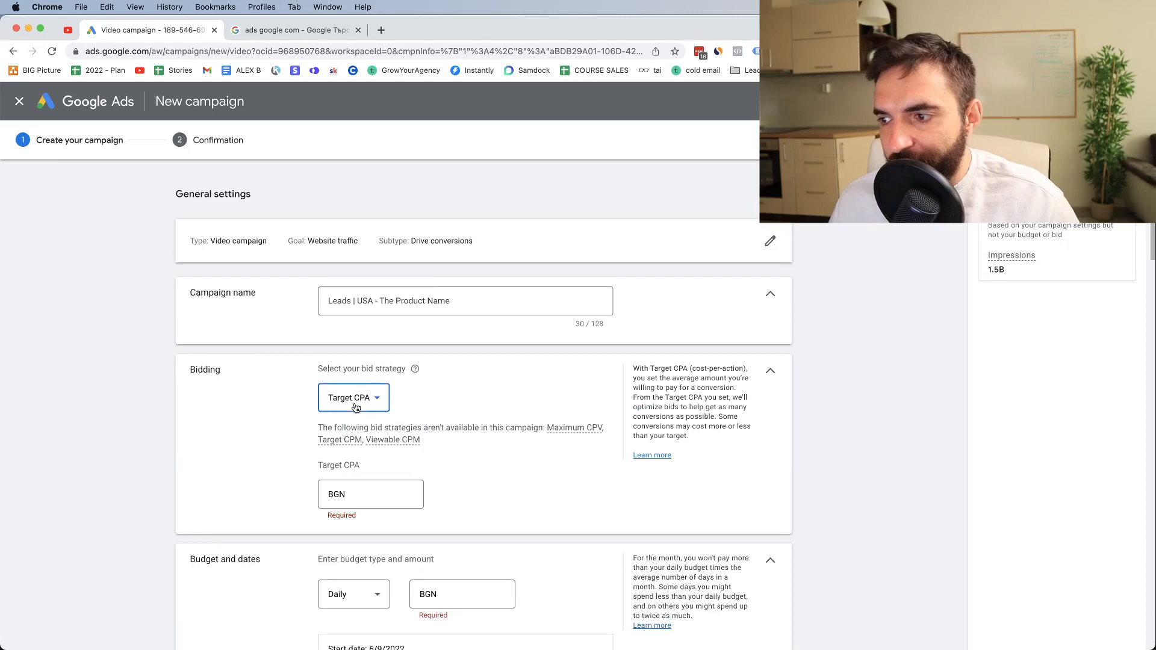
pyautogui.click(355, 408)
pyautogui.click(350, 406)
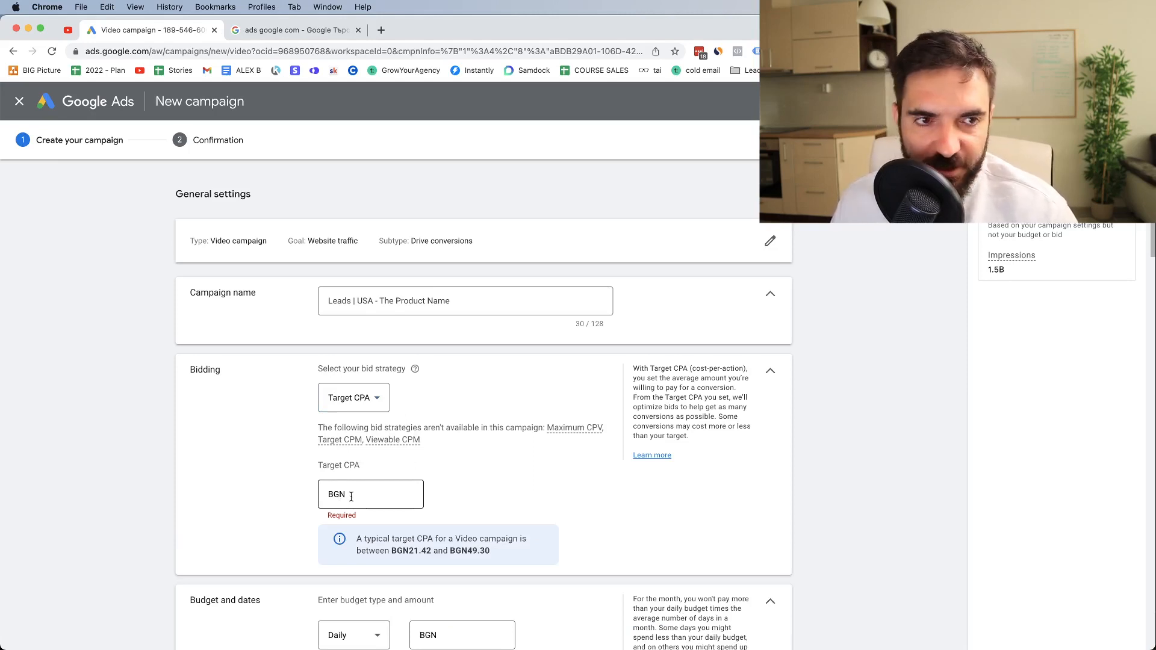
pyautogui.click(329, 394)
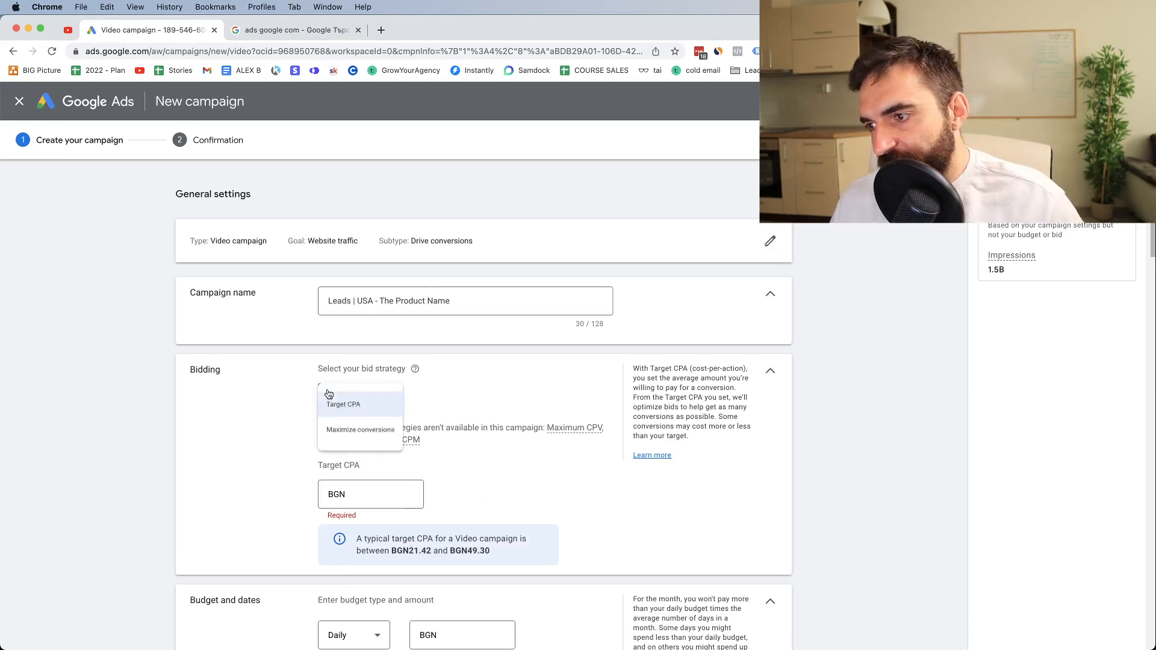
pyautogui.click(347, 446)
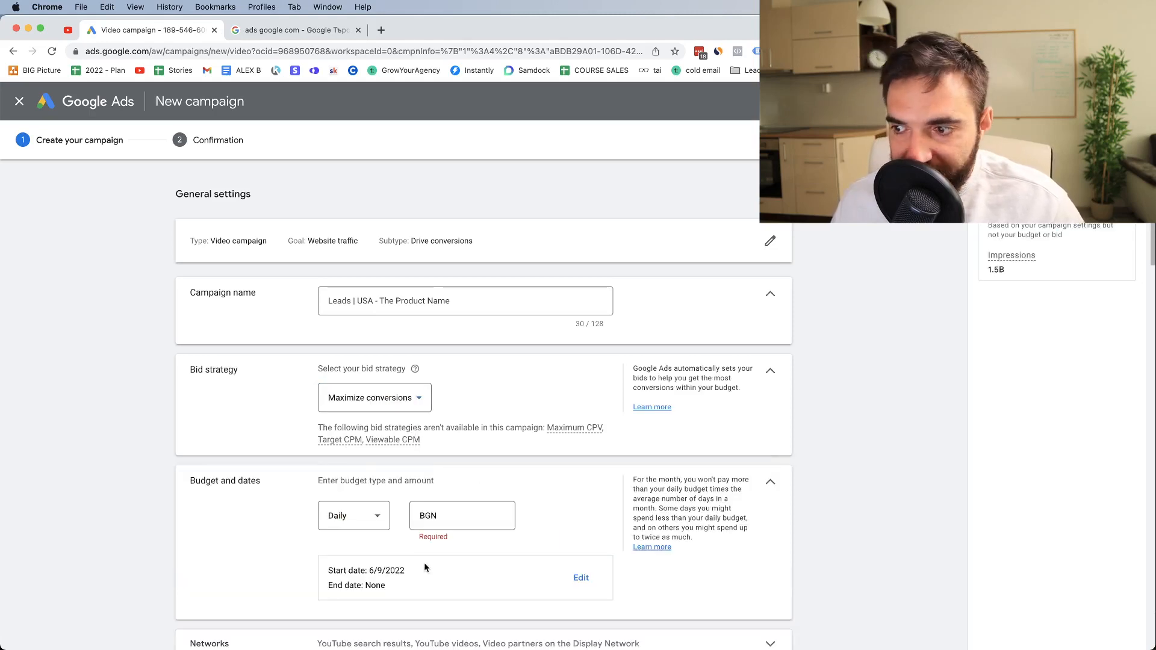
# Keep the campaign budget type as Daily and set the budget amount to BGN 20.00
pyautogui.click(343, 516)
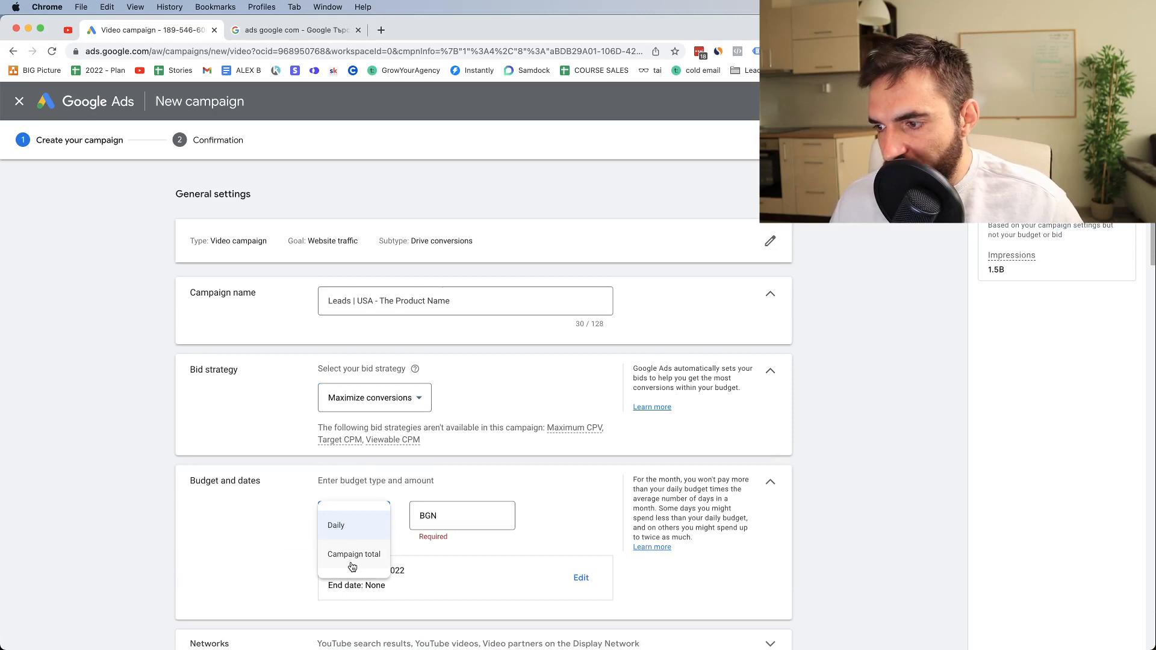
pyautogui.click(343, 528)
pyautogui.click(451, 511)
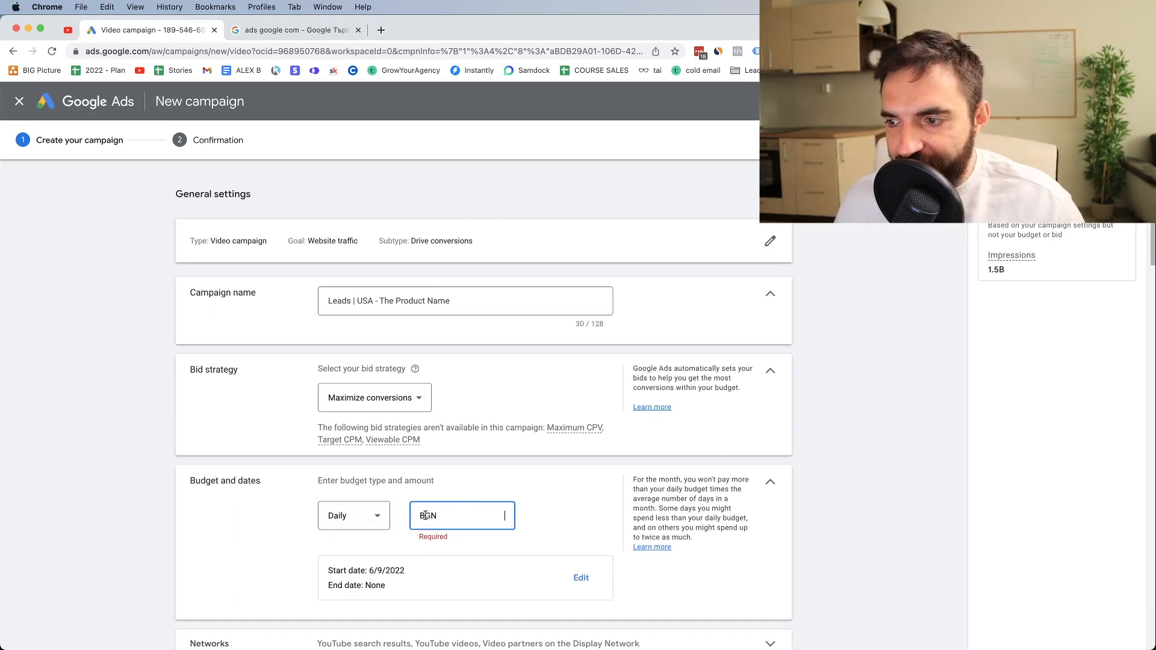
pyautogui.scroll(-1, 426, 515)
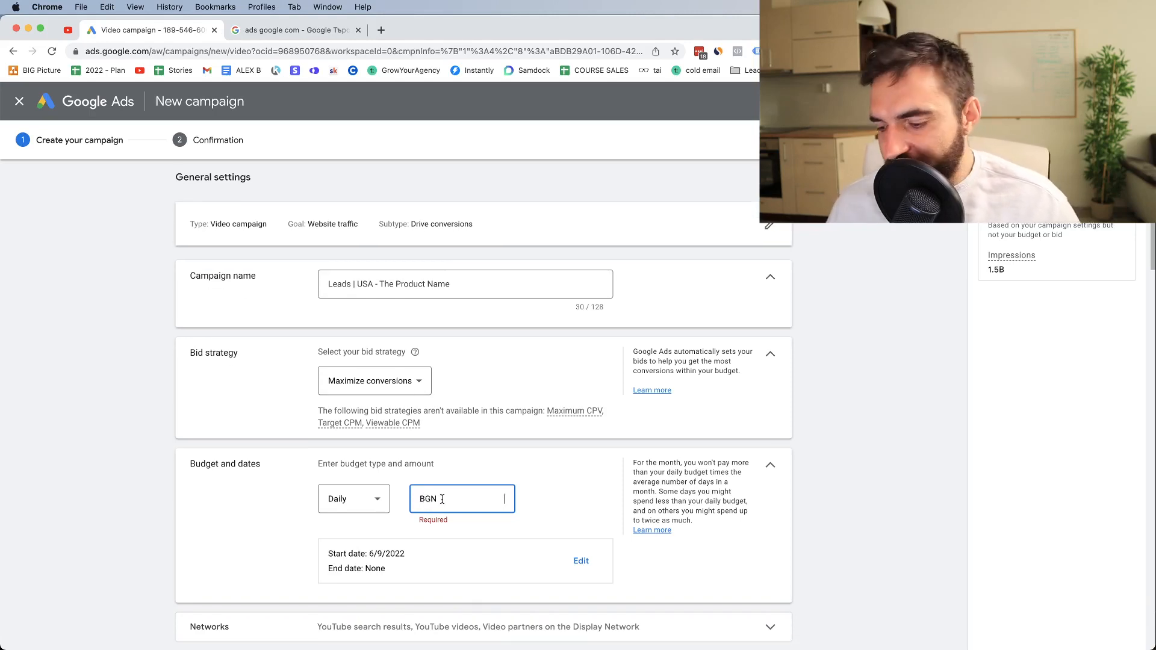
pyautogui.write('20.00')
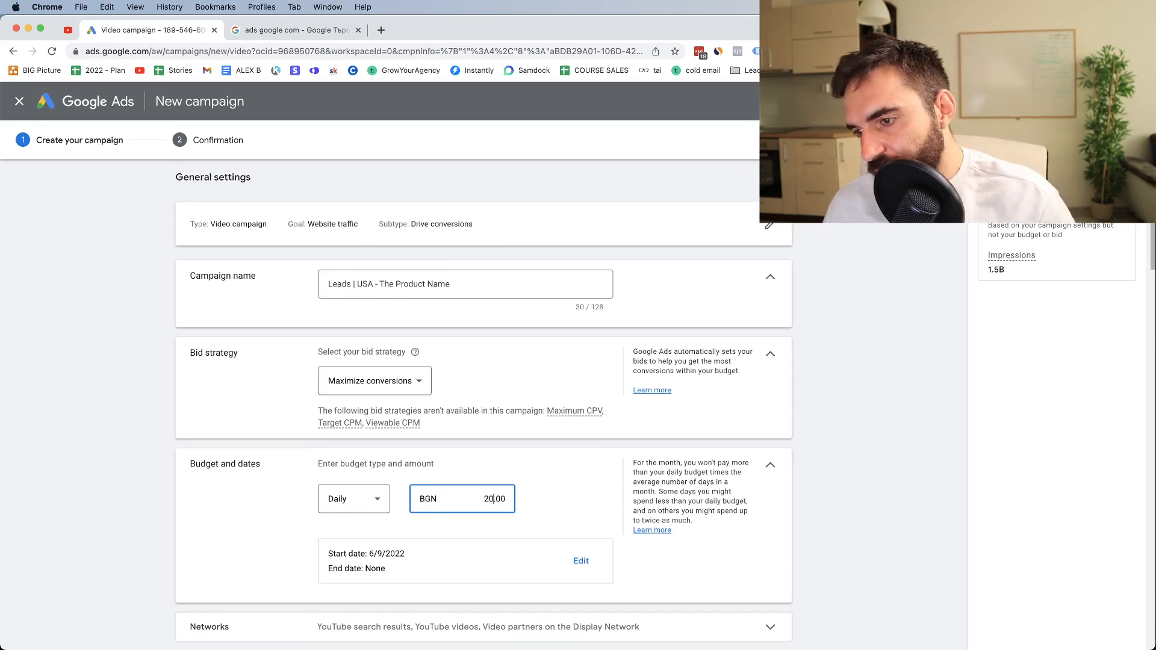
pyautogui.click(614, 507)
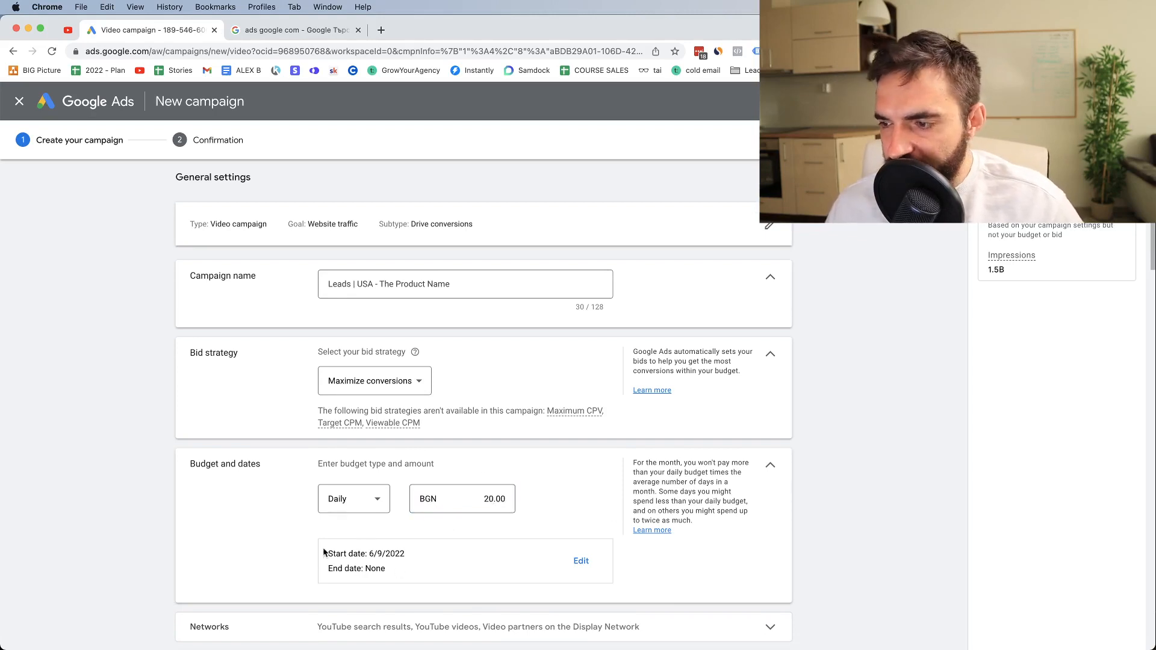
# Try Nov 1, 2022 as the campaign's end date and switch the end date back to None
pyautogui.click(575, 560)
pyautogui.scroll(-5, 421, 542)
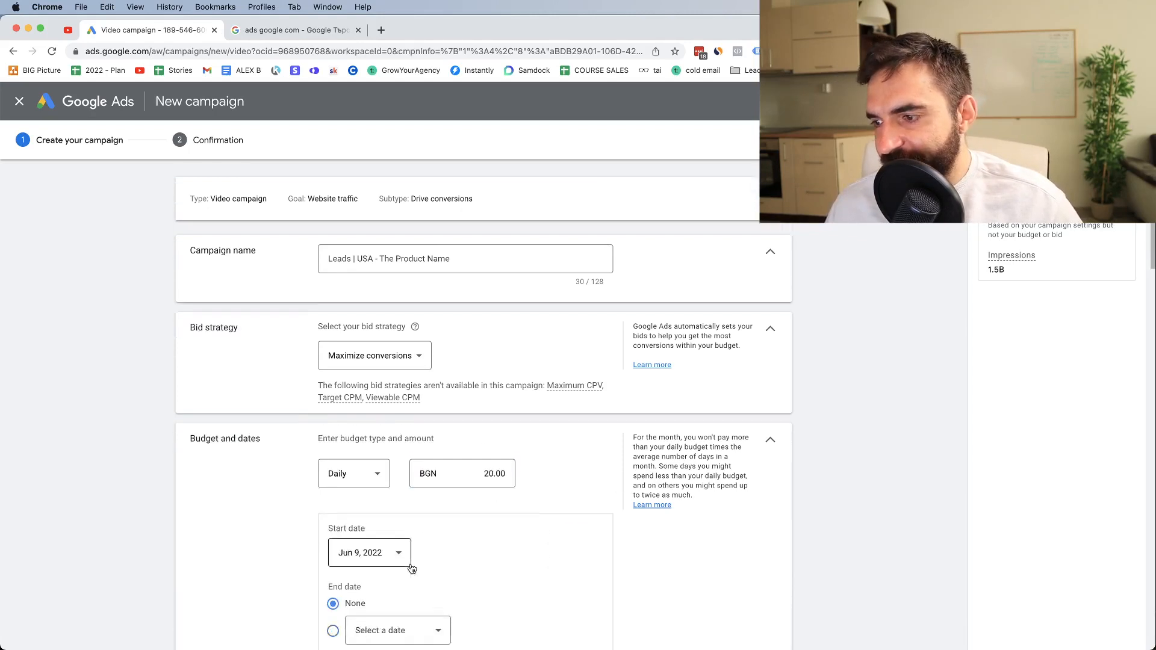
pyautogui.scroll(-1, 365, 385)
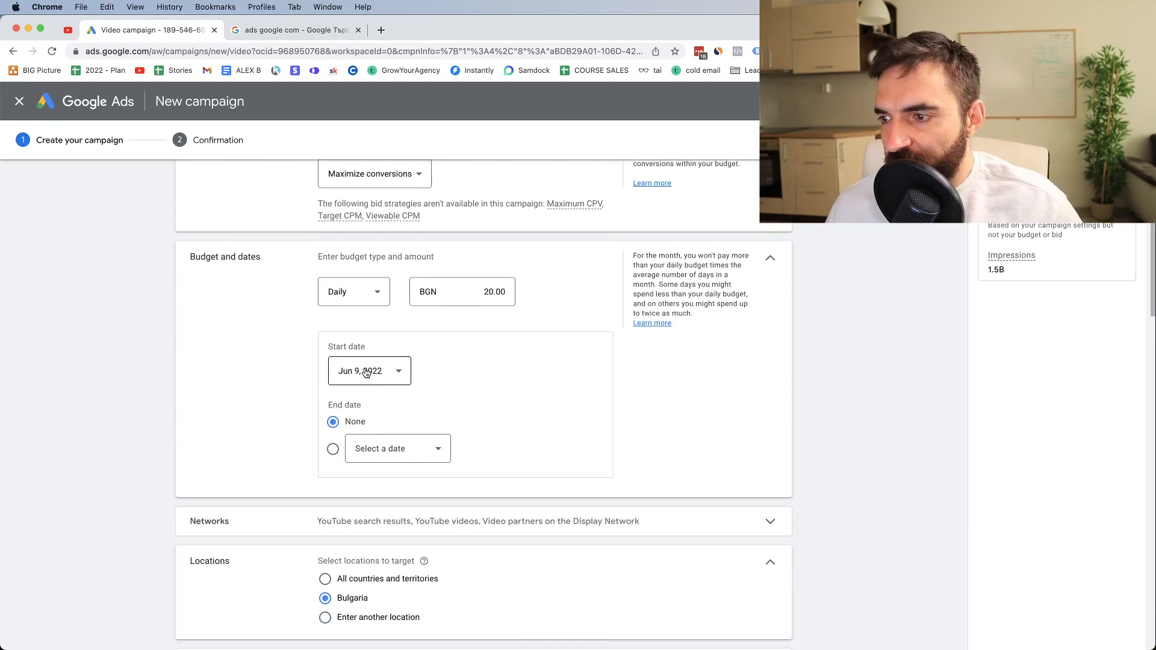
pyautogui.scroll(-1, 359, 376)
pyautogui.click(333, 445)
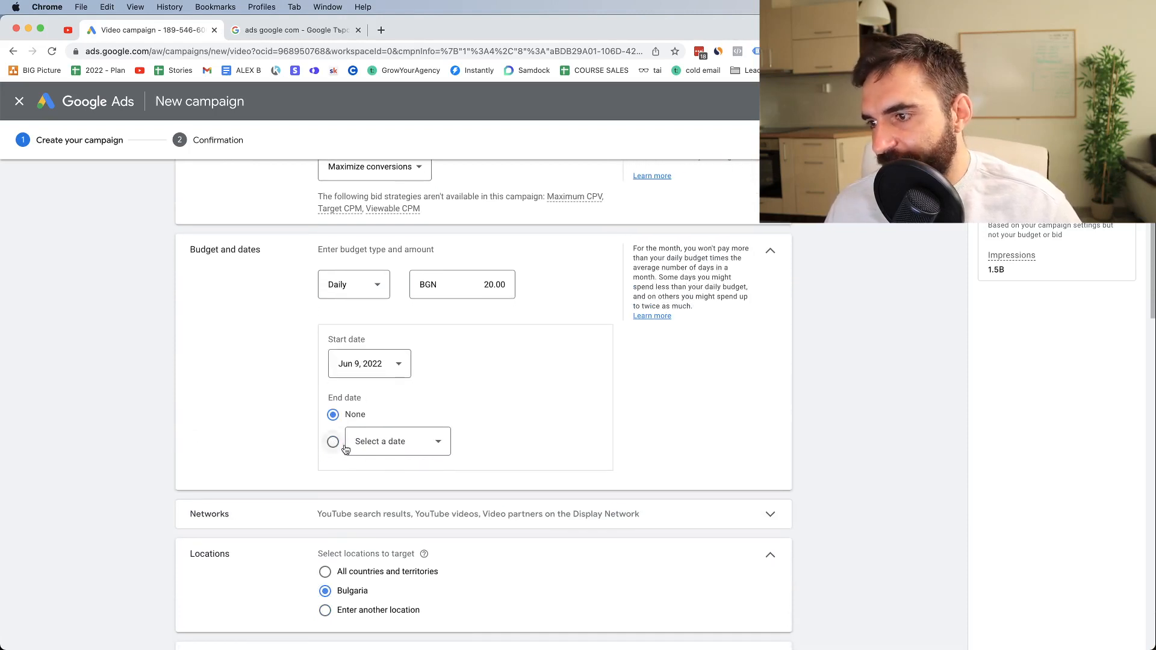
pyautogui.click(377, 448)
pyautogui.scroll(-10, 461, 425)
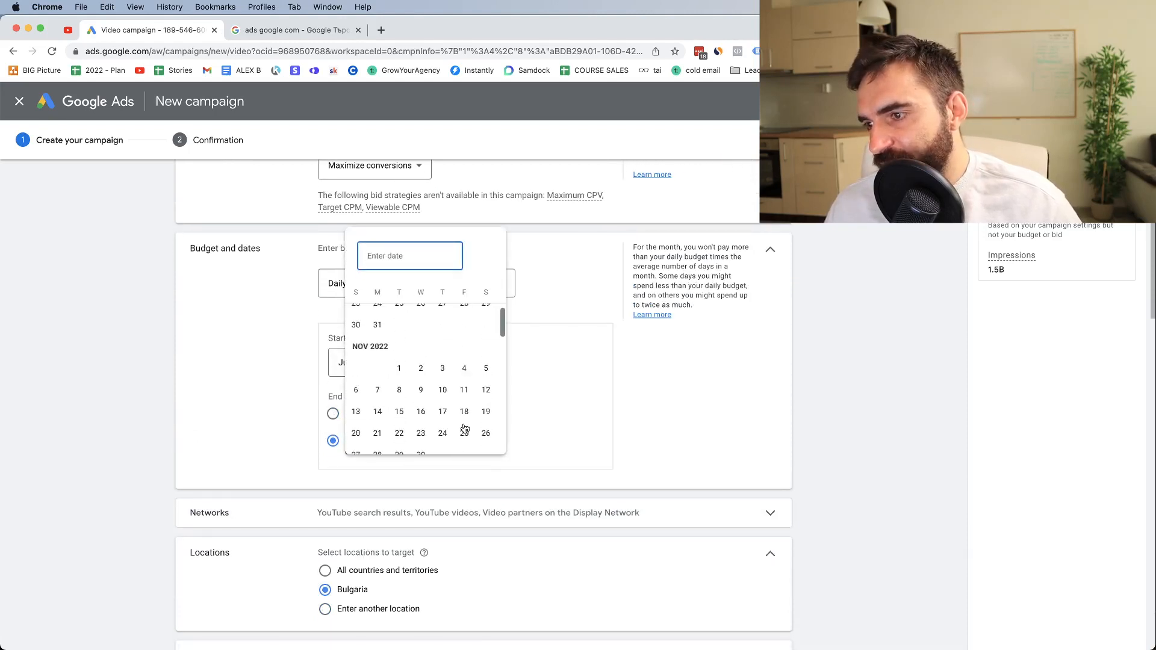
pyautogui.click(399, 393)
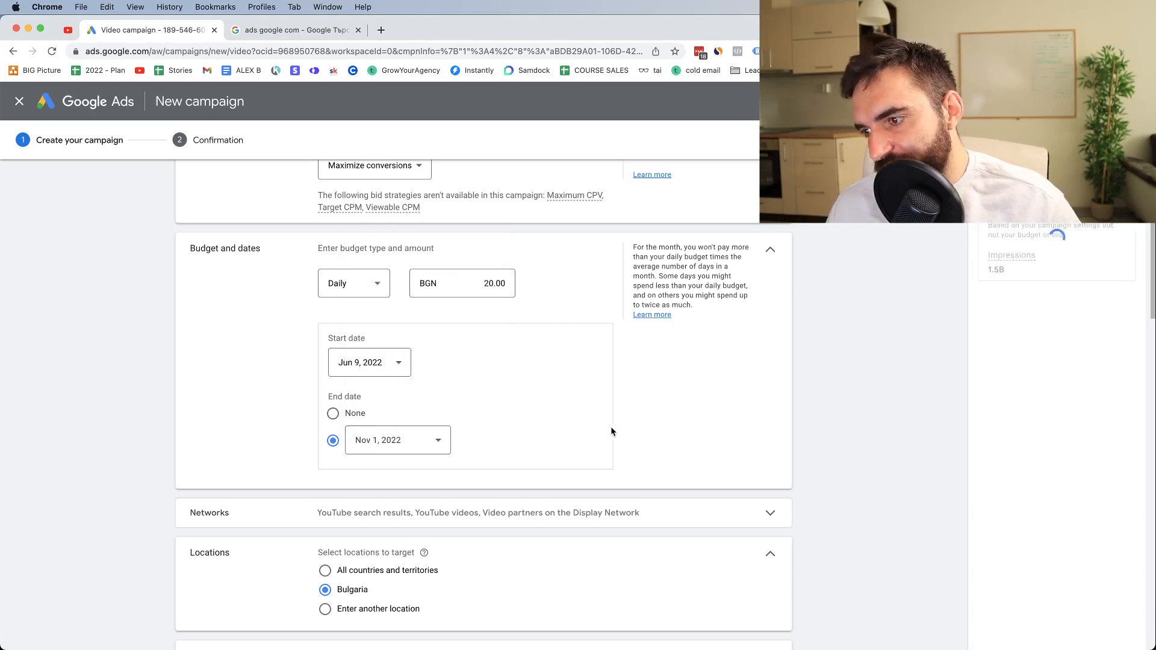
pyautogui.click(333, 415)
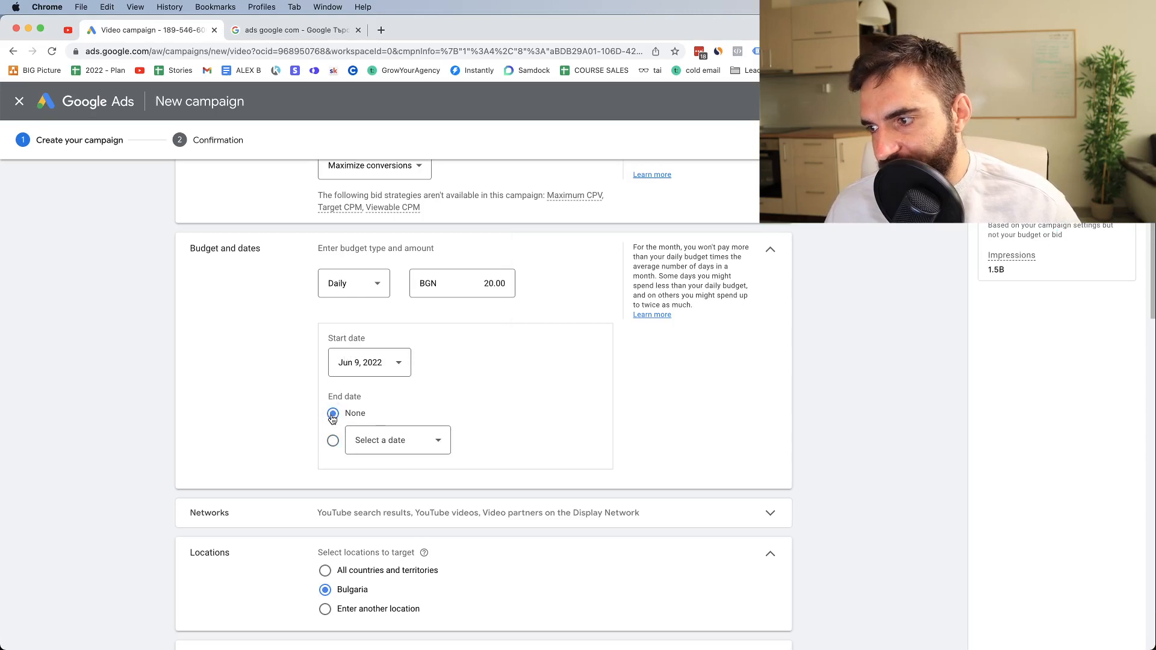
# Expand the campaign's network settings and target the United States as the location instead of Bulgaria
pyautogui.click(271, 519)
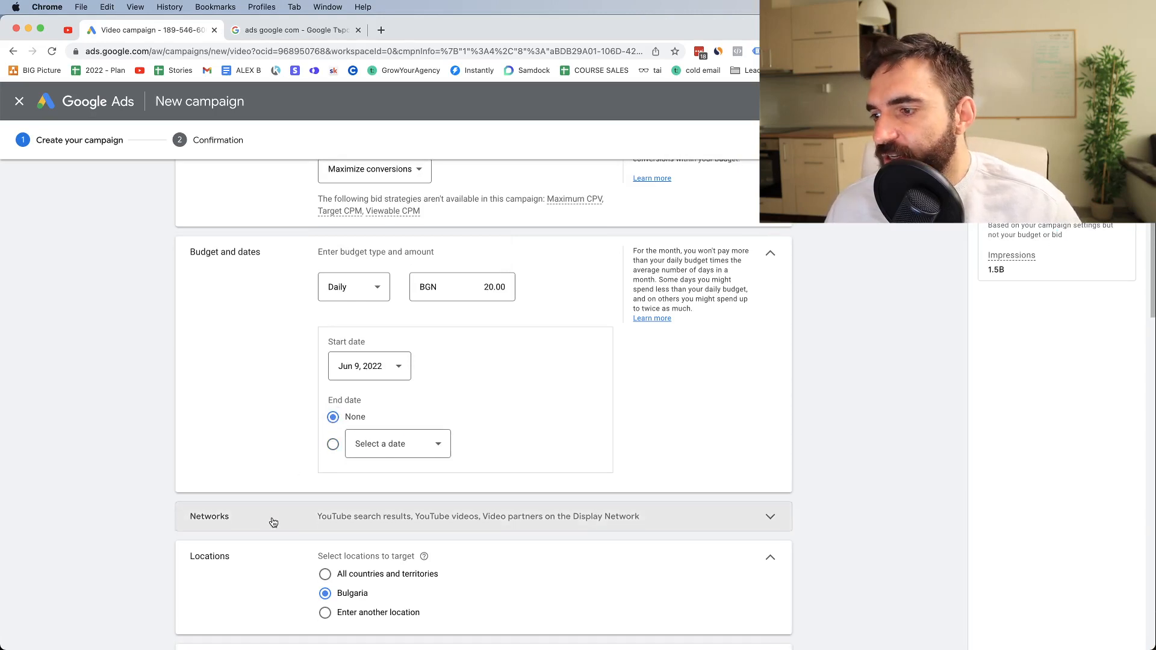
pyautogui.scroll(-4, 258, 510)
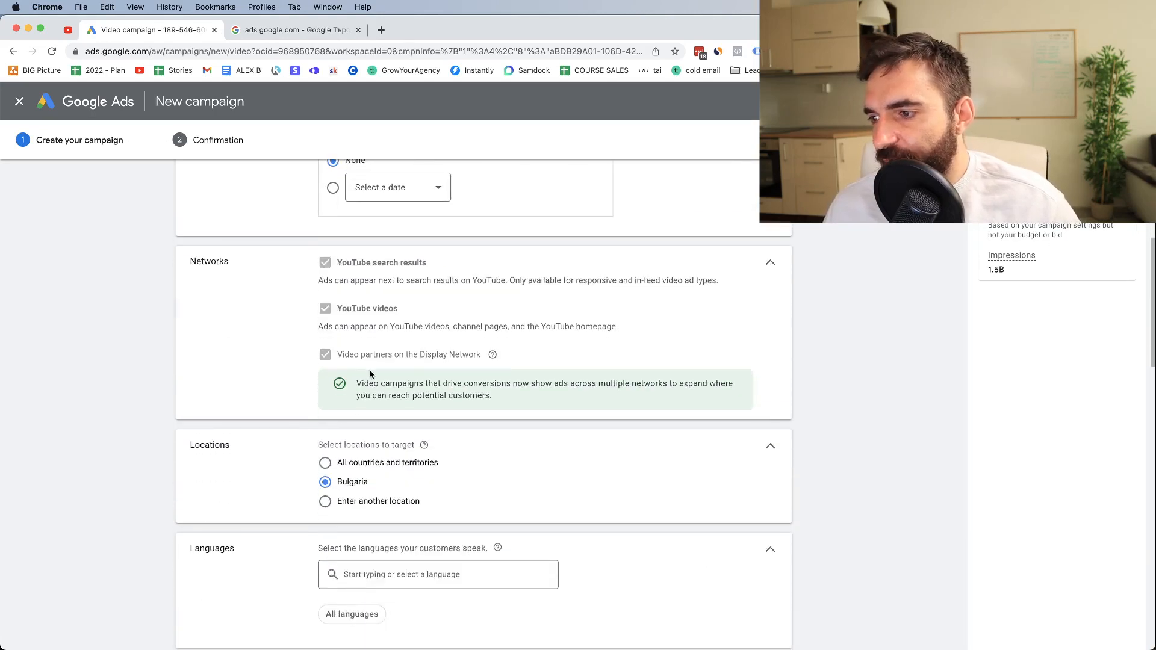
pyautogui.click(328, 505)
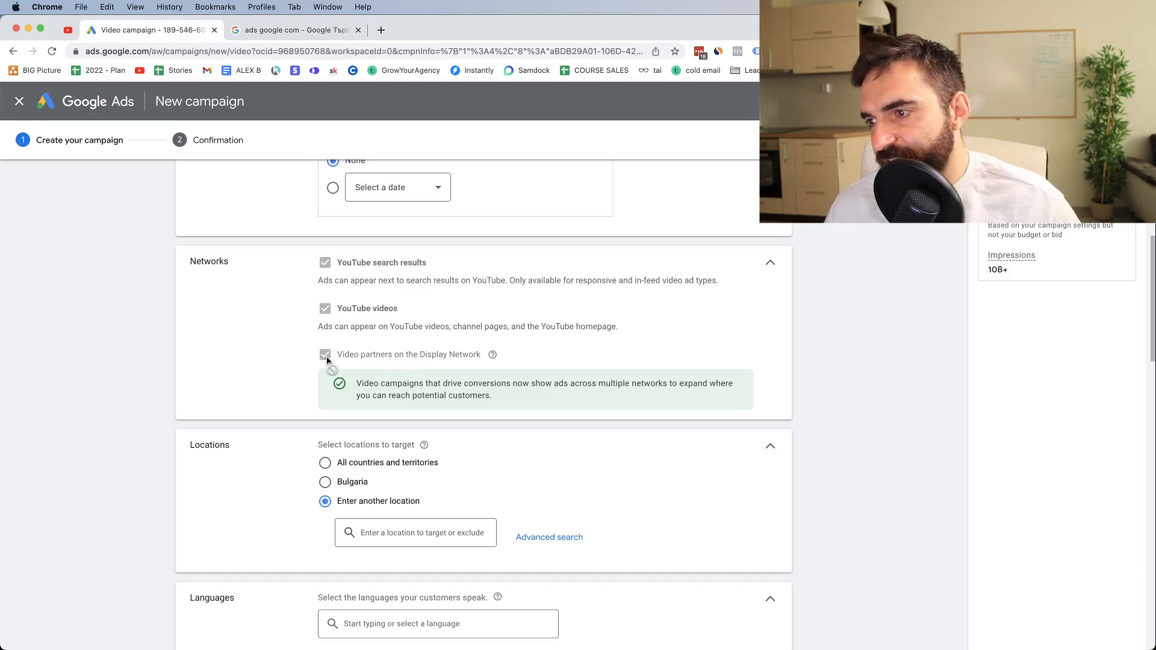
pyautogui.click(365, 533)
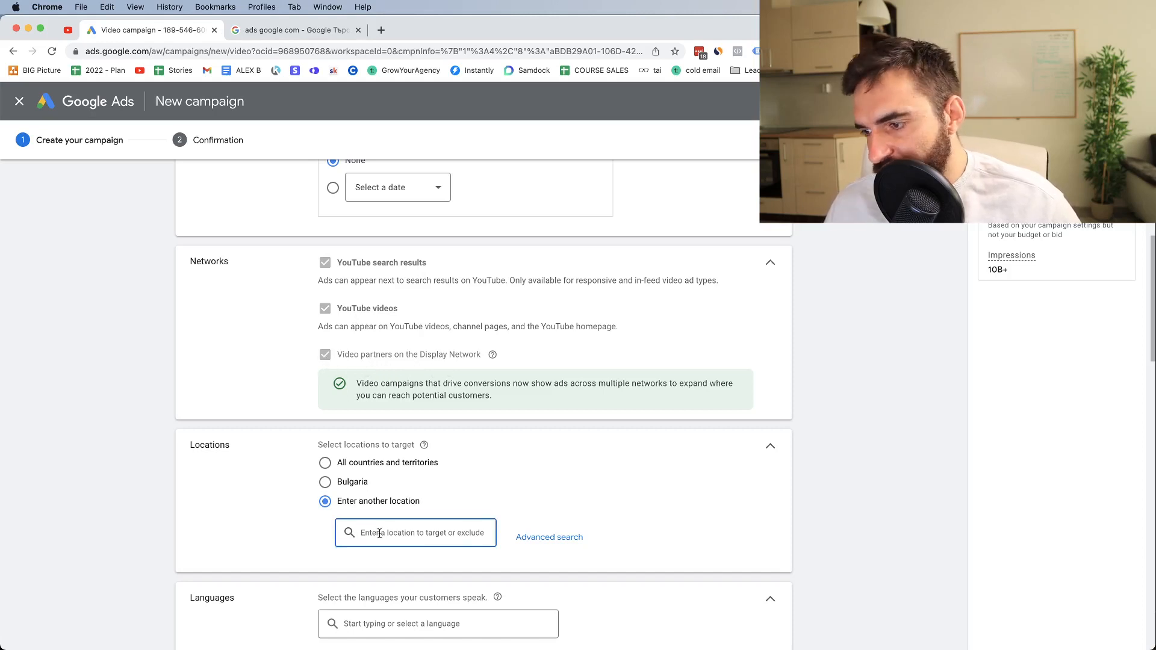
pyautogui.write('united')
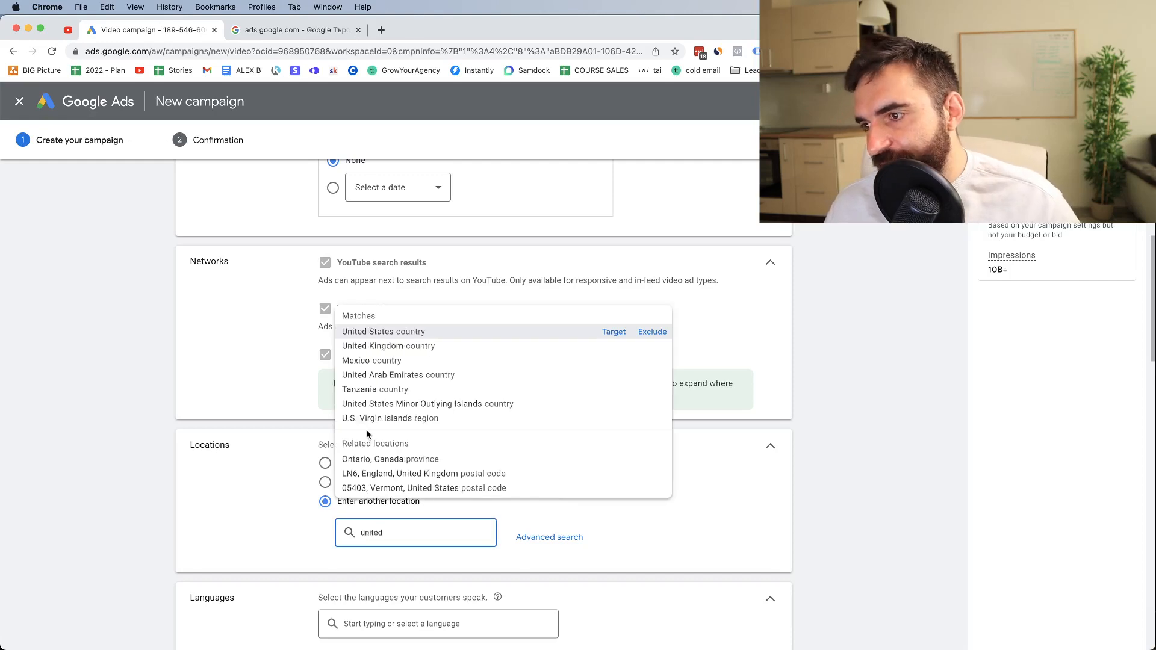
pyautogui.click(611, 333)
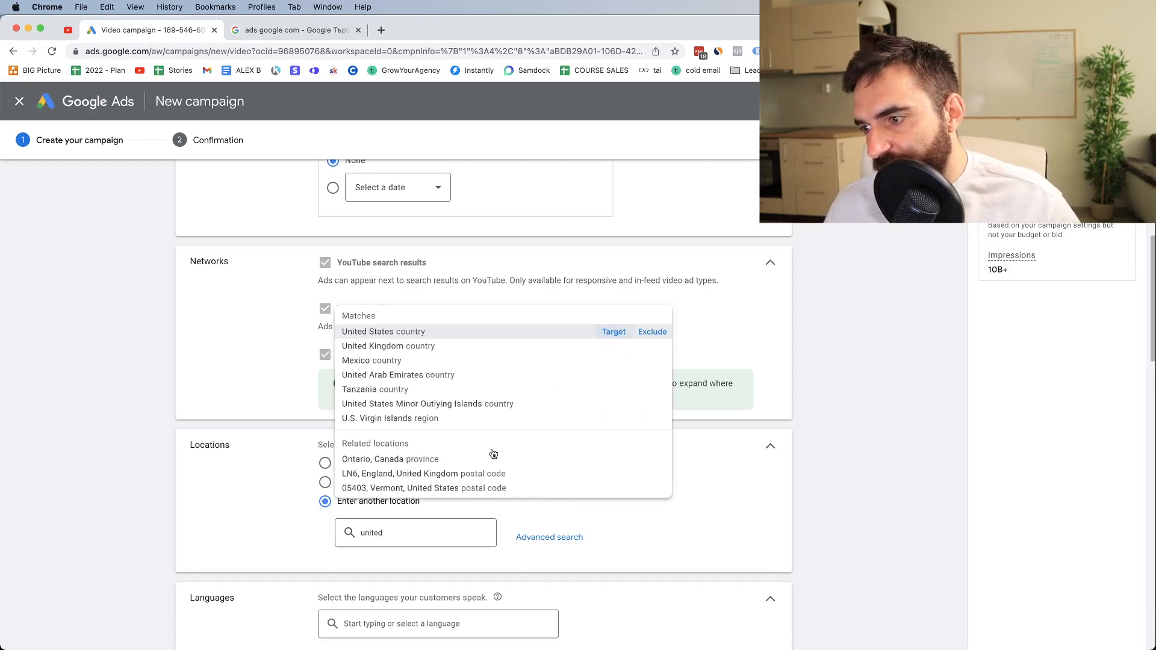
# Set English as the language spoken by the campaign's customers
pyautogui.scroll(-4, 494, 509)
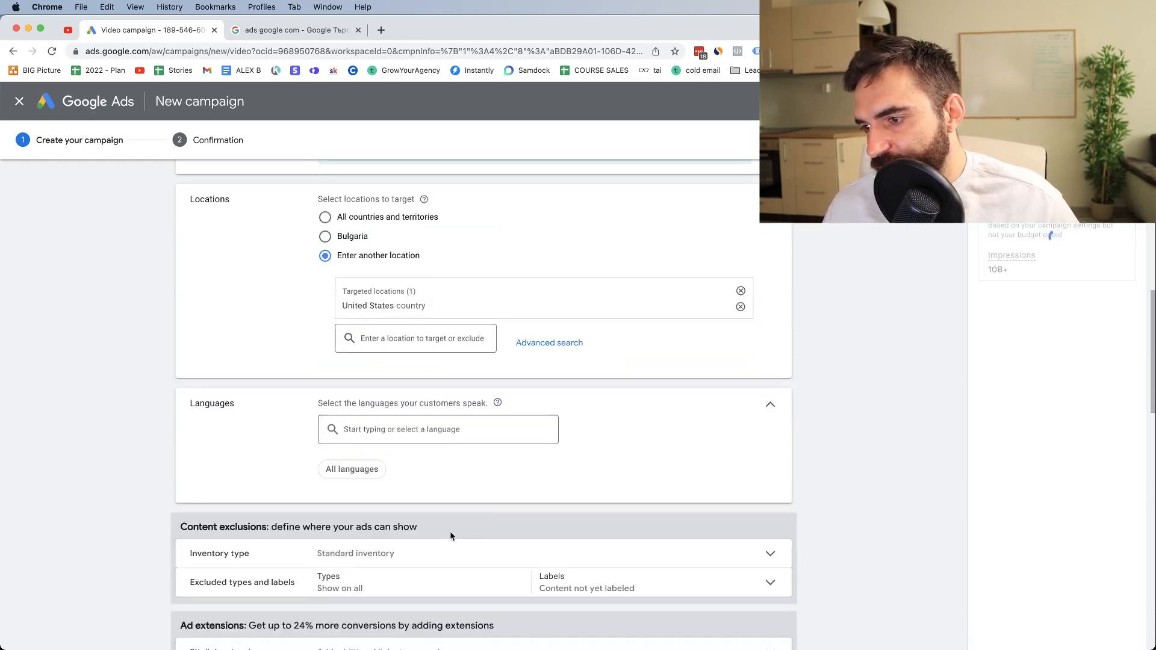
pyautogui.click(364, 431)
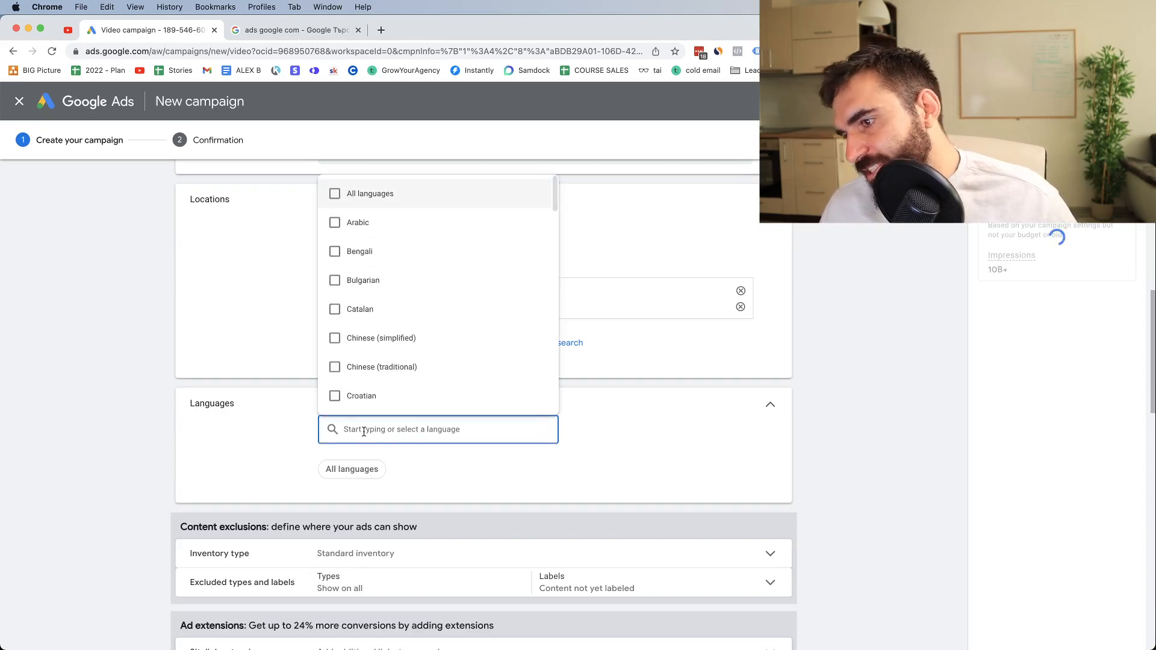
pyautogui.write('english')
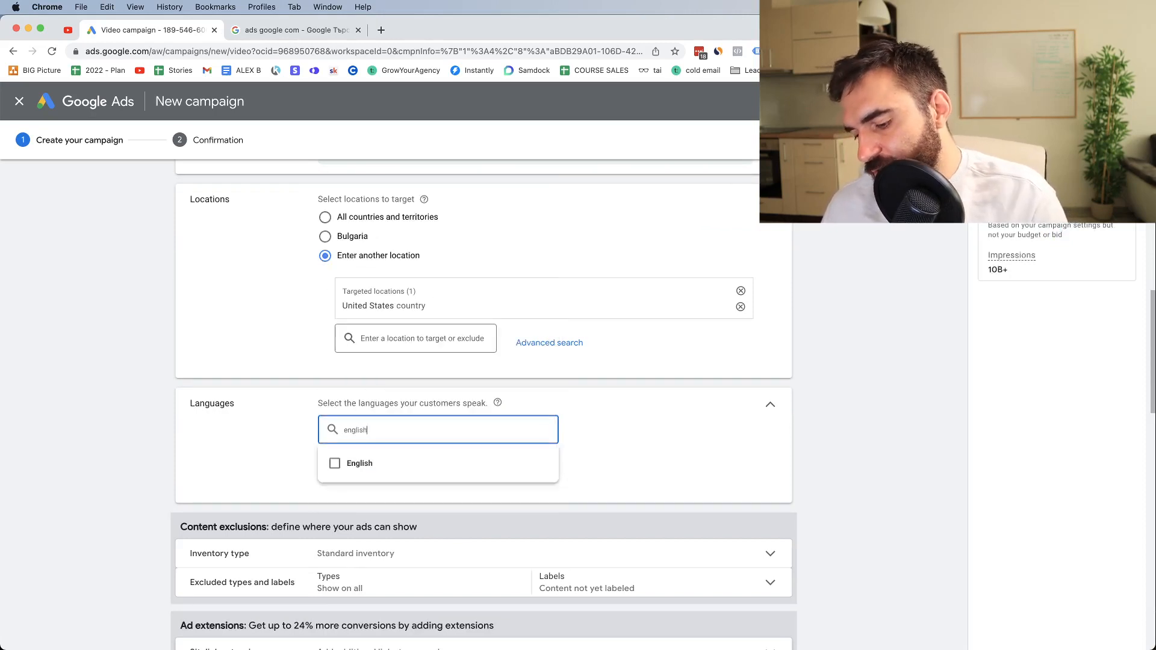
pyautogui.click(335, 462)
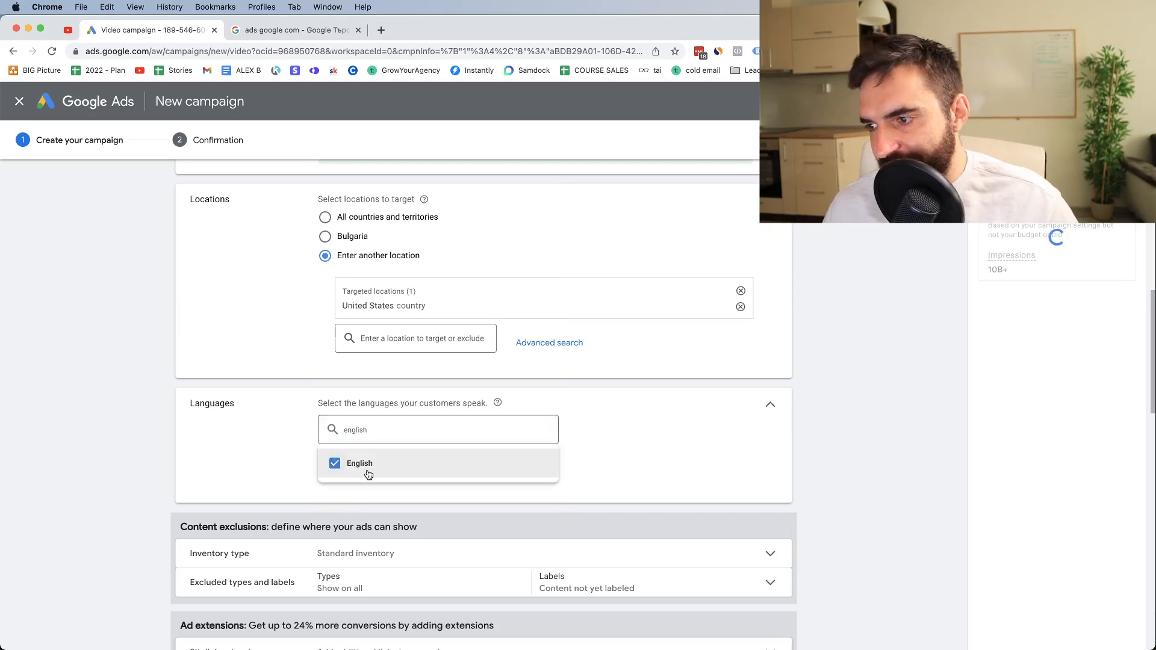
pyautogui.click(873, 483)
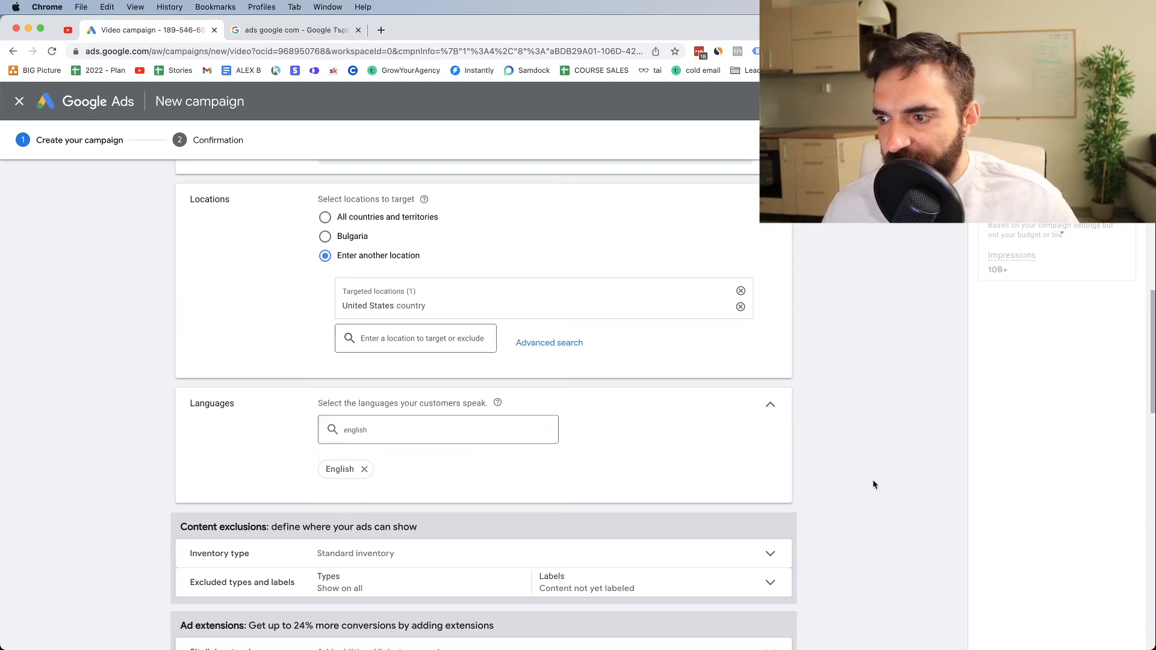
# Review the inventory types and the excluded content types and labels in the campaign's content exclusions
pyautogui.scroll(-3, 241, 518)
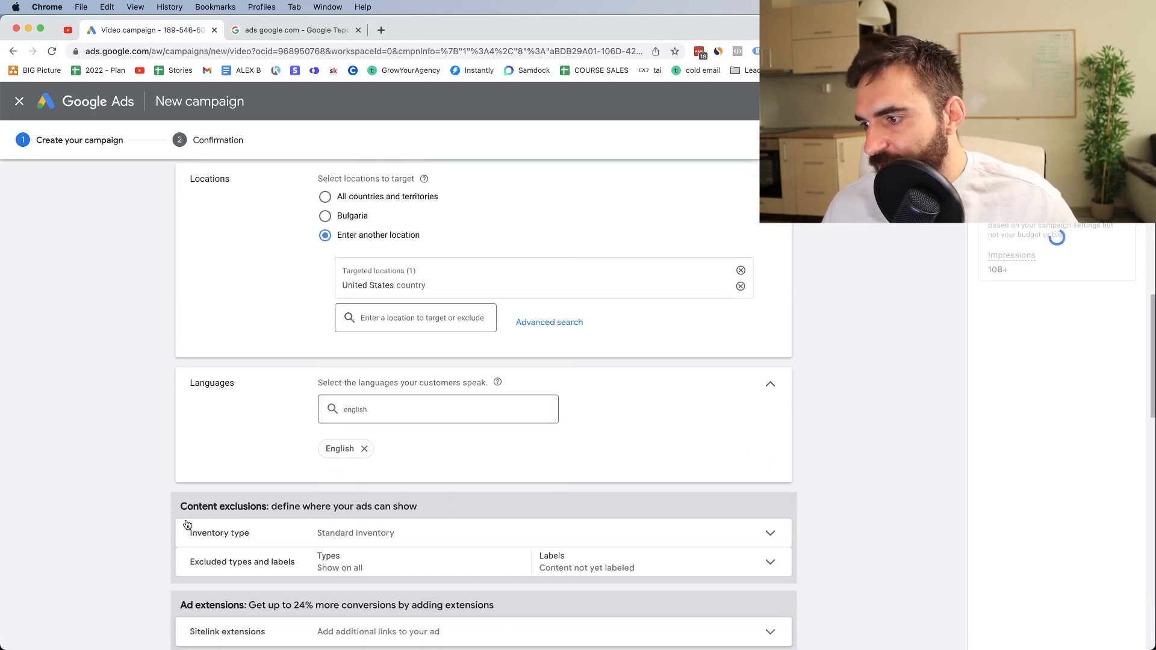
pyautogui.click(281, 475)
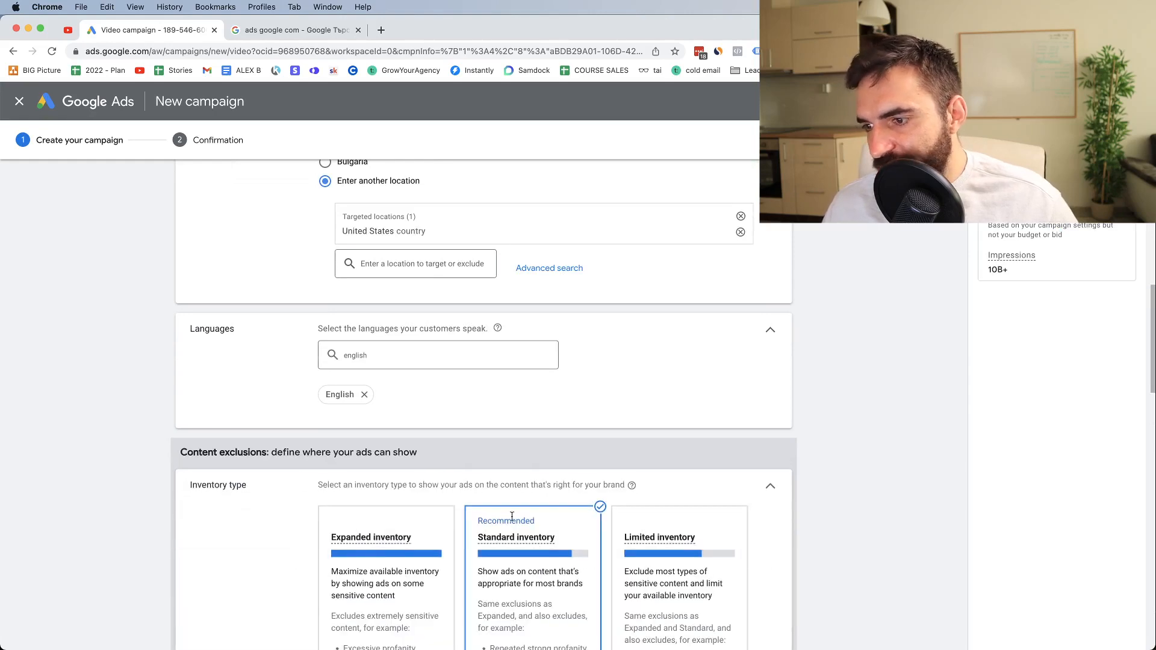
pyautogui.scroll(-4, 512, 517)
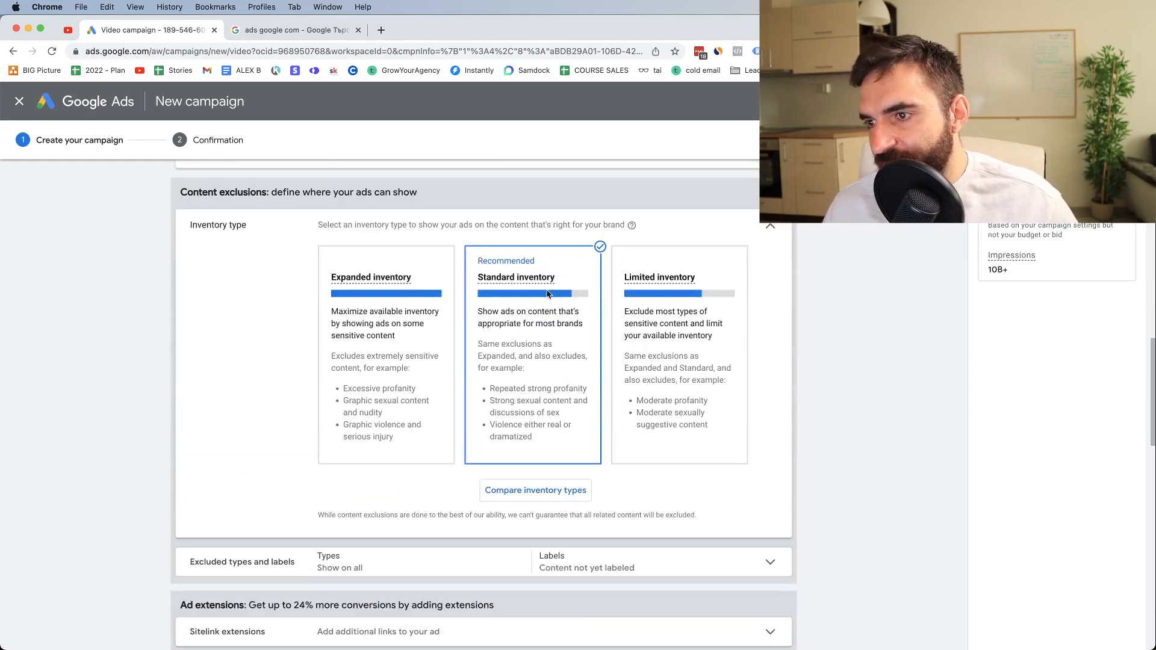
pyautogui.scroll(-4, 533, 344)
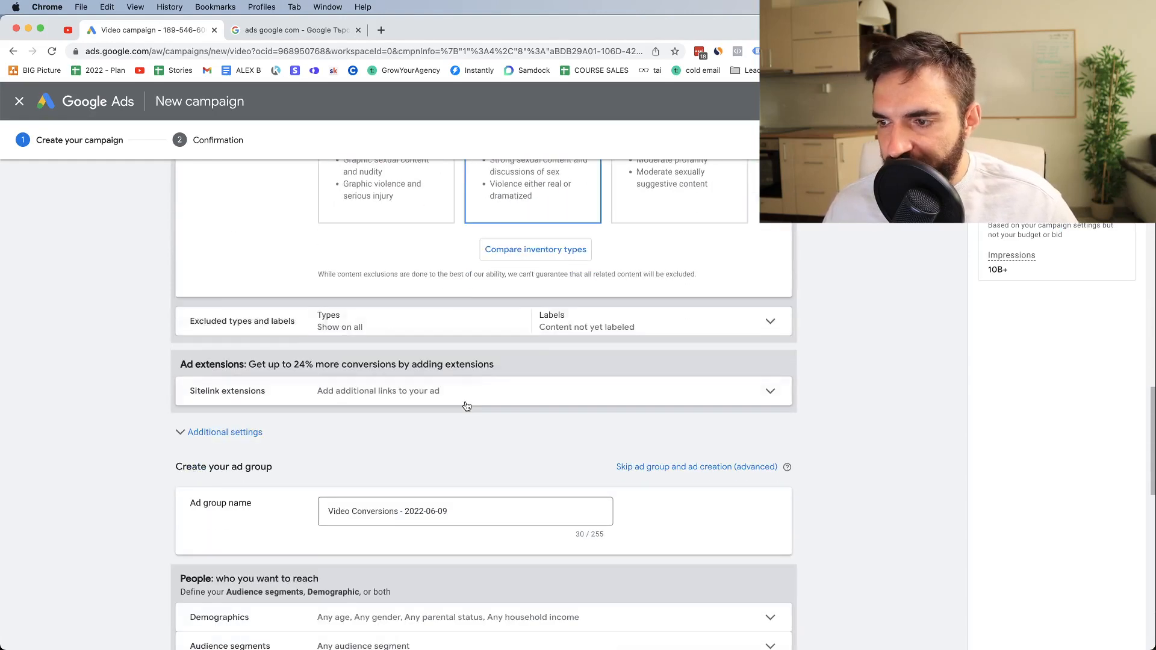
pyautogui.click(649, 321)
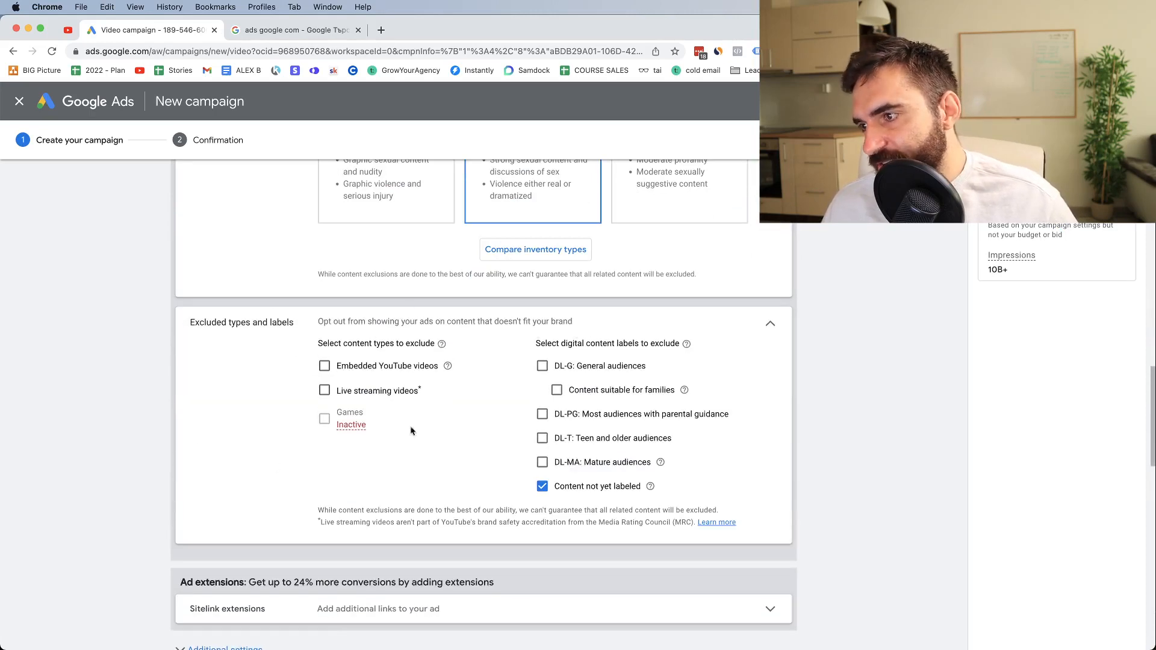
pyautogui.scroll(-3, 331, 485)
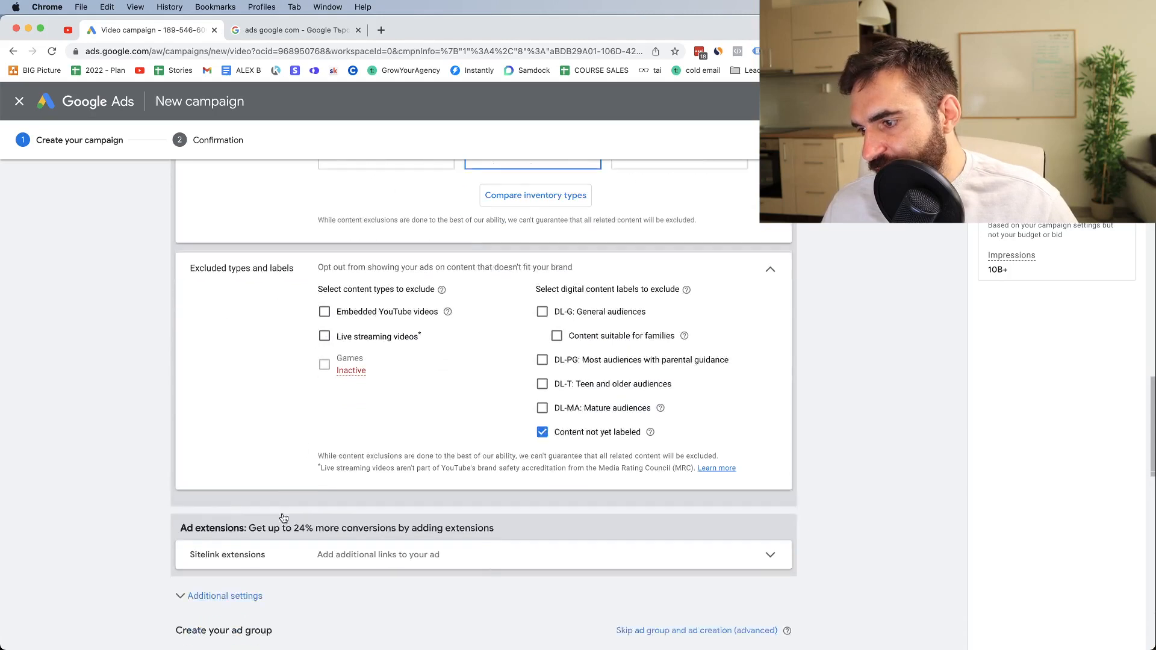
pyautogui.click(241, 438)
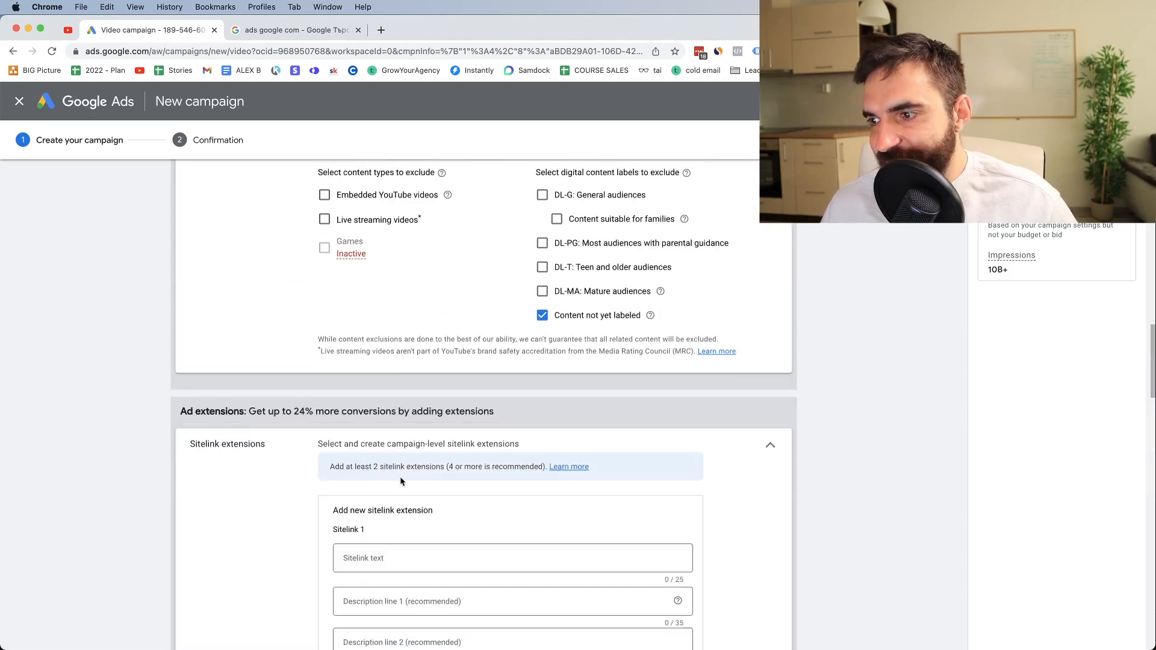
pyautogui.click(402, 552)
pyautogui.scroll(-4, 446, 511)
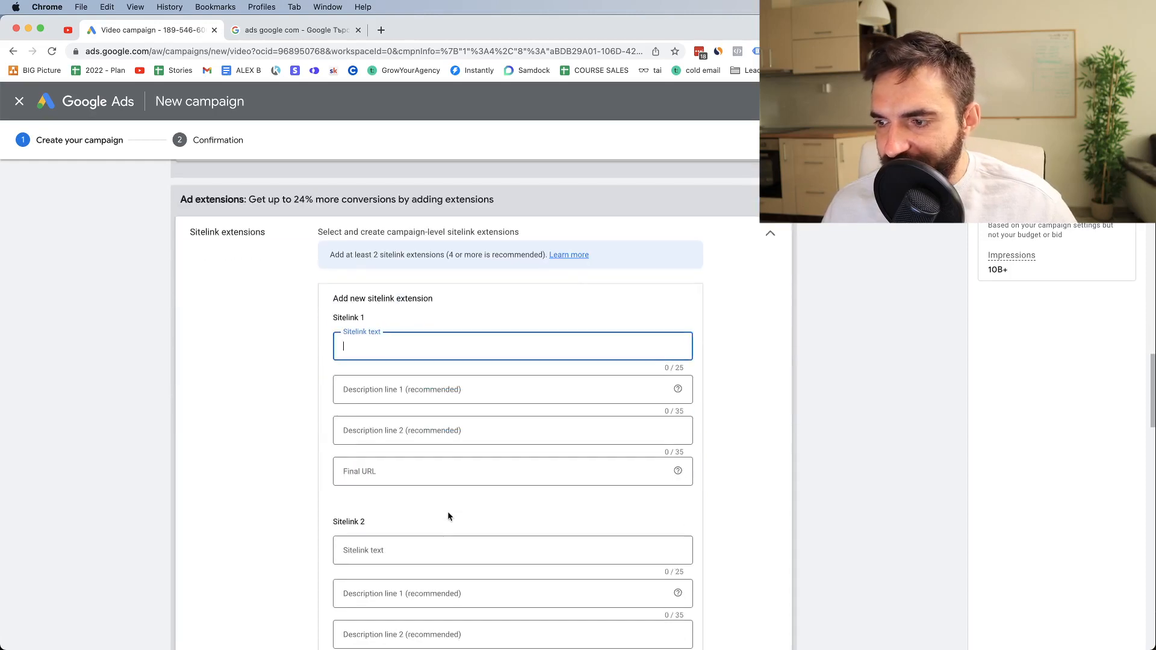
pyautogui.click(374, 471)
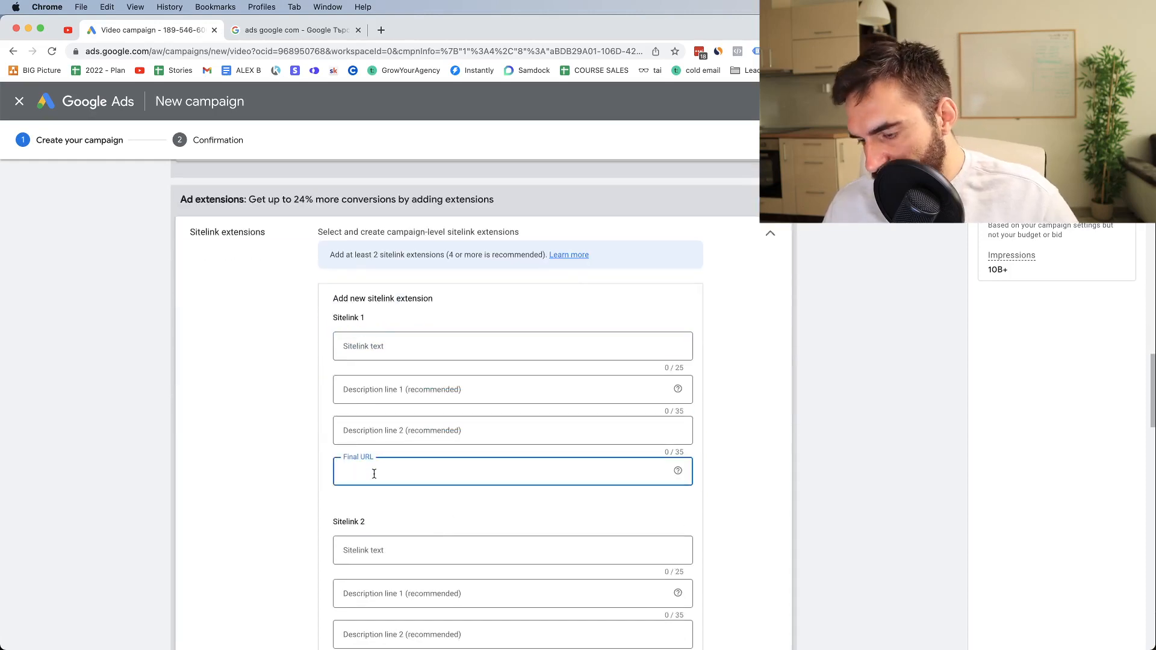
pyautogui.write('nvmarketing.net')
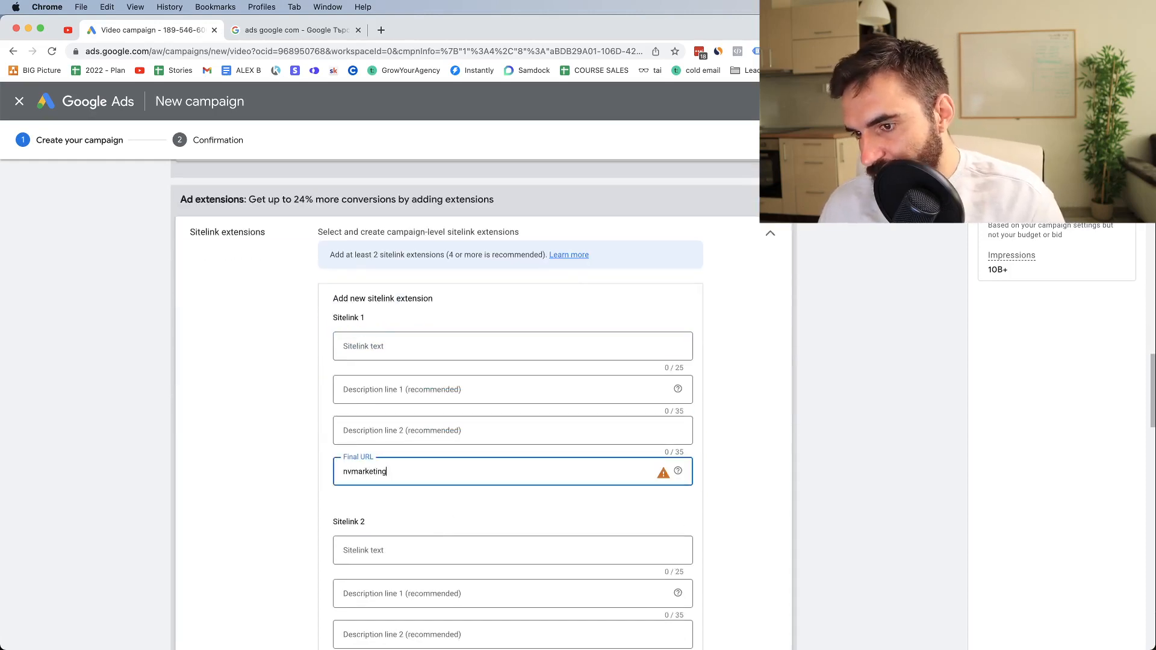
pyautogui.click(358, 521)
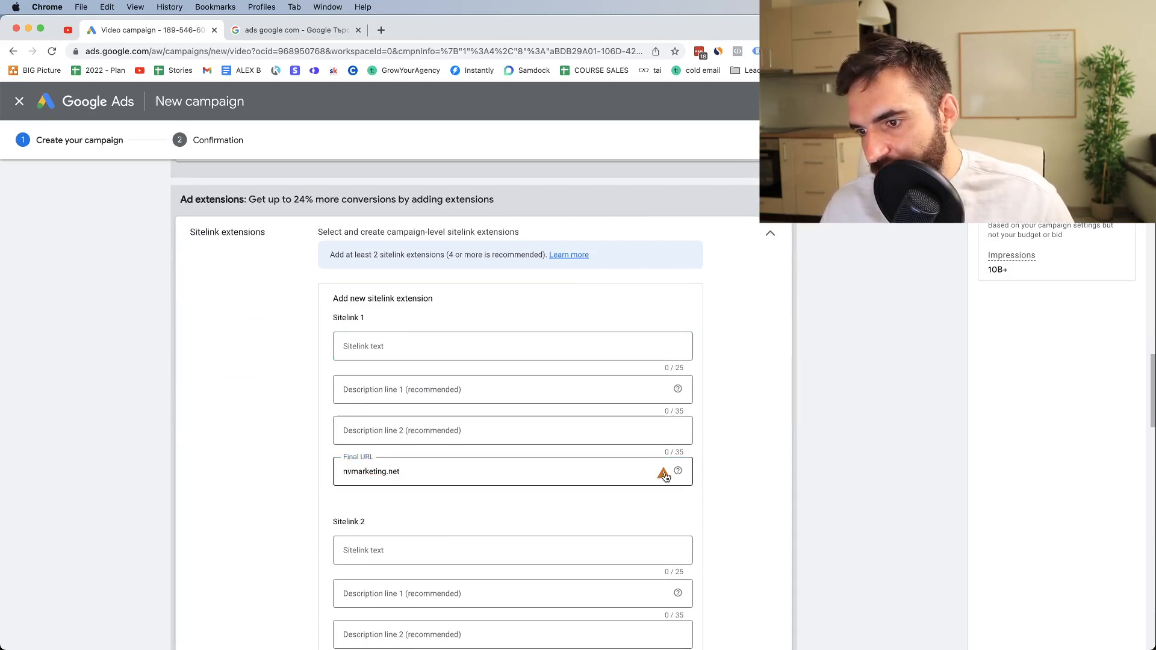
pyautogui.moveTo(665, 475)
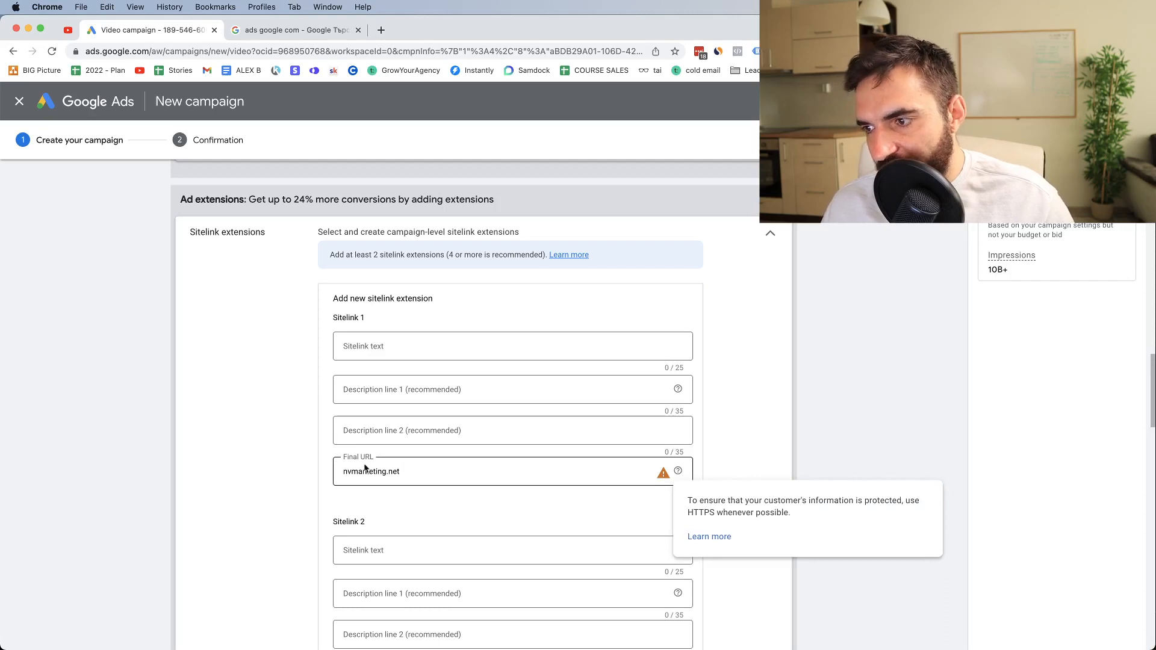
pyautogui.click(344, 472)
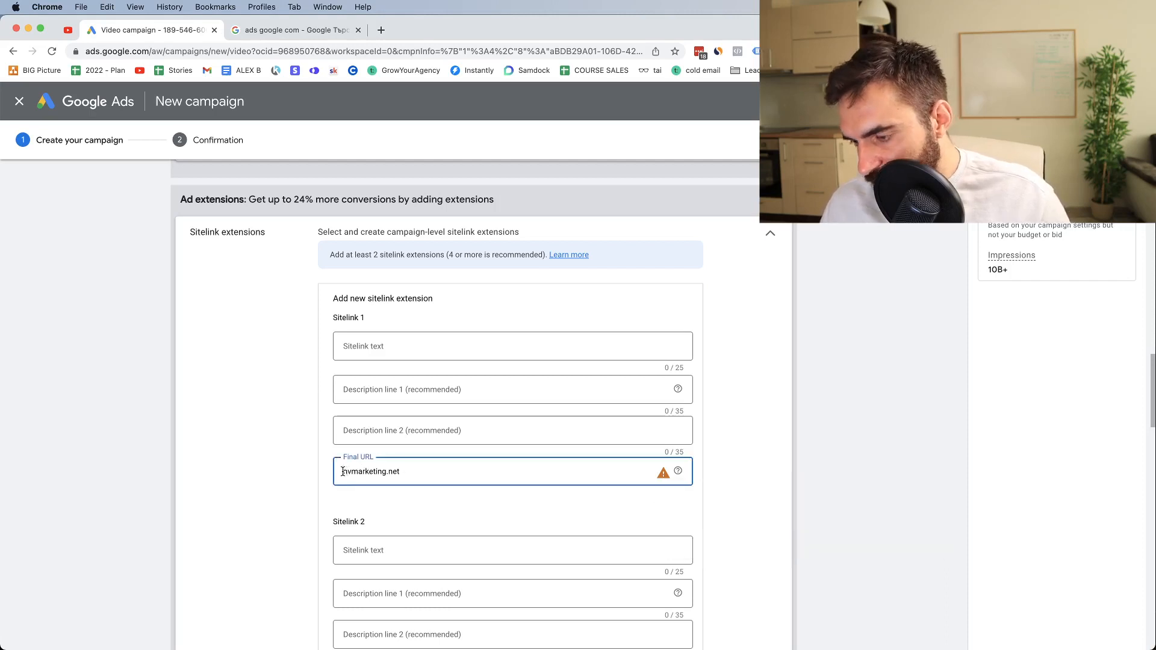
pyautogui.write('https://')
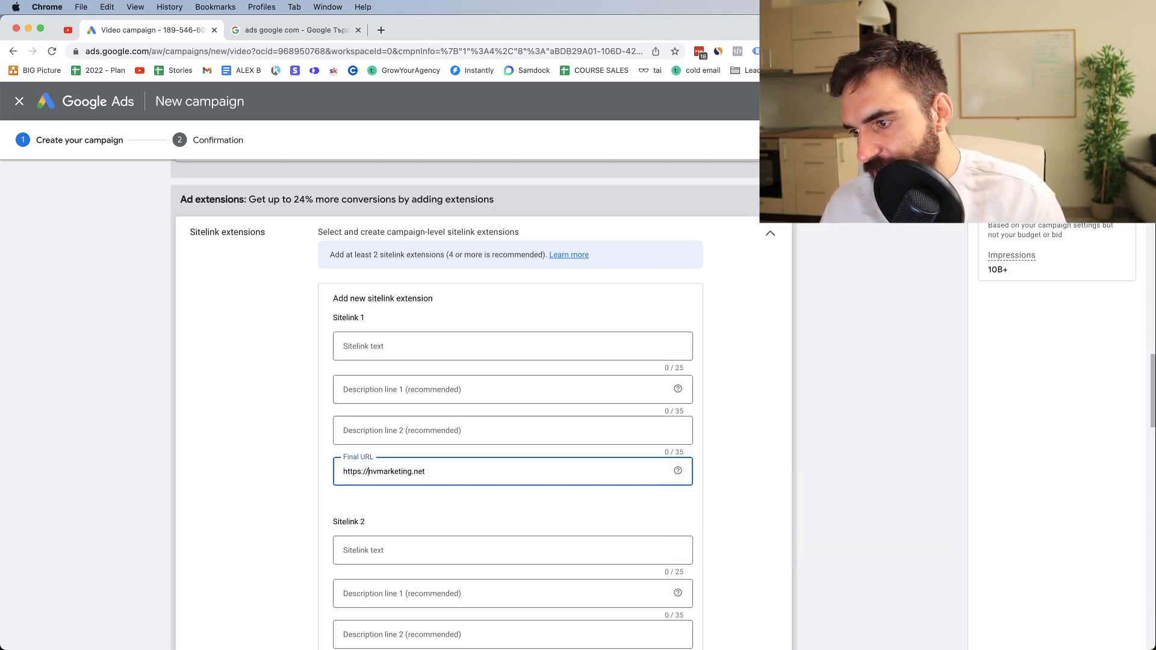
# Enter "Increase Your Sales Today" as the sitelink text of Sitelink 1
pyautogui.click(369, 345)
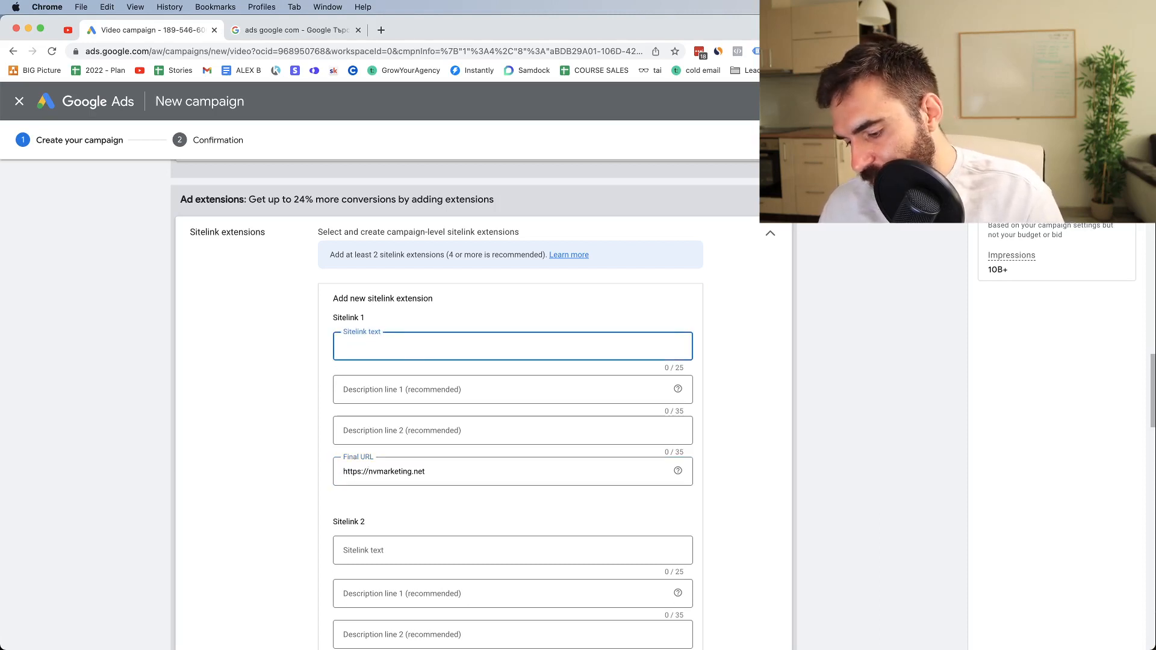
pyautogui.write('Increase You')
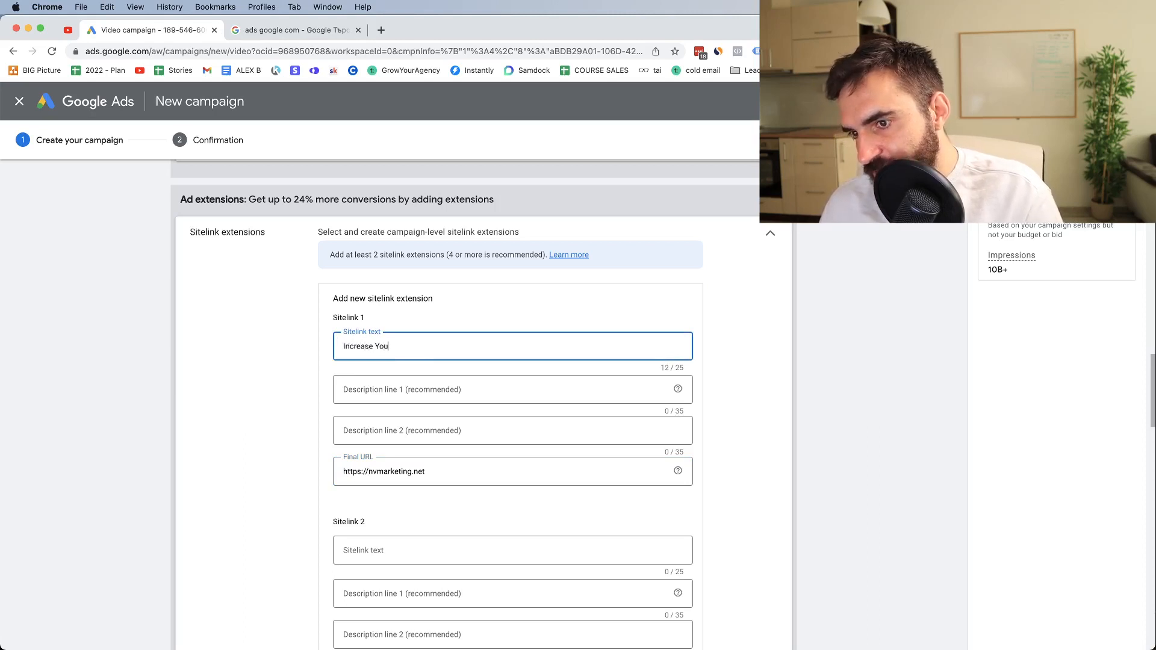
pyautogui.write('r Sales Today')
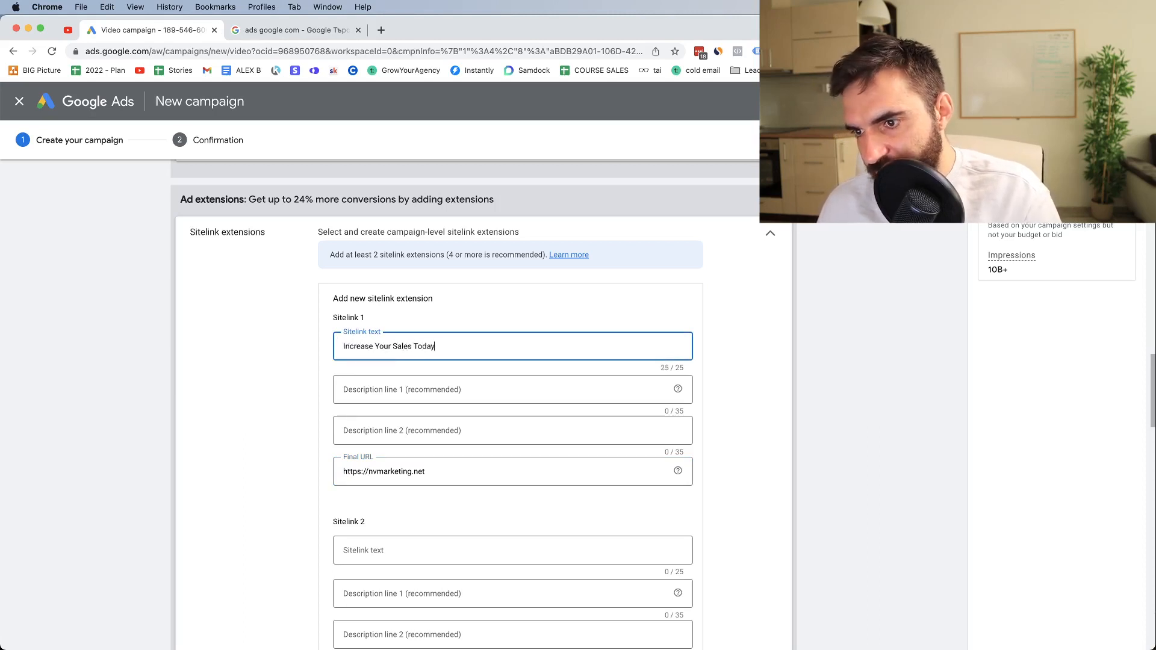
# Enter "YouTube Ads Management" as description line 1 of Sitelink 1, correcting the misspelled last word
pyautogui.click(383, 392)
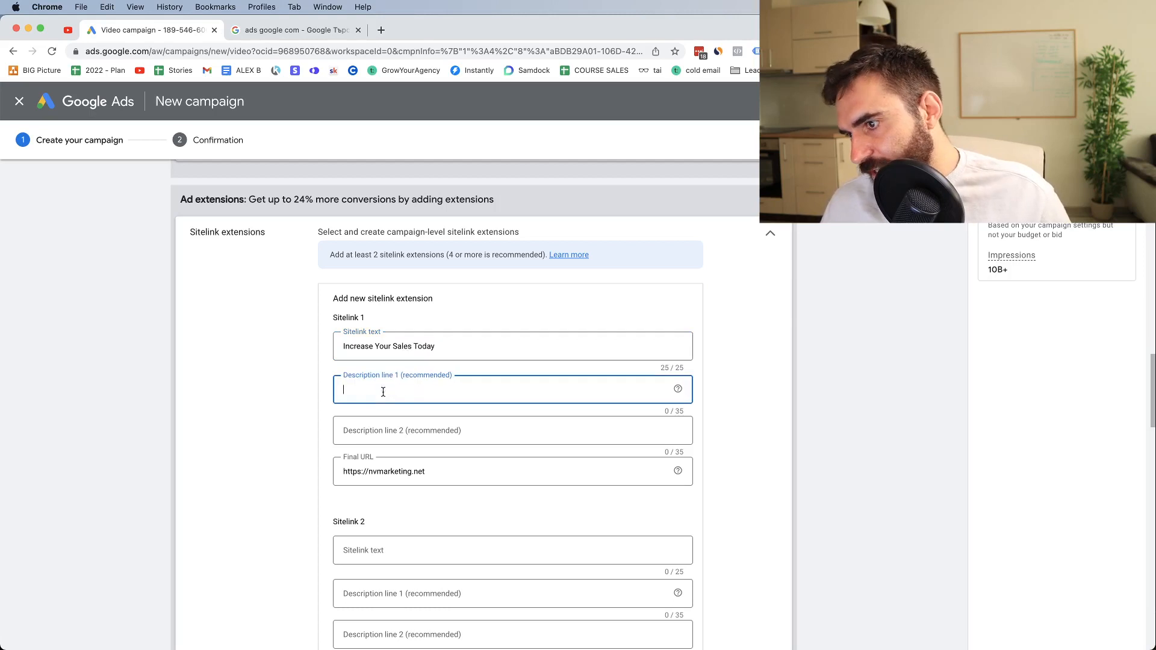
pyautogui.write('YouTu')
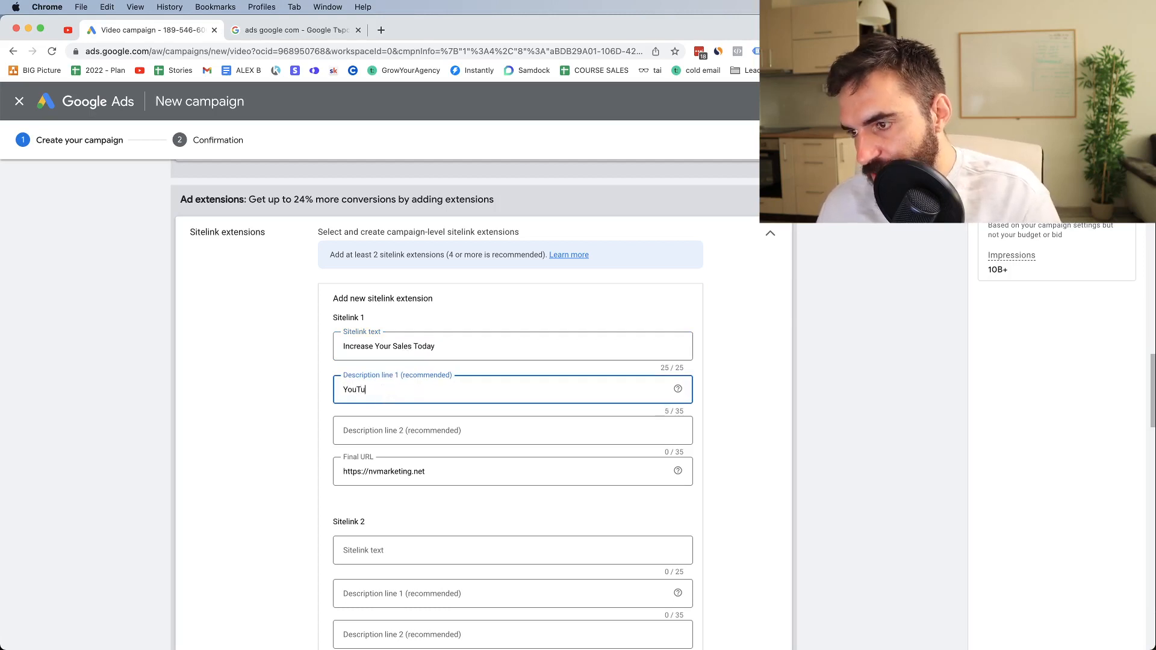
pyautogui.write('be Ads M')
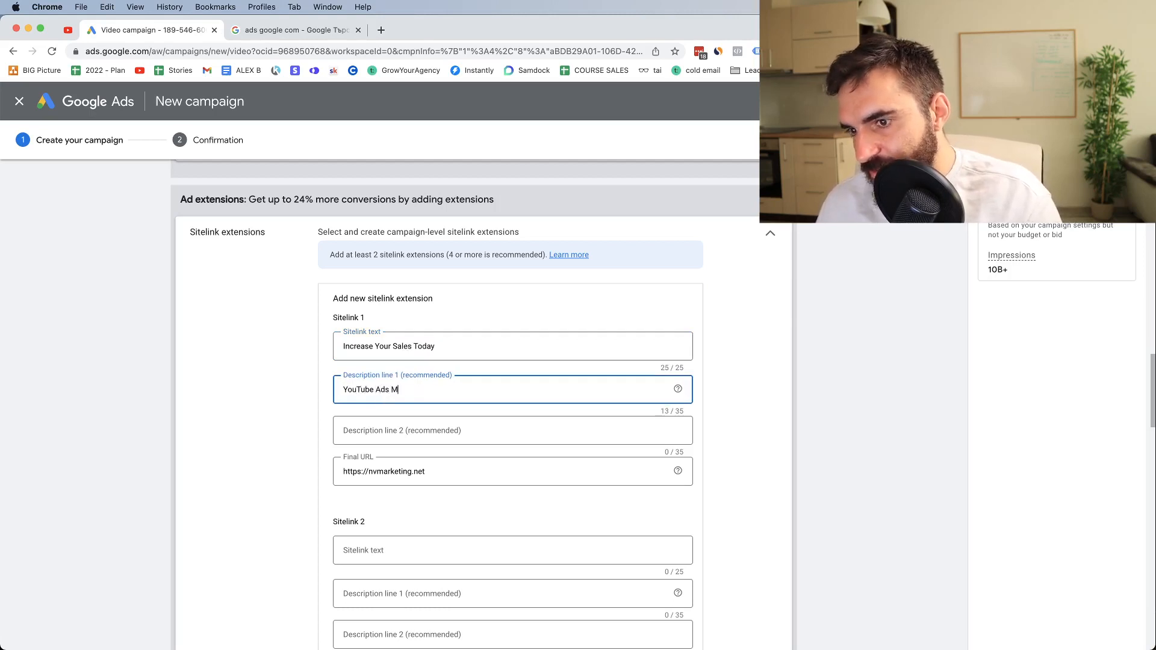
pyautogui.write('anagegment')
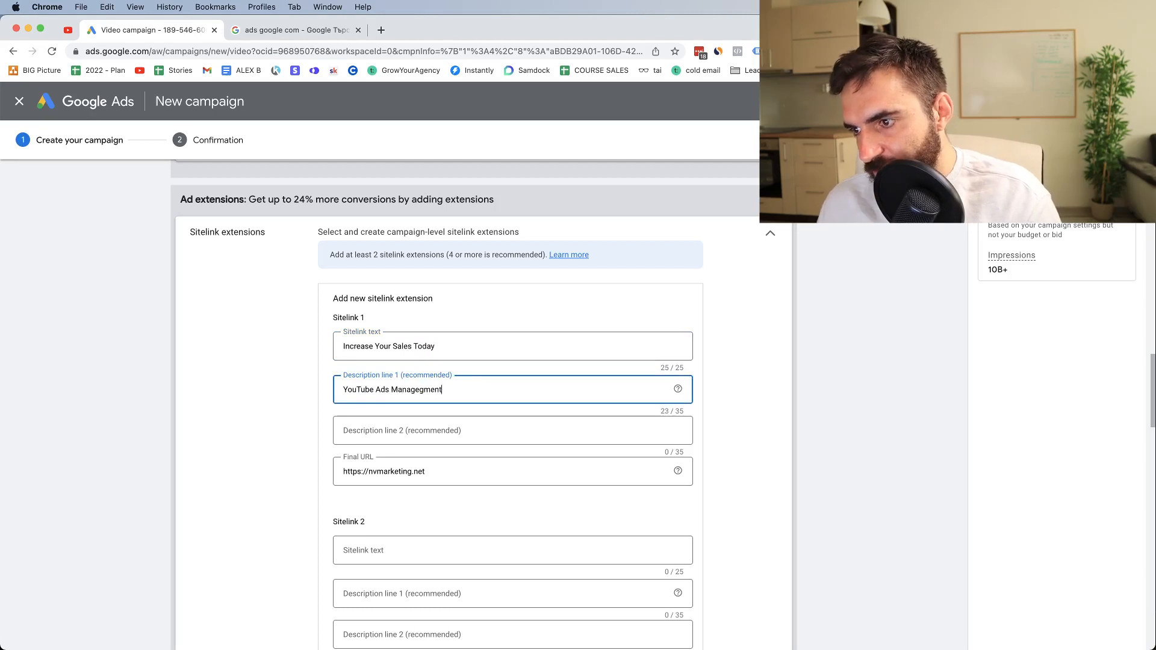
pyautogui.rightClick(425, 391)
pyautogui.click(438, 396)
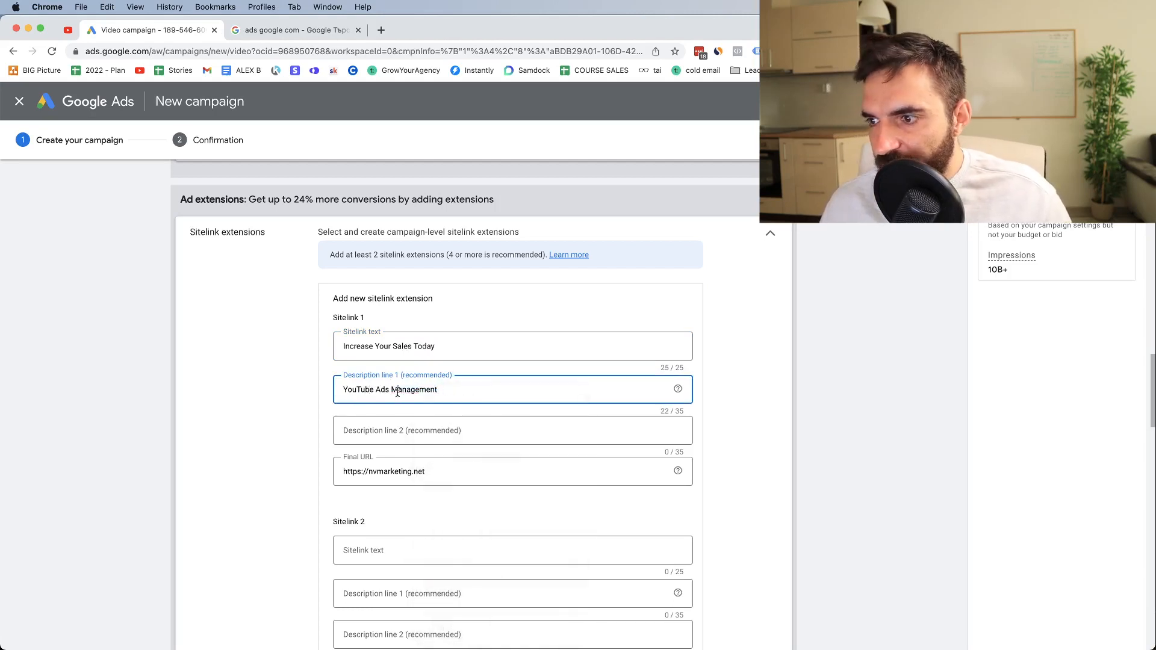
# Fill description line 2 of Sitelink 1 with "Facebook Ads Management", reusing the wording of the first description line
pyautogui.click(390, 443)
pyautogui.write('YouTube Ads Management')
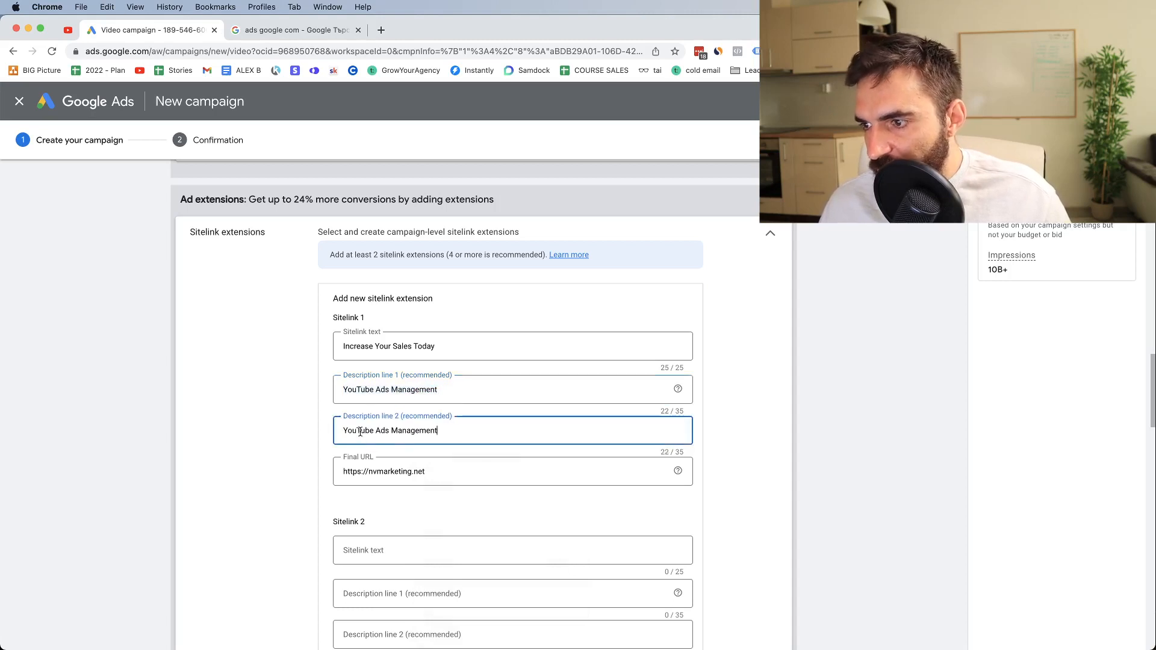
pyautogui.doubleClick(356, 431)
pyautogui.write('Facebook')
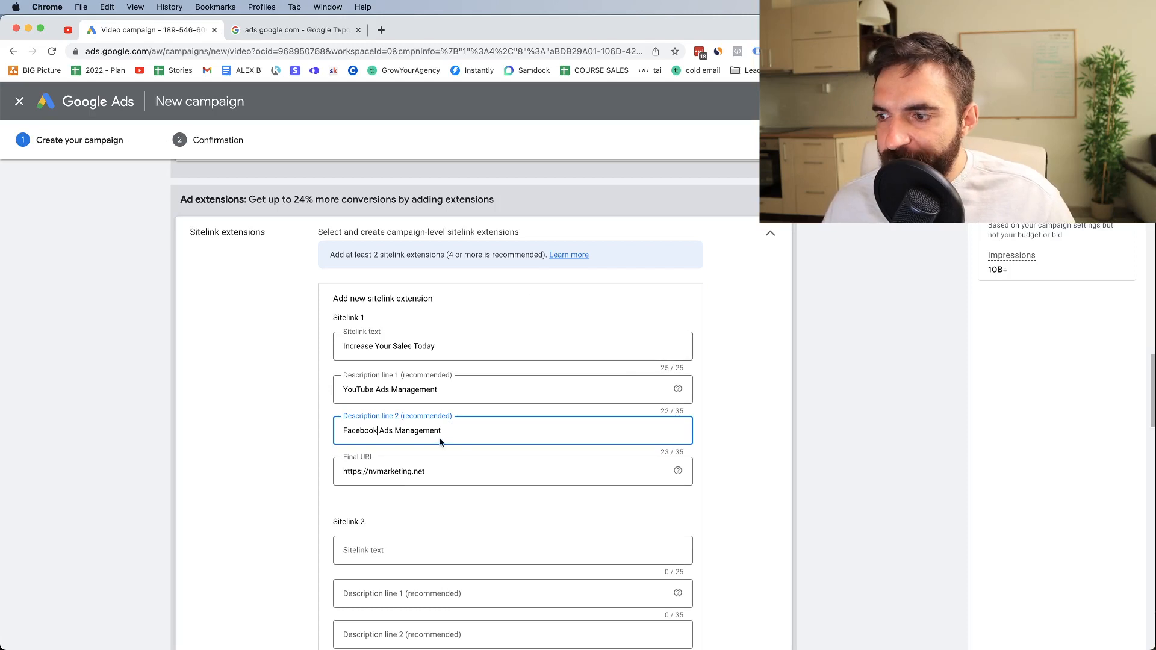
# Expand the campaign's additional settings and switch the Devices option to specific targeting for devices
pyautogui.scroll(-5, 466, 411)
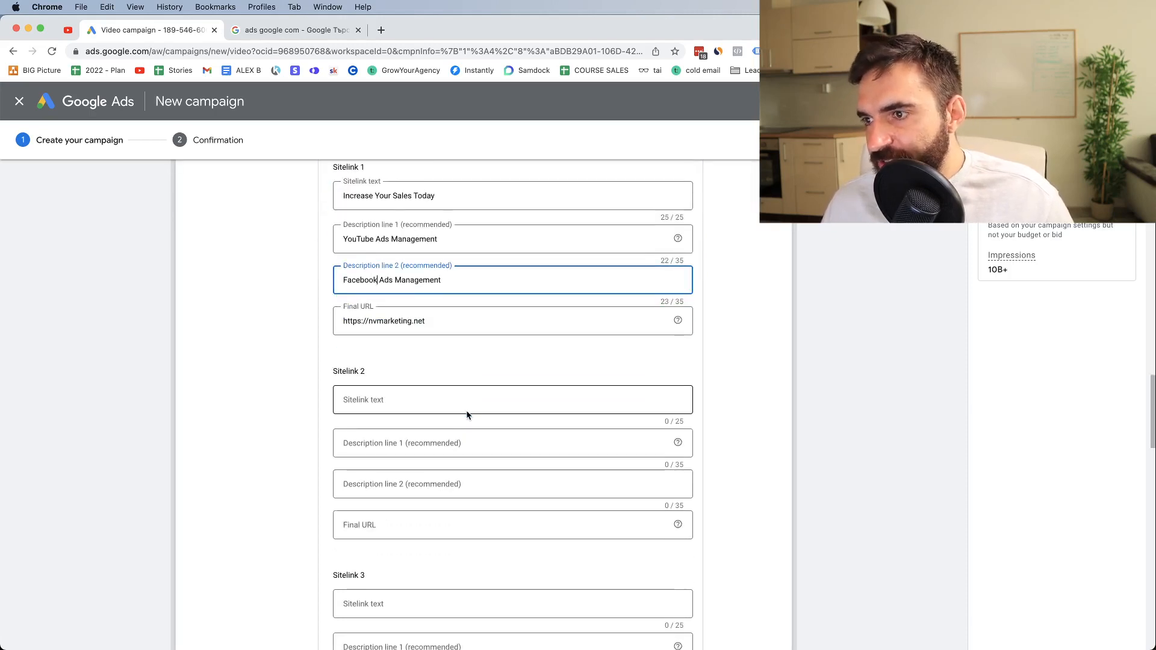
pyautogui.scroll(-15, 467, 415)
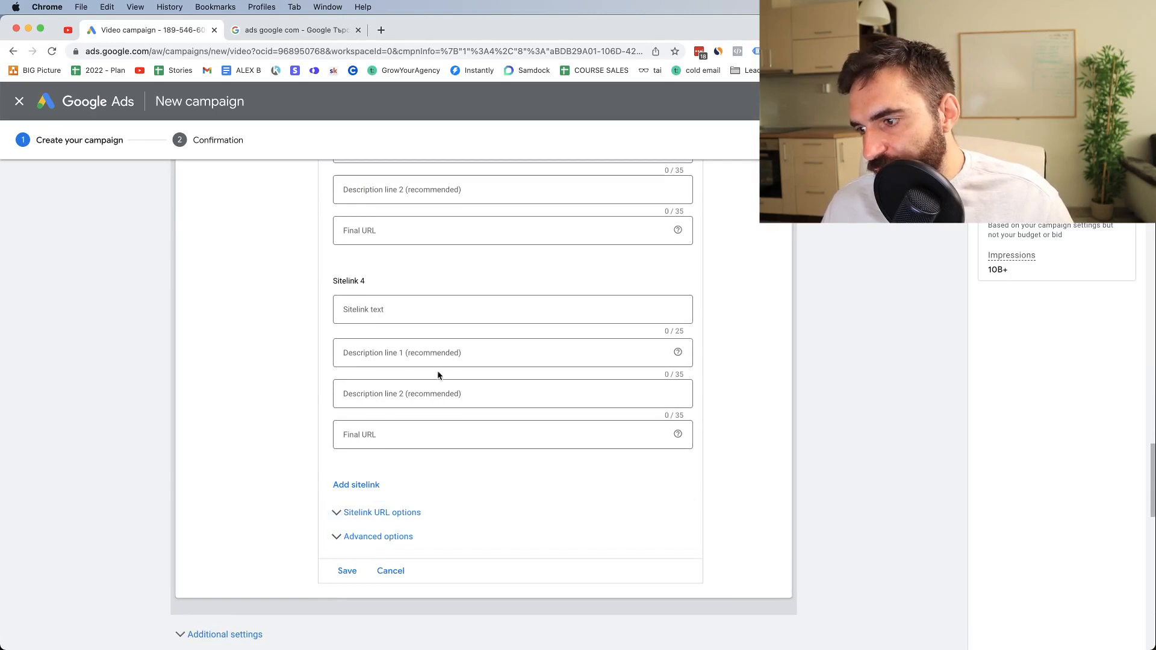
pyautogui.scroll(-8, 361, 446)
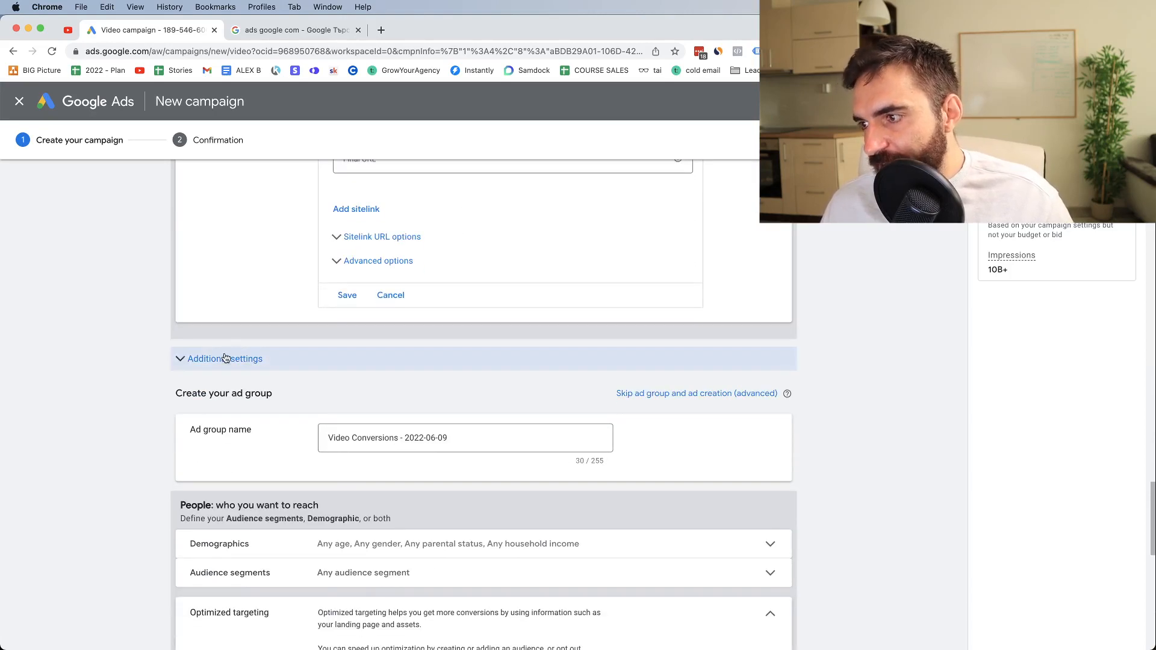
pyautogui.click(225, 358)
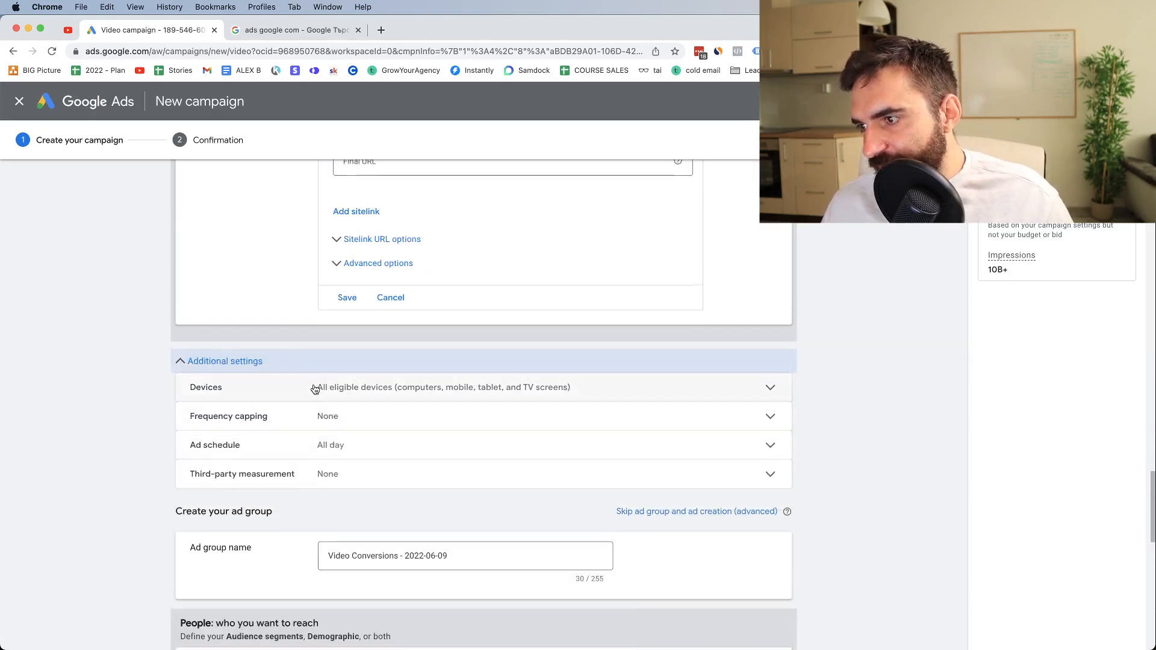
pyautogui.click(313, 377)
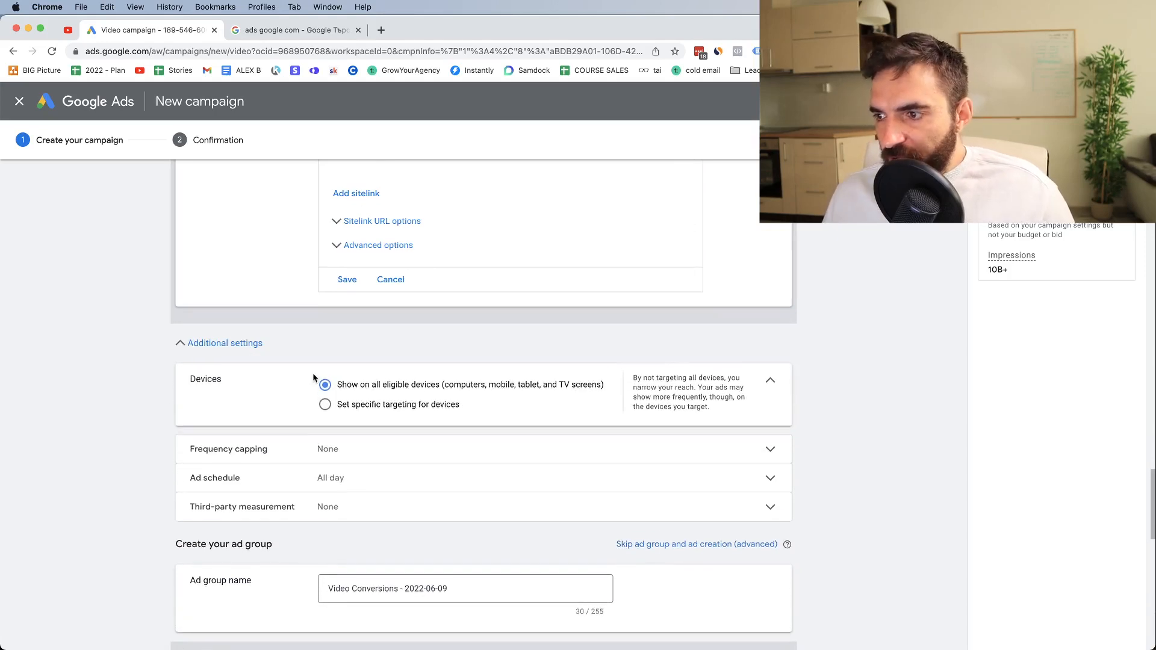
pyautogui.click(325, 404)
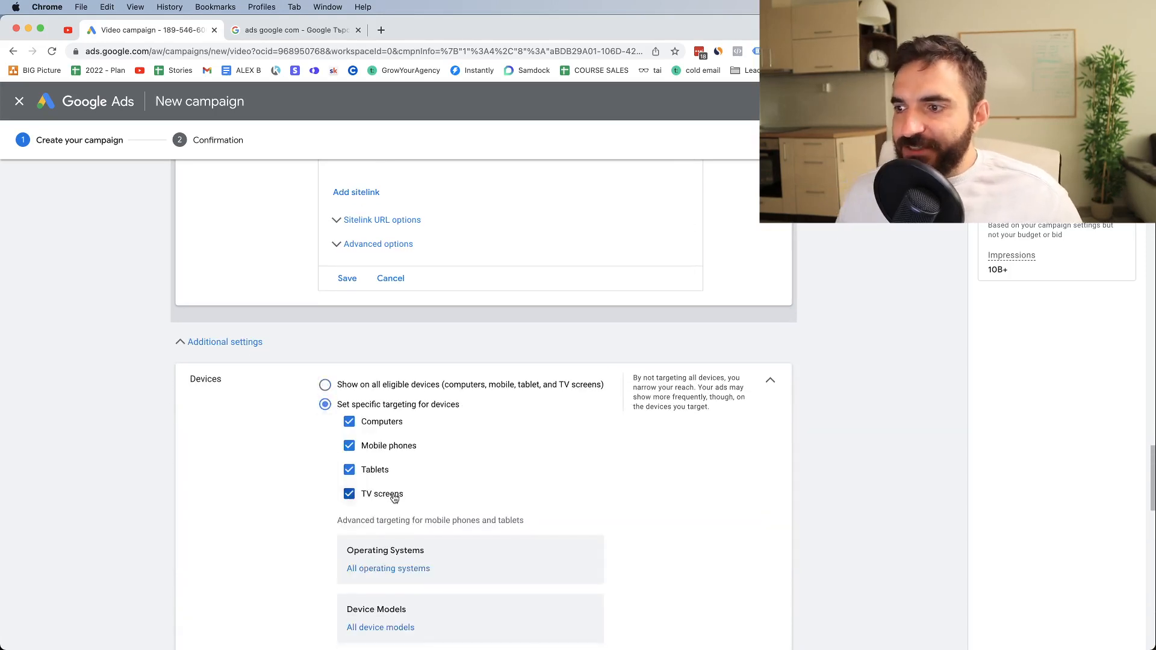
# Try targeting only TV screens and only mobile phones, and re-enable computers, mobile phones, tablets and TV screens
pyautogui.click(351, 473)
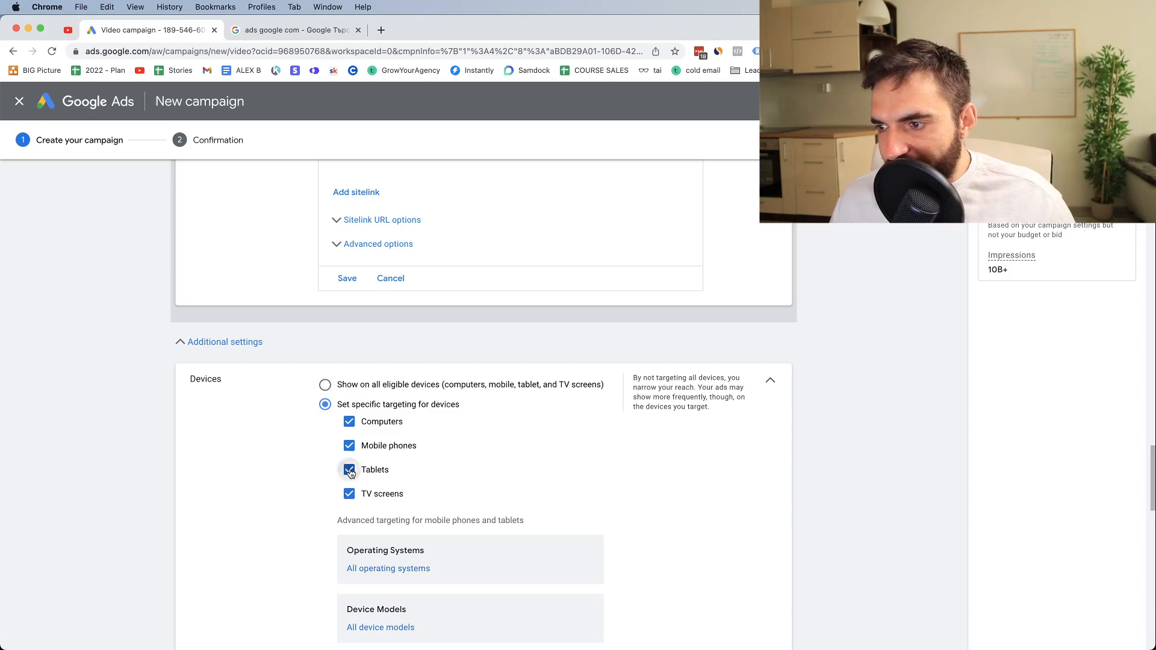
pyautogui.click(350, 445)
pyautogui.click(349, 421)
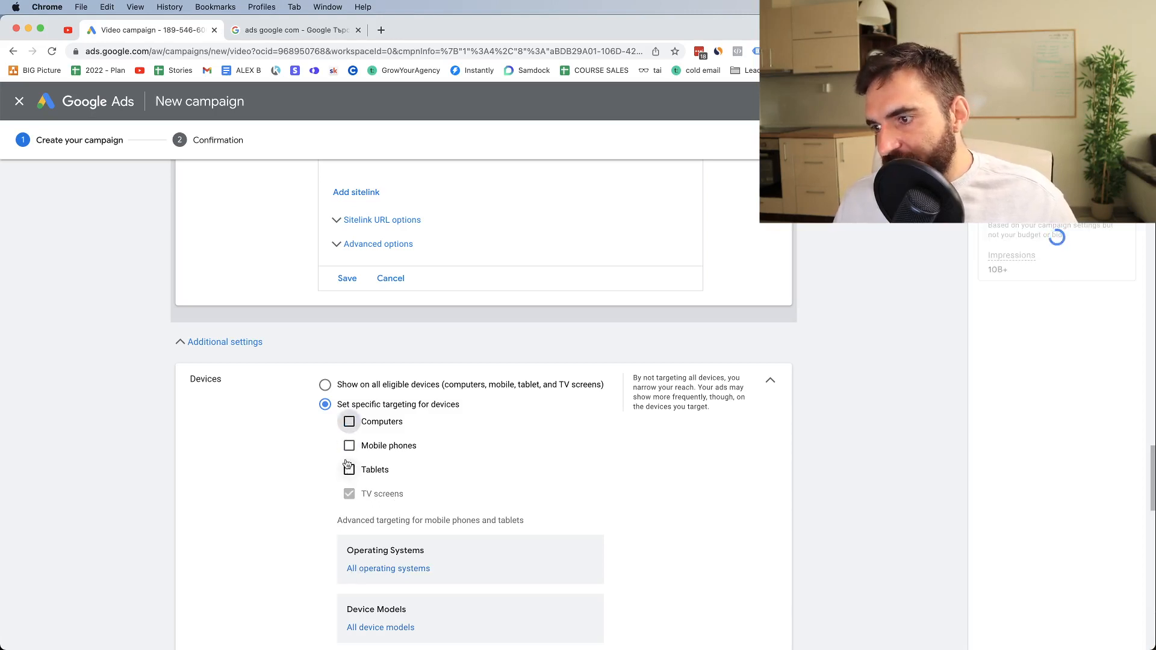
pyautogui.click(349, 445)
pyautogui.click(349, 494)
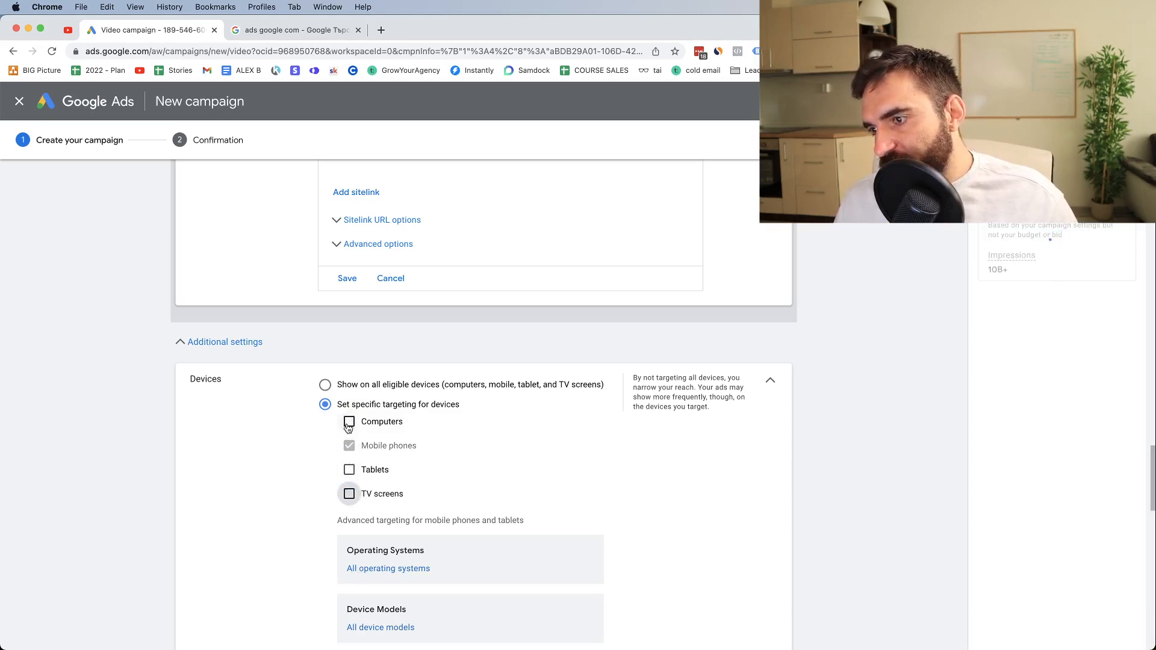
pyautogui.click(349, 424)
pyautogui.click(349, 470)
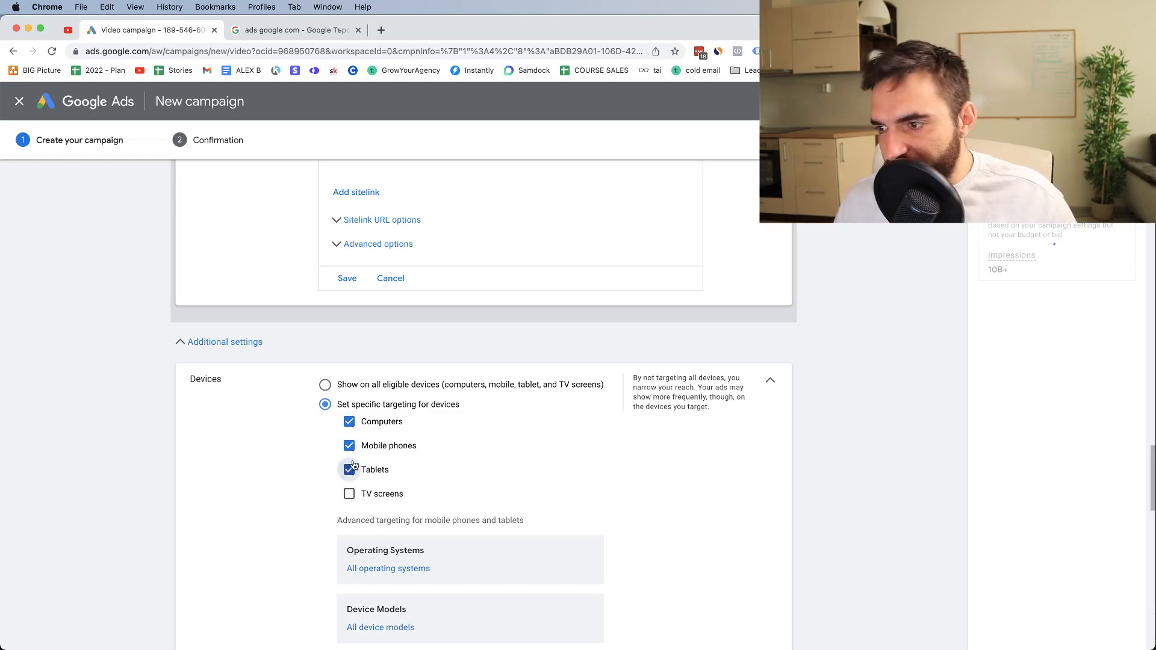
pyautogui.click(349, 493)
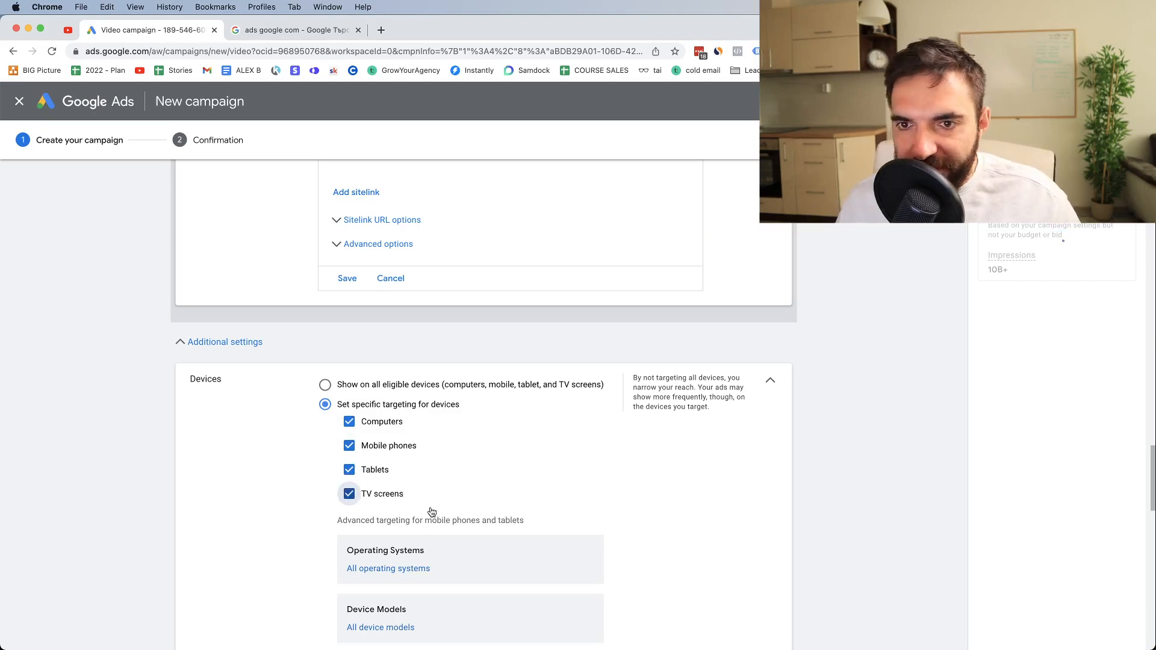
# Review the campaign's frequency capping options for limiting impressions and views per user
pyautogui.scroll(-4, 431, 512)
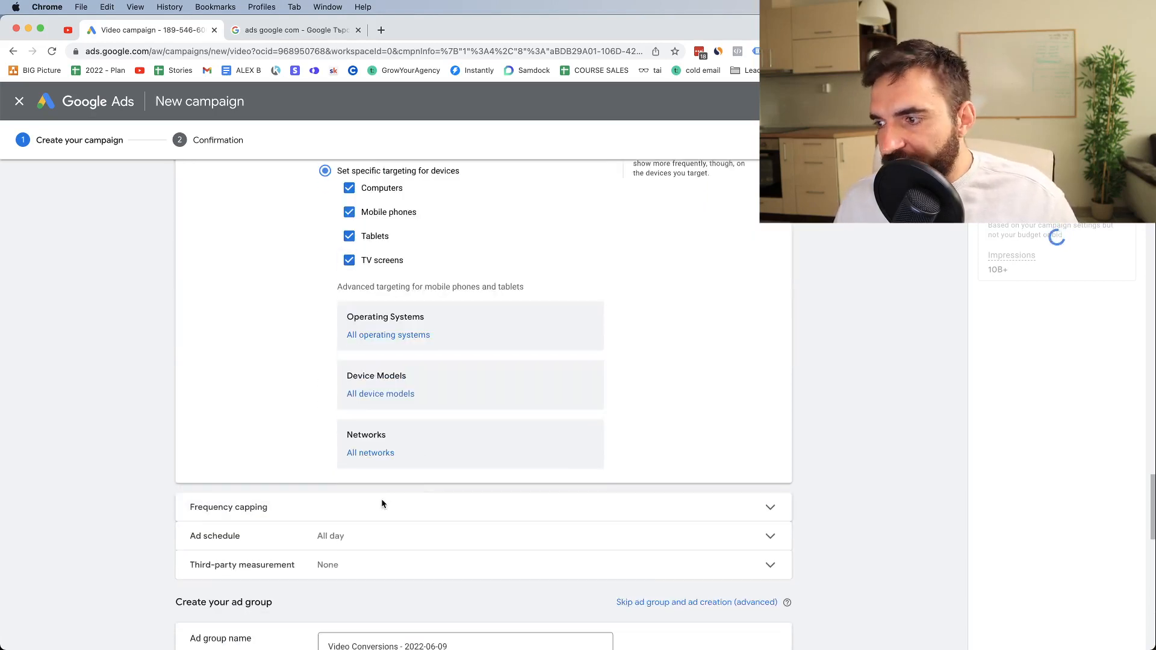
pyautogui.click(382, 500)
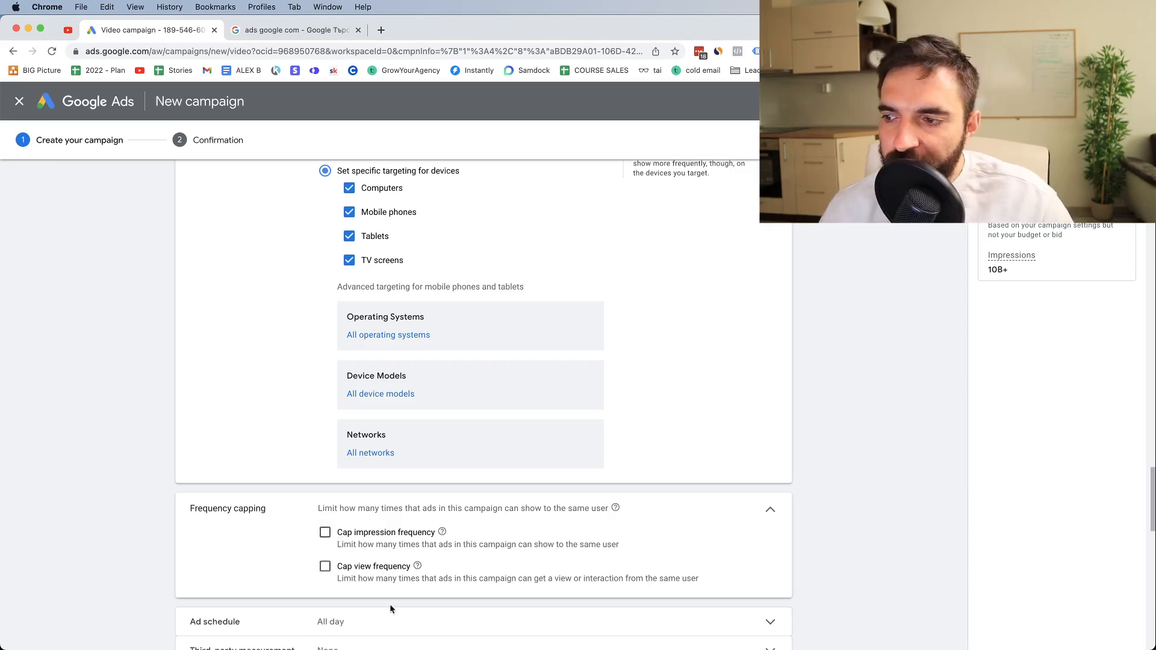
pyautogui.scroll(-5, 468, 533)
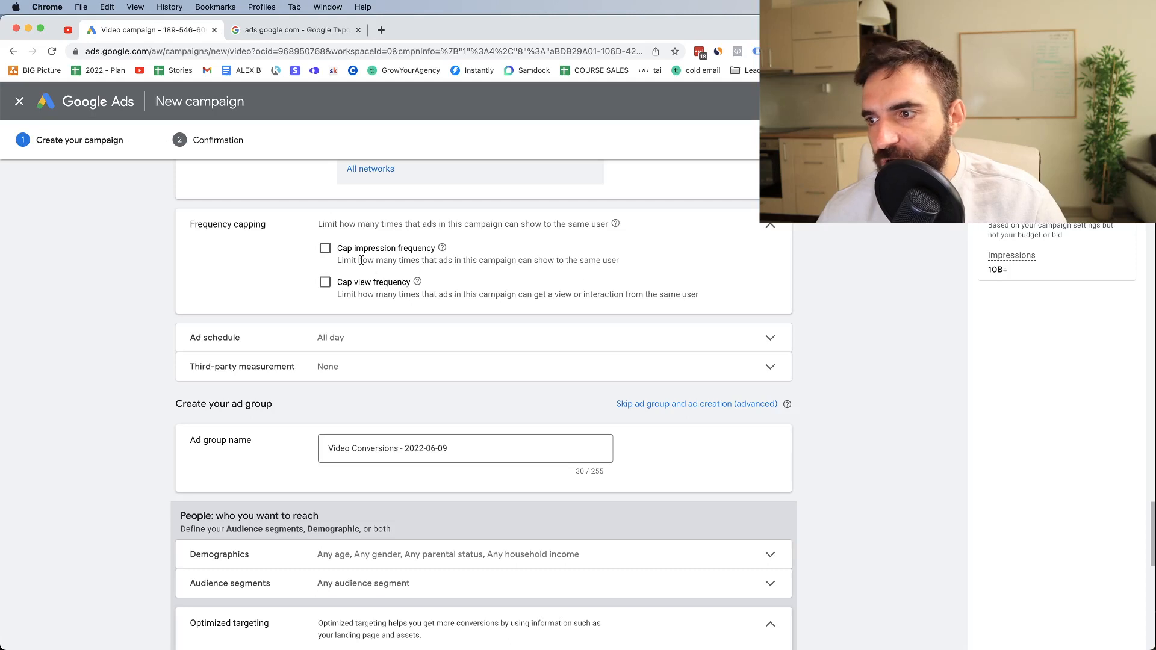
pyautogui.moveTo(340, 260); pyautogui.dragTo(420, 267)
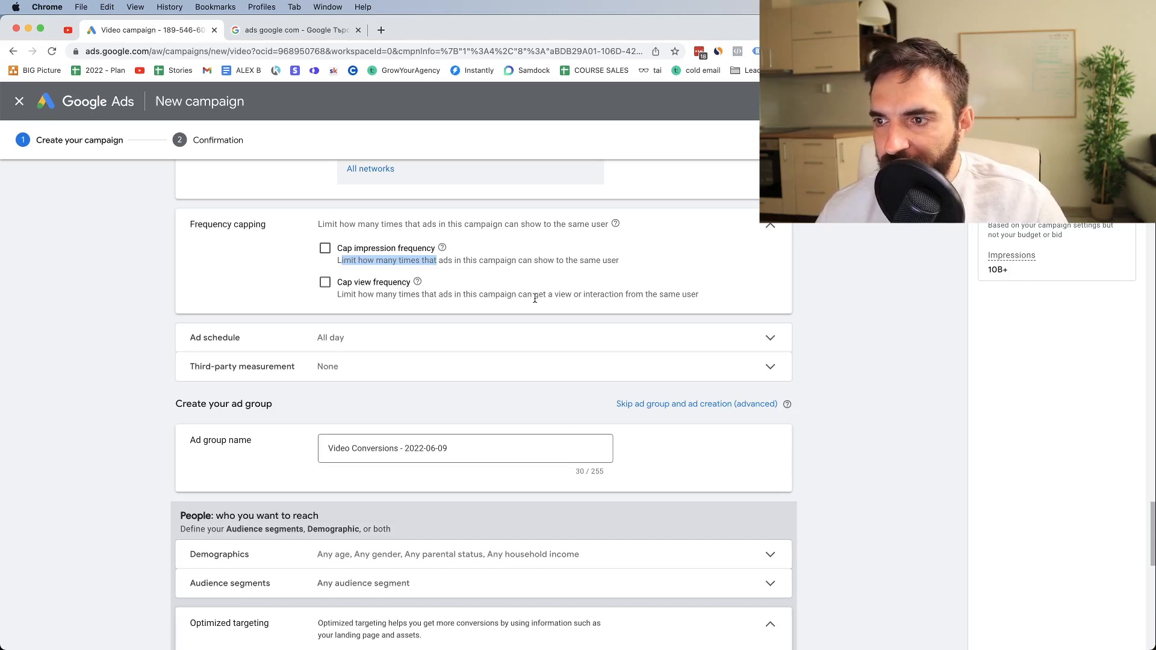
pyautogui.doubleClick(555, 297)
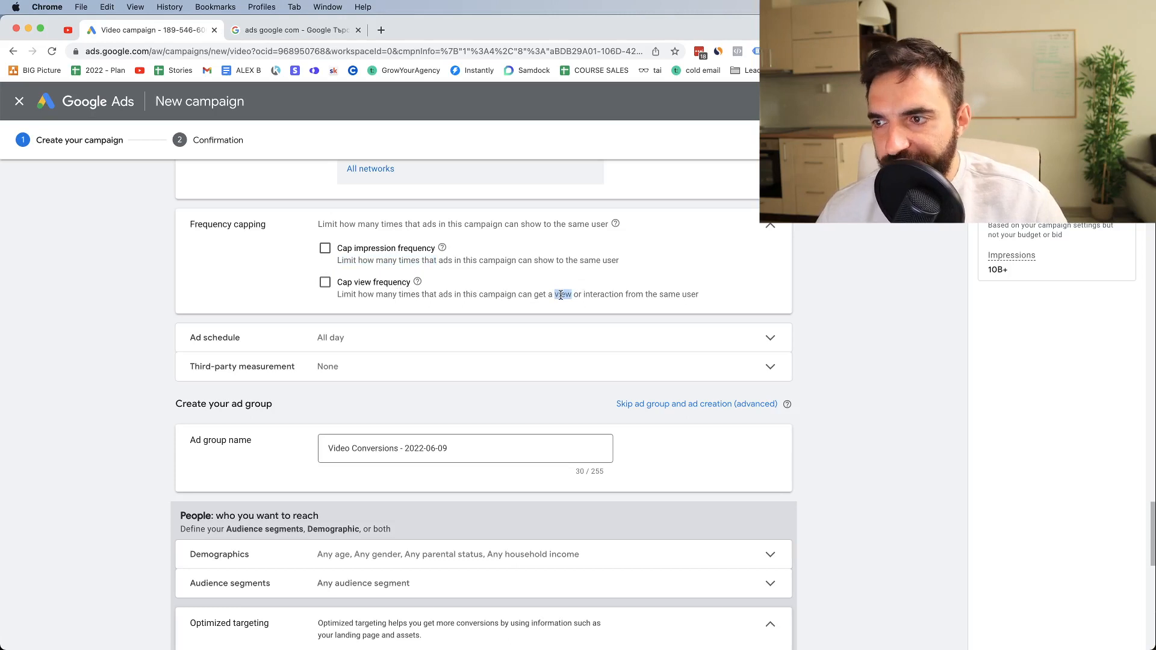
pyautogui.click(524, 274)
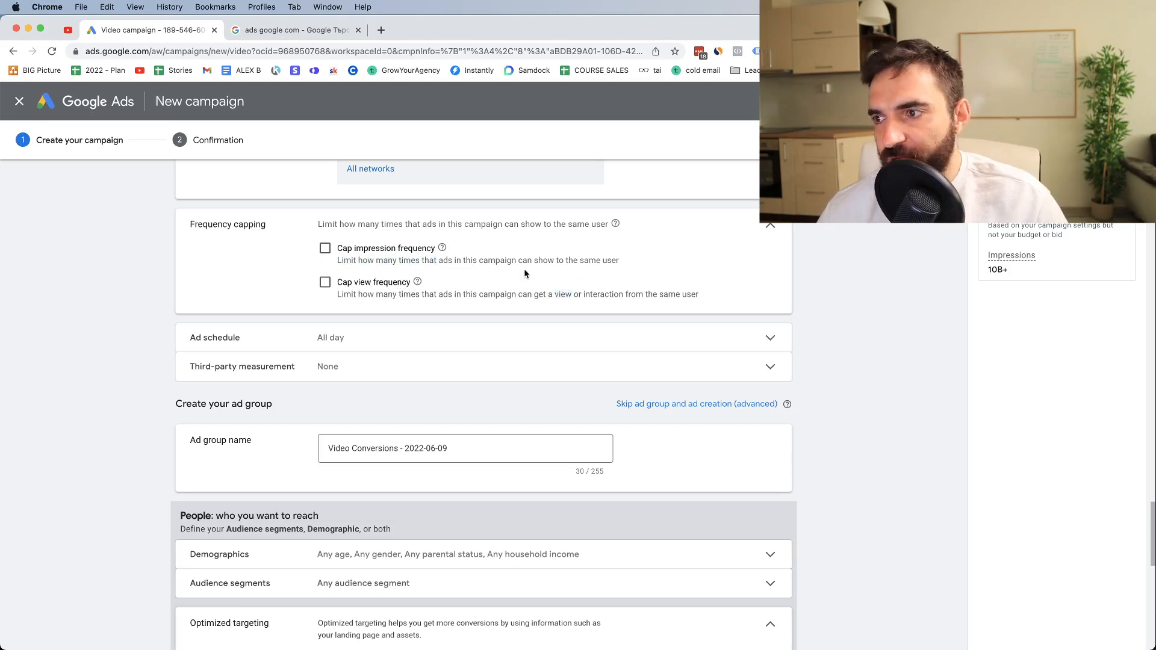
# Try capping the view frequency at 7 views per week
pyautogui.click(325, 282)
pyautogui.click(387, 344)
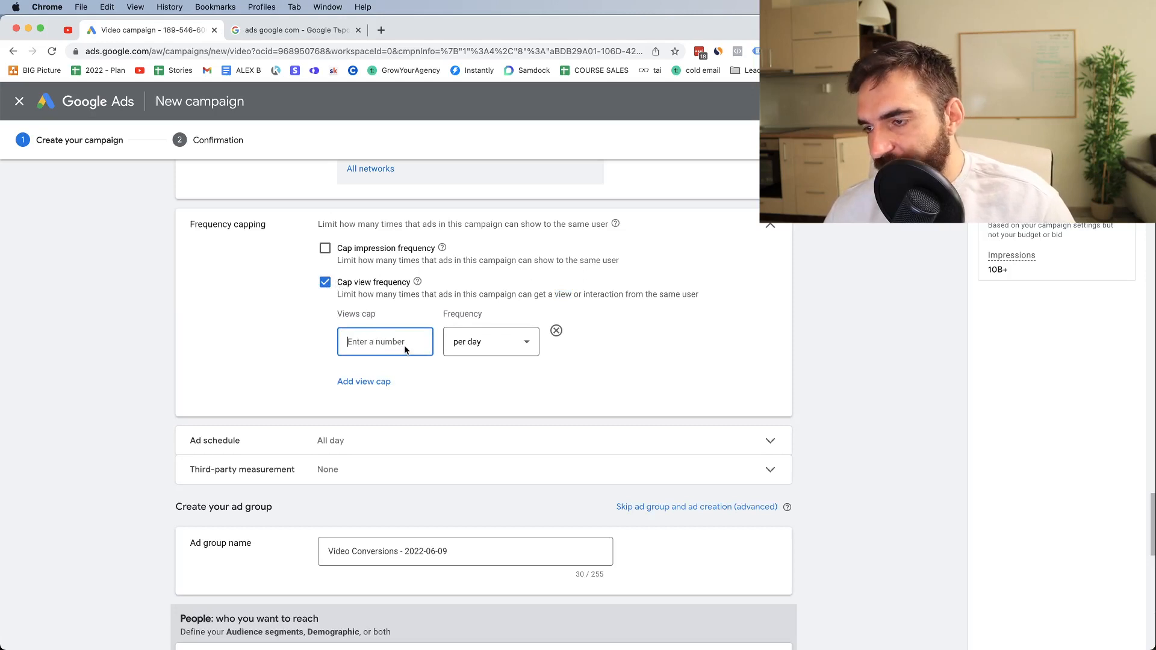
pyautogui.write('6')
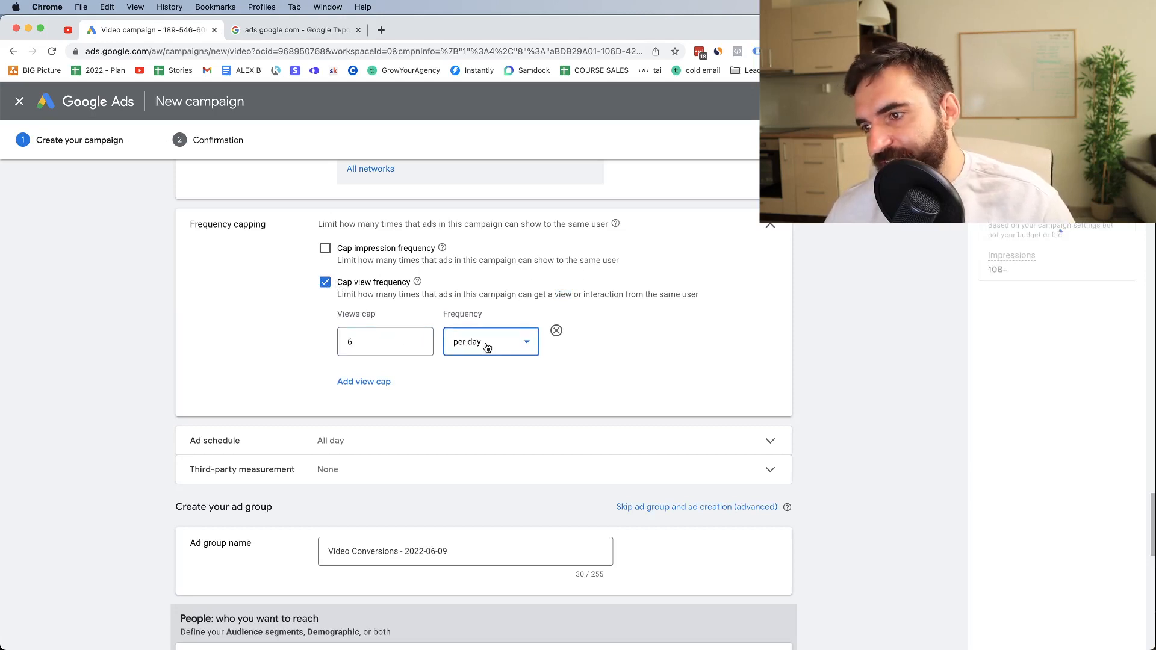
pyautogui.click(487, 343)
pyautogui.click(481, 380)
pyautogui.click(400, 353)
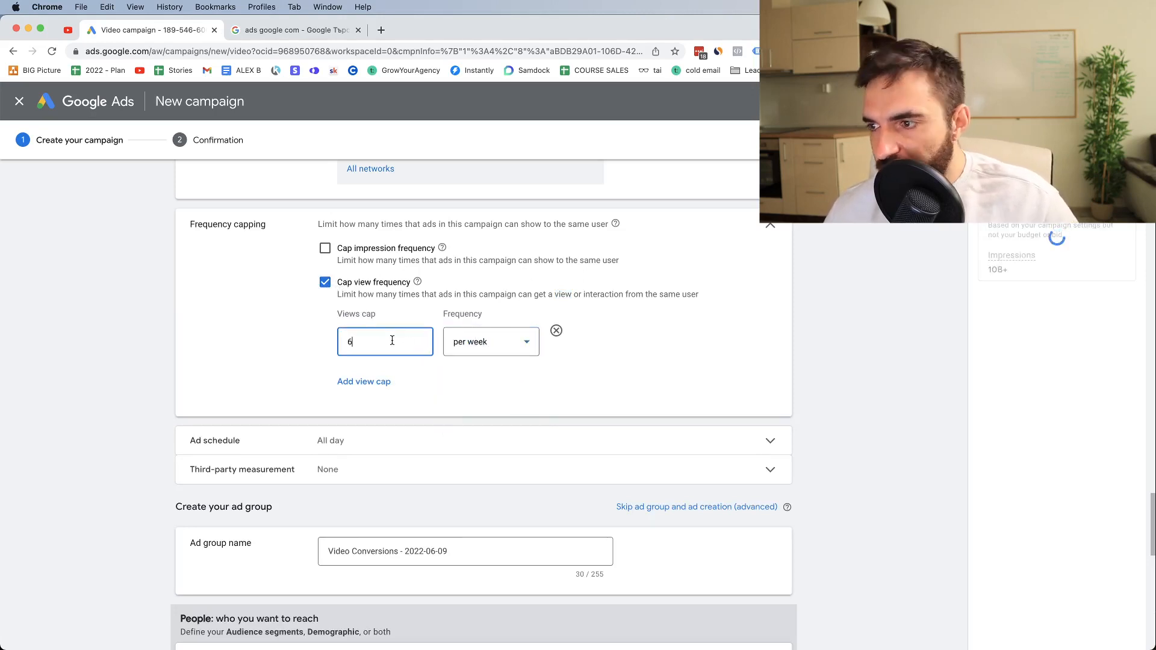
pyautogui.press('BackSpace')
pyautogui.write('7')
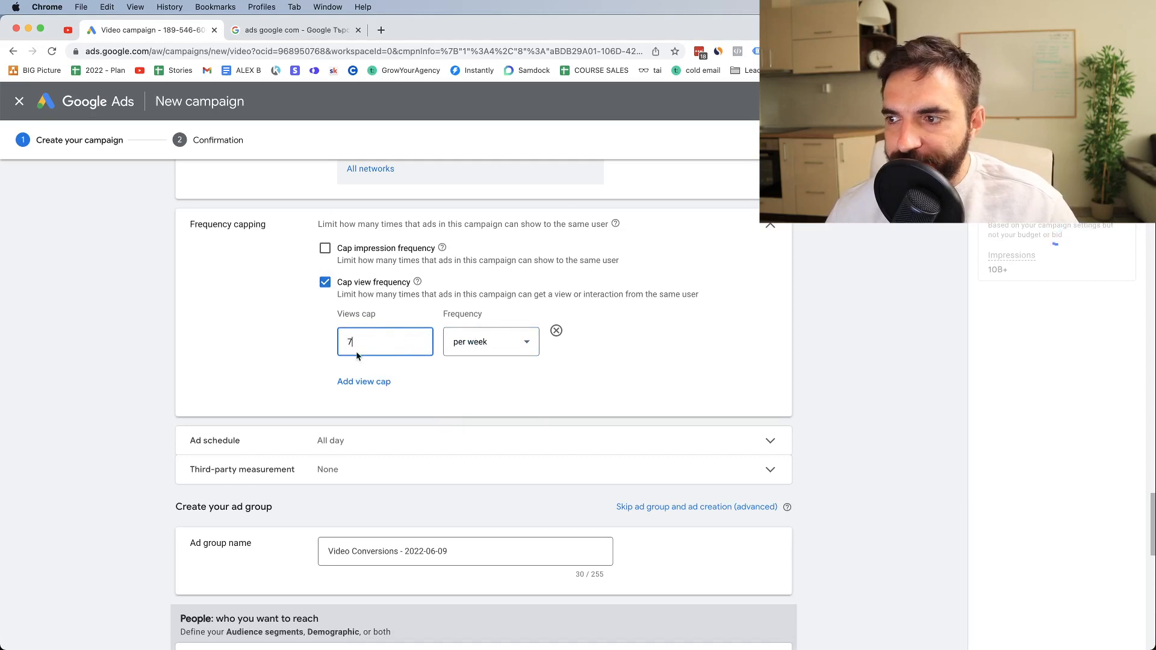
# Try adding a second view cap, remove it, and turn the view frequency cap off
pyautogui.click(348, 383)
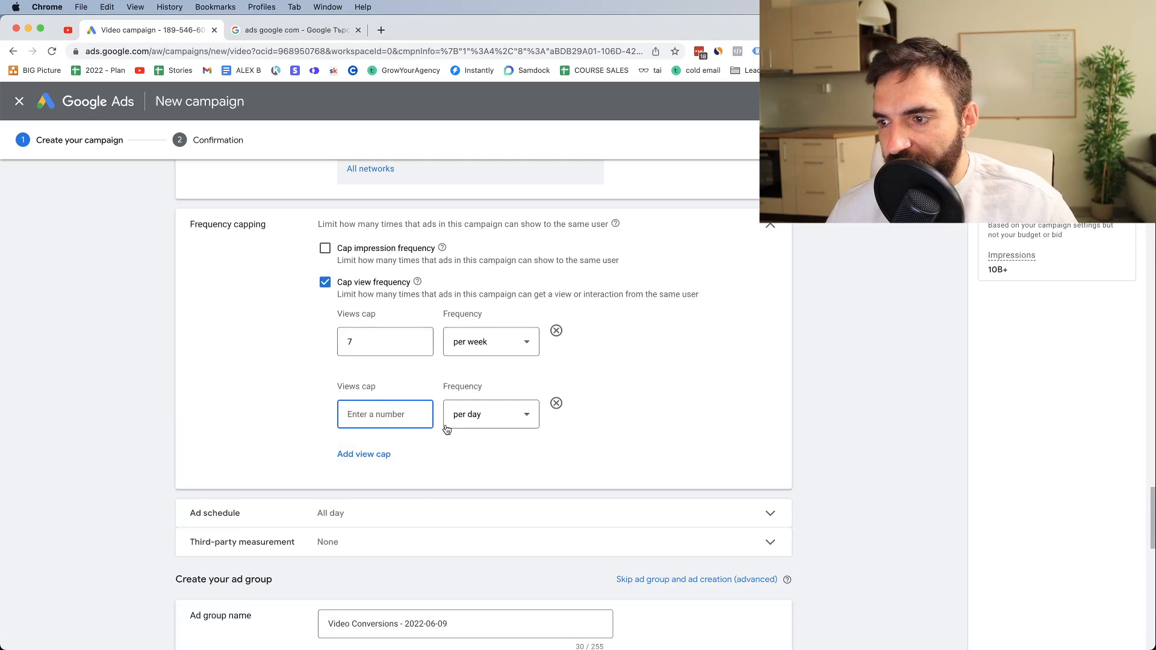
pyautogui.click(557, 403)
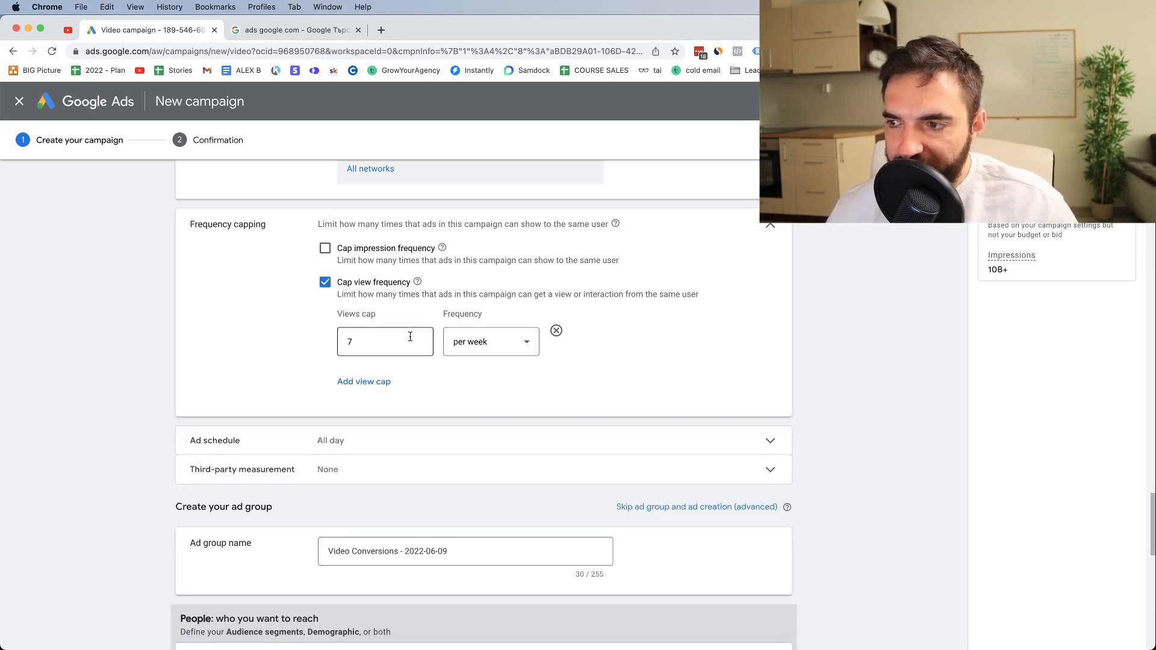
pyautogui.click(330, 288)
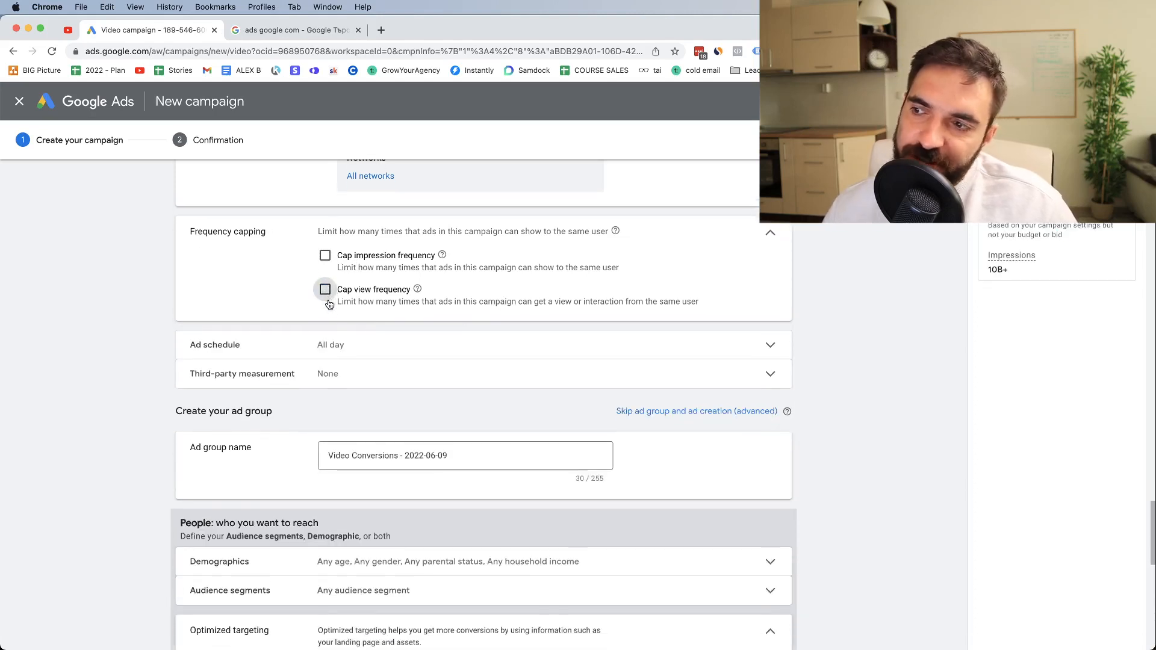
pyautogui.click(328, 293)
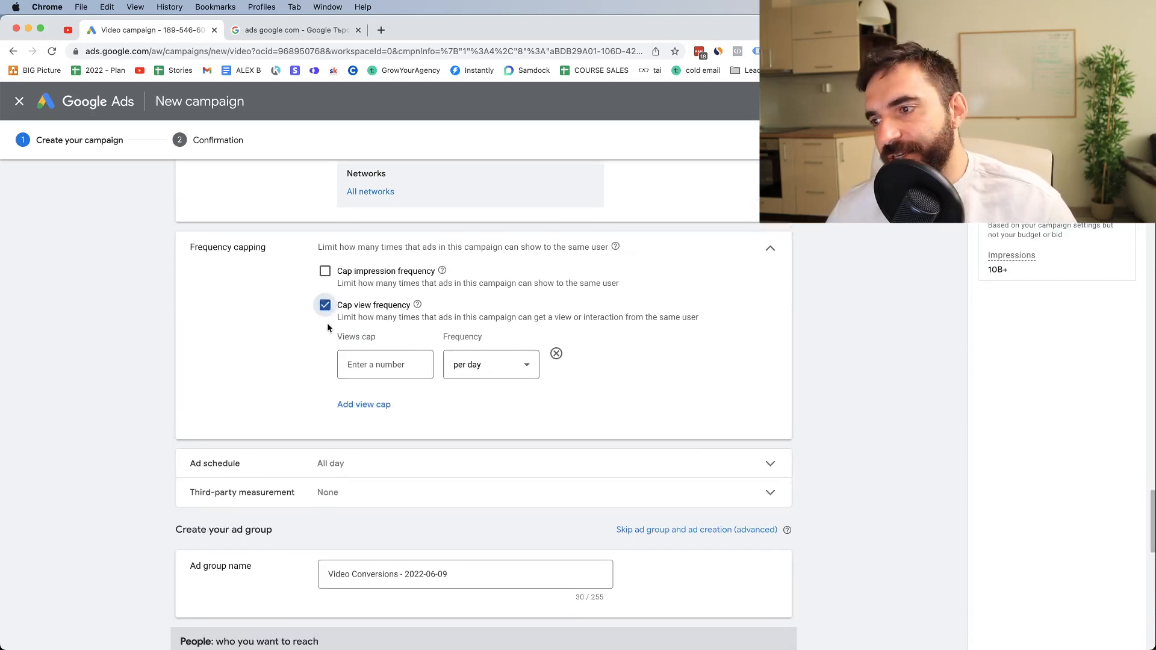
pyautogui.click(326, 306)
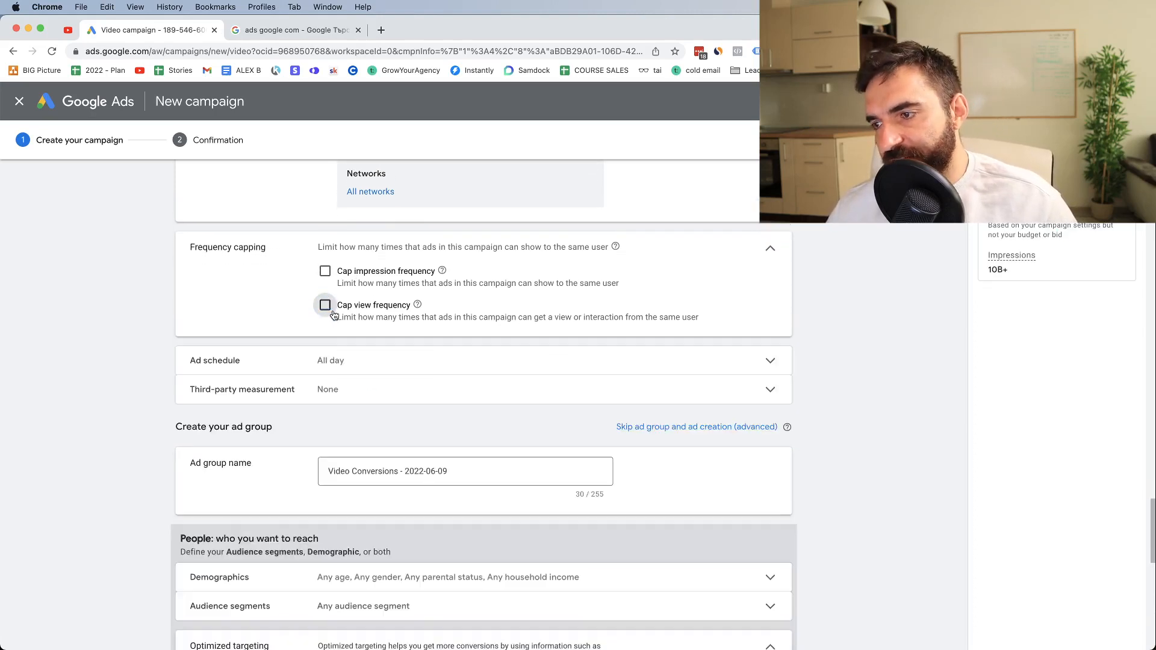
# Schedule the ads for Mondays - Fridays from 5:00 AM to 12:00 AM, with no additional schedule row
pyautogui.click(328, 362)
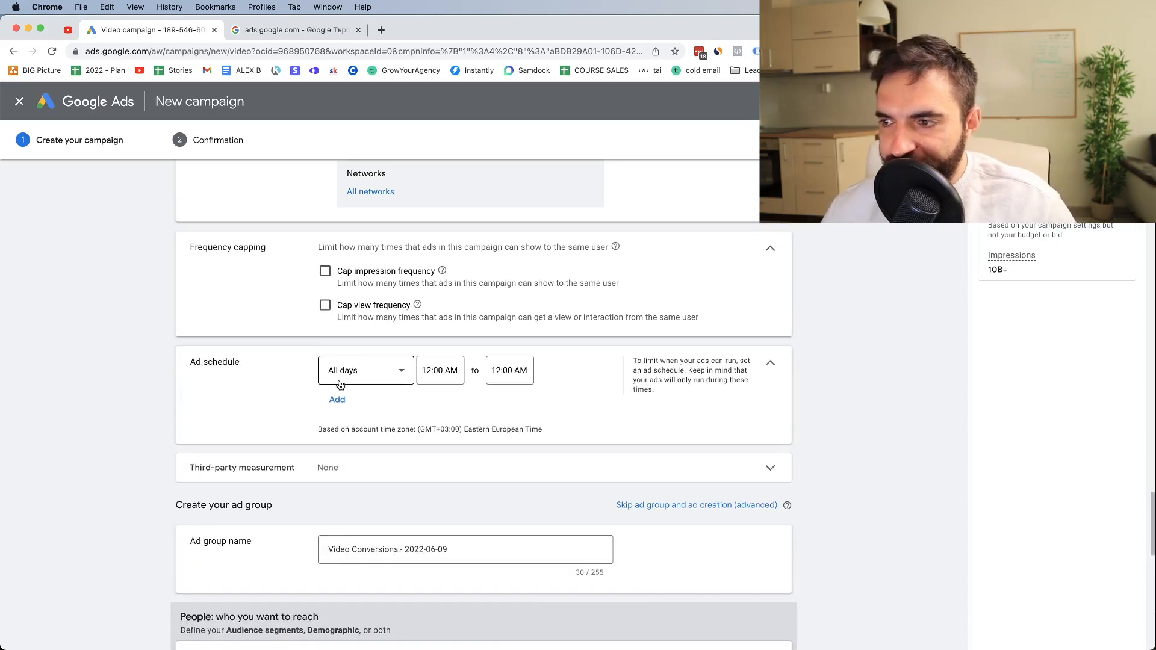
pyautogui.click(332, 399)
pyautogui.click(357, 371)
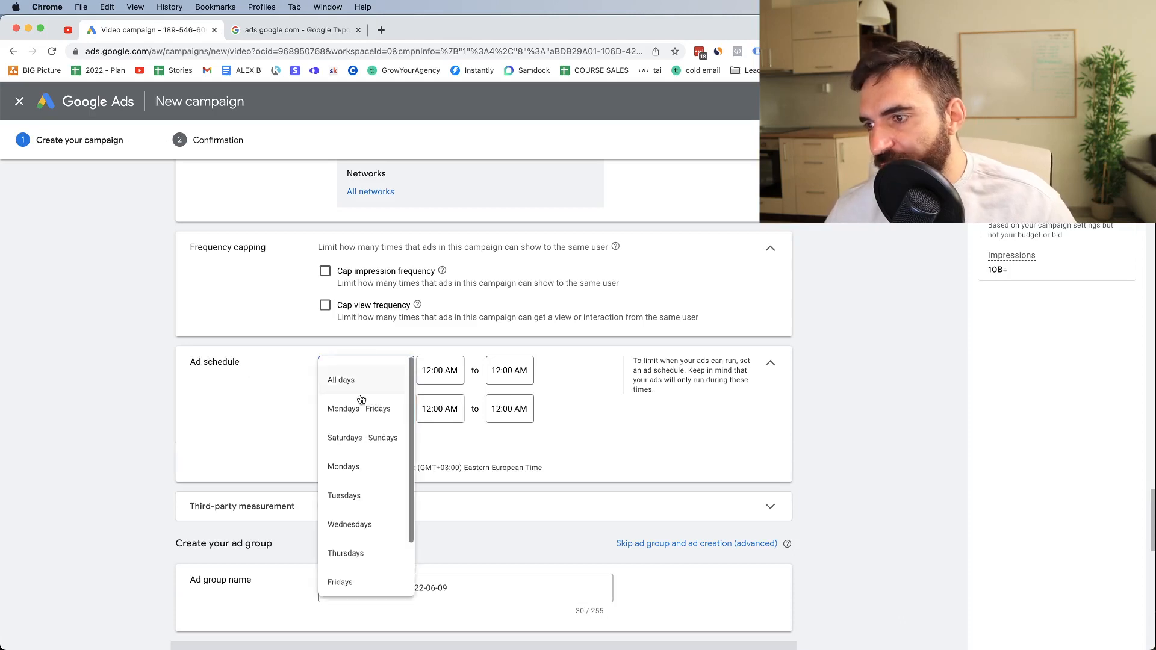
pyautogui.click(356, 411)
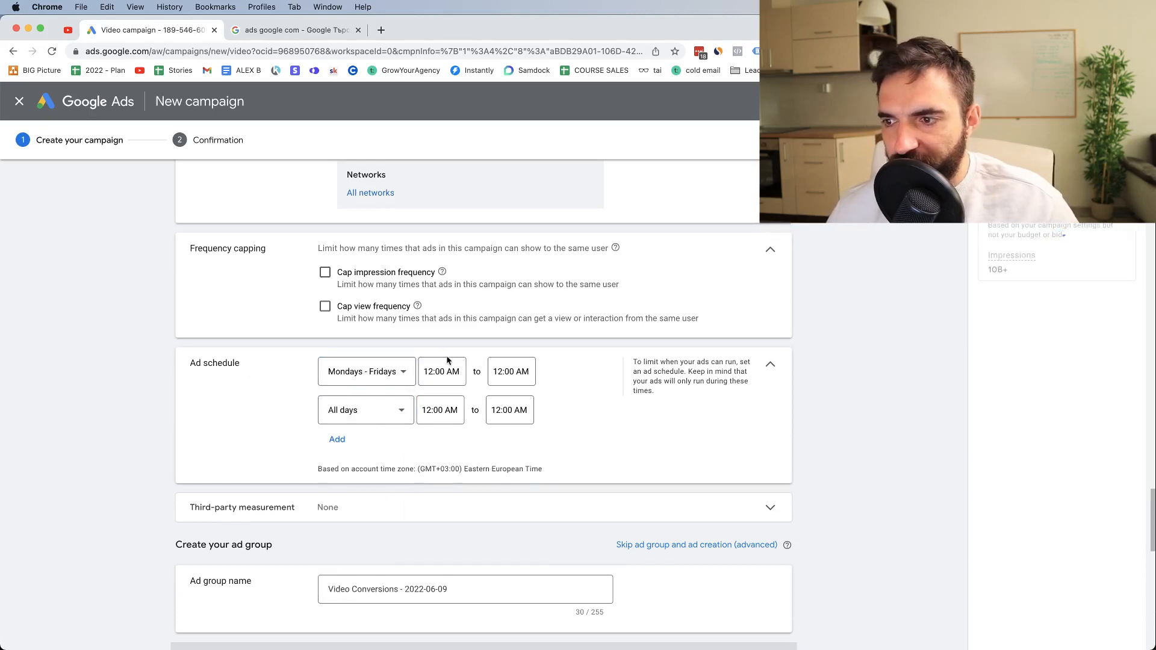
pyautogui.click(440, 368)
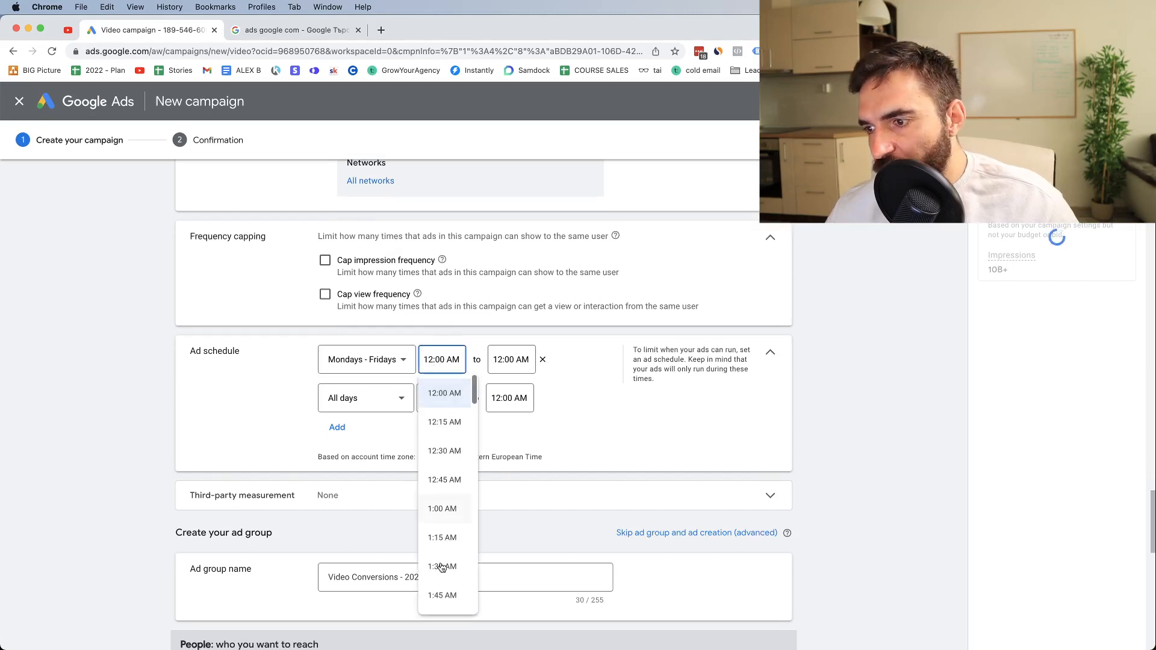
pyautogui.scroll(-8, 449, 555)
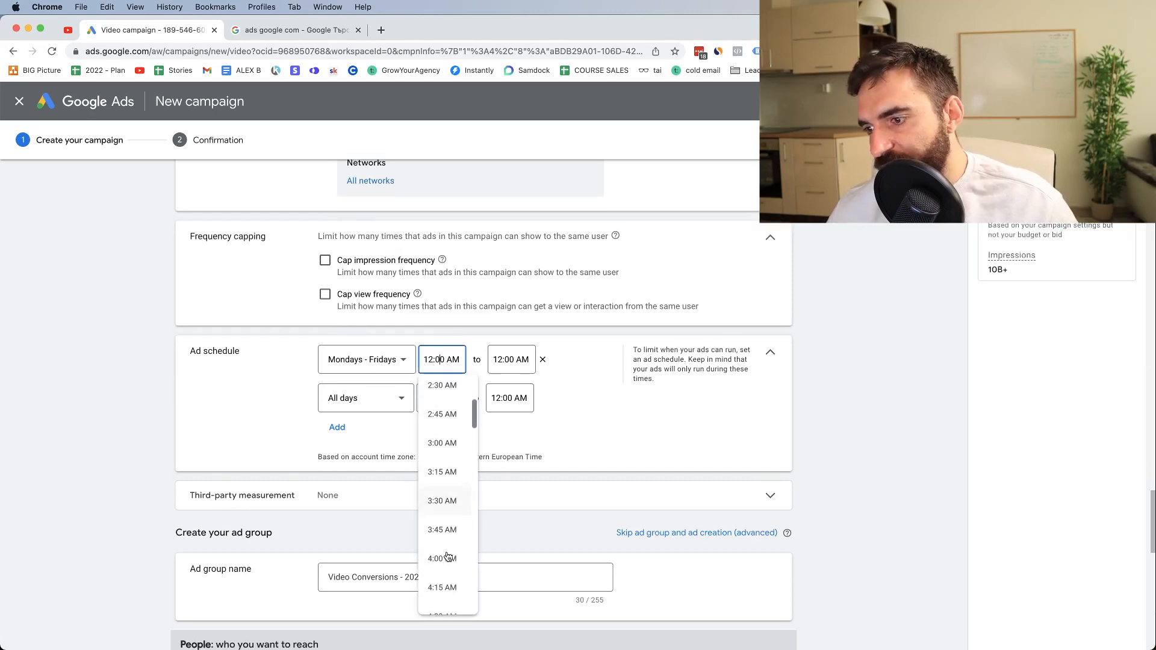
pyautogui.click(445, 468)
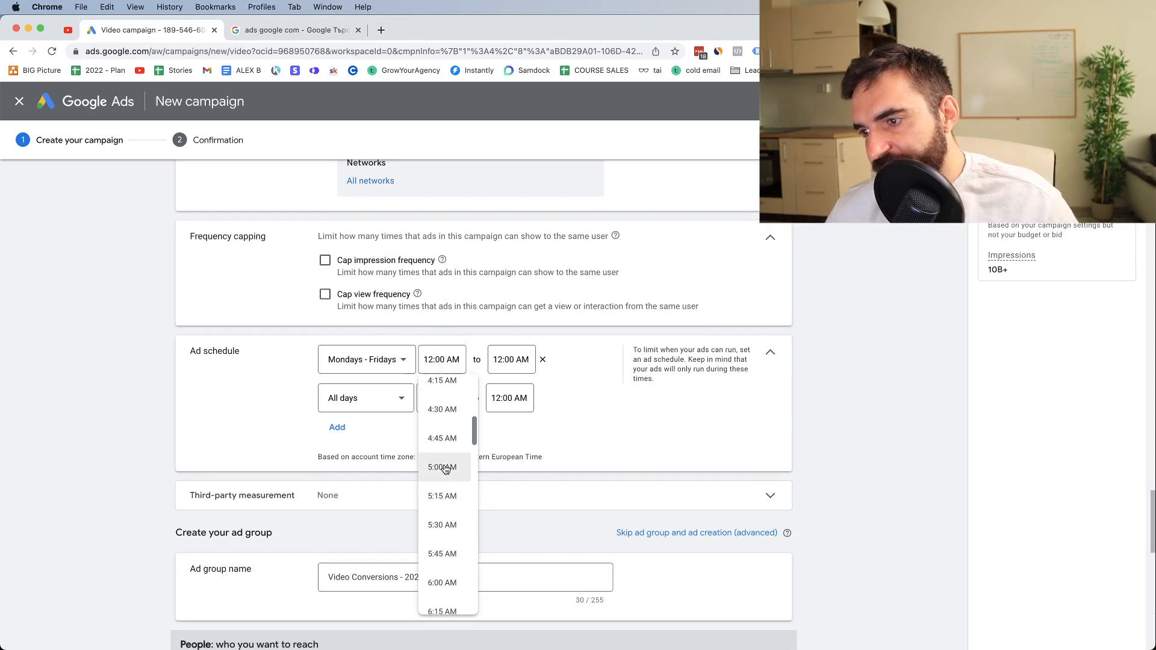
pyautogui.click(506, 360)
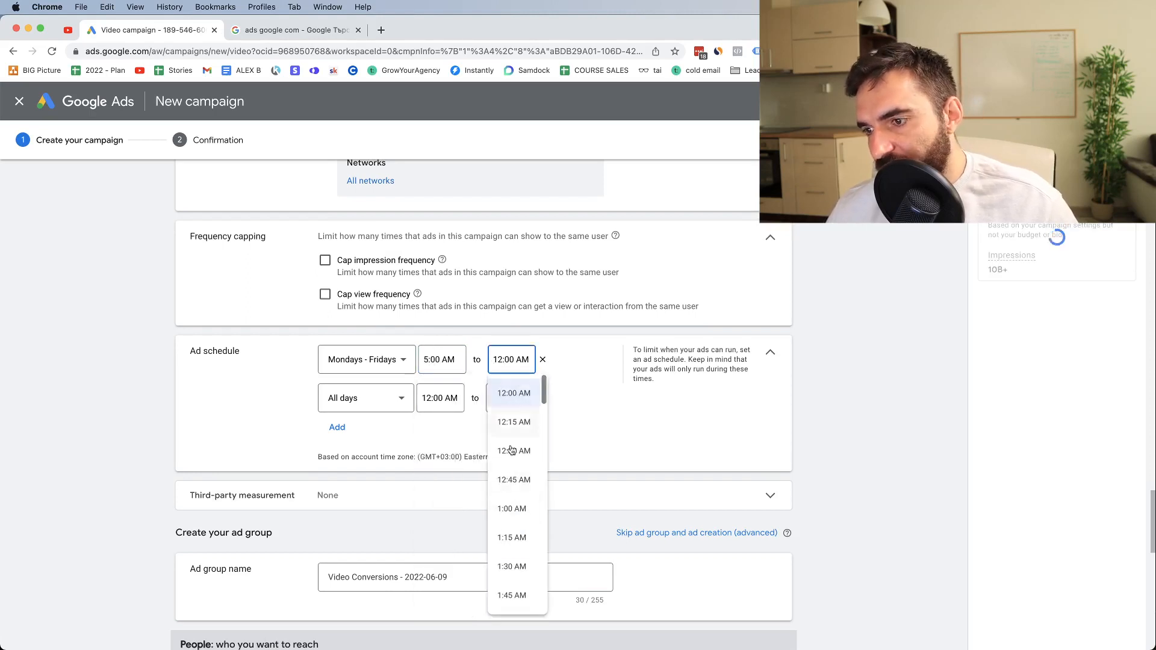
pyautogui.click(589, 392)
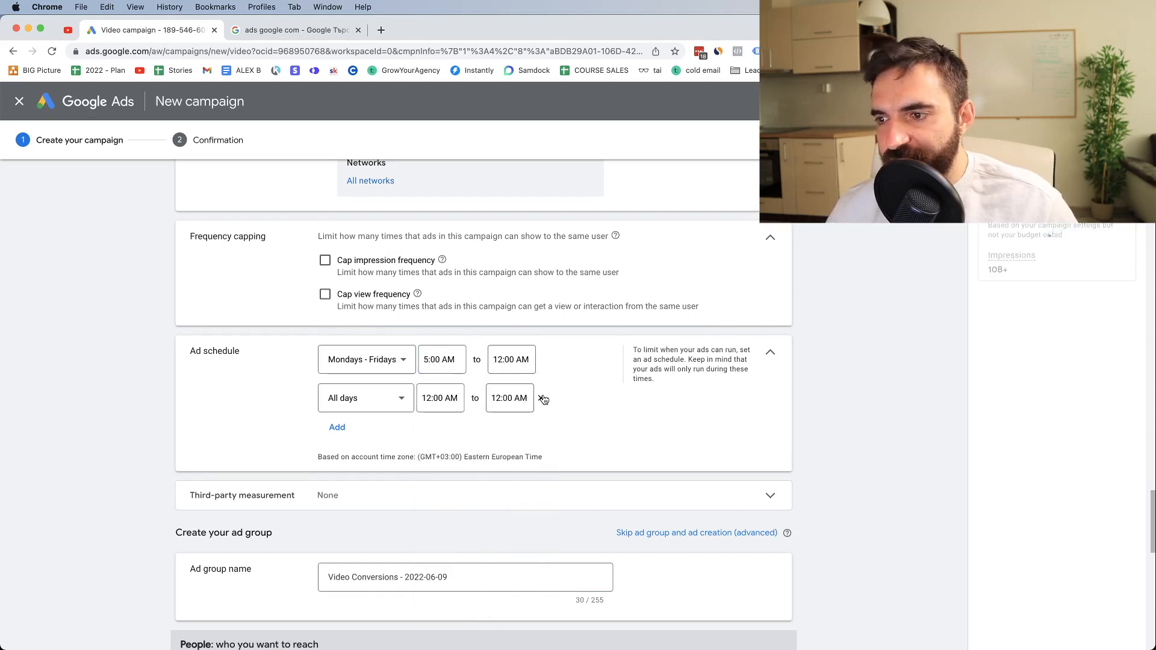
pyautogui.click(543, 398)
# Review the third-party measurement setting and its description of adding vendors
pyautogui.scroll(-1, 272, 365)
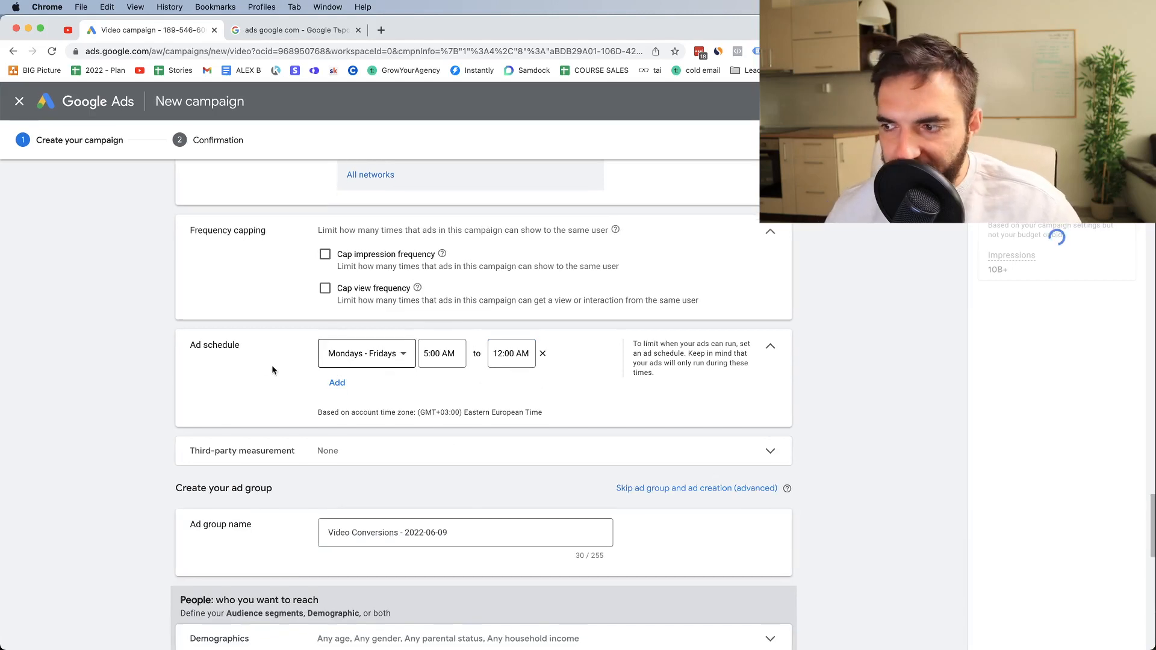
pyautogui.scroll(-1, 407, 432)
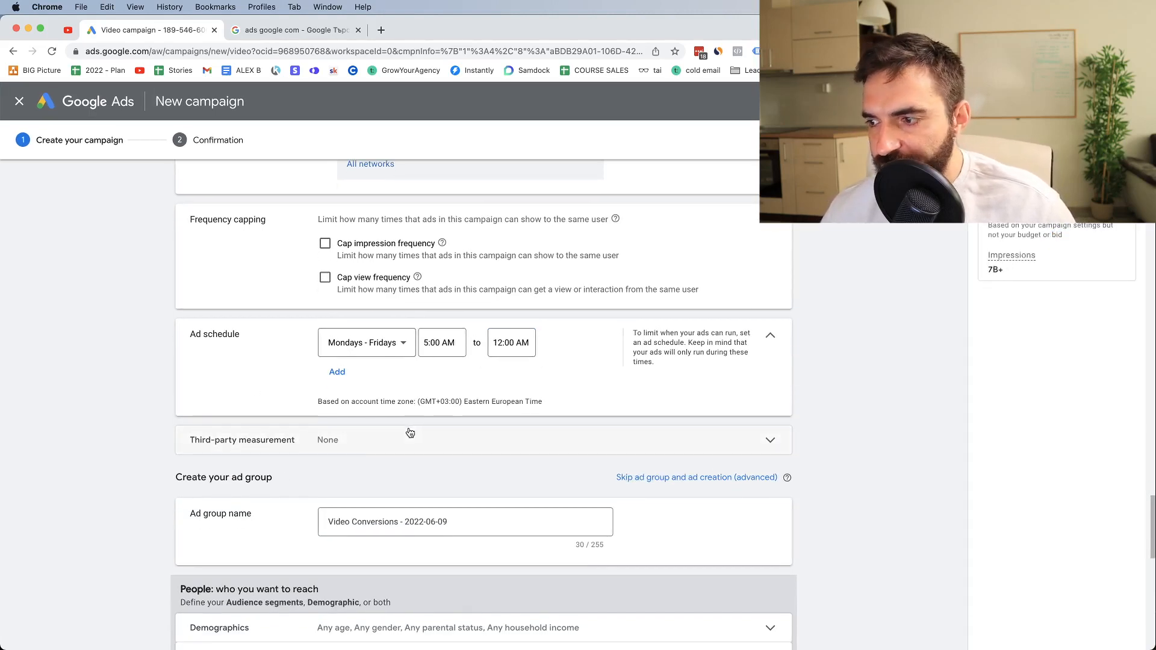
pyautogui.click(246, 436)
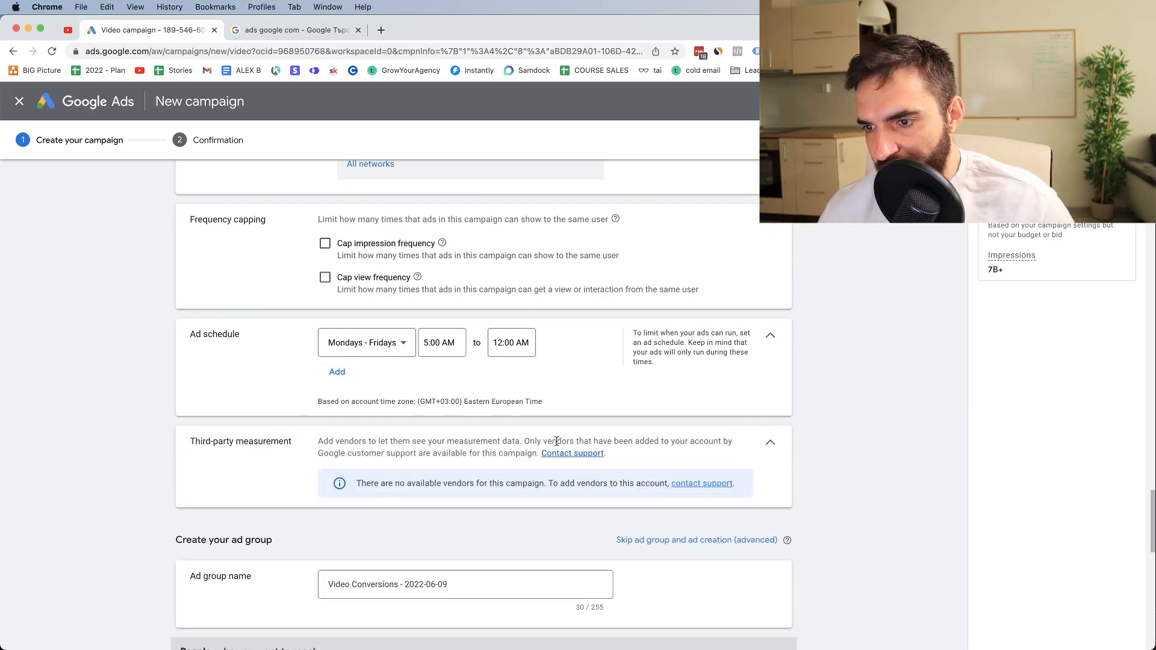
pyautogui.moveTo(189, 441); pyautogui.dragTo(335, 449)
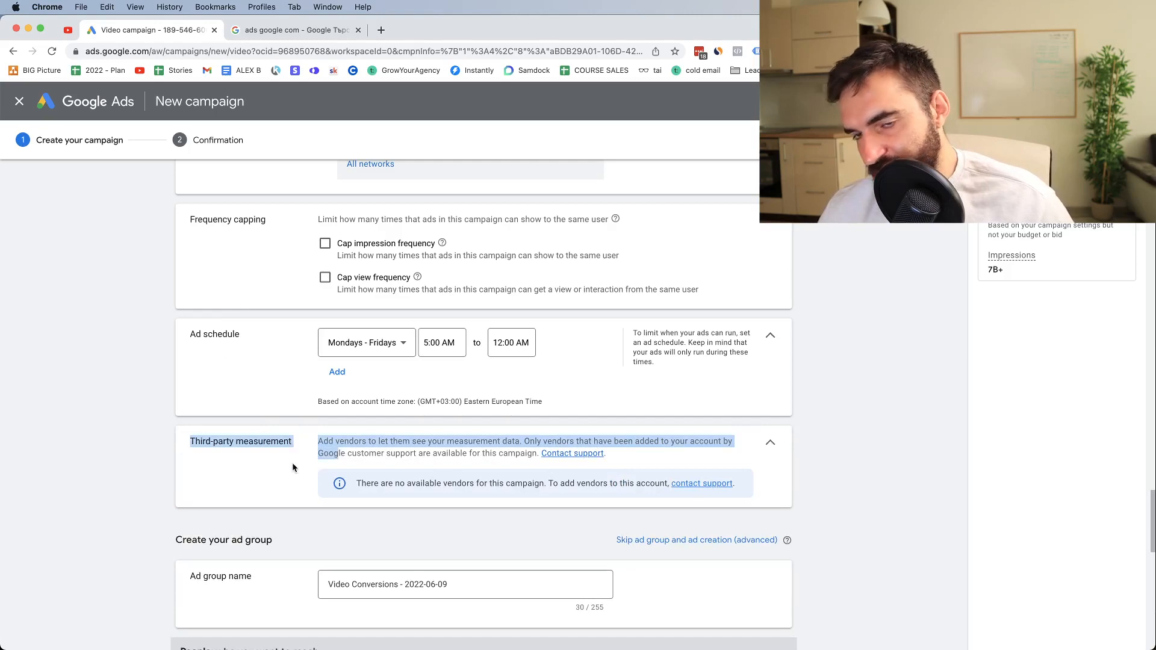
# Clear the default ad group name
pyautogui.scroll(-5, 293, 467)
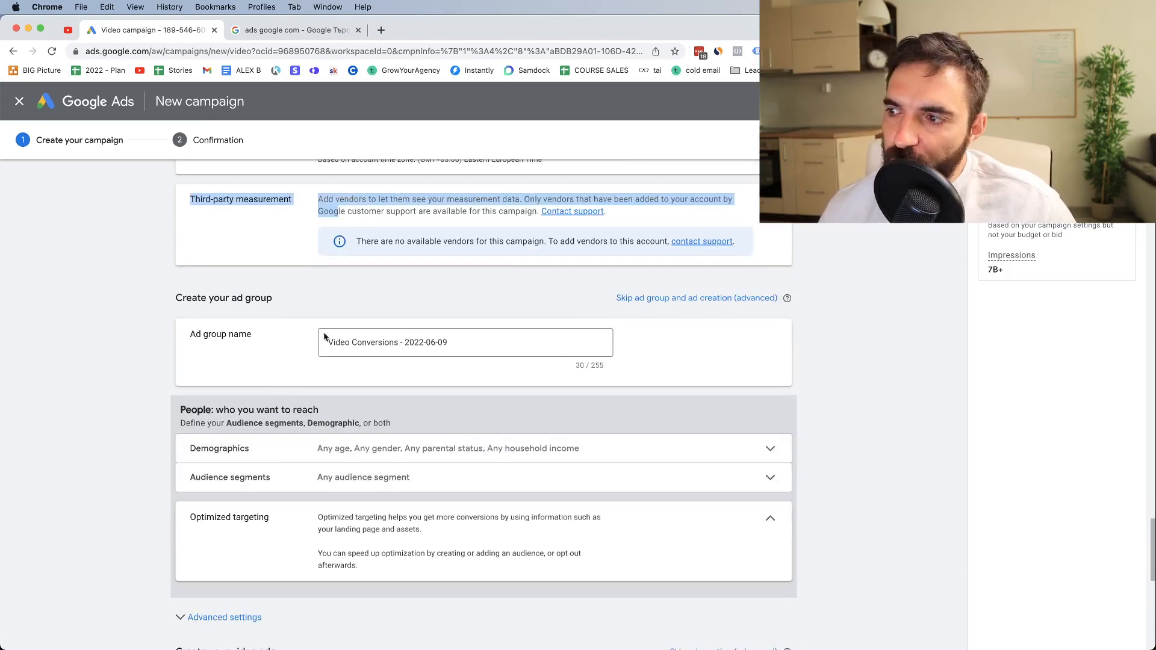
pyautogui.click(392, 338)
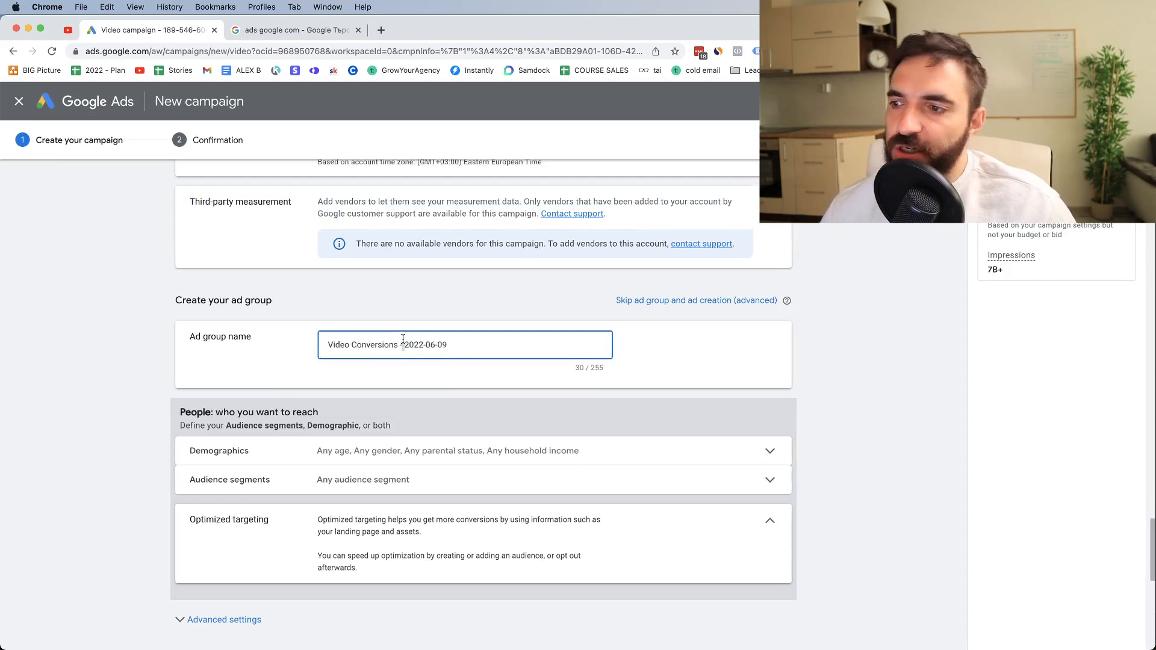
pyautogui.tripleClick(403, 339)
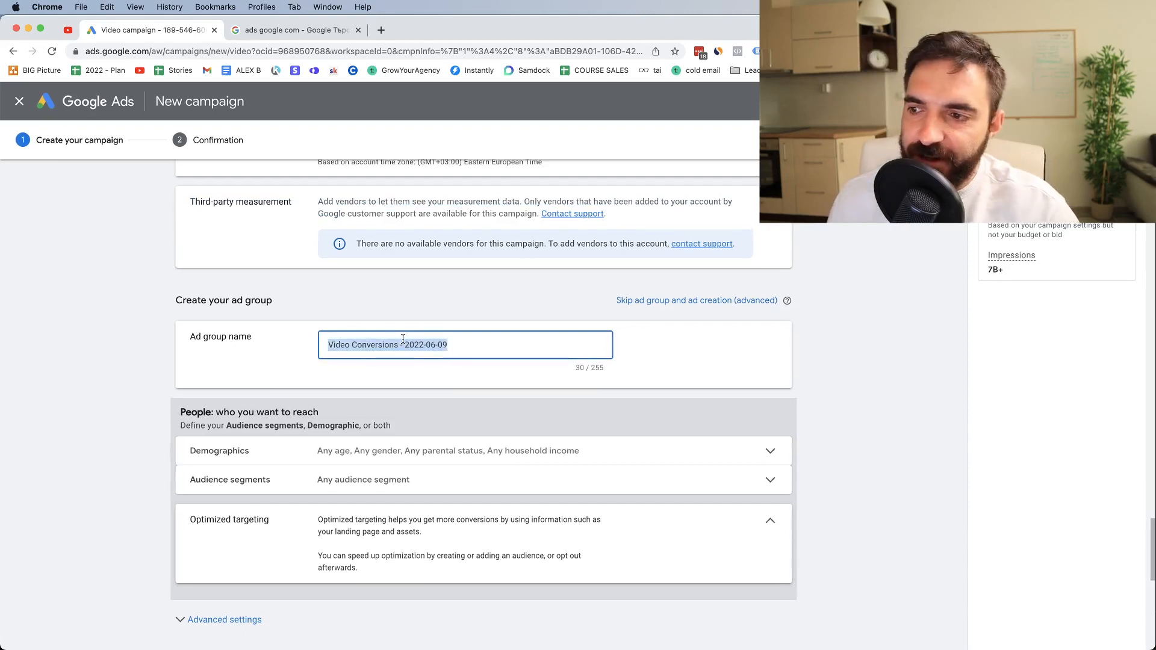
pyautogui.press('BackSpace')
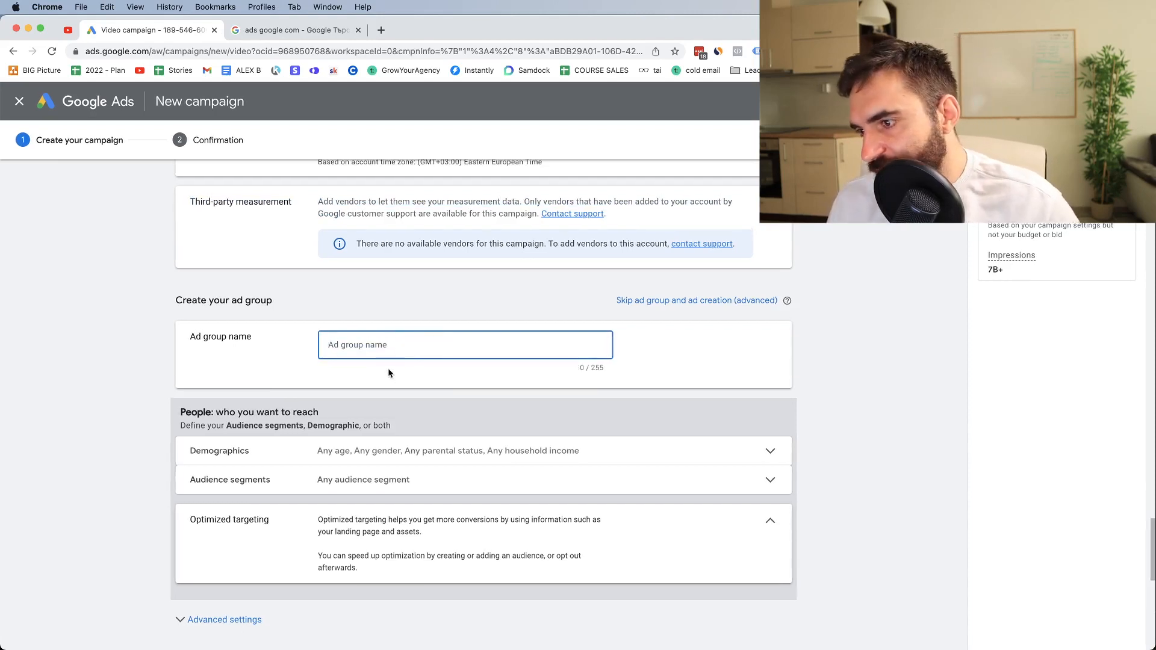
# Restrict the ad group's gender demographics to Male by excluding Female and Unknown
pyautogui.click(356, 453)
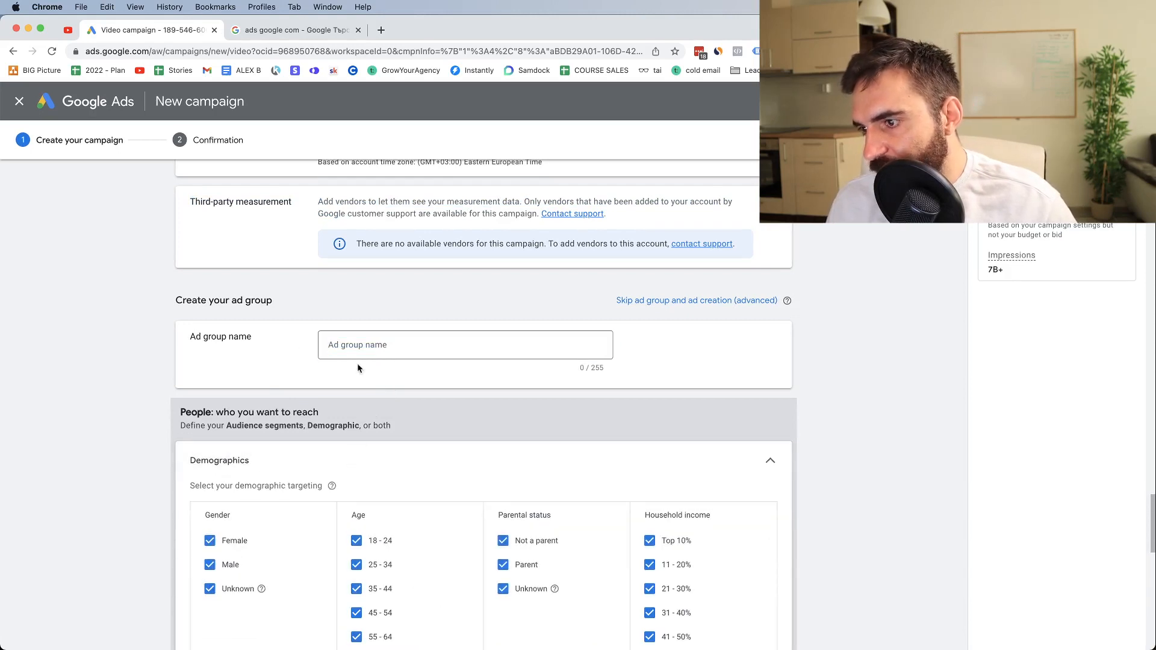
pyautogui.click(210, 540)
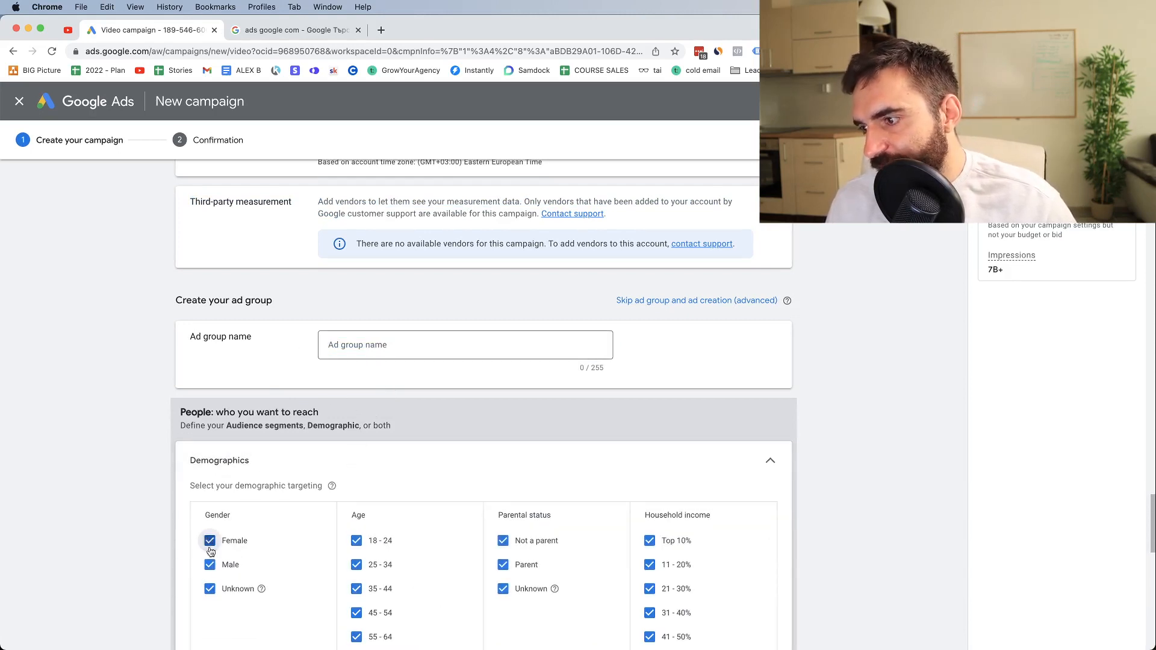
pyautogui.click(210, 589)
# Limit the ad group's age targeting to 25 - 64 by excluding 18 - 24, 65+ and Unknown
pyautogui.click(357, 540)
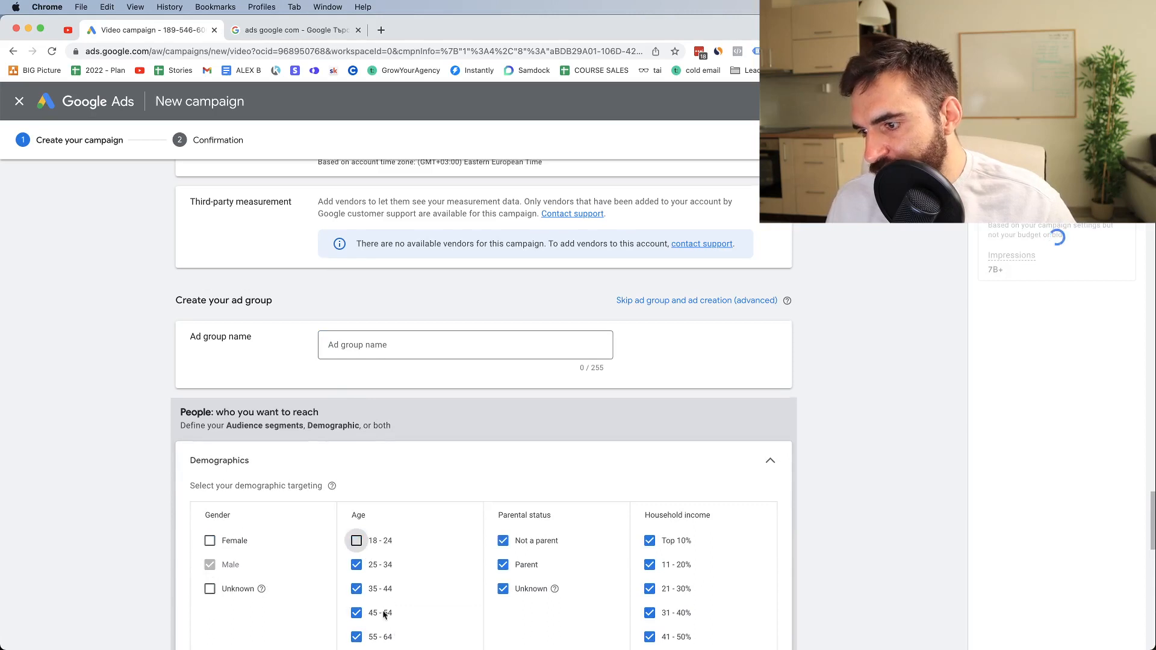
pyautogui.scroll(-1, 362, 545)
pyautogui.scroll(-2, 362, 545)
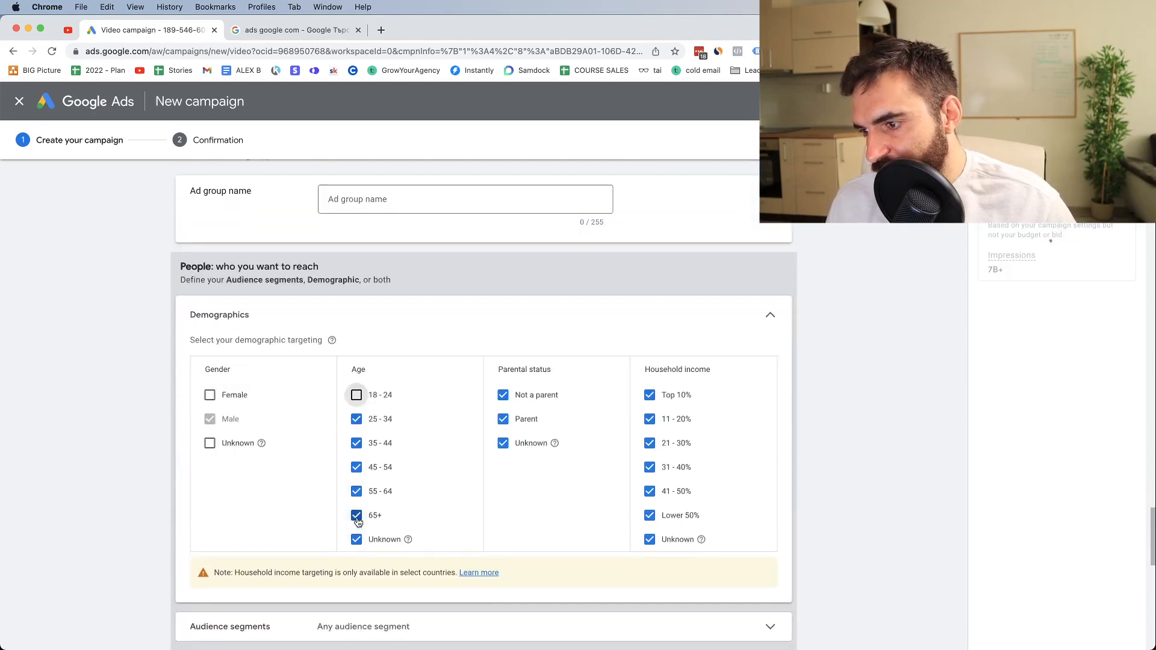
pyautogui.click(357, 520)
pyautogui.click(356, 544)
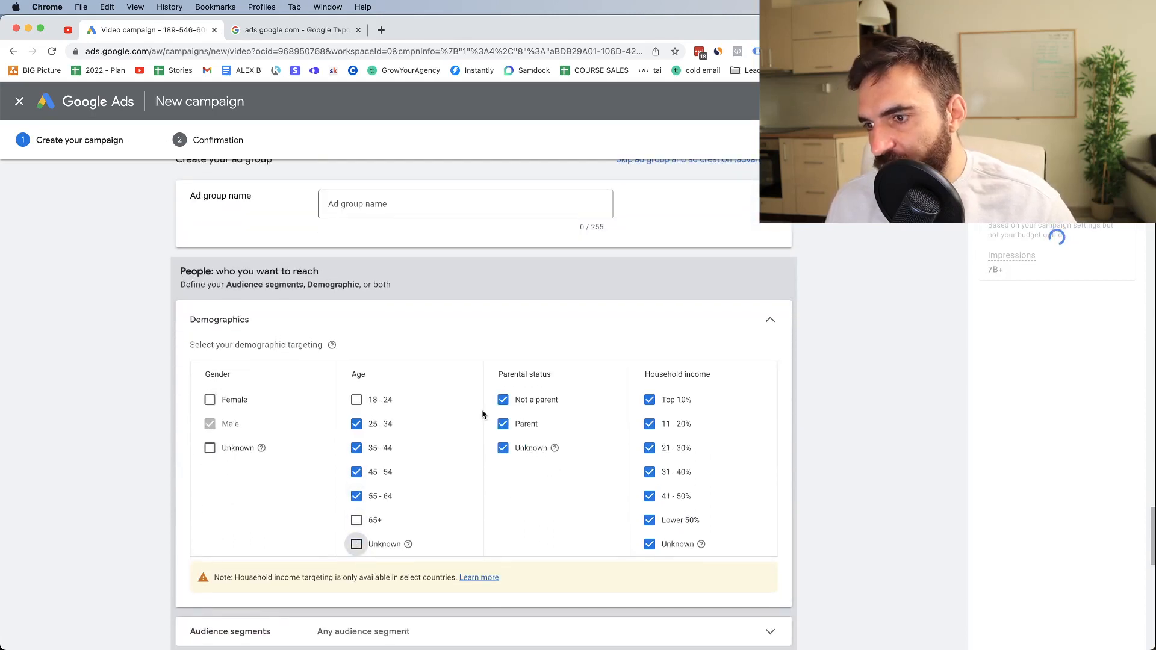
pyautogui.tripleClick(522, 377)
pyautogui.scroll(-1, 512, 374)
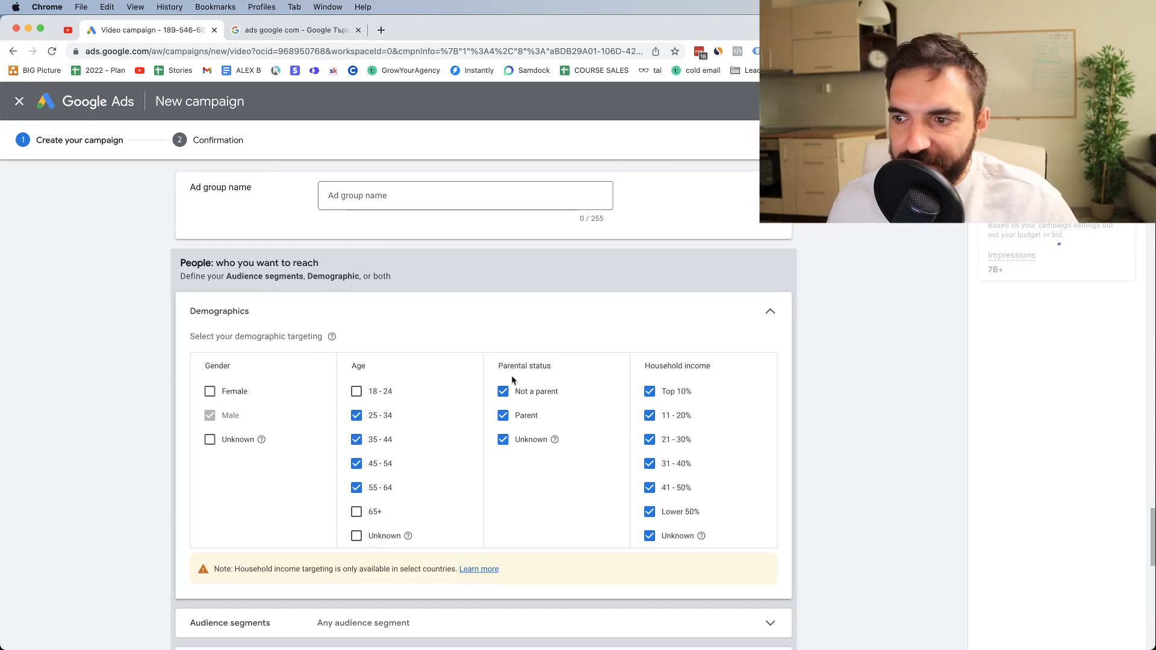
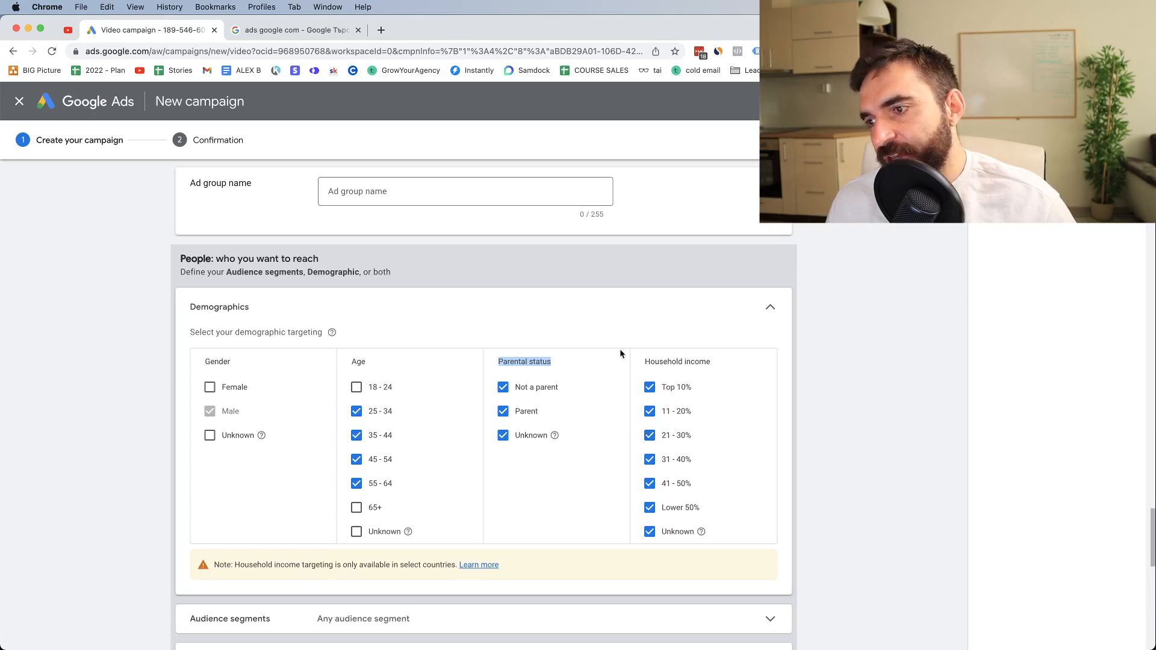
# Name the ad group "Males 25 - 64"
pyautogui.click(362, 198)
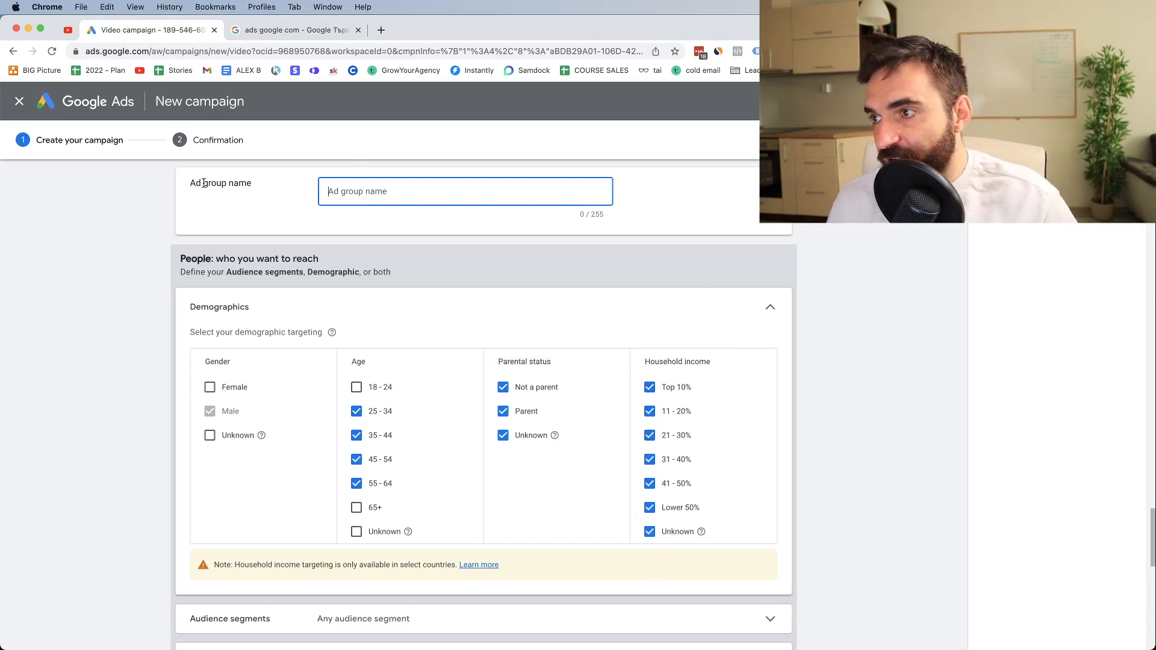
pyautogui.click(202, 183)
pyautogui.click(341, 189)
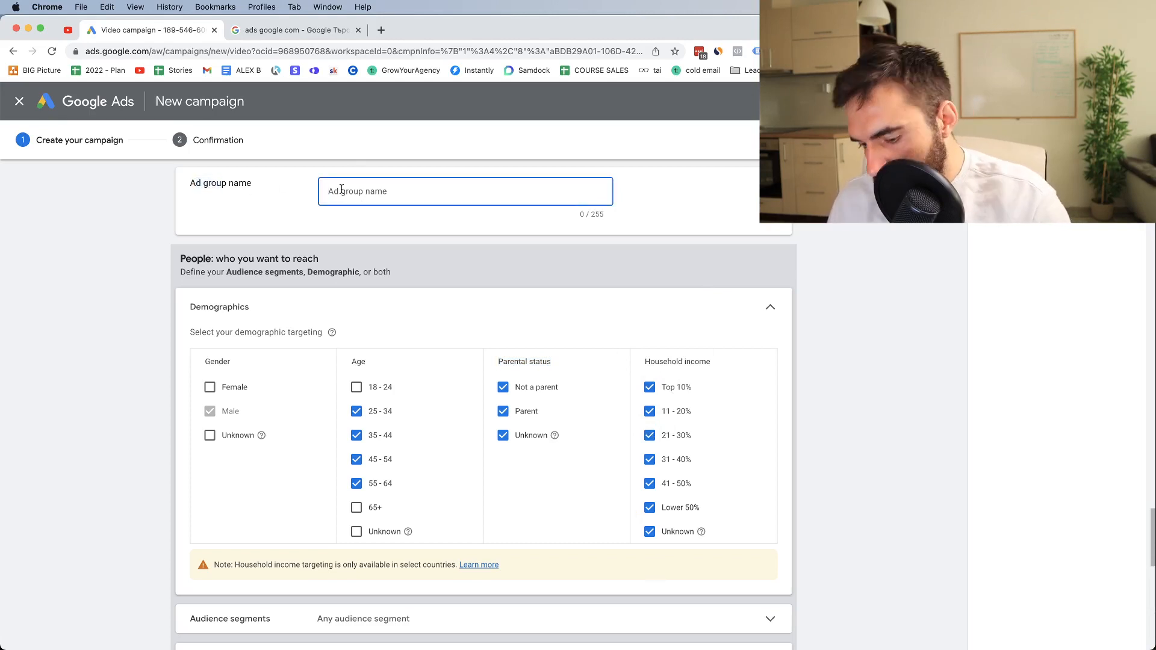
pyautogui.write('Males 25 - 64')
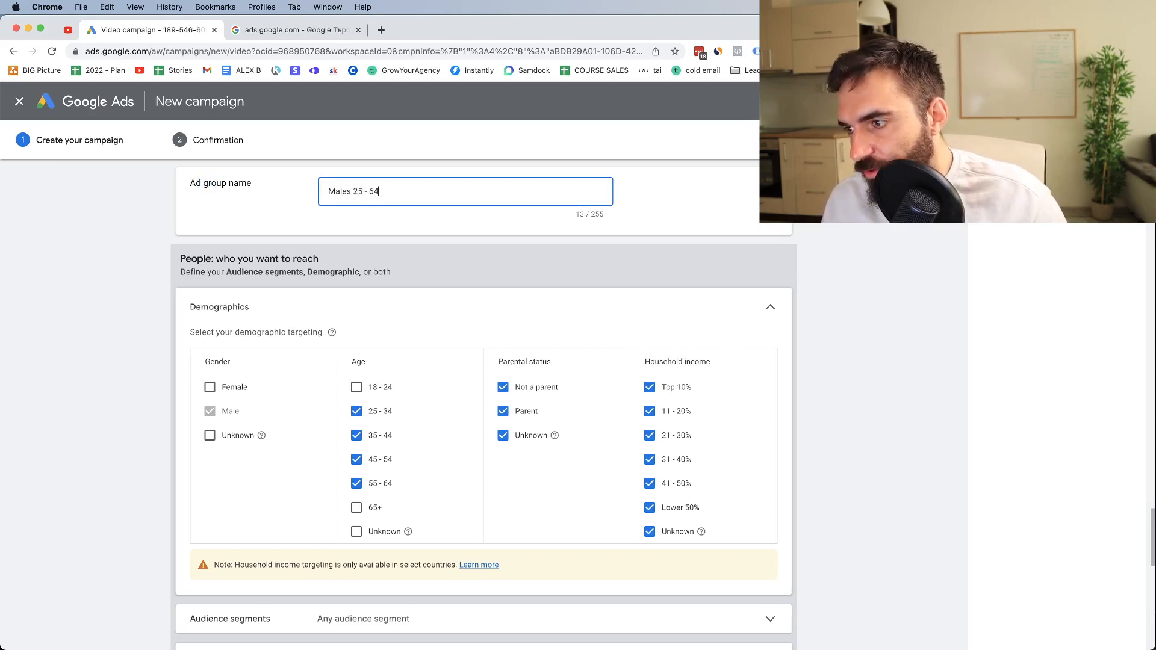
# Expand the audience segments and examine the Custom segments, Your data, and Interests & detailed demographics options
pyautogui.scroll(-3, 137, 379)
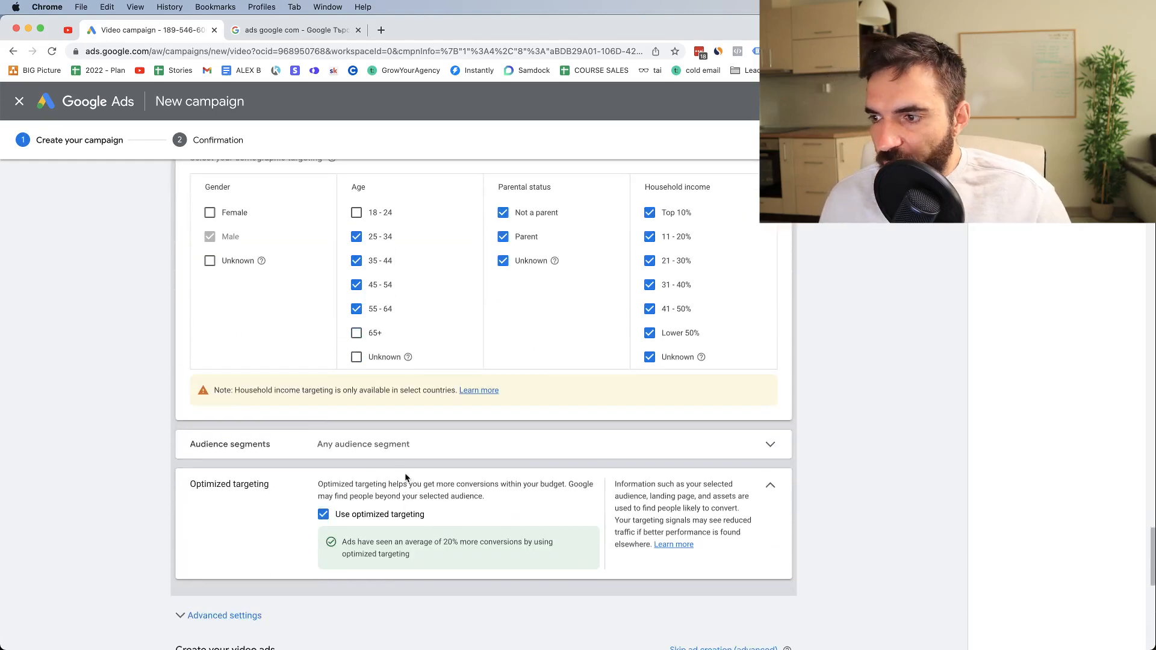
pyautogui.click(390, 456)
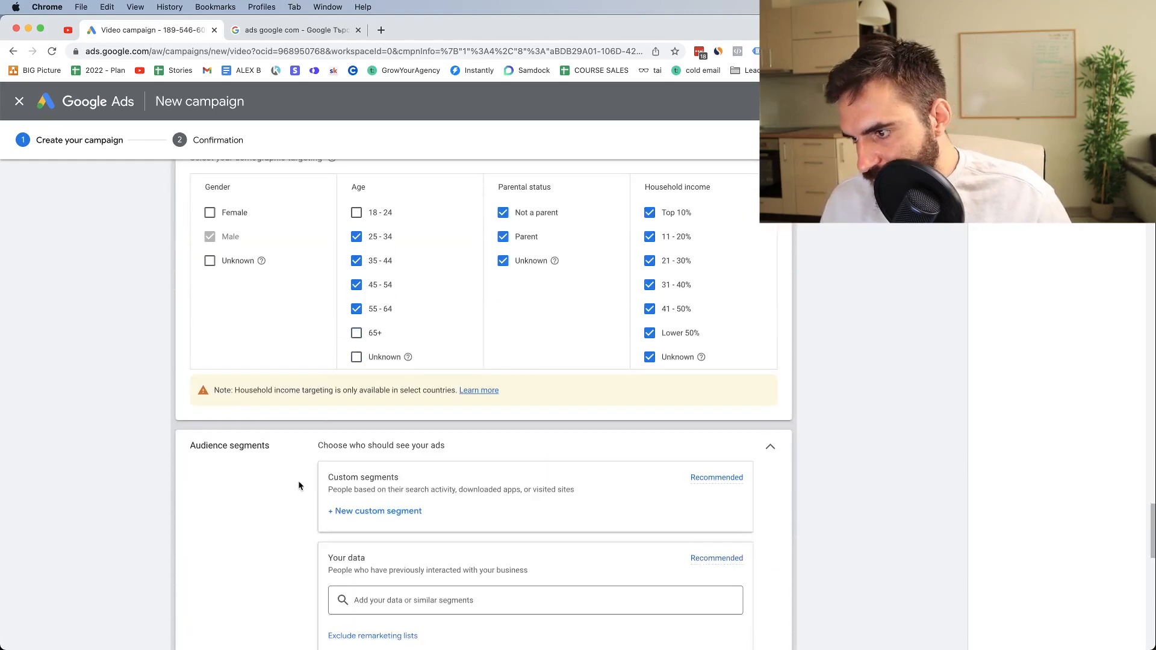
pyautogui.scroll(-3, 297, 475)
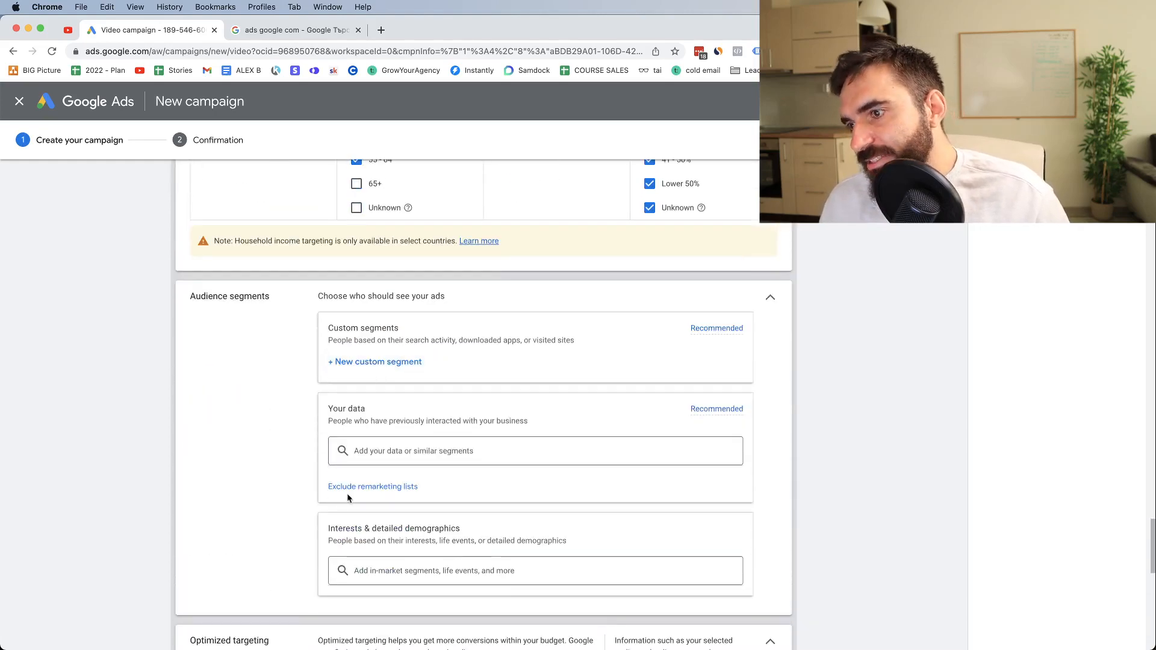
pyautogui.click(395, 454)
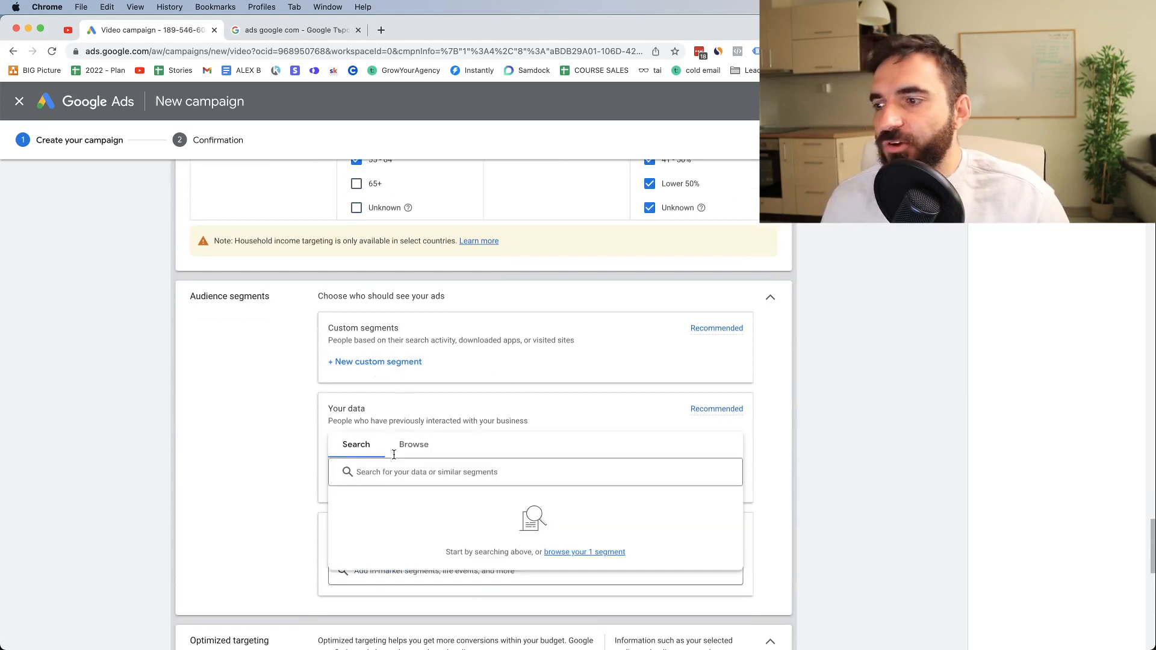
pyautogui.click(247, 460)
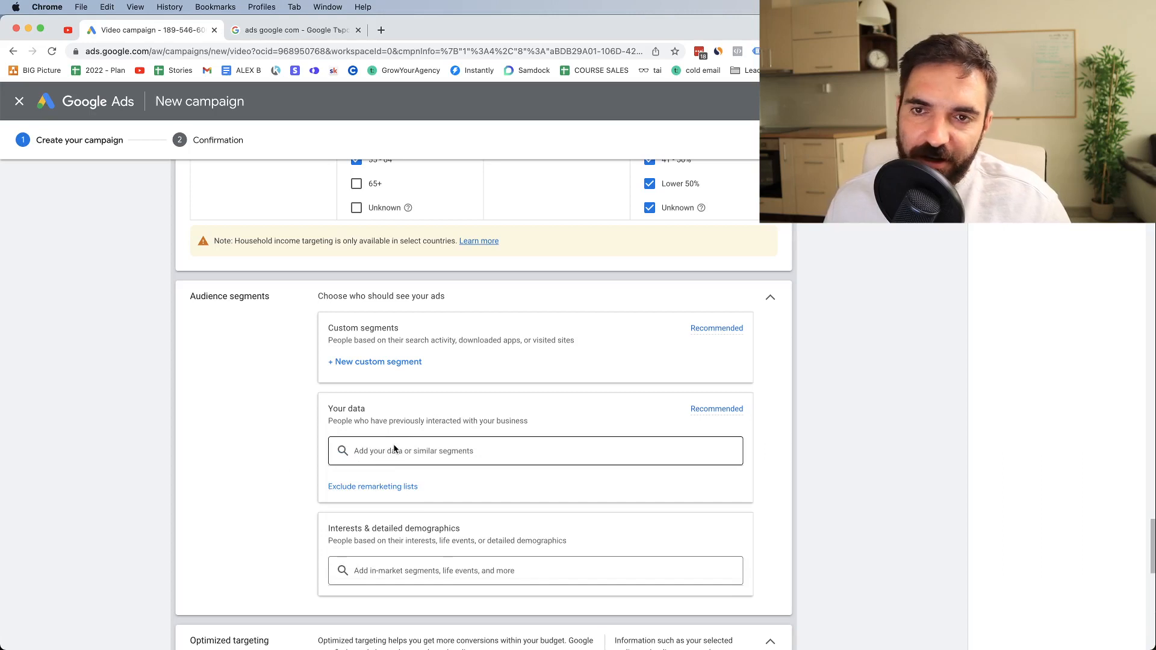
pyautogui.scroll(-1, 394, 449)
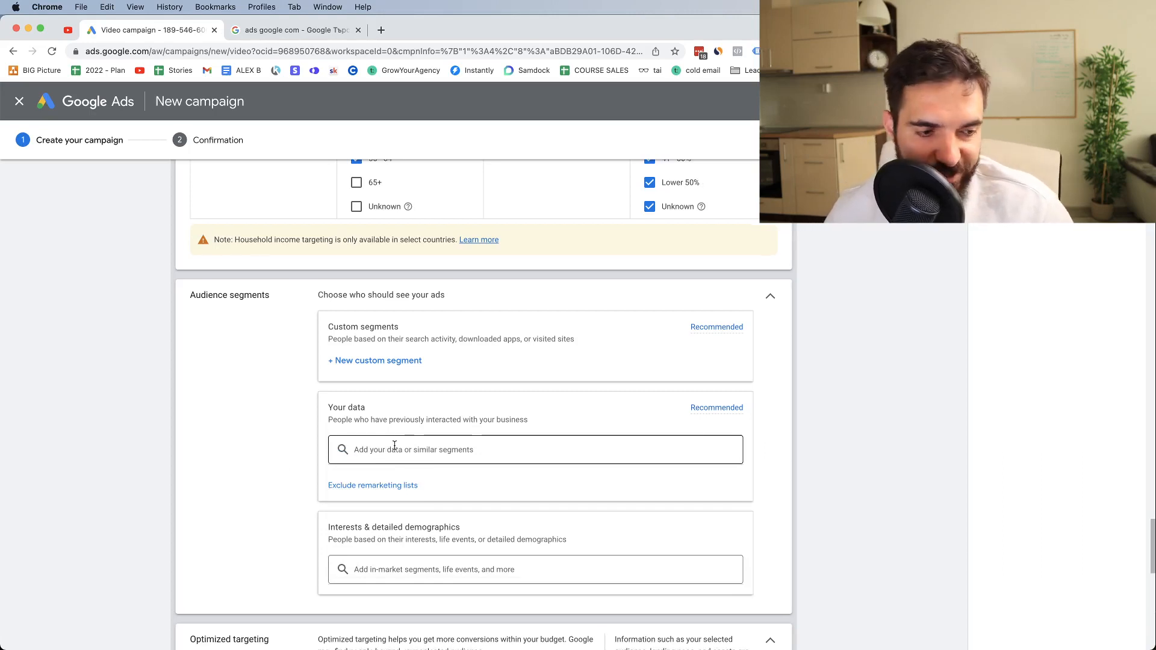
pyautogui.scroll(-1, 396, 448)
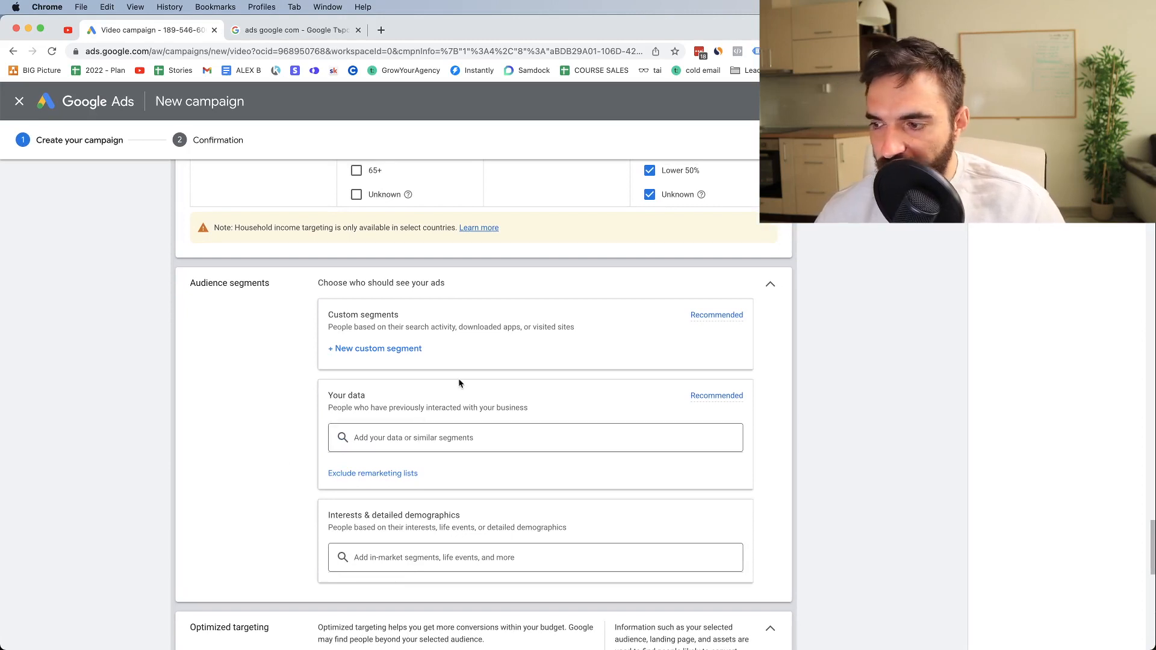
# Turn off optimized targeting for the ad group
pyautogui.scroll(-3, 459, 383)
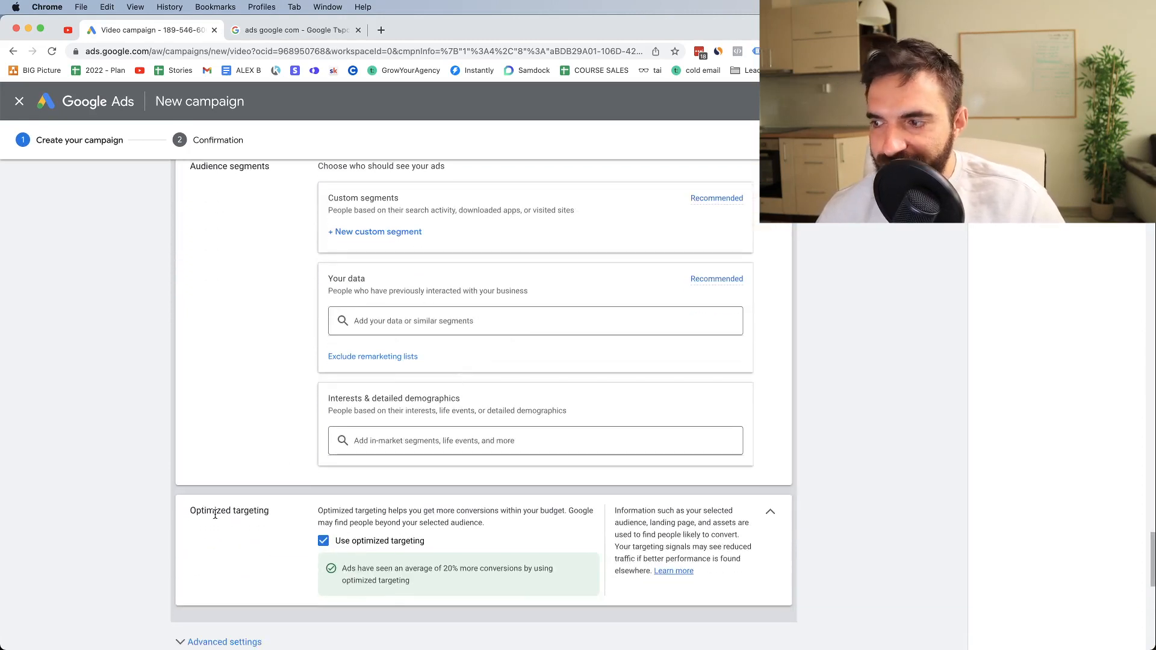
pyautogui.moveTo(215, 515); pyautogui.dragTo(265, 515)
pyautogui.click(322, 541)
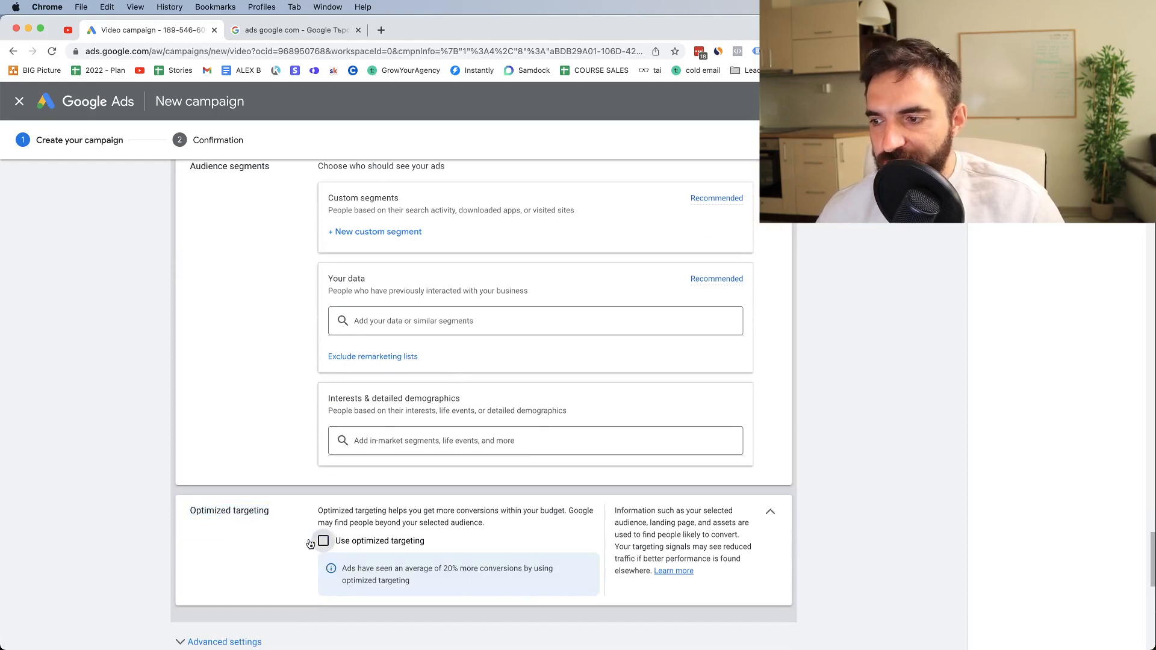
# Expand the ad group's advanced settings and open the Keywords section of content targeting
pyautogui.scroll(-5, 295, 543)
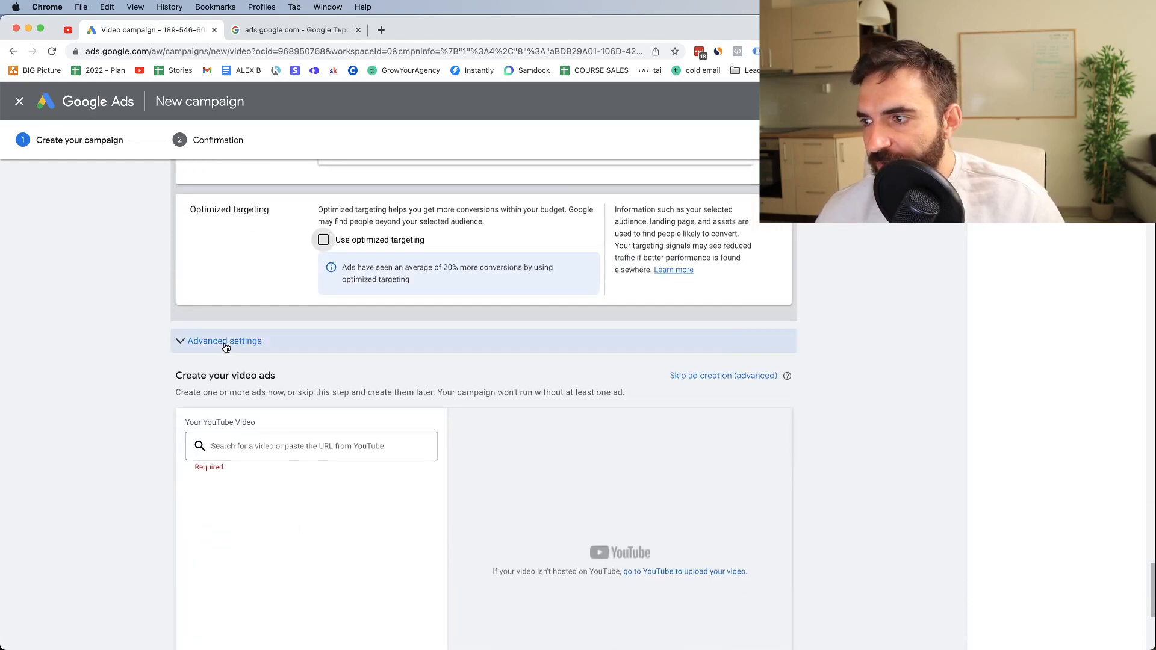
pyautogui.click(225, 342)
pyautogui.click(254, 418)
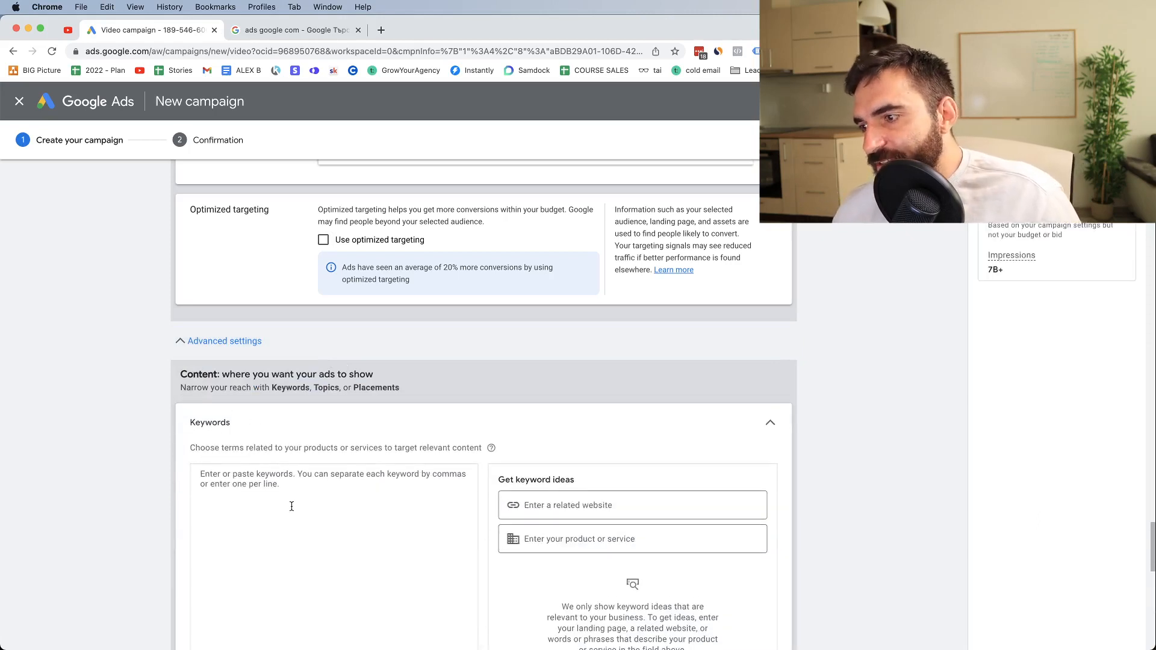
# Enter "youtube ads tutorial" as a content targeting keyword, with the spelling corrected
pyautogui.click(279, 497)
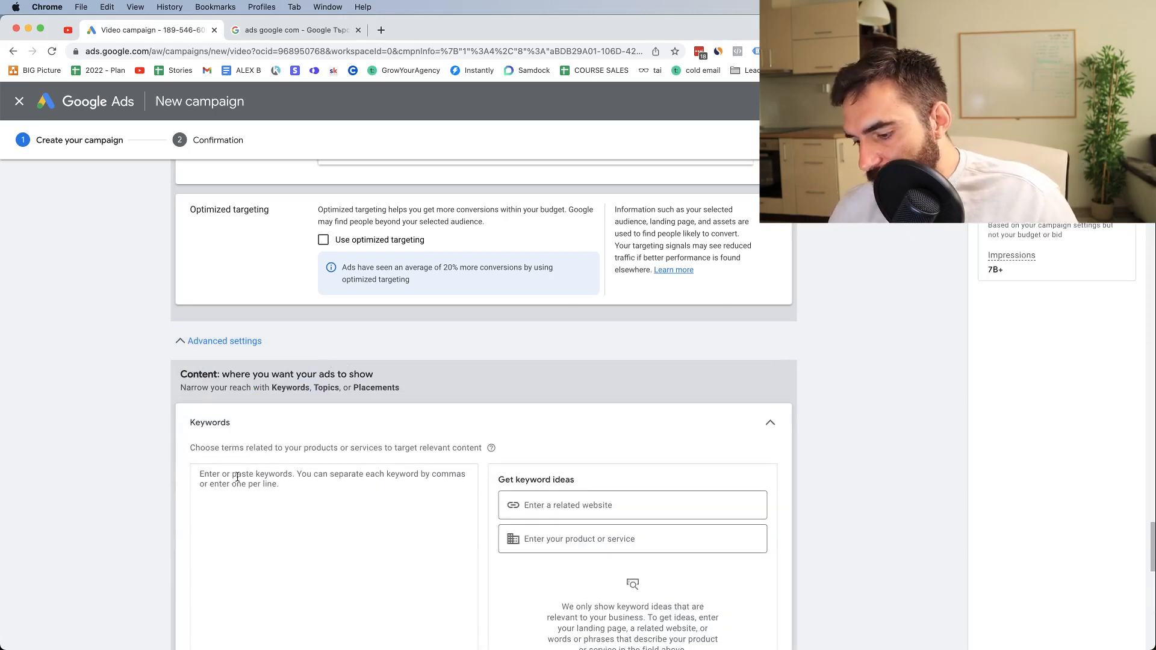
pyautogui.write('youtube')
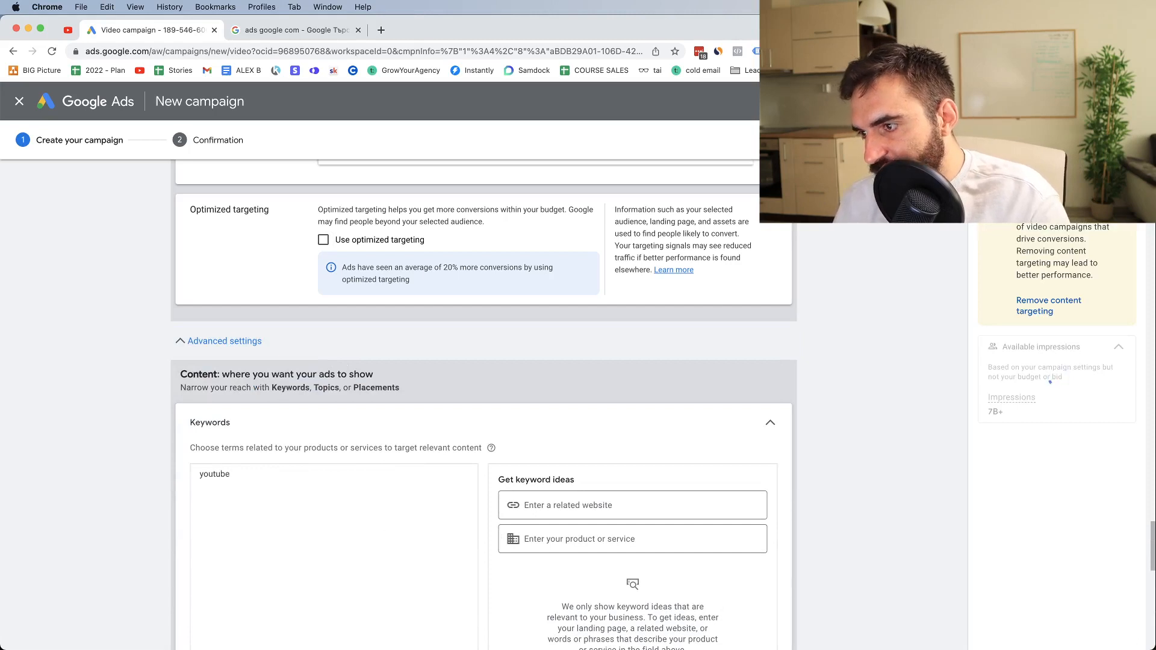
pyautogui.write(' ads')
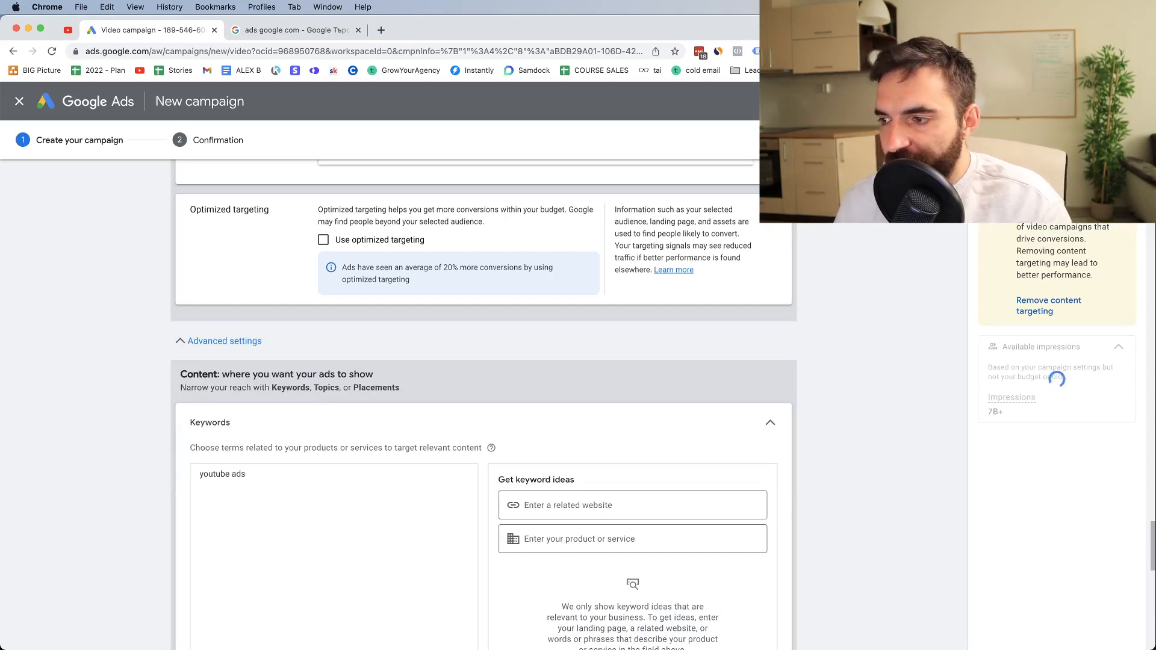
pyautogui.write(' tutoru')
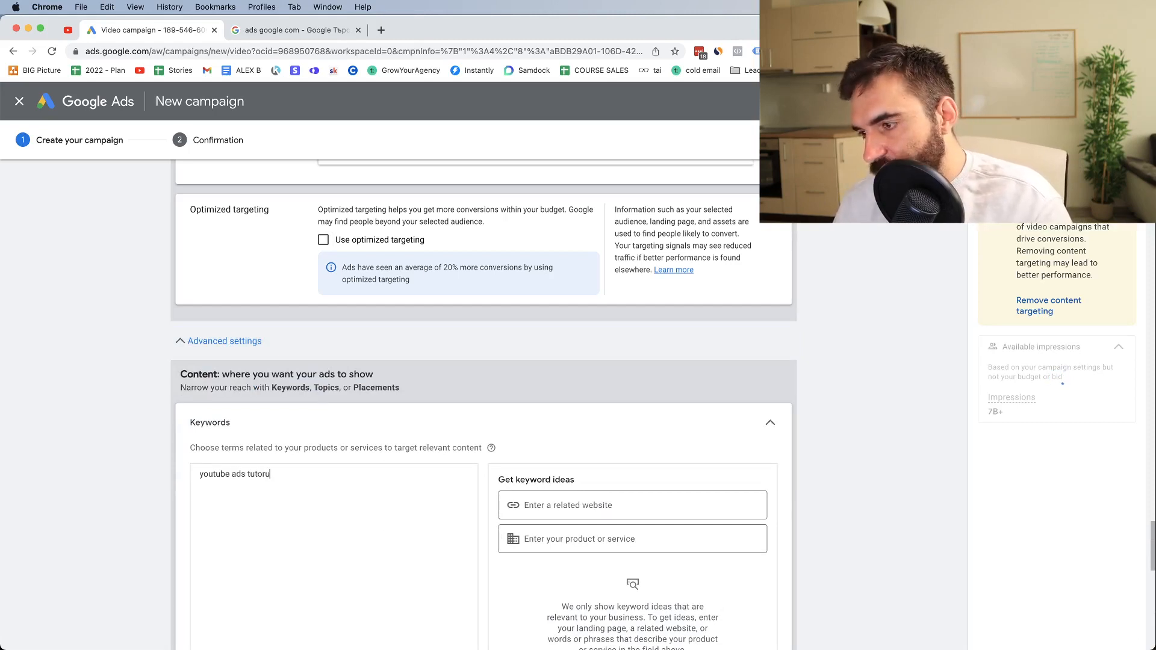
pyautogui.write('al')
pyautogui.tripleClick(237, 479)
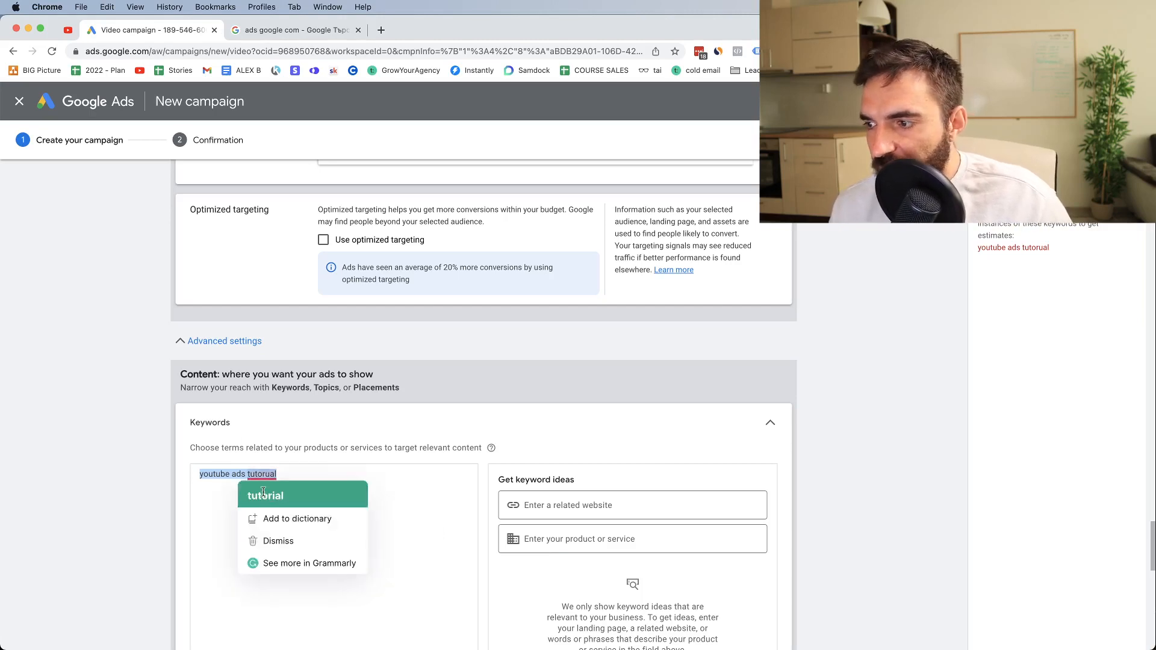
pyautogui.click(269, 491)
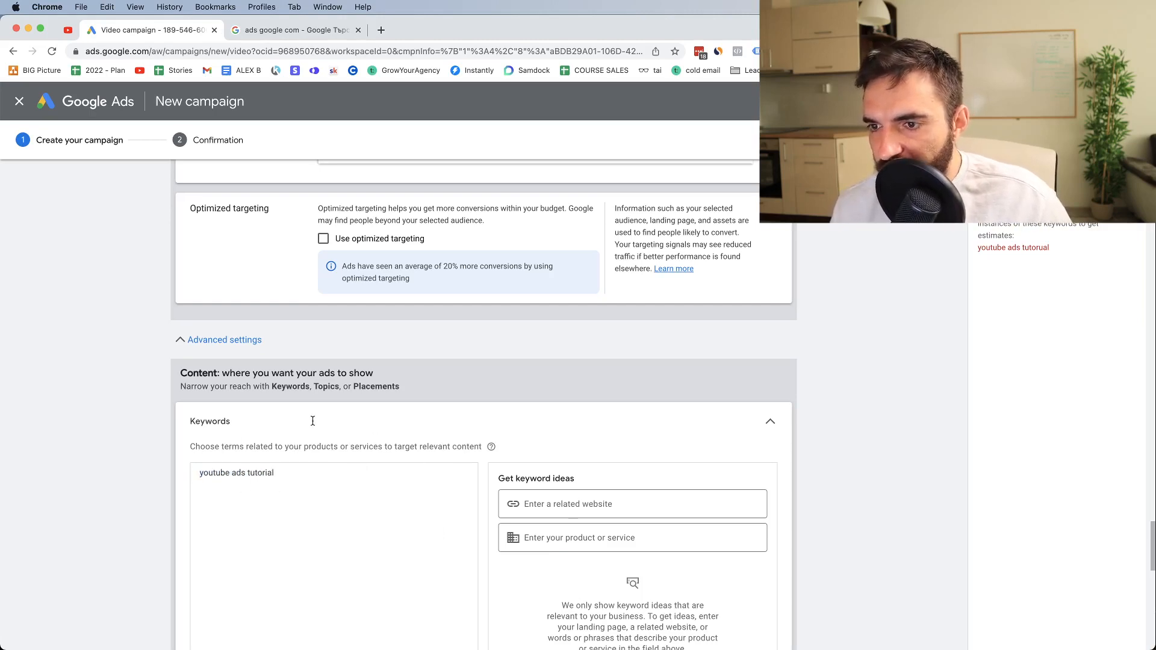
# Clear the entered content keyword and collapse the Keywords section
pyautogui.scroll(-2, 283, 457)
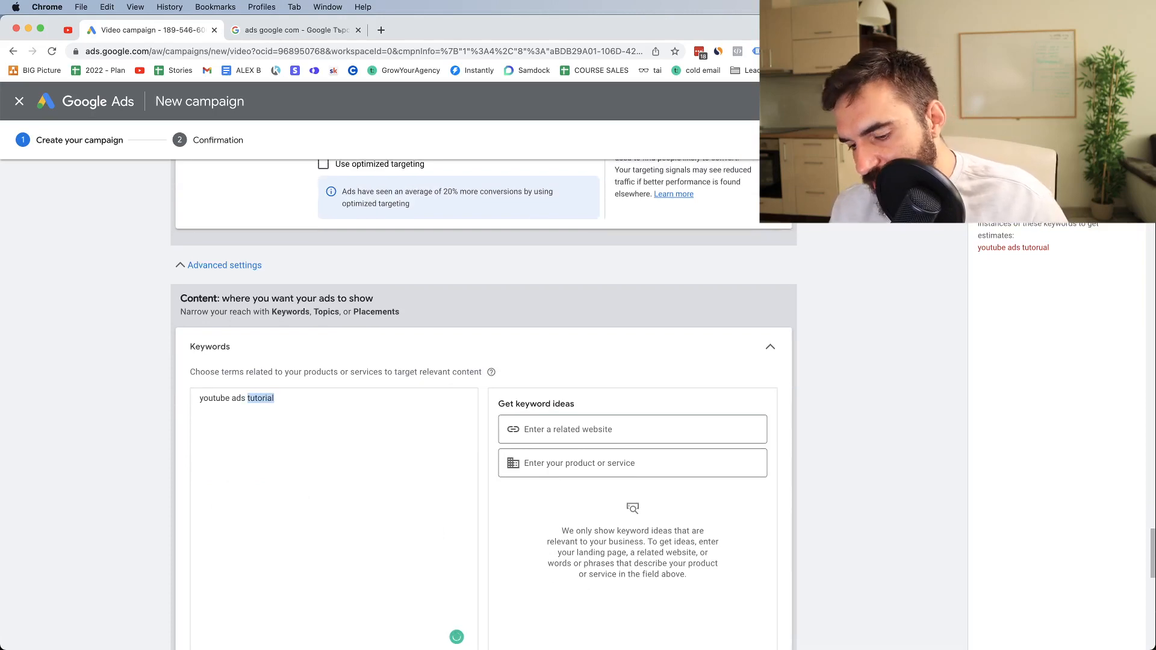
pyautogui.press('BackSpace')
pyautogui.press('BackSpace')
pyautogui.press('BackSpace')
pyautogui.press('BackSpace')
pyautogui.press('BackSpace')
pyautogui.press('BackSpace')
pyautogui.press('BackSpace')
pyautogui.press('BackSpace')
pyautogui.press('BackSpace')
pyautogui.press('BackSpace')
pyautogui.press('BackSpace')
pyautogui.press('BackSpace')
pyautogui.press('BackSpace')
pyautogui.press('BackSpace')
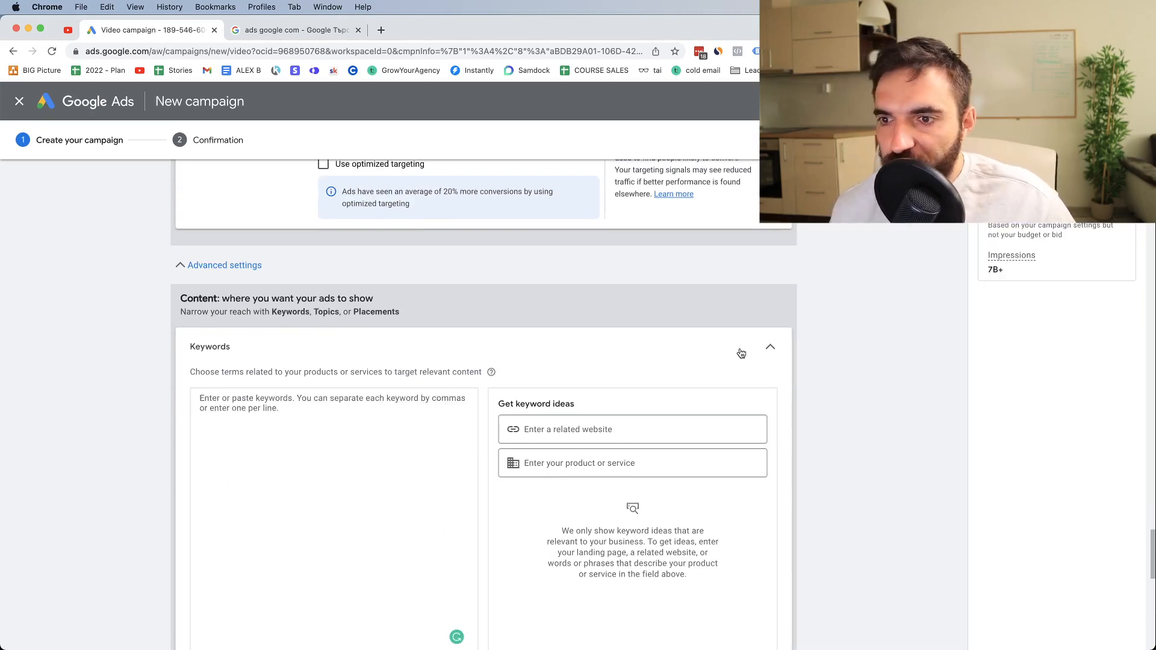
pyautogui.click(770, 348)
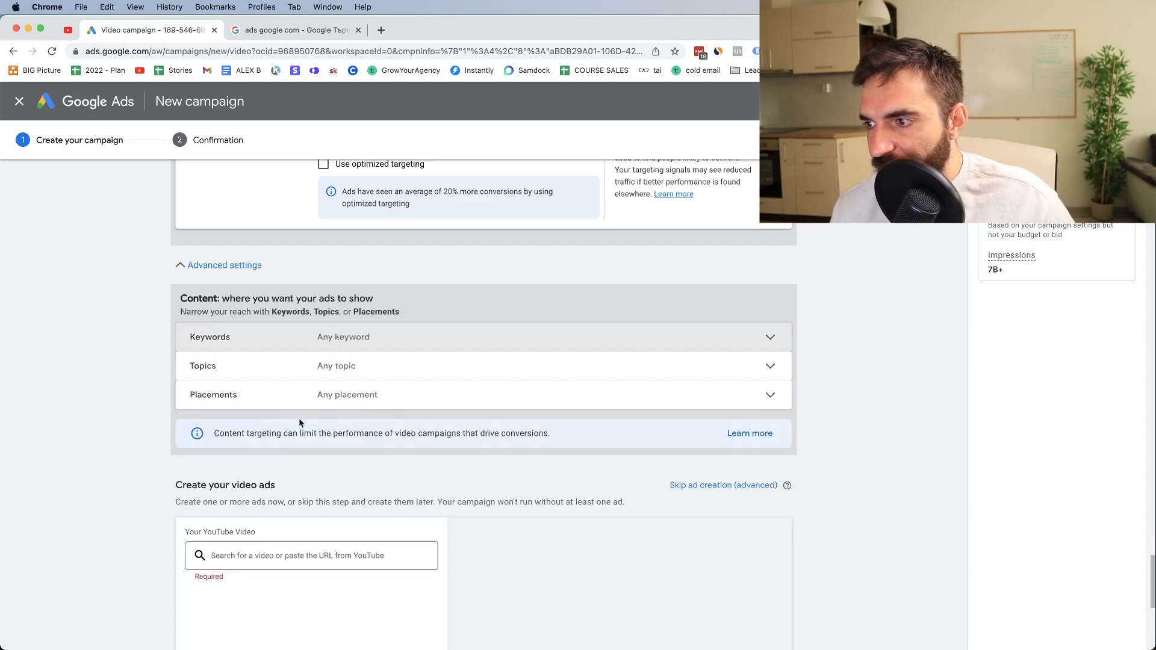
# Open the Topics section of content targeting and add the Finance topic
pyautogui.click(277, 371)
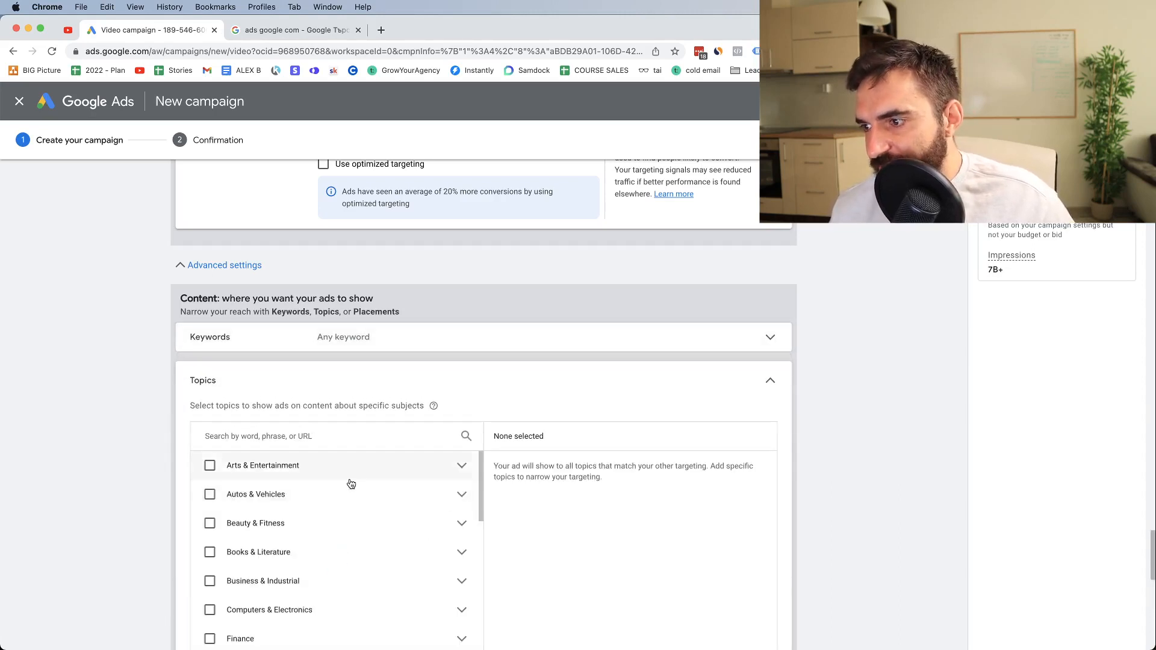
pyautogui.scroll(-3, 317, 512)
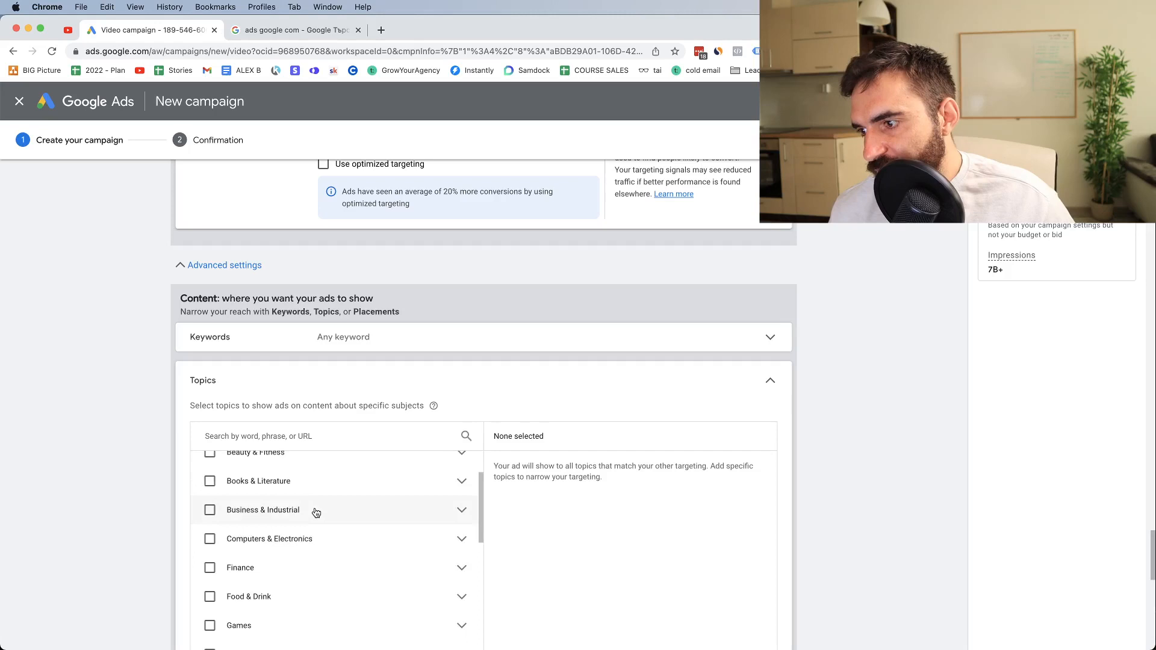
pyautogui.click(290, 555)
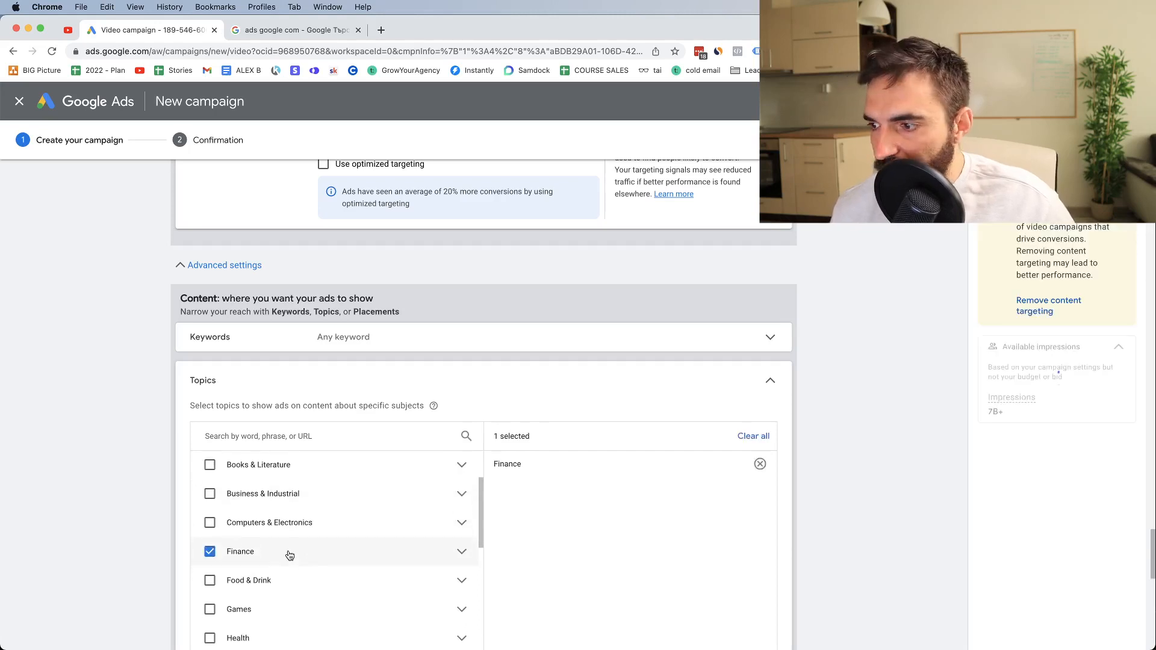
# Add the Investing subtopic under Finance to the targeted topics
pyautogui.click(462, 552)
pyautogui.scroll(-3, 357, 587)
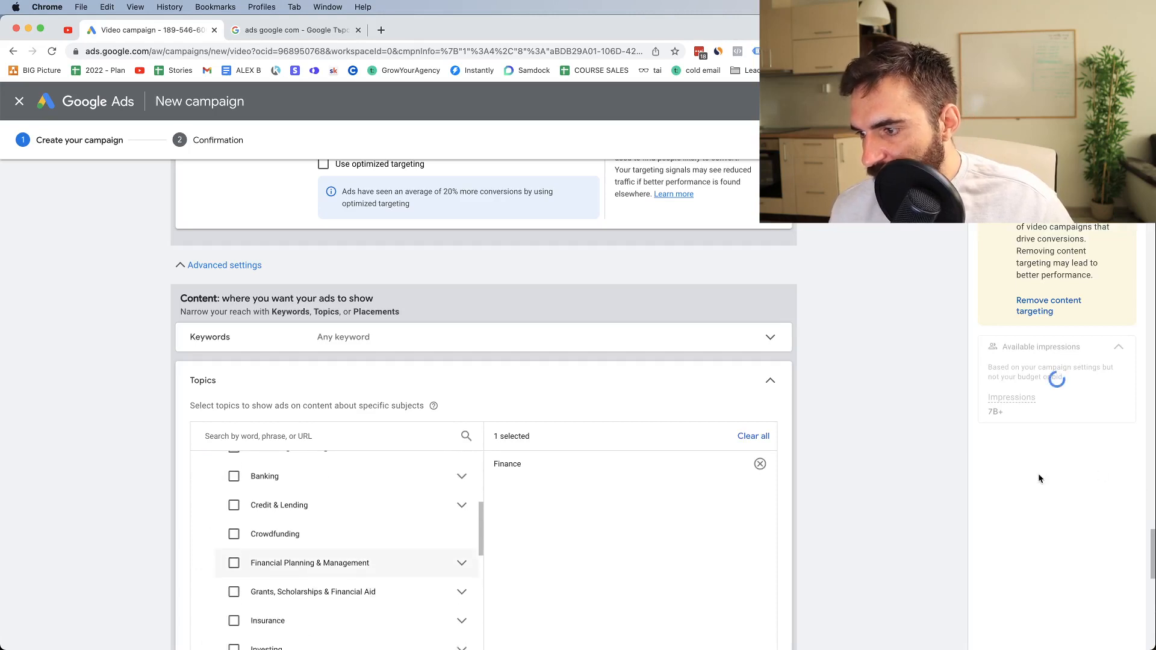
pyautogui.scroll(-5, 1037, 473)
pyautogui.scroll(-2, 337, 377)
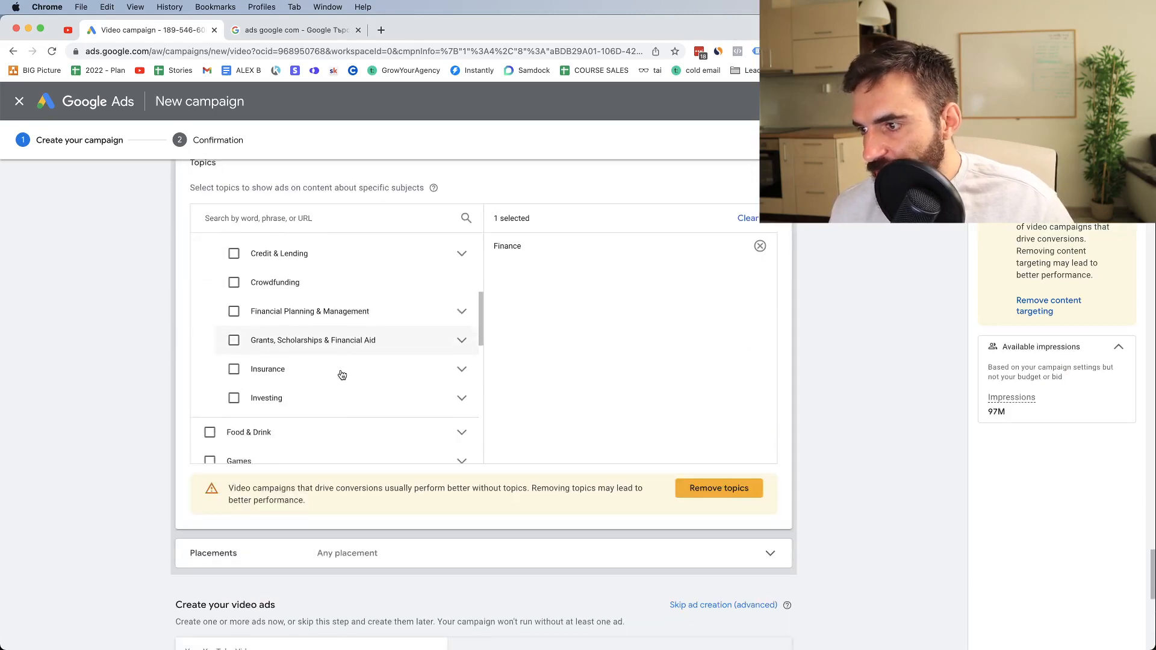
pyautogui.click(314, 390)
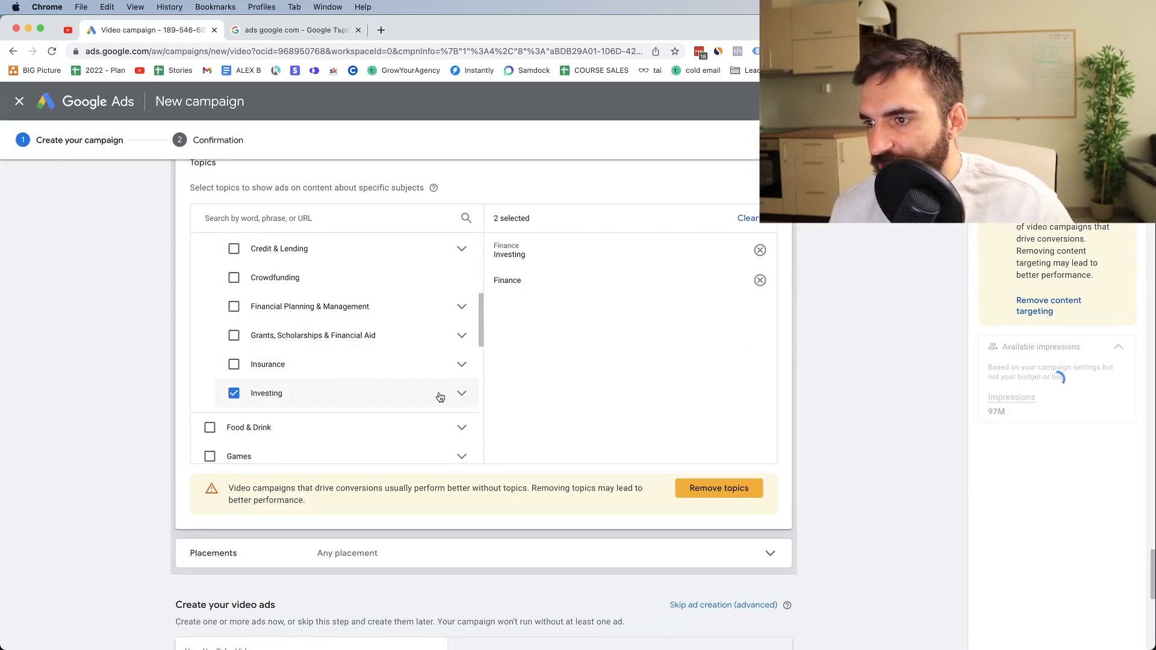
# Add the Stocks & Bonds subtopic under Investing to the targeted topics
pyautogui.click(462, 393)
pyautogui.scroll(-5, 393, 383)
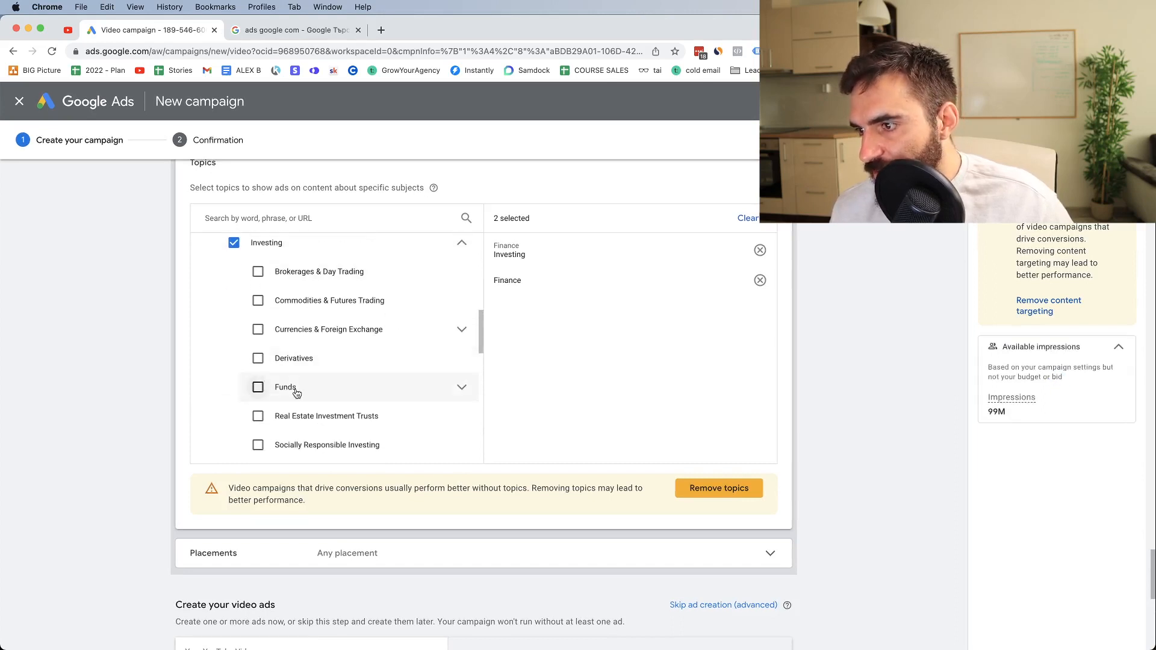
pyautogui.scroll(-1, 283, 423)
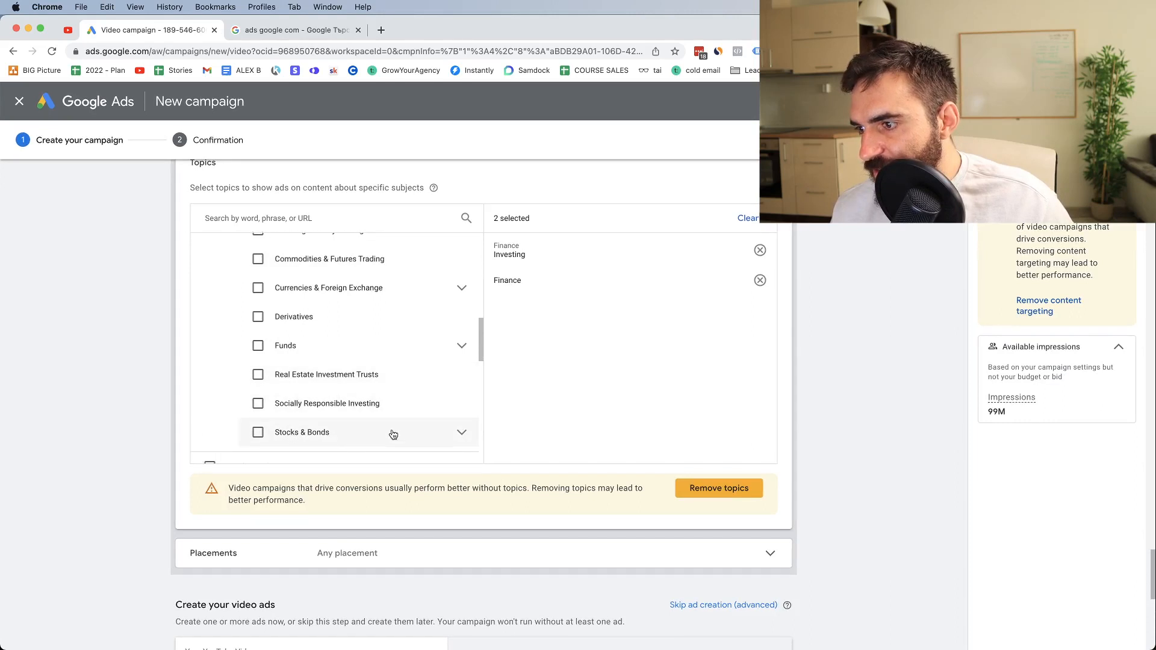
pyautogui.scroll(-3, 344, 431)
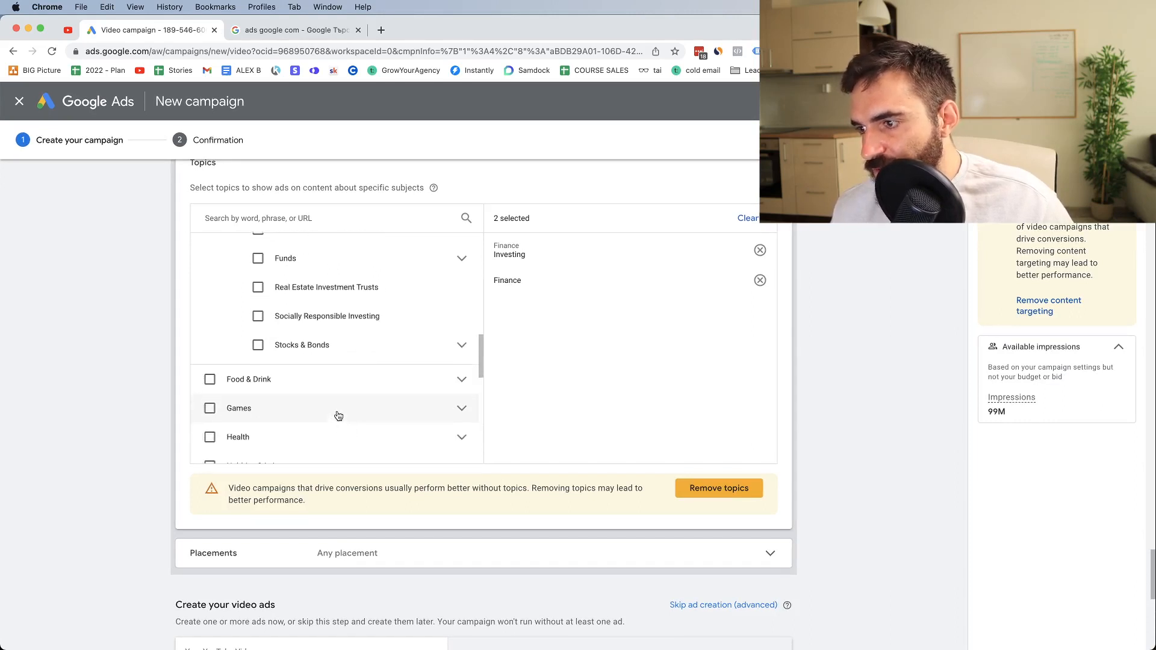
pyautogui.click(258, 345)
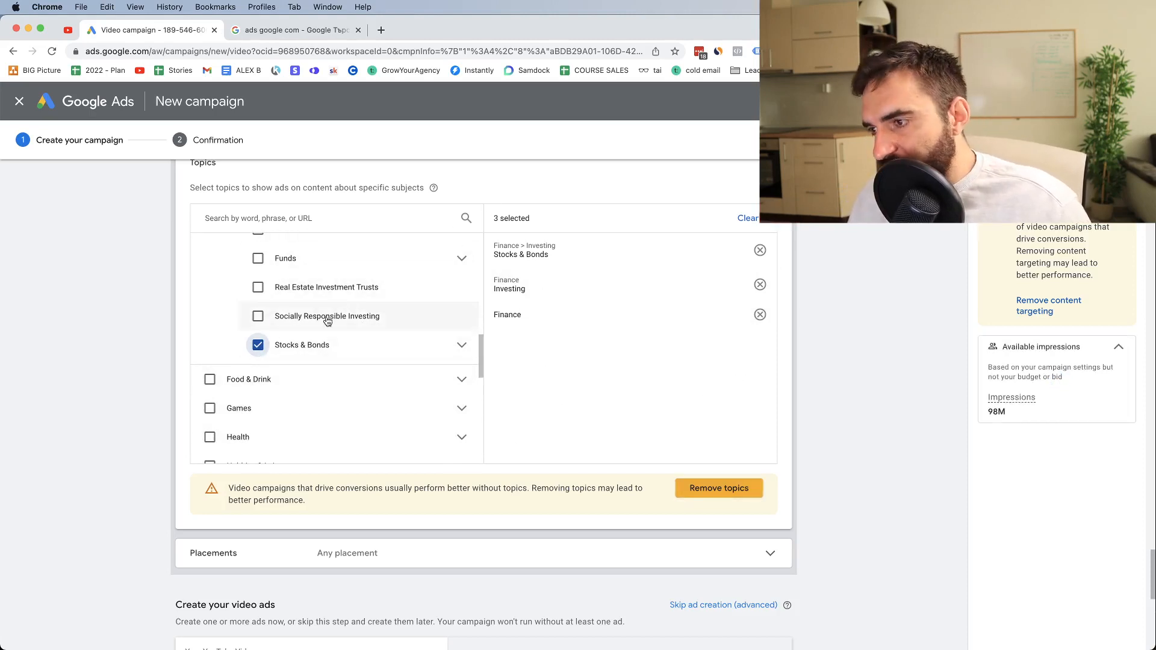
pyautogui.scroll(3, 335, 319)
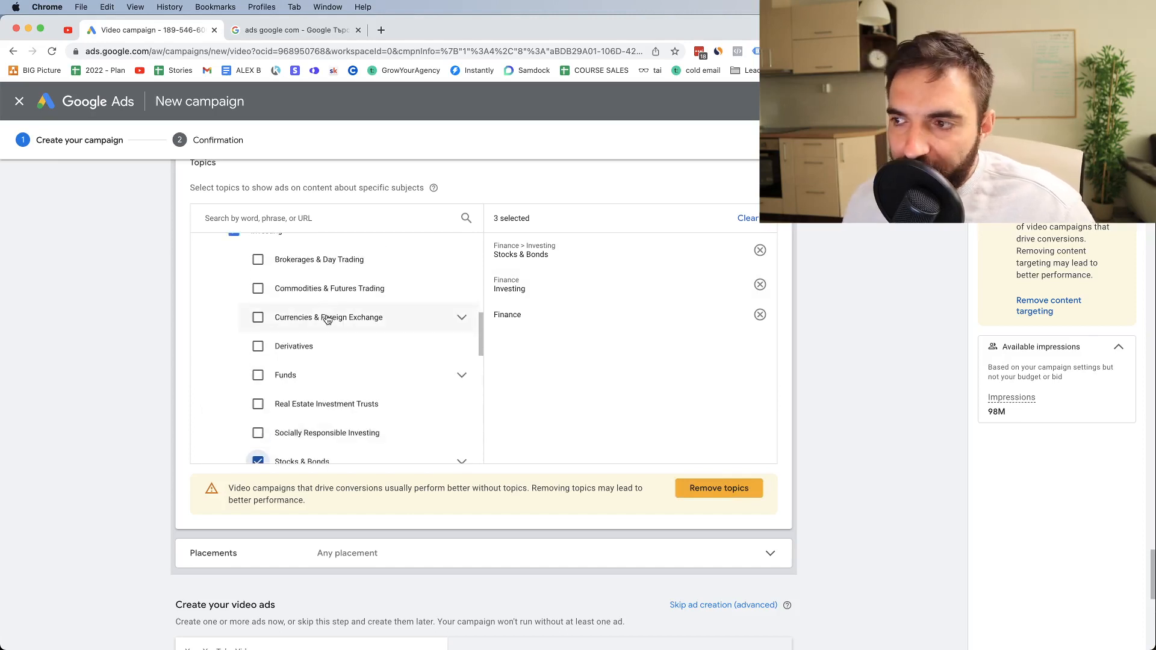
pyautogui.scroll(2, 326, 322)
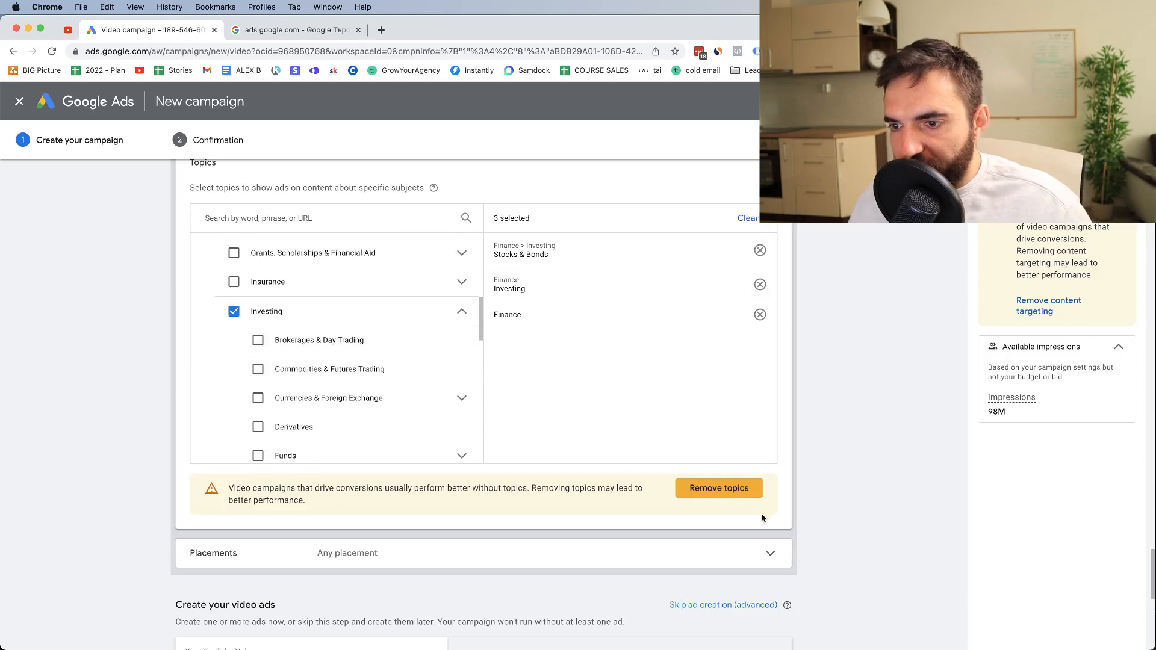
# Remove all selected topics from content targeting and open the Placements section
pyautogui.click(698, 495)
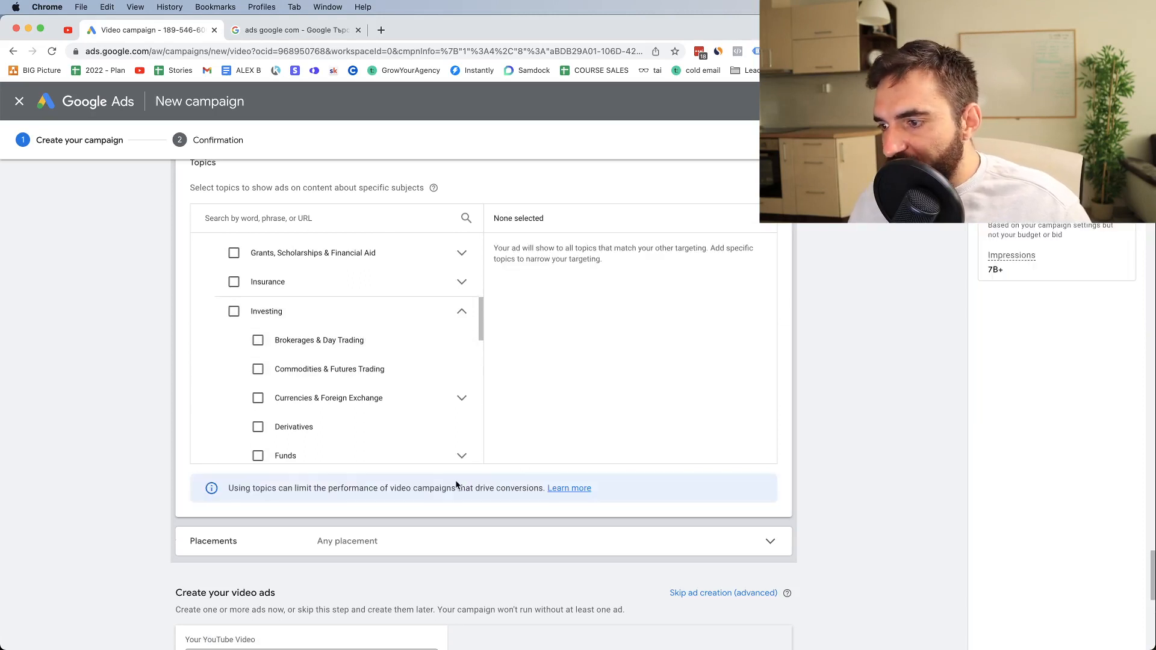
pyautogui.click(362, 535)
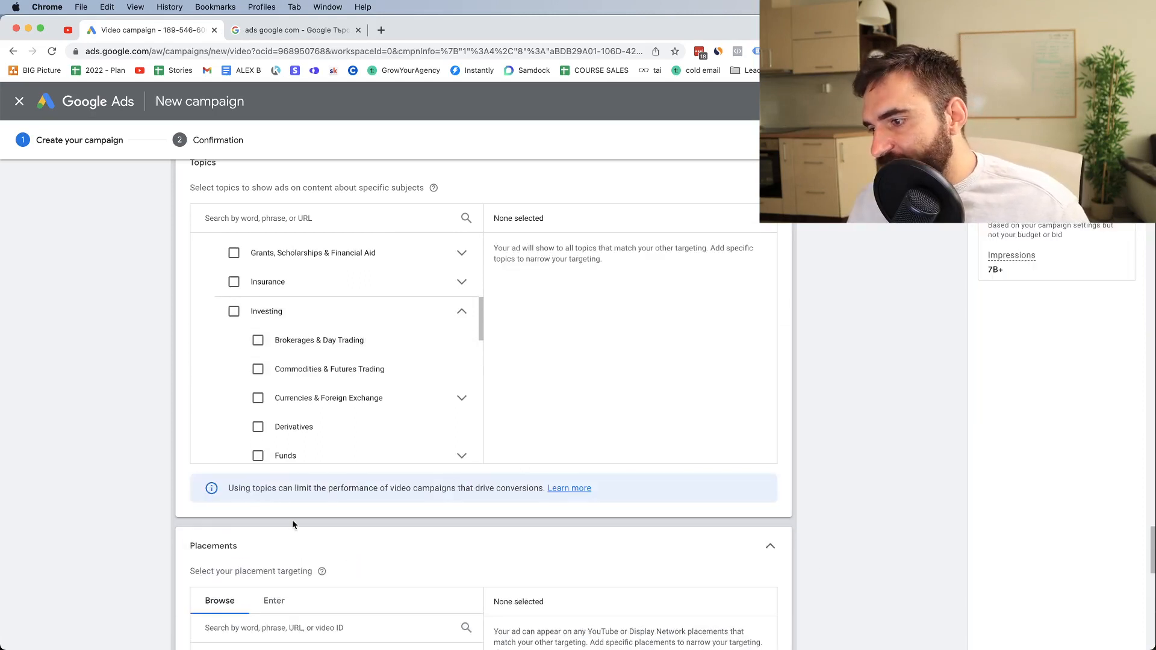
pyautogui.scroll(-3, 293, 525)
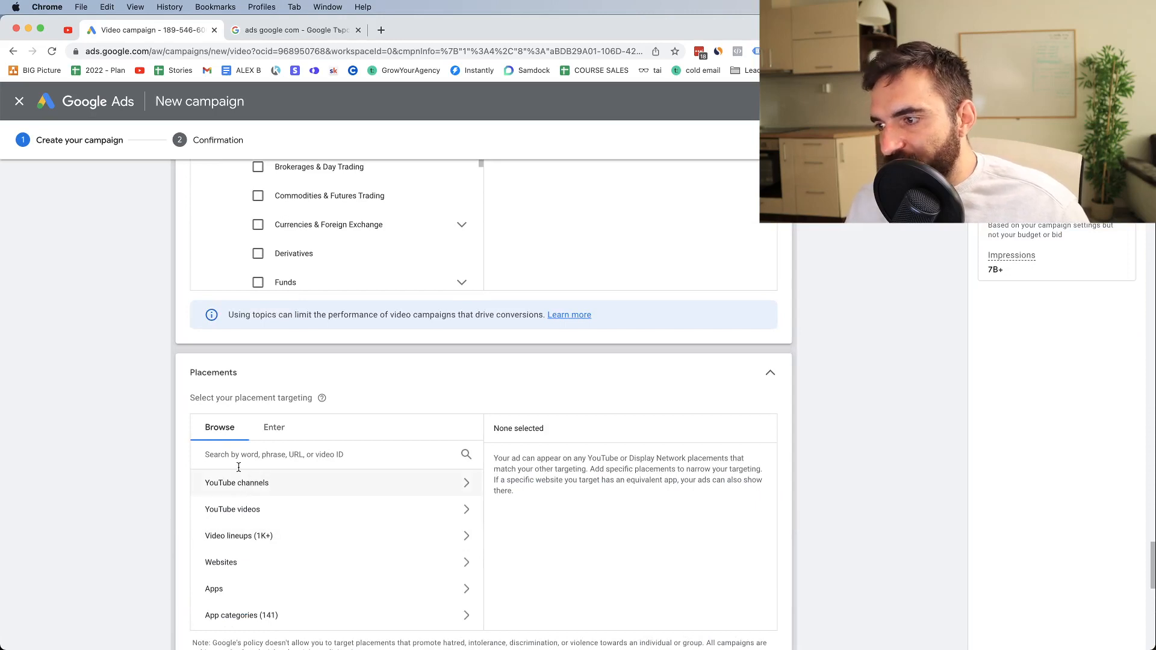
pyautogui.scroll(-1, 237, 460)
pyautogui.scroll(1, 236, 455)
pyautogui.scroll(-1, 231, 450)
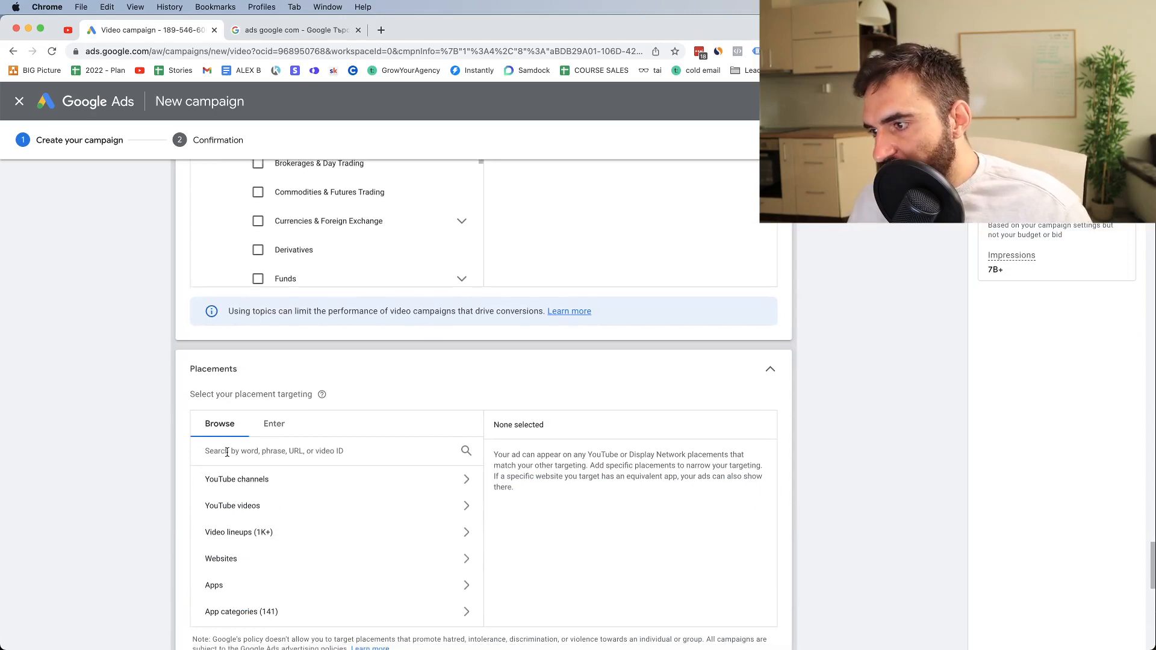
# Search the placements for "stephen" and add the Stephen Sharer YouTube channel to the targeted placements
pyautogui.click(227, 452)
pyautogui.write('stephen')
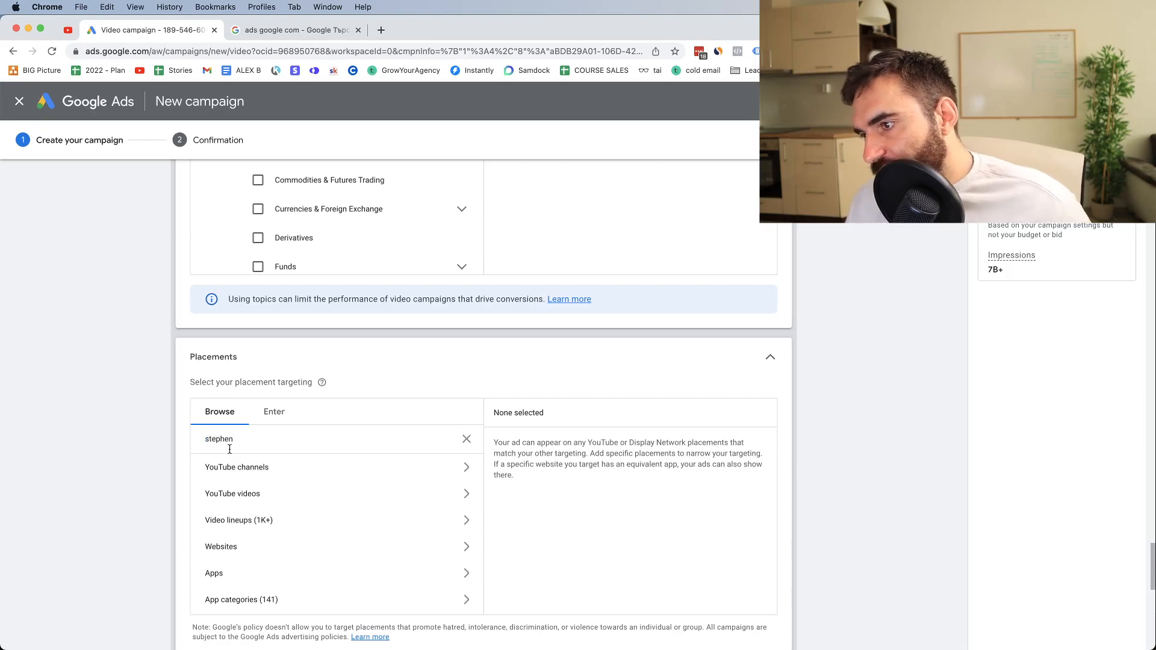
pyautogui.scroll(2, 274, 451)
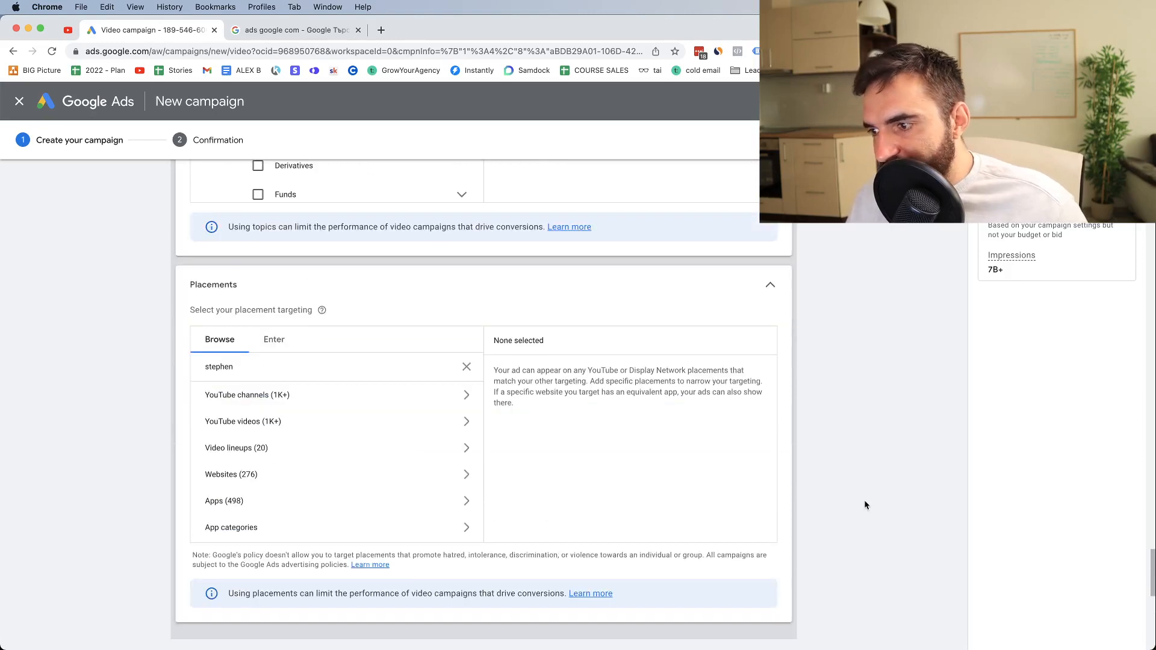
pyautogui.scroll(-6, 376, 396)
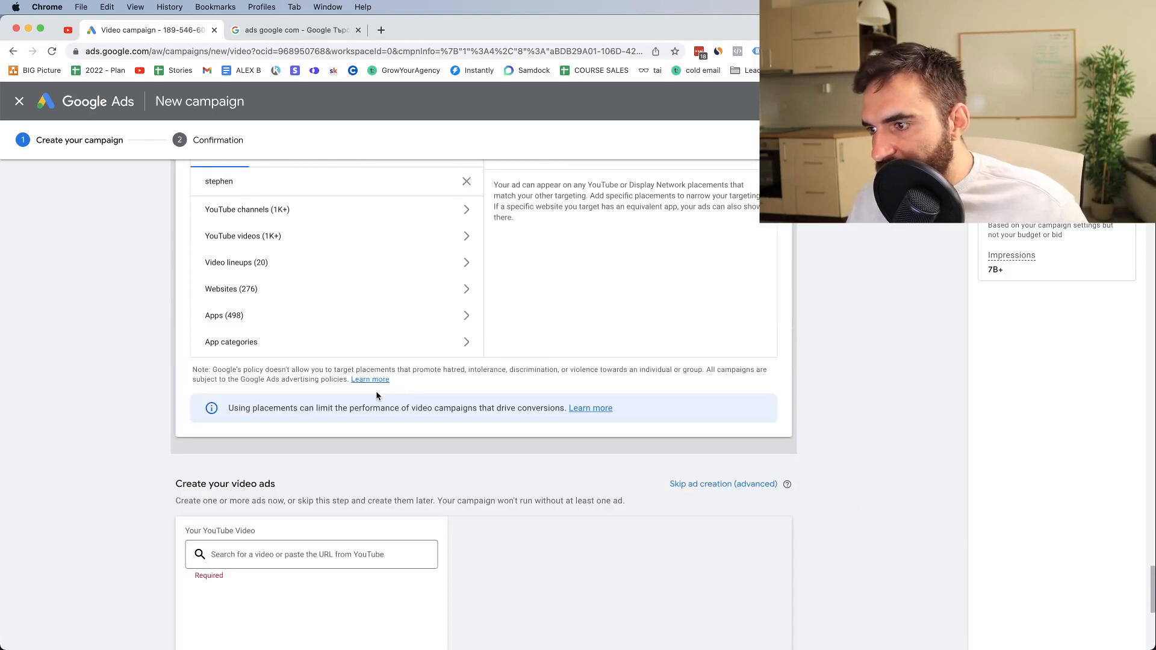
pyautogui.click(285, 218)
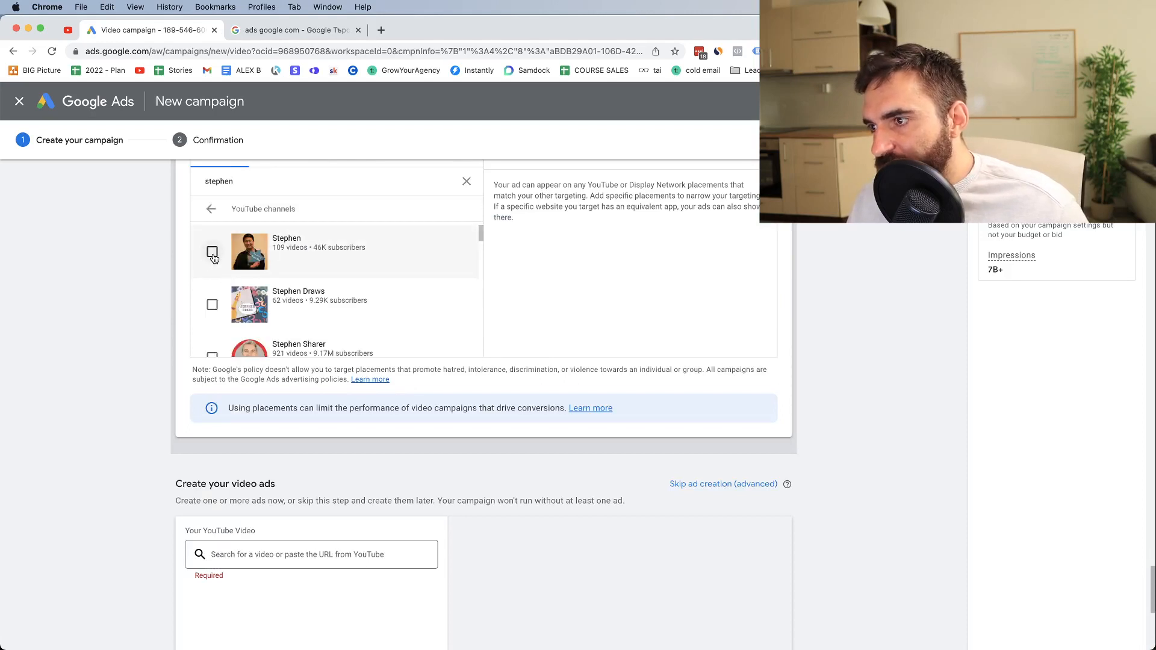
pyautogui.scroll(-1, 213, 257)
pyautogui.click(214, 314)
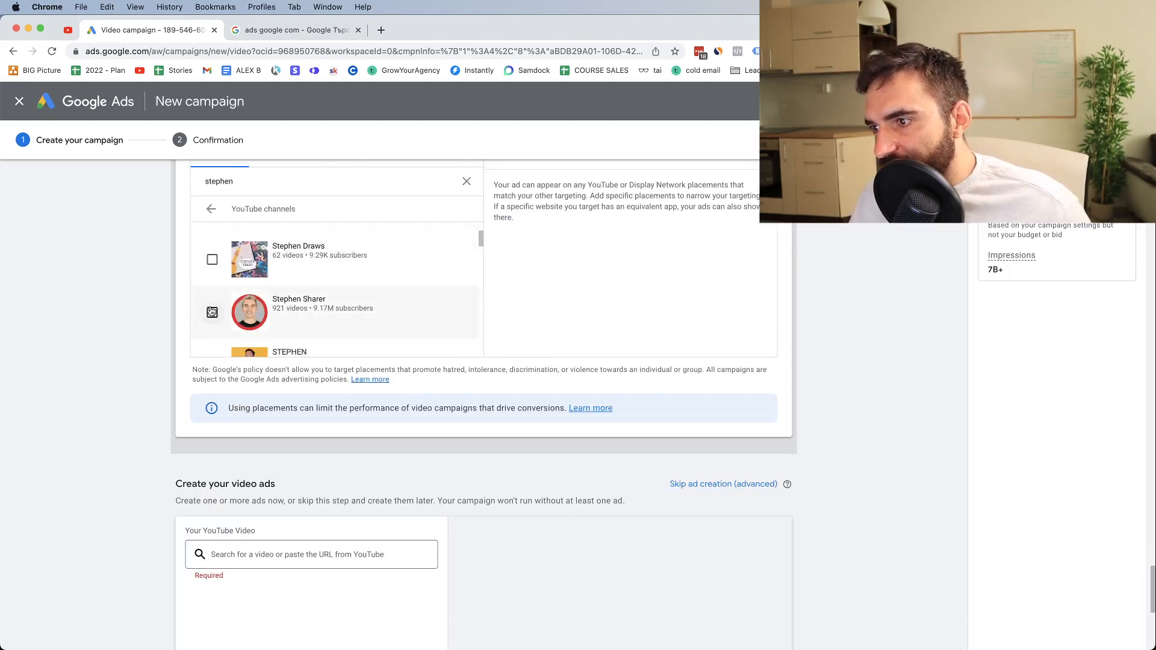
pyautogui.scroll(1, 295, 325)
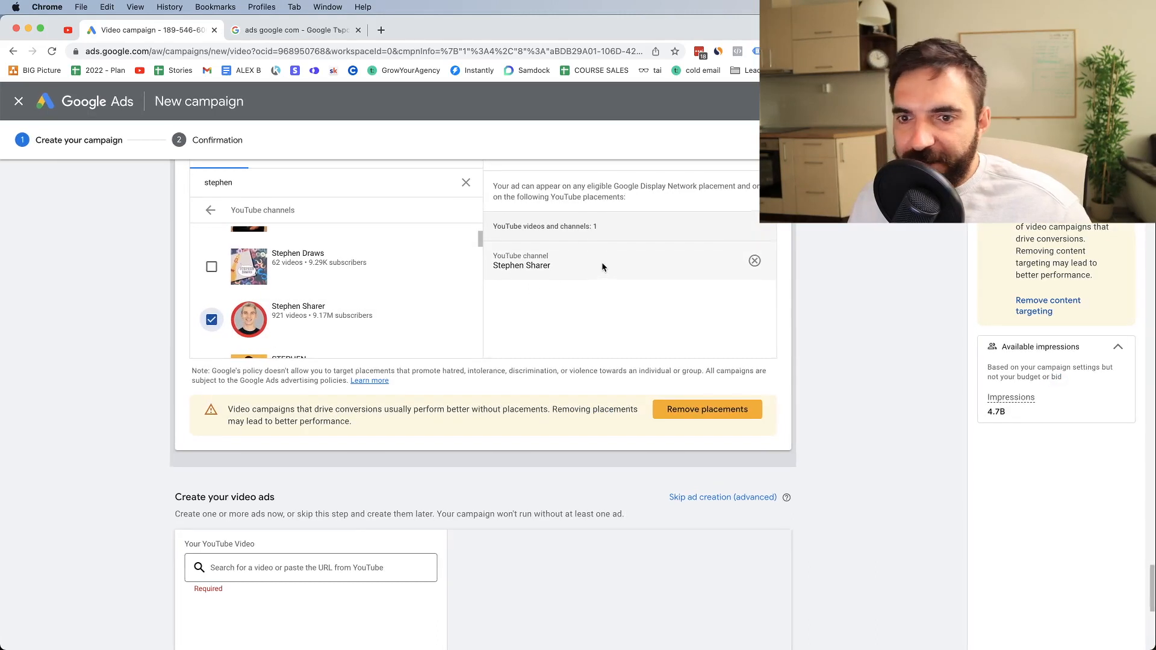
# Replace the placement search with "weight loss keto" and check the YouTube videos category for matches
pyautogui.scroll(-1, 601, 263)
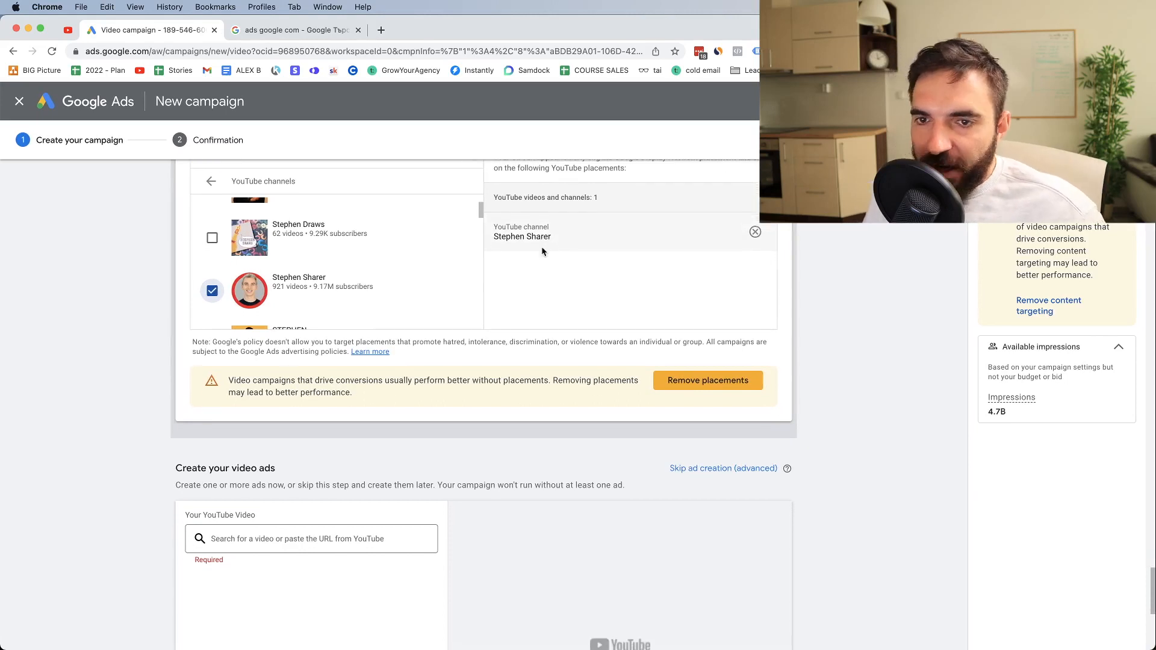
pyautogui.scroll(3, 302, 226)
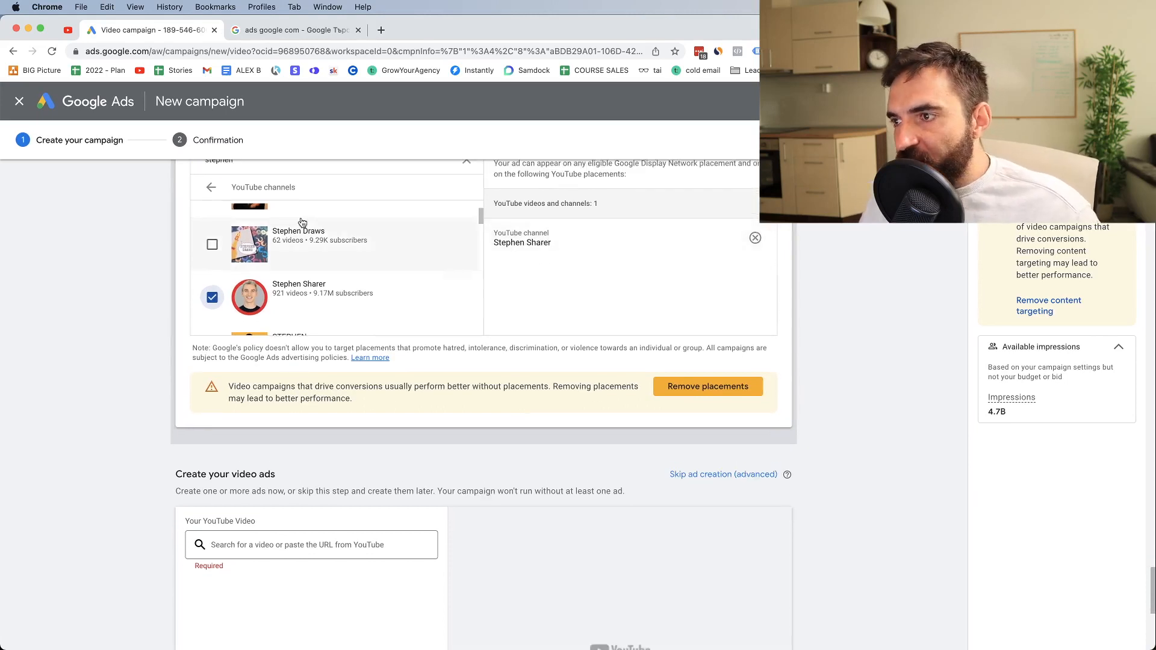
pyautogui.doubleClick(248, 203)
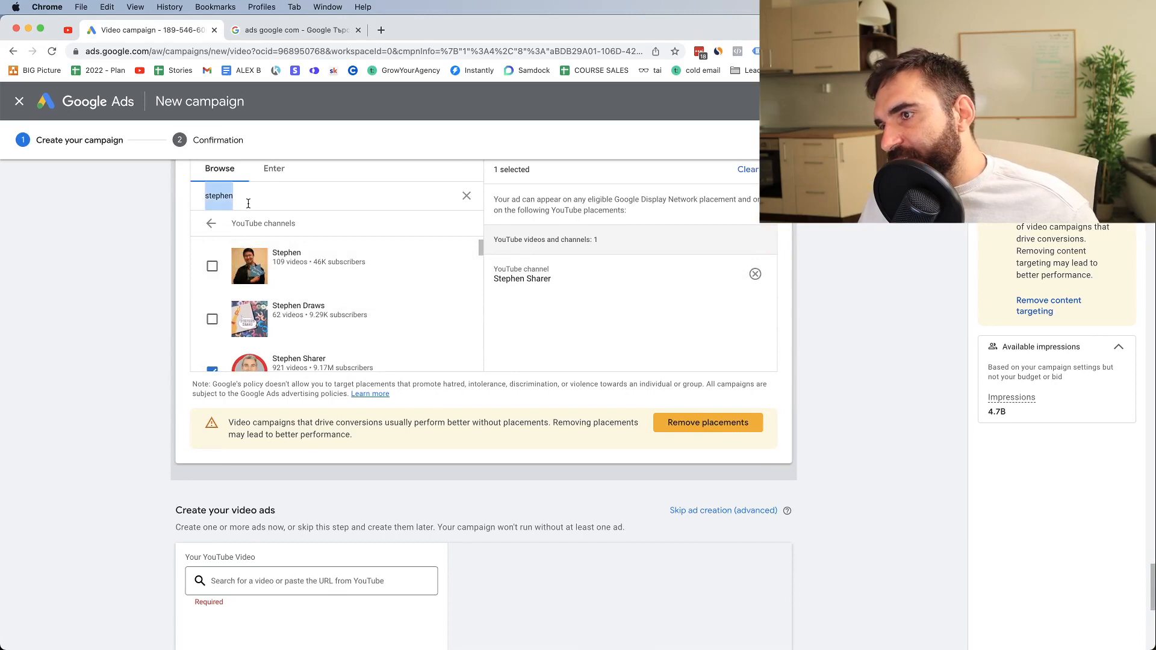
pyautogui.press('BackSpace')
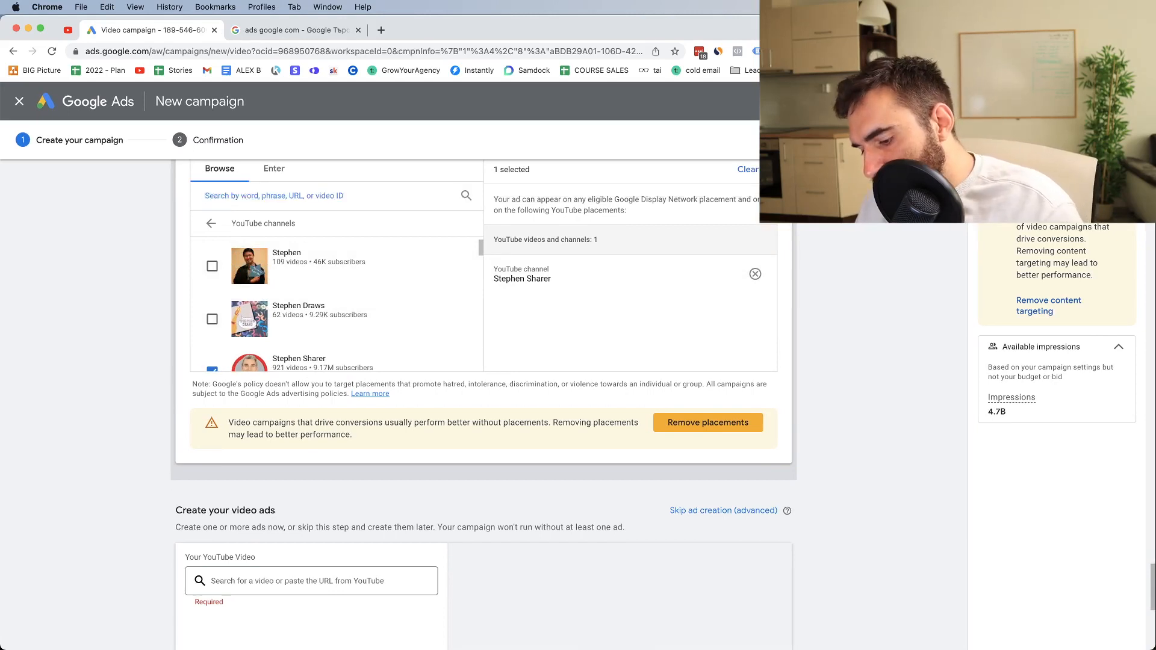
pyautogui.write('weight loss')
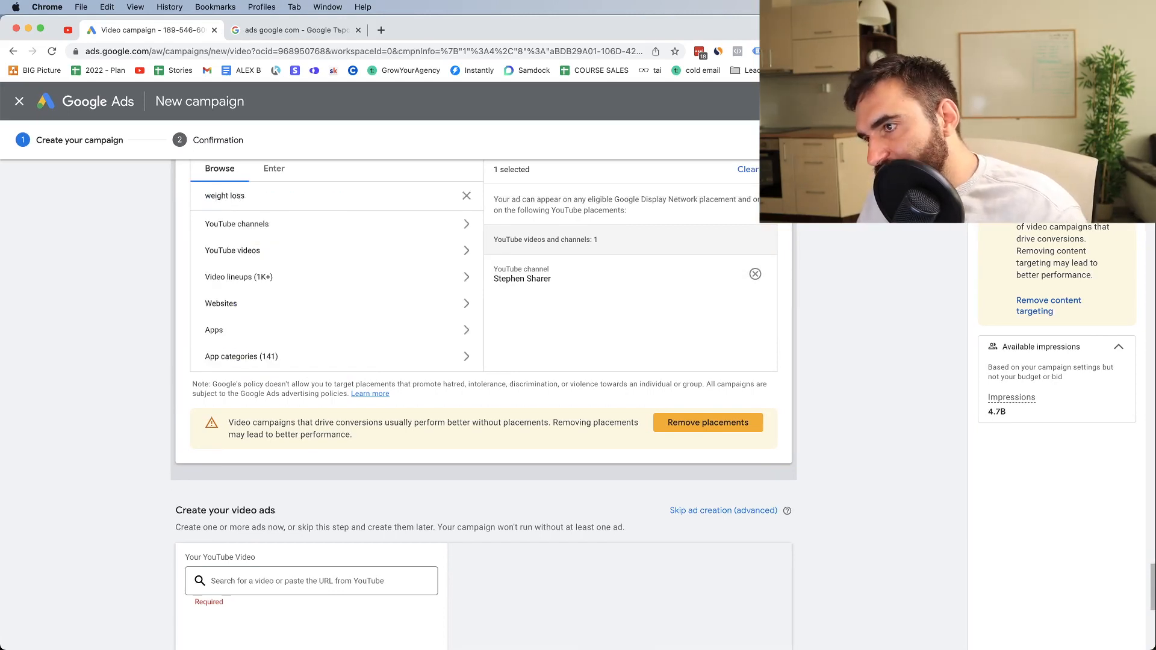
pyautogui.write(' f')
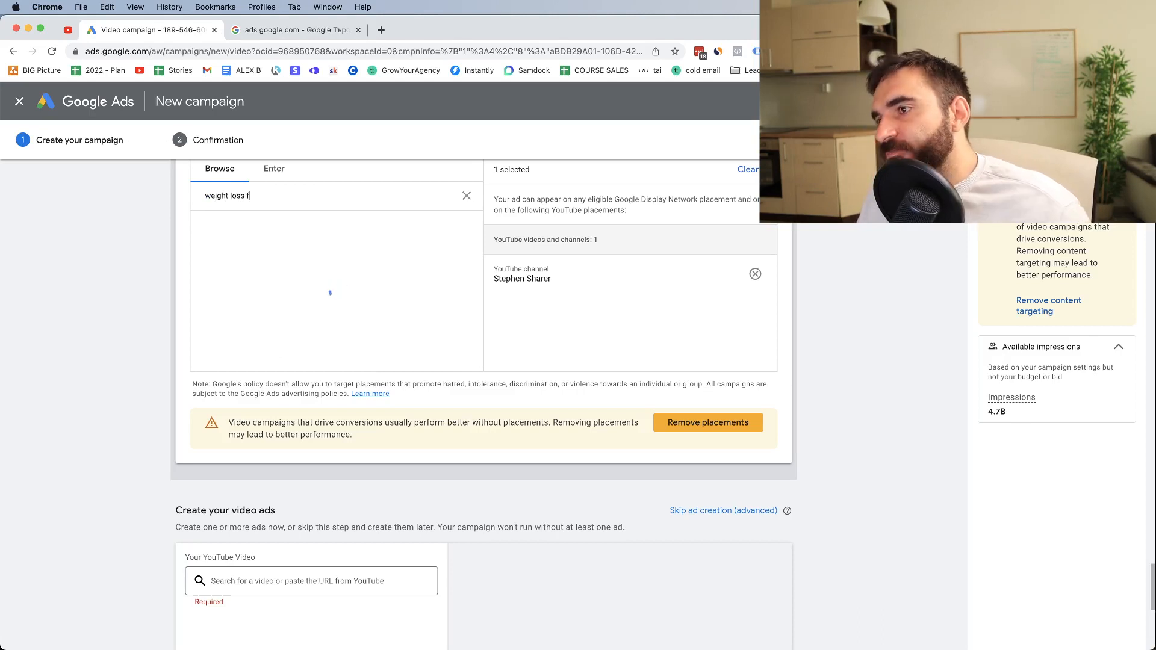
pyautogui.press('BackSpace')
pyautogui.write('keto')
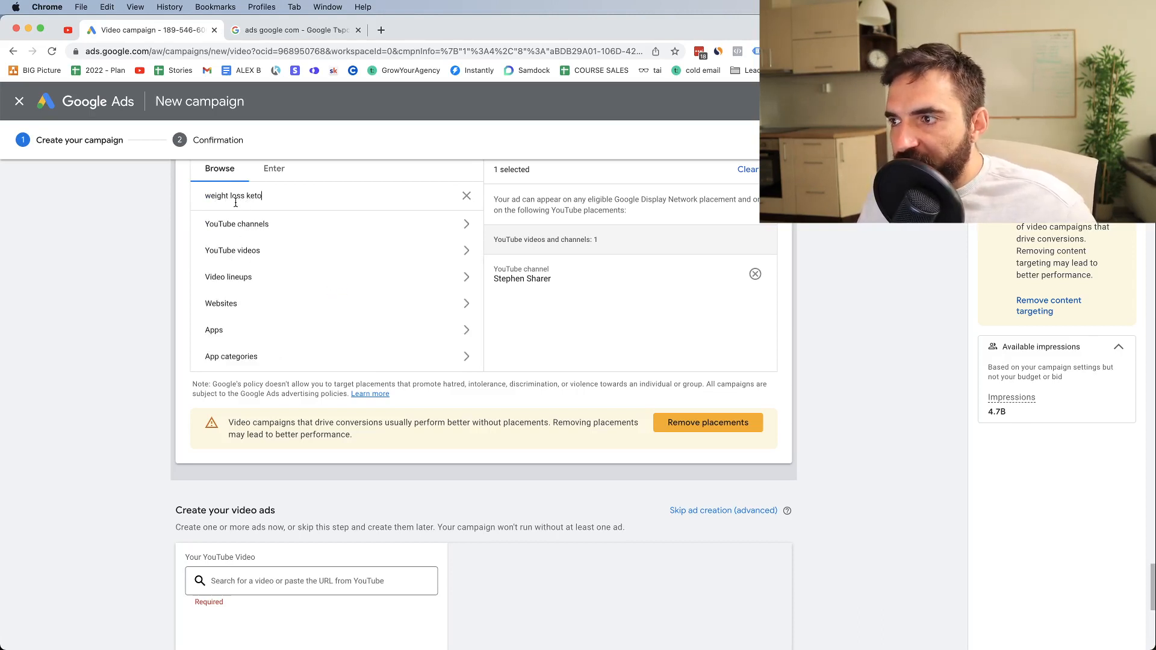
pyautogui.click(247, 258)
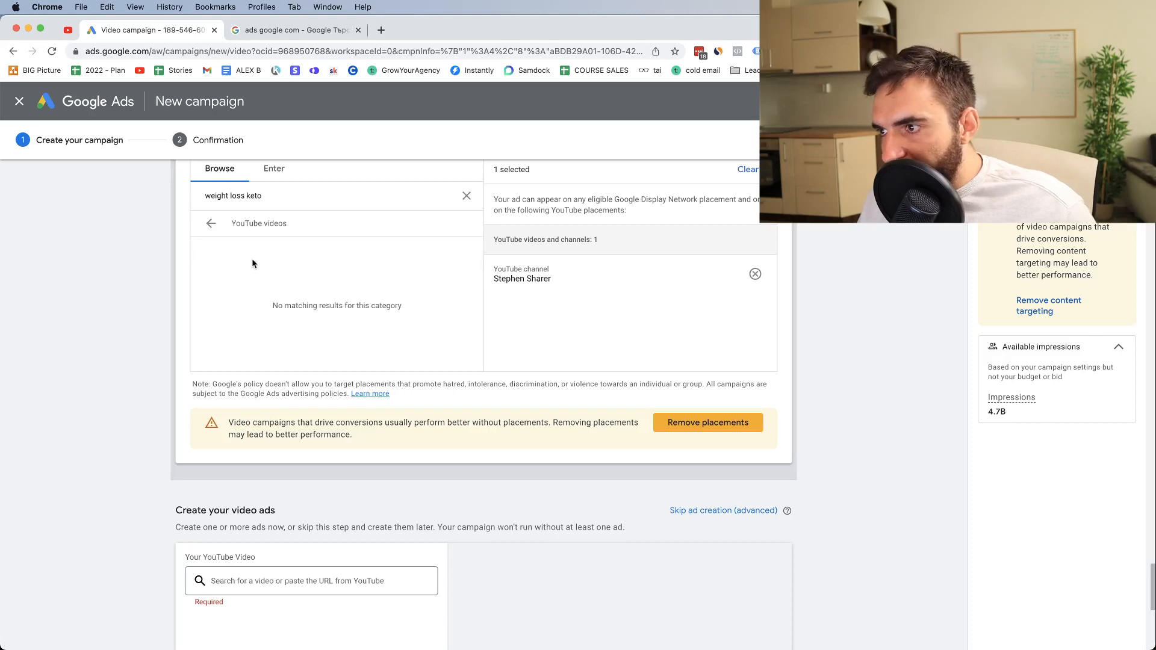
pyautogui.click(211, 223)
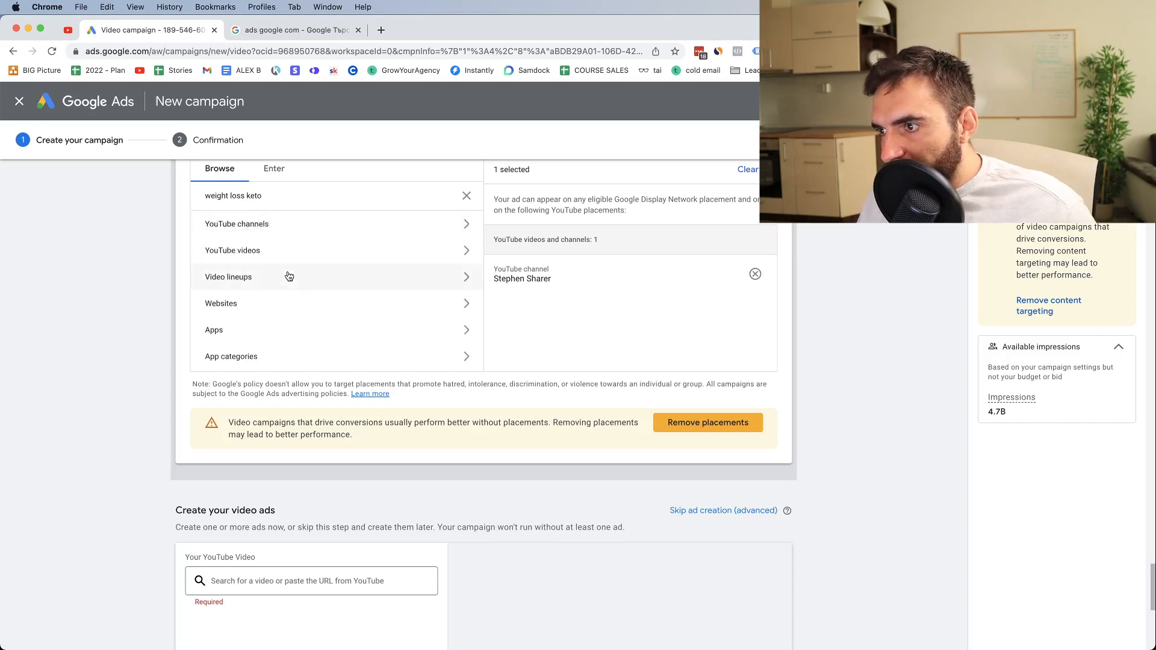
# Shorten the placement search to "weight loss" and check the YouTube videos category again
pyautogui.doubleClick(259, 191)
pyautogui.press('BackSpace')
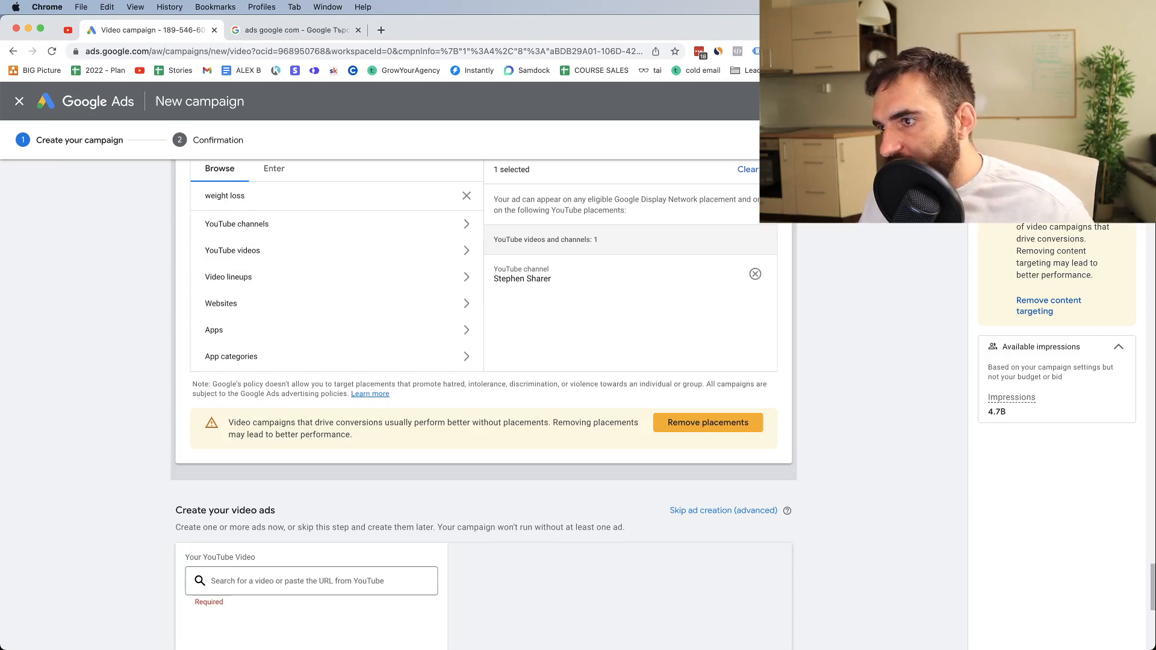
pyautogui.press('Return')
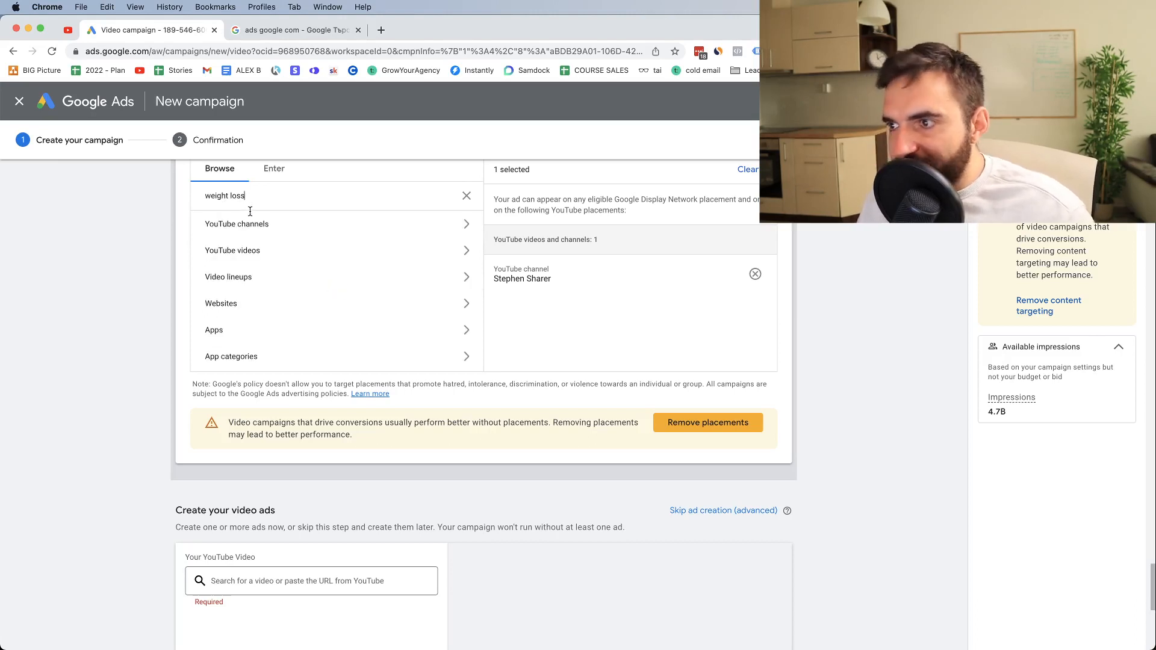
pyautogui.click(236, 251)
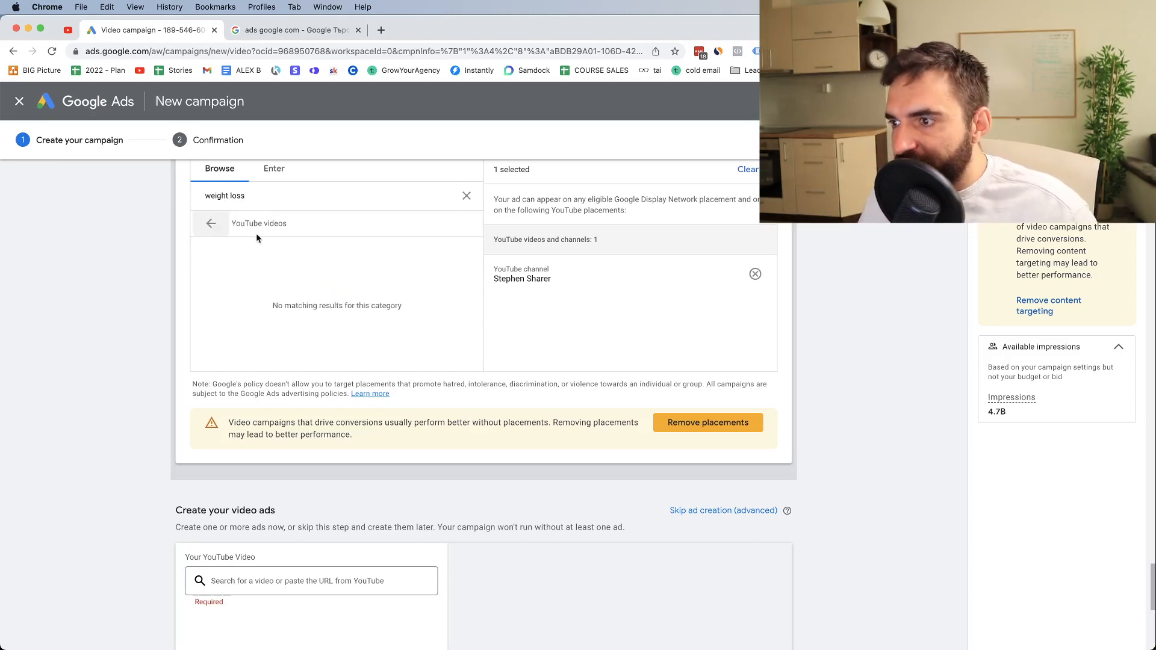
pyautogui.doubleClick(253, 223)
# Clear the search text in the Placements section
pyautogui.doubleClick(234, 199)
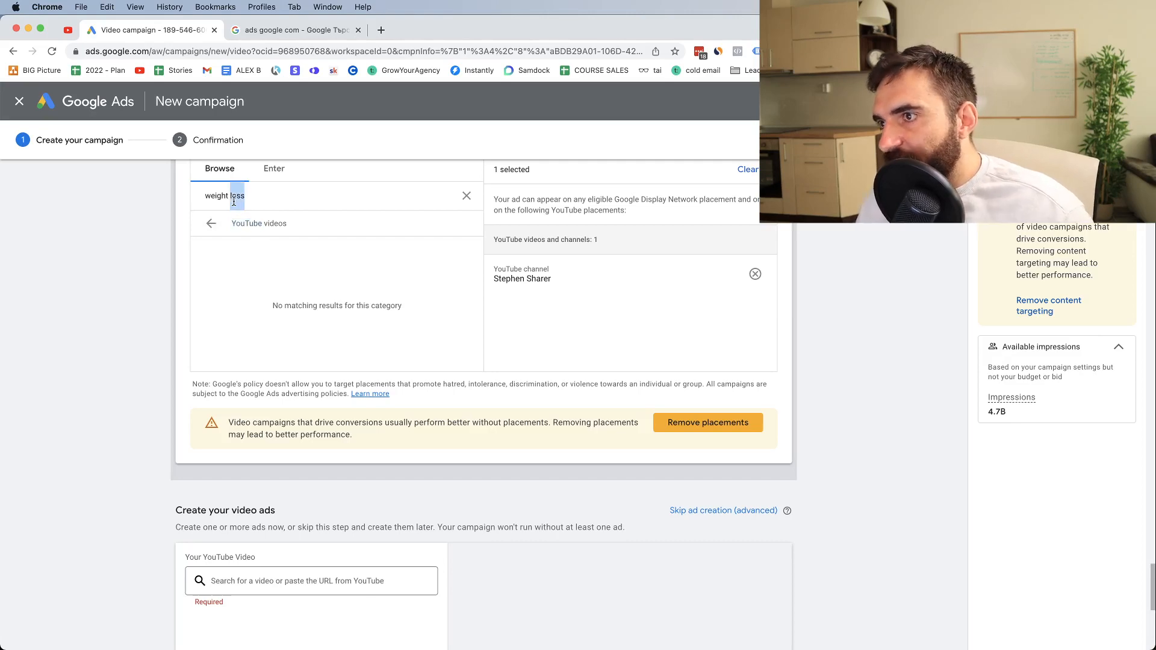
pyautogui.press('BackSpace')
pyautogui.press('BackSpace')
pyautogui.press('BackSpace')
pyautogui.press('BackSpace')
pyautogui.press('BackSpace')
pyautogui.press('BackSpace')
pyautogui.press('BackSpace')
pyautogui.press('BackSpace')
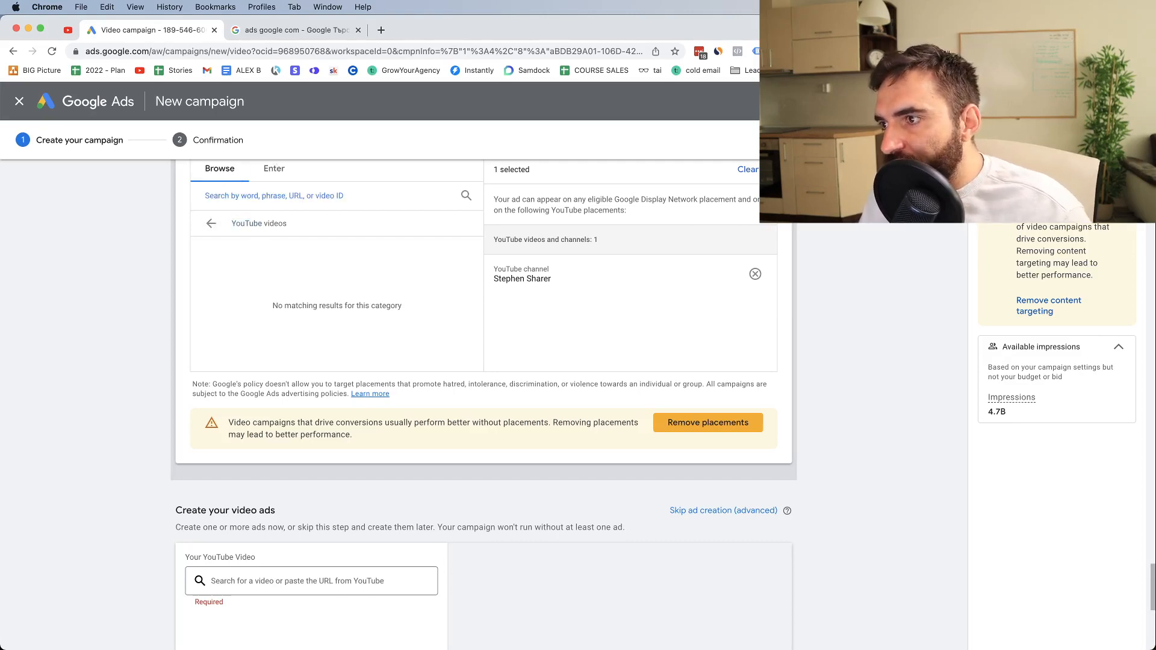
# Open youtube.com in the second browser tab and search it for weight loss videos
pyautogui.click(277, 34)
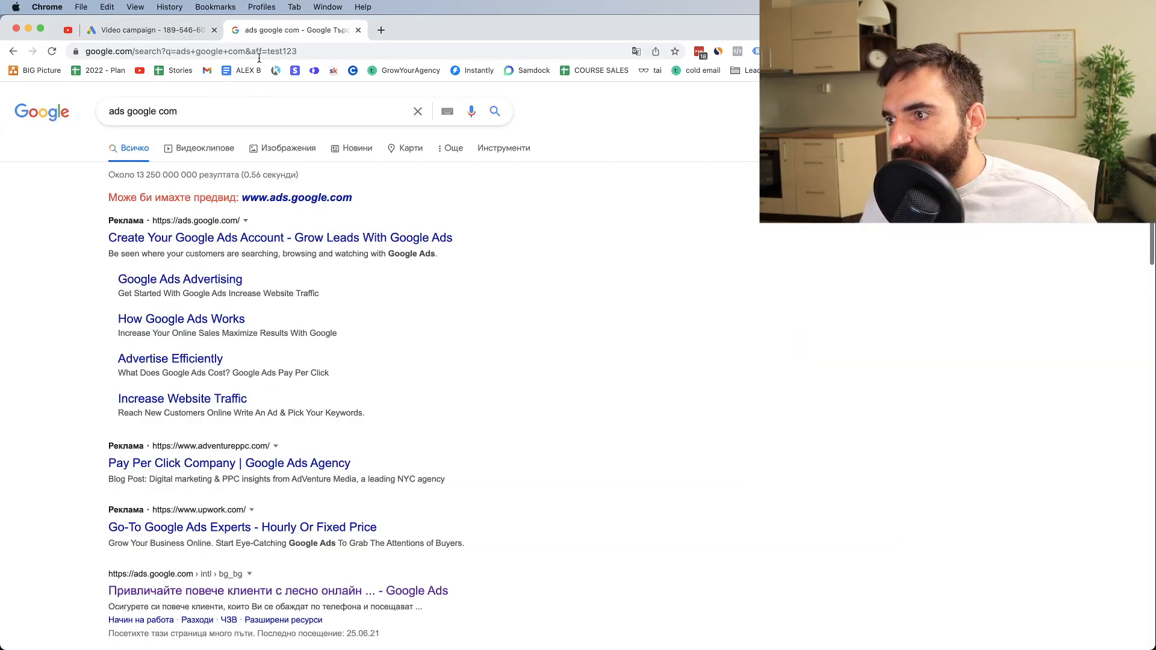
pyautogui.click(200, 50)
pyautogui.write('youtube.com')
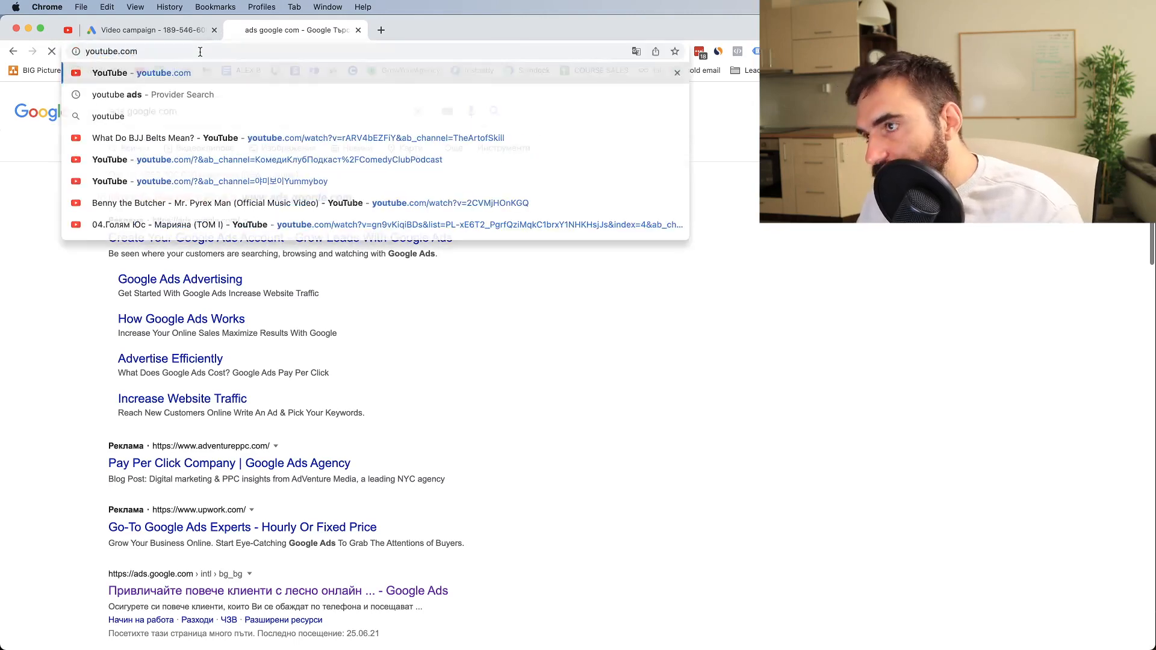
pyautogui.press('Return')
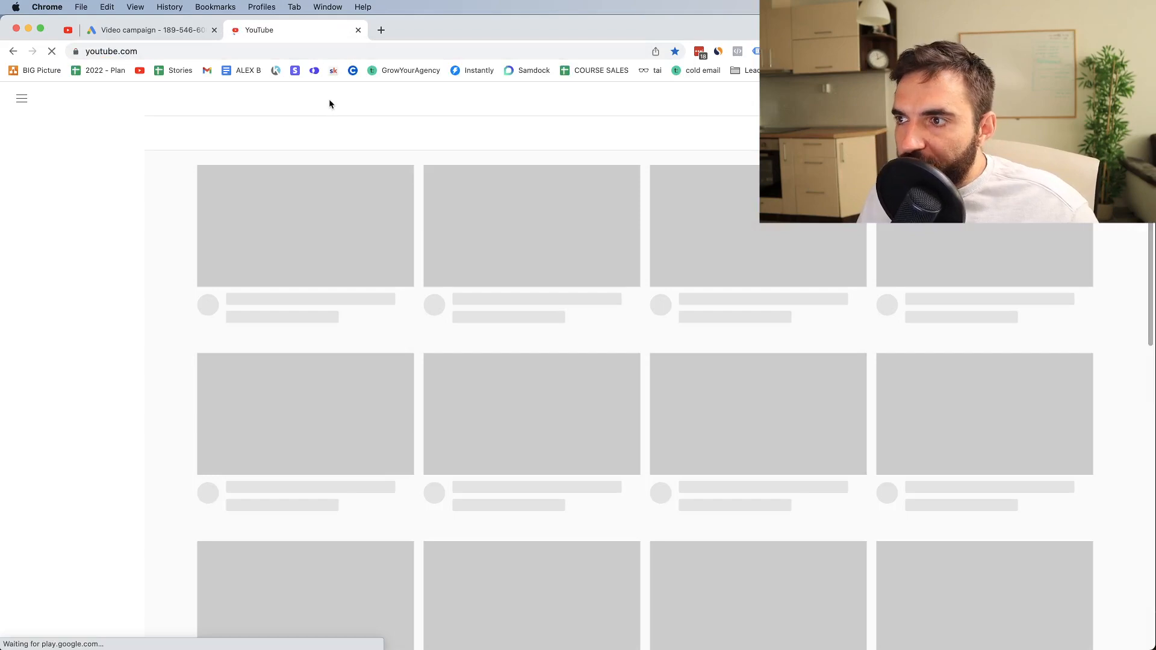
pyautogui.click(432, 99)
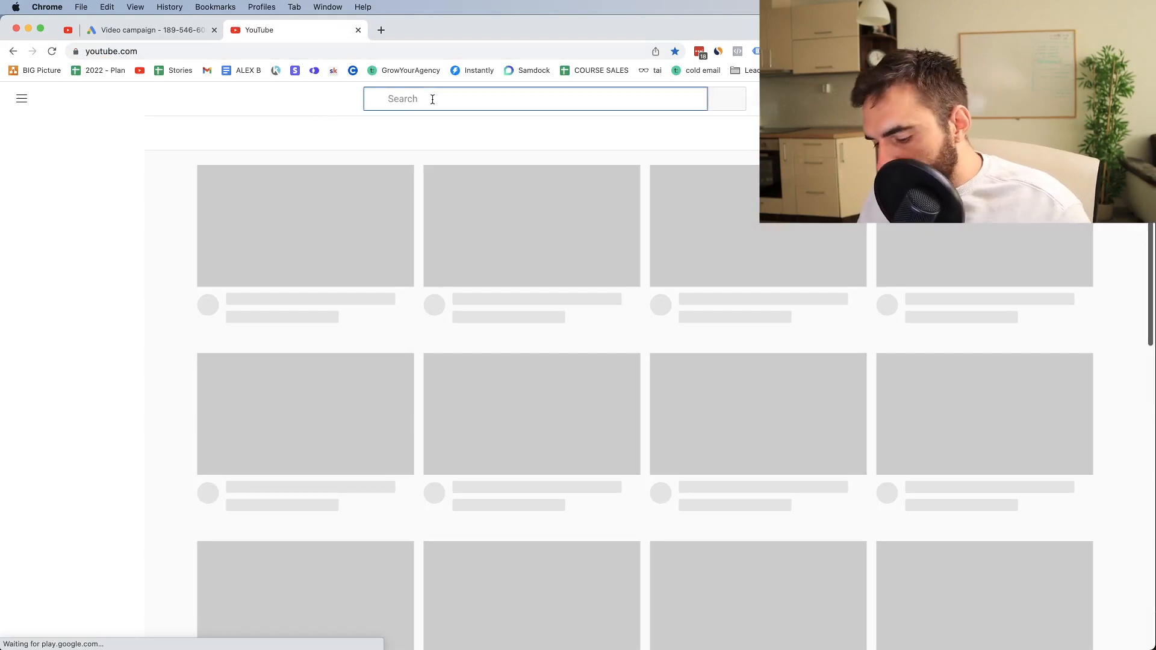
pyautogui.write('wiehgt los')
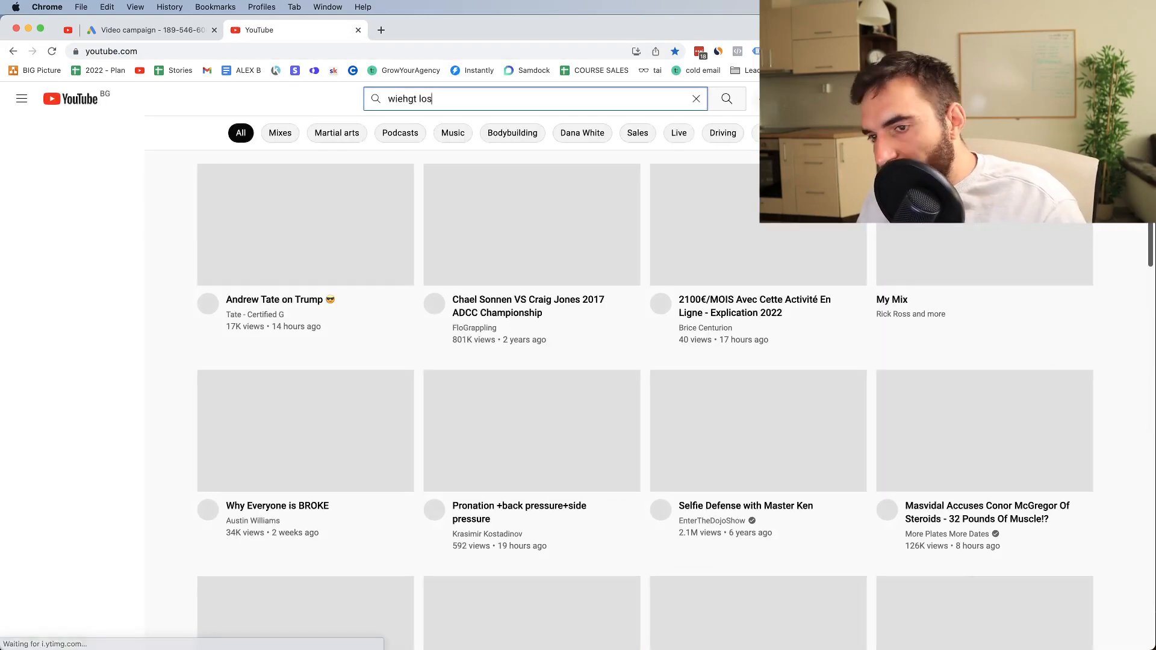
pyautogui.write('s')
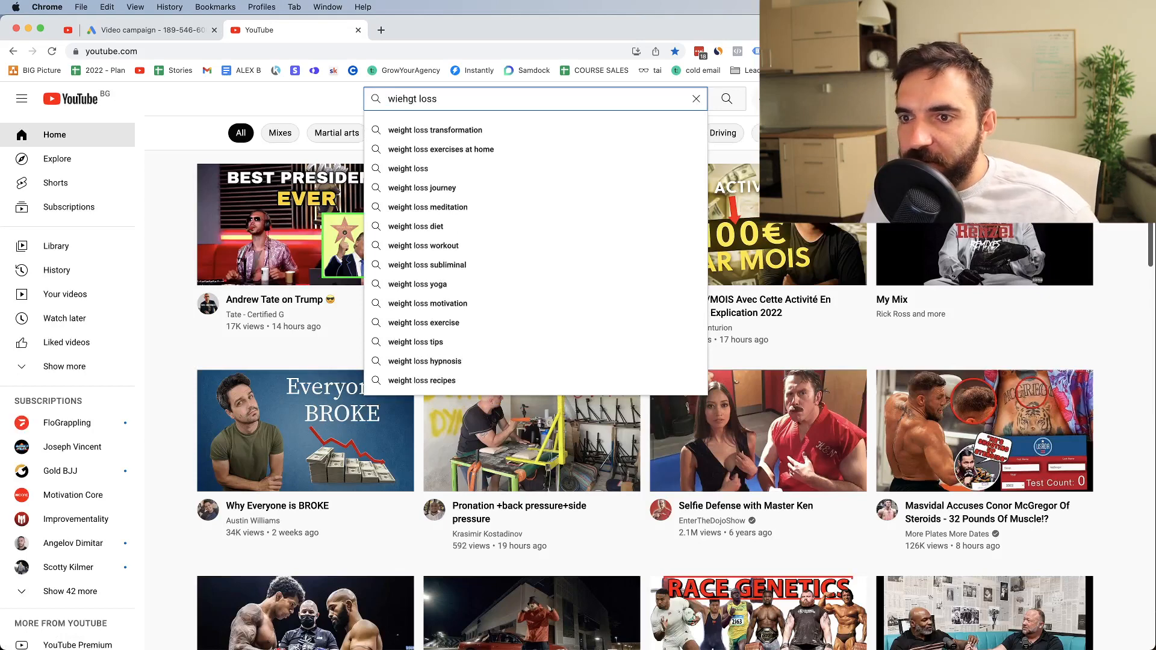
pyautogui.press('Return')
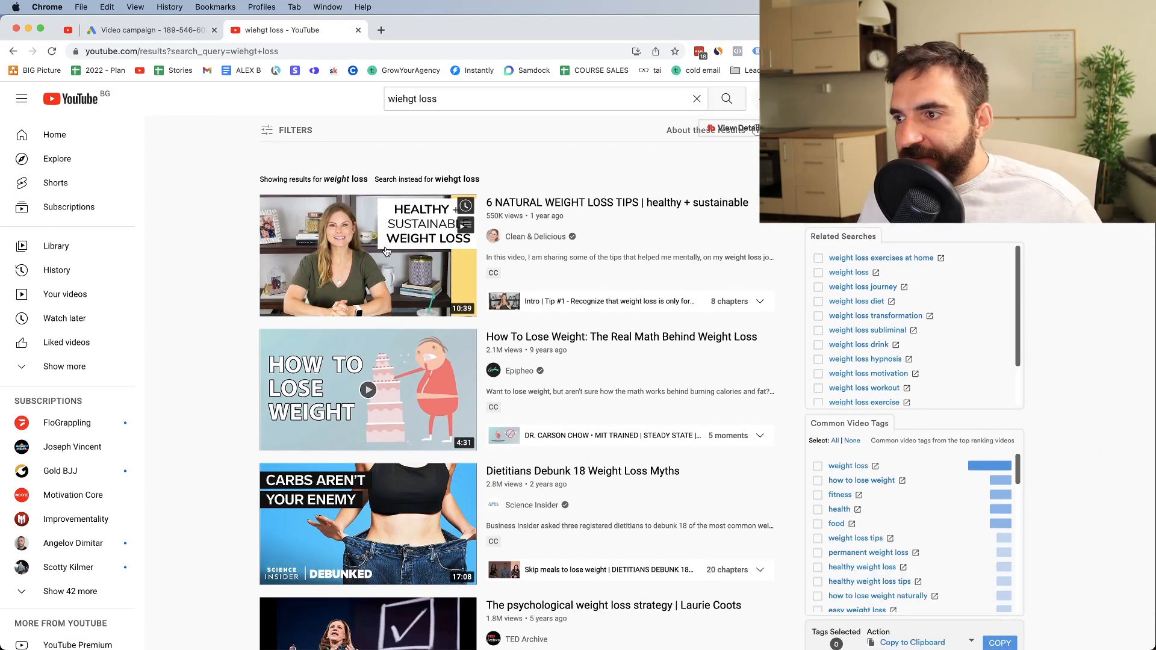
# Copy the URL of the "6 NATURAL WEIGHT LOSS TIPS | healthy + sustainable" video and enter it in the Google Ads placement search
pyautogui.click(386, 251)
pyautogui.click(165, 47)
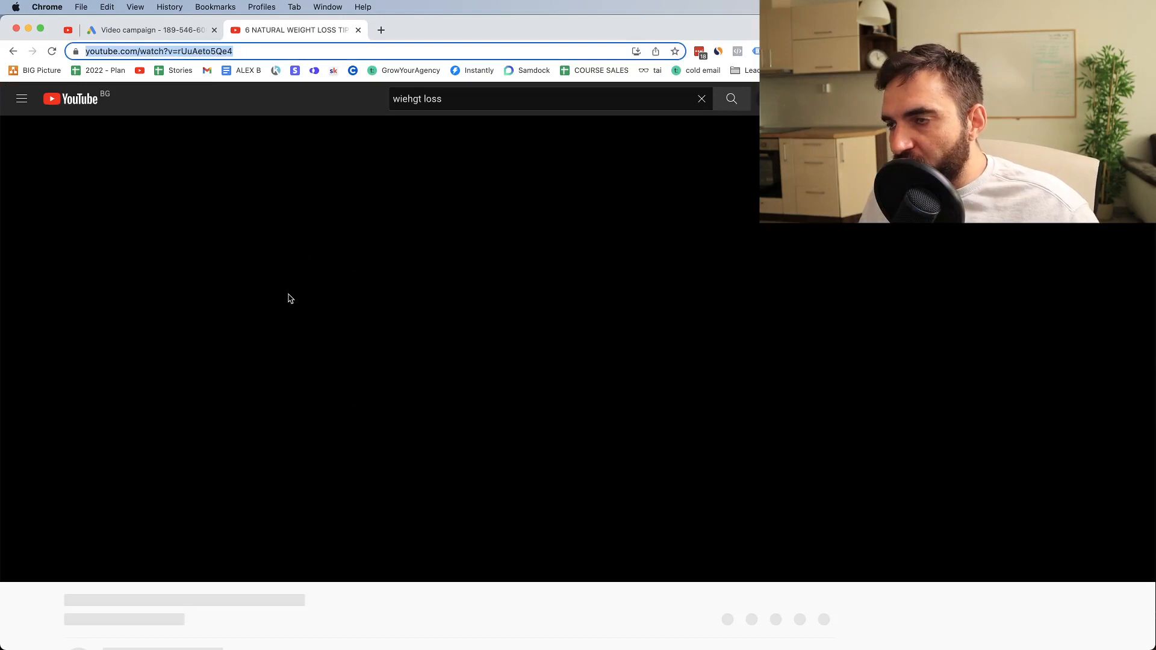
pyautogui.click(142, 33)
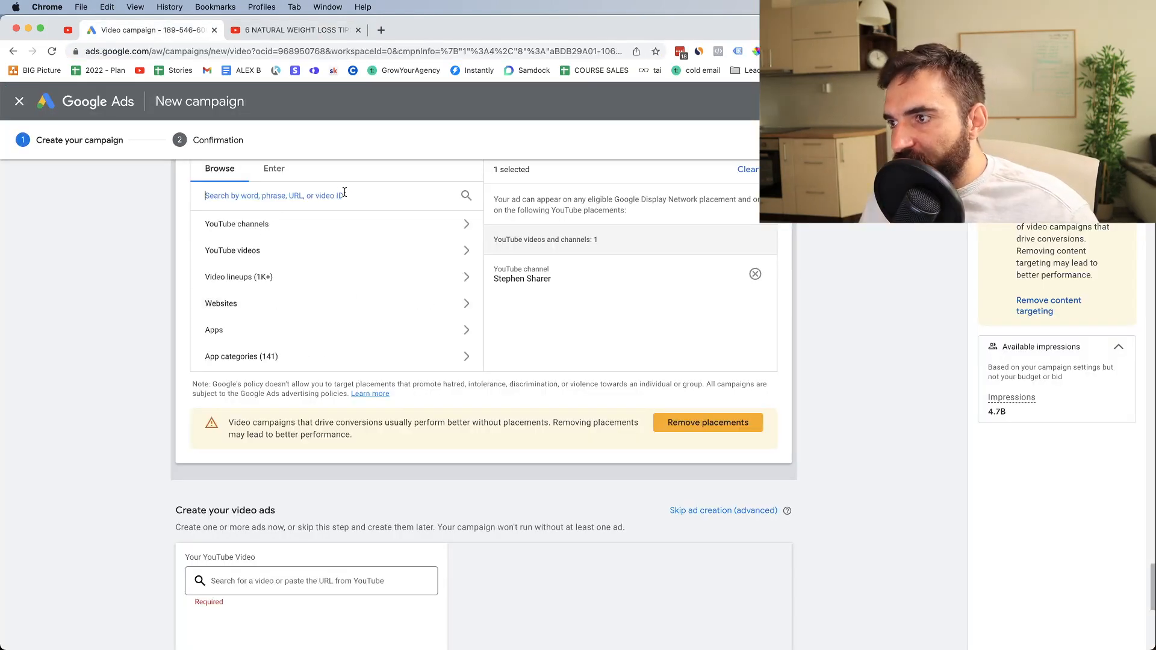
pyautogui.write('https://www.youtube.com/watch?v=rUu-eto5Qe4')
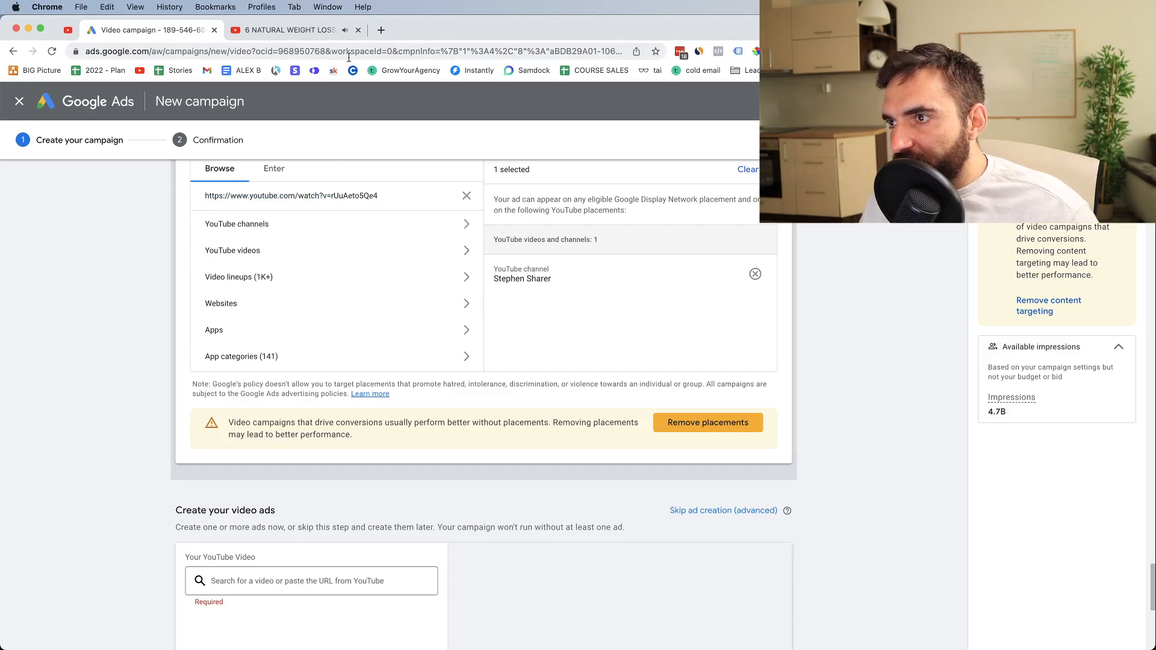
pyautogui.click(354, 35)
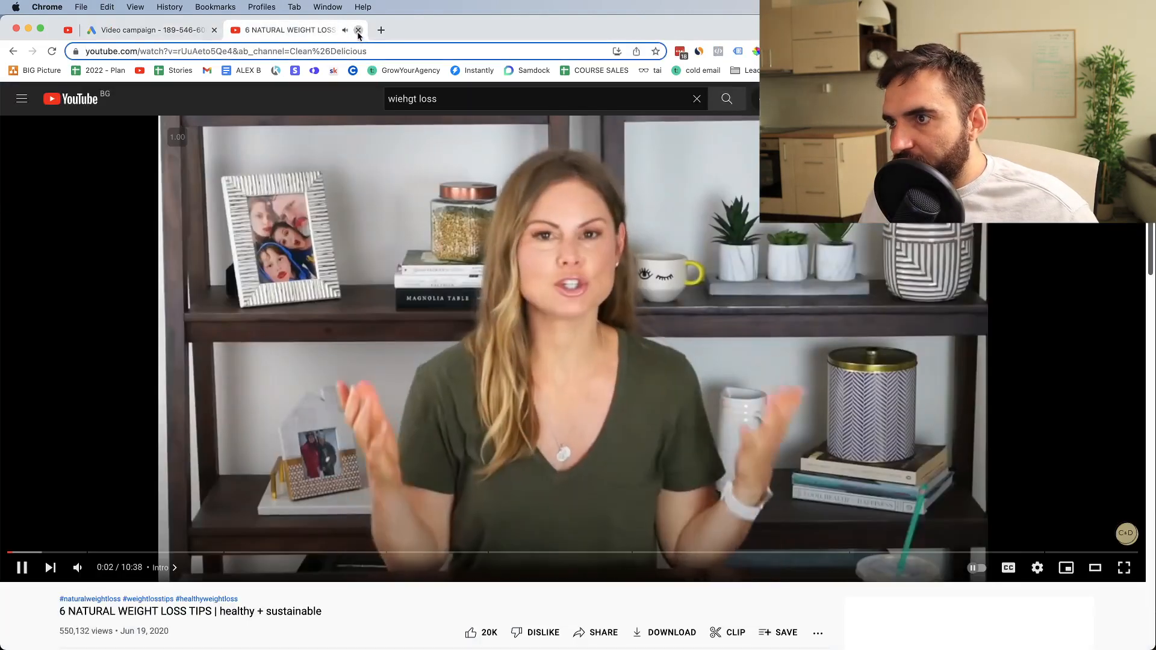
# Close the YouTube tab and add the "6 NATURAL WEIGHT LOSS TIPS | healthy + sustainable" video to the campaign's targeted placements
pyautogui.click(359, 31)
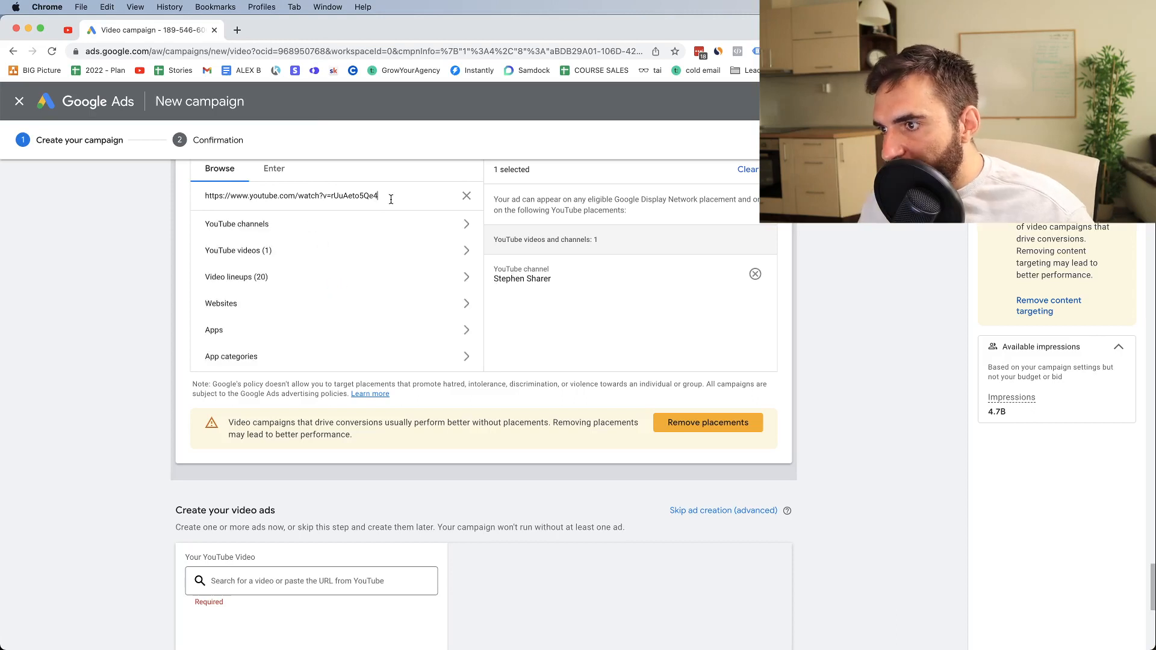
pyautogui.click(241, 250)
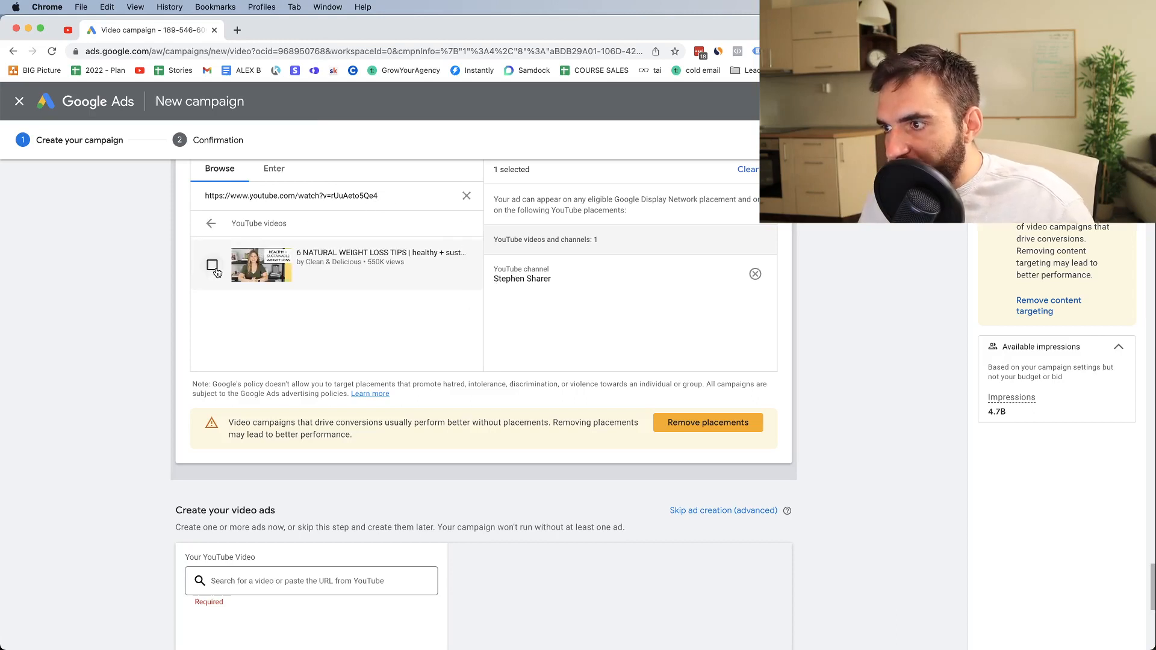
pyautogui.click(212, 265)
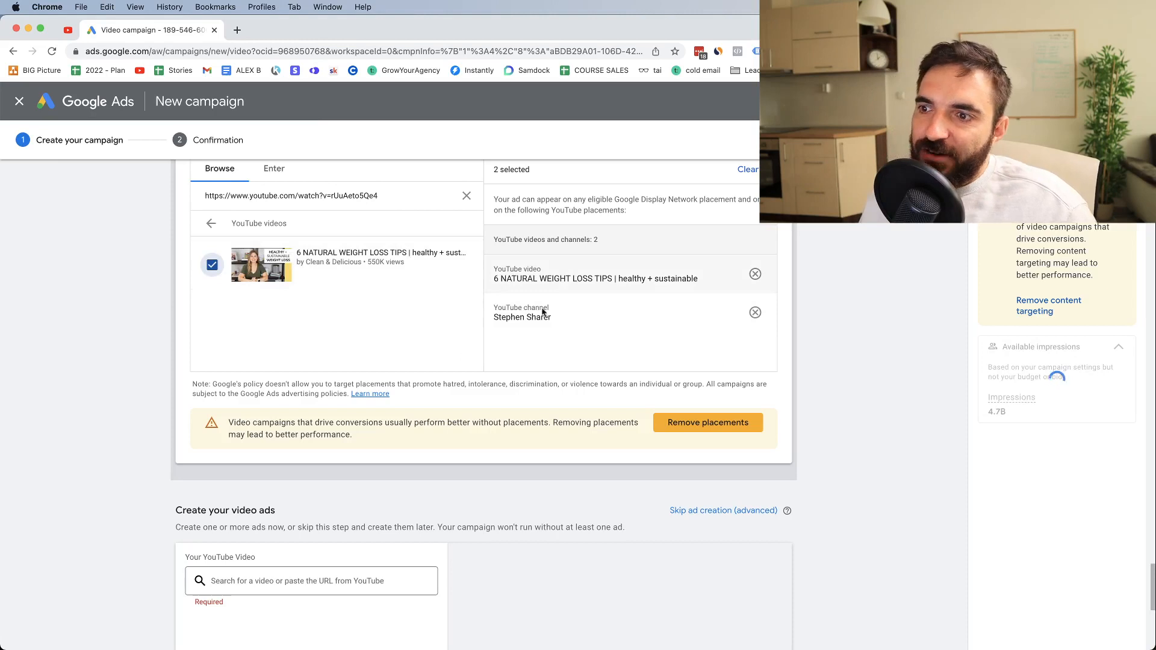
pyautogui.moveTo(562, 315); pyautogui.dragTo(519, 316)
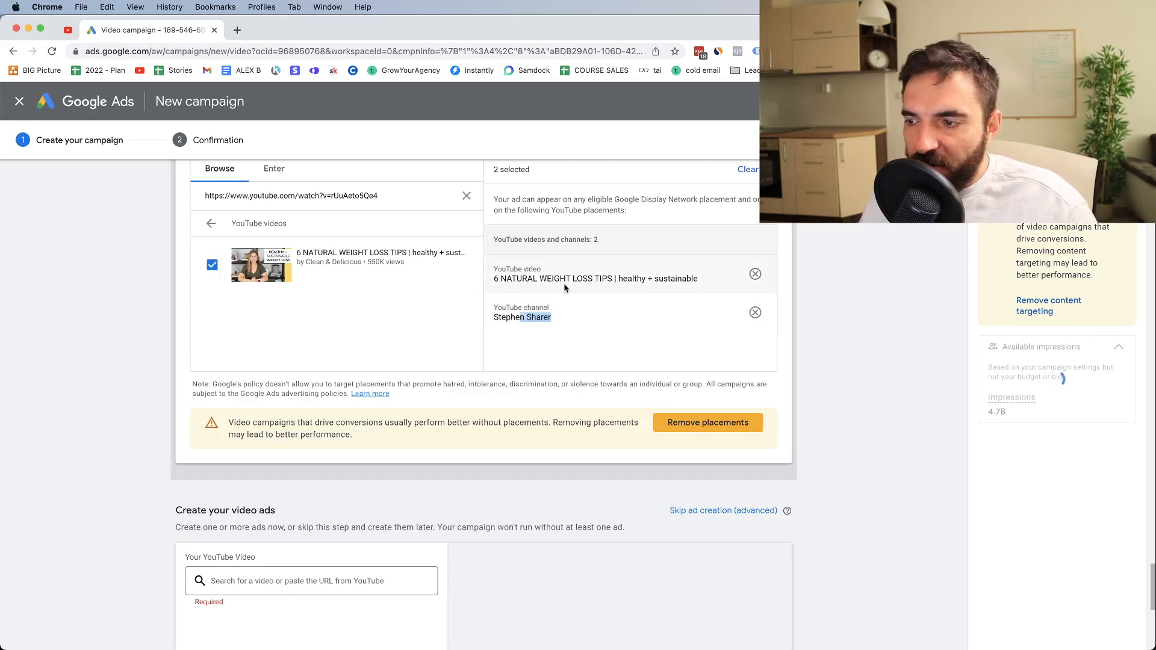
# Open YouTube in a new browser tab and go to the uploaded videos of the signed-in account's own channel
pyautogui.scroll(-3, 372, 511)
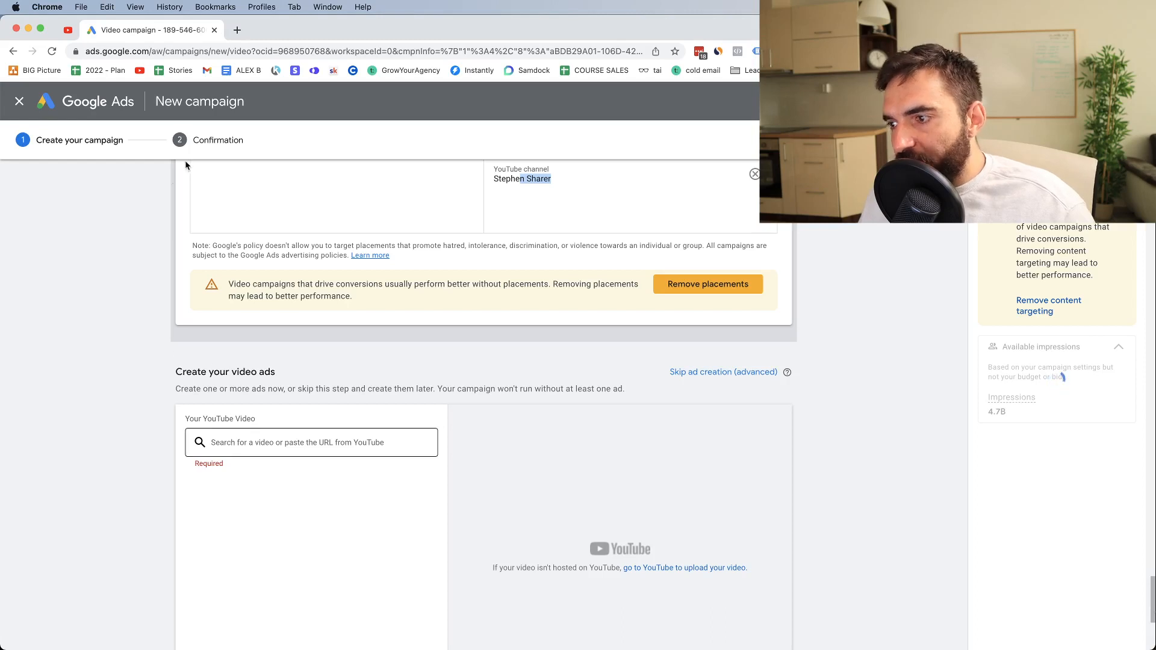
pyautogui.click(239, 444)
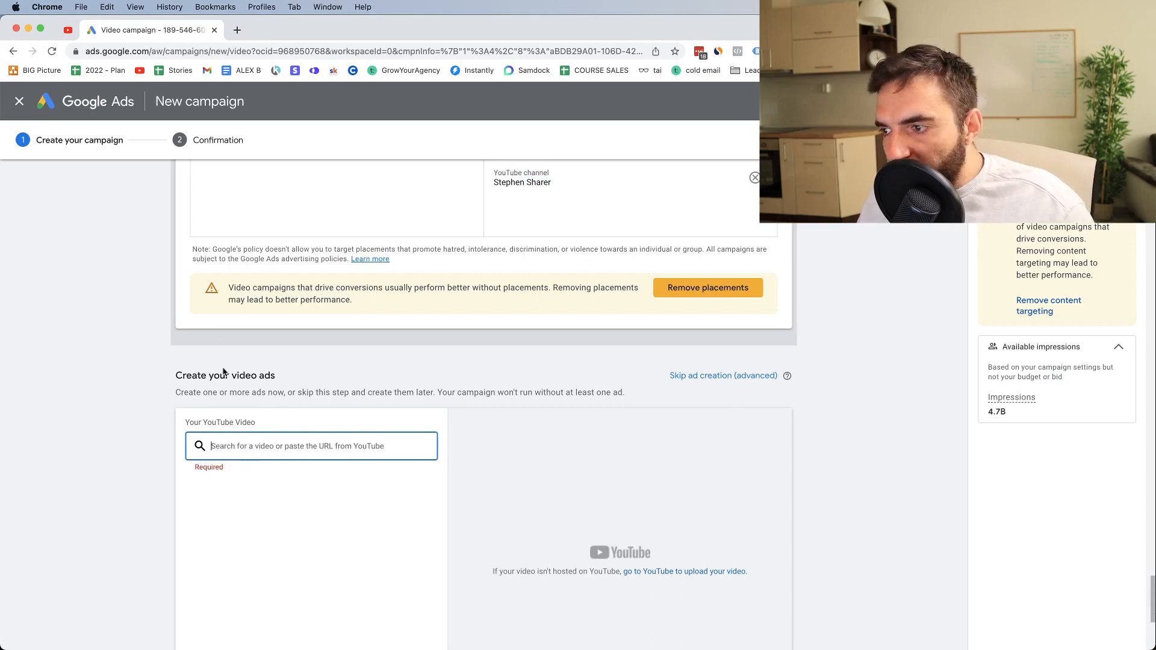
pyautogui.click(238, 29)
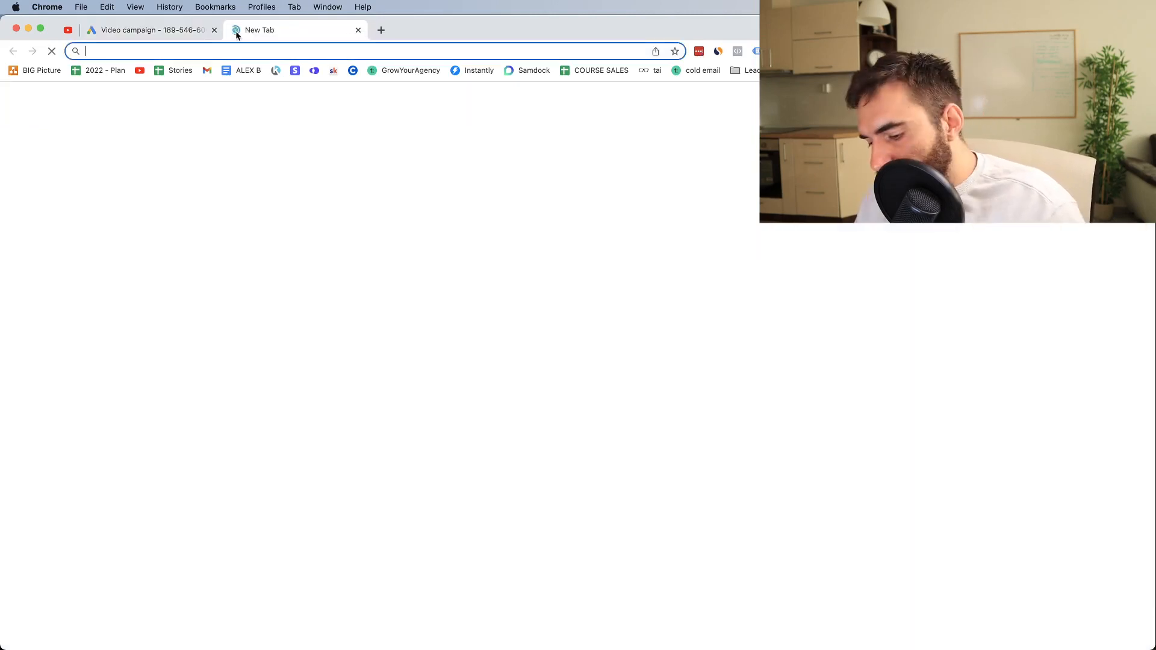
pyautogui.write('youtube')
pyautogui.press('Return')
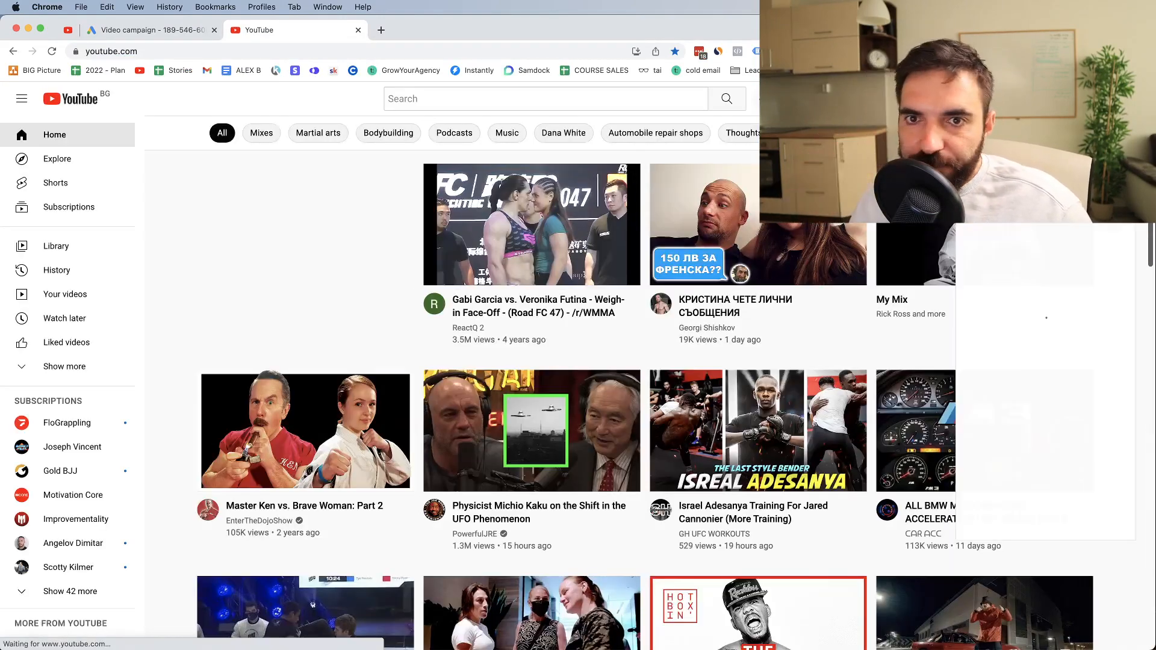
pyautogui.click(1000, 225)
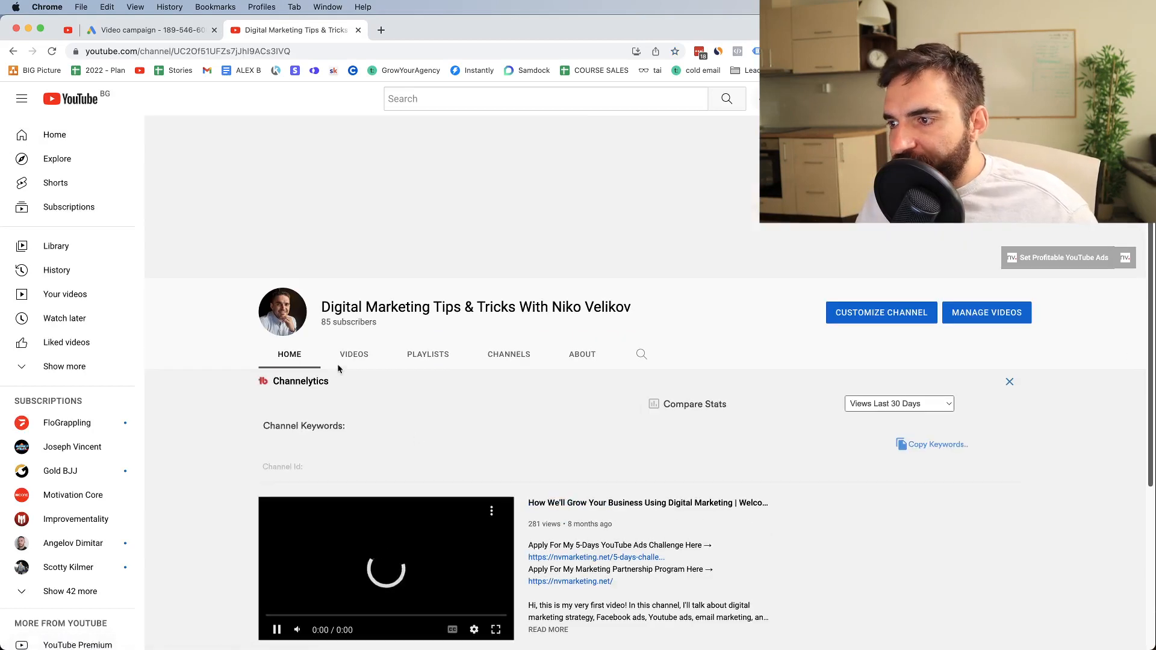
pyautogui.click(353, 355)
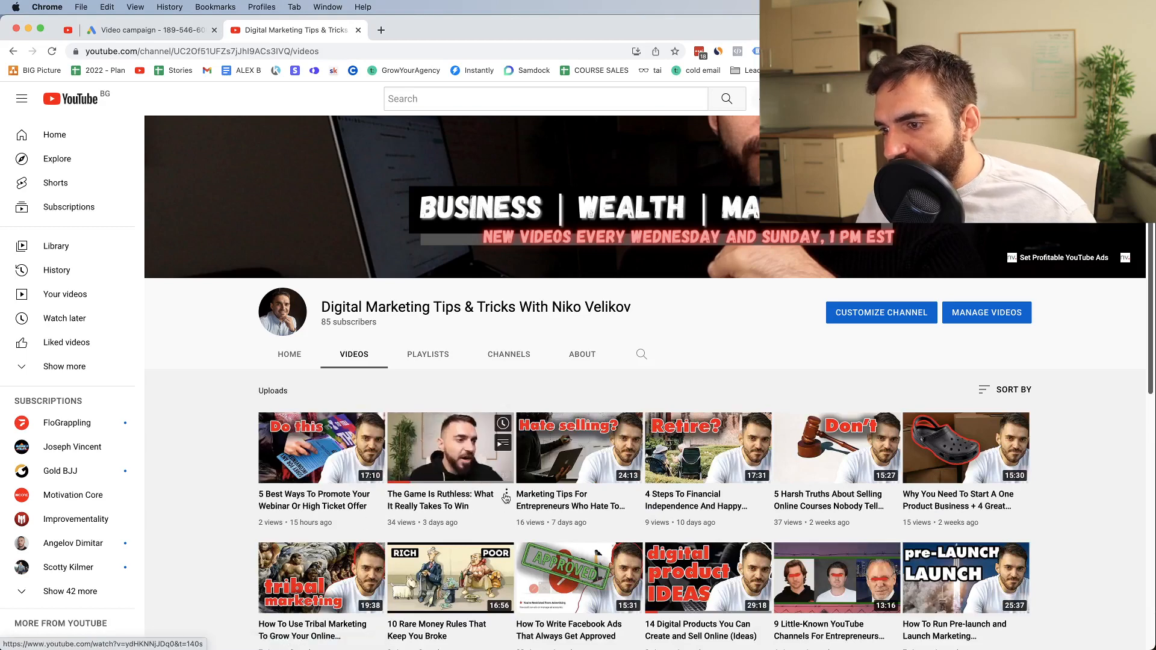
# Open the video "The Game Is Ruthless: What It Really Takes To Win" and copy its share link
pyautogui.click(506, 495)
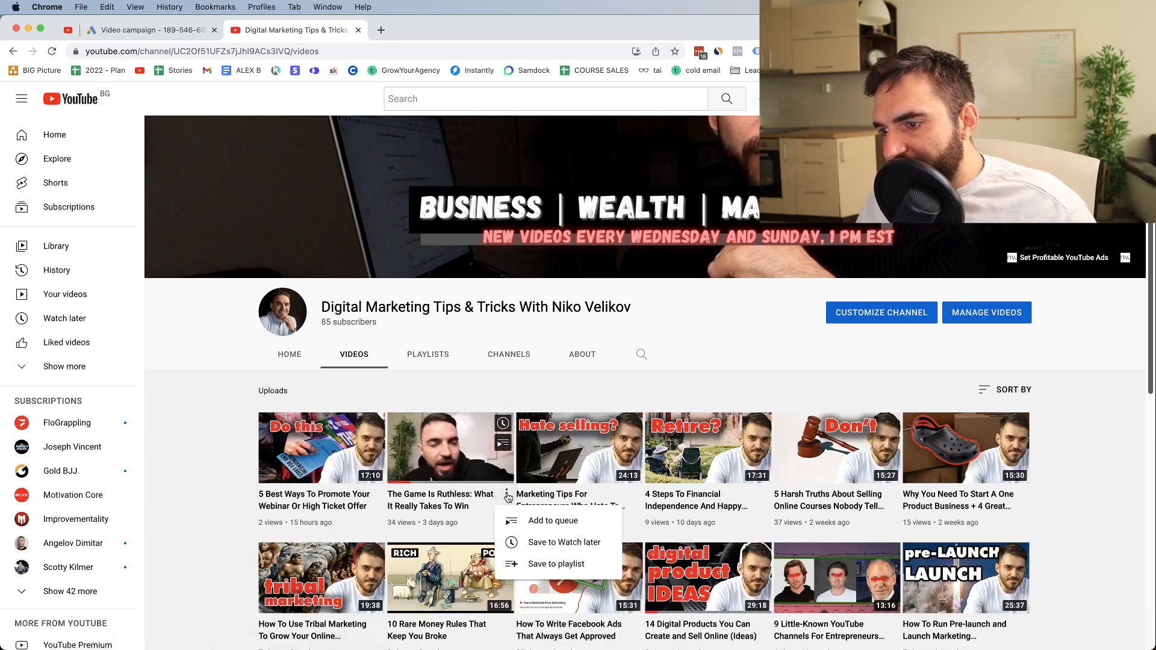
pyautogui.click(449, 501)
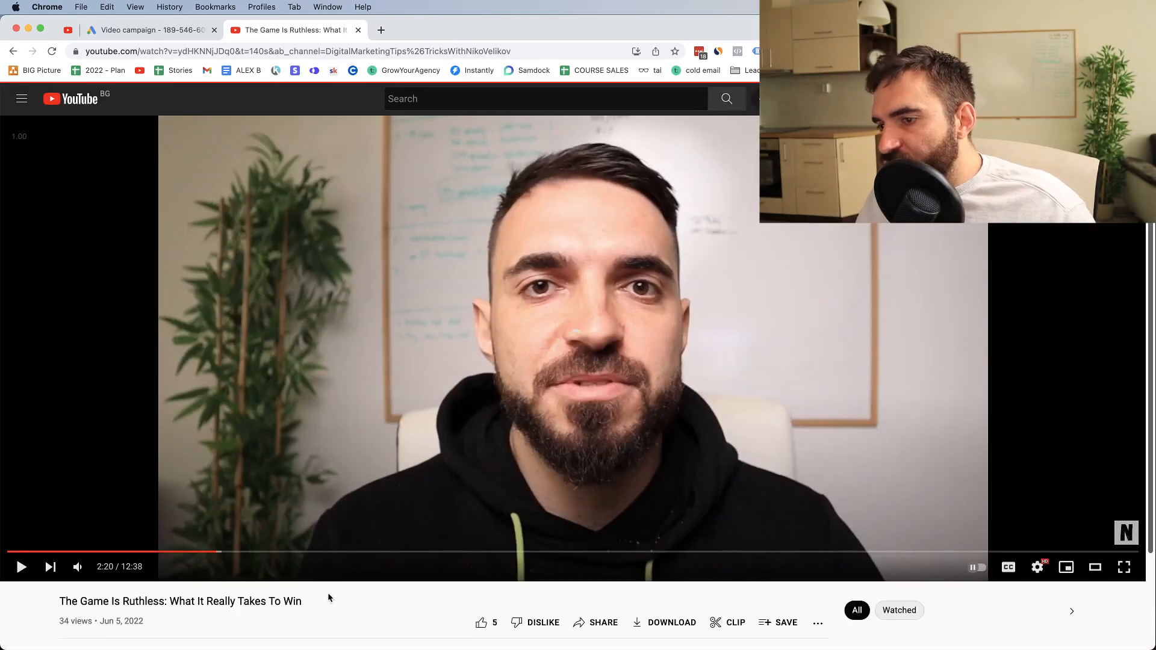
pyautogui.scroll(-1, 328, 593)
pyautogui.click(579, 581)
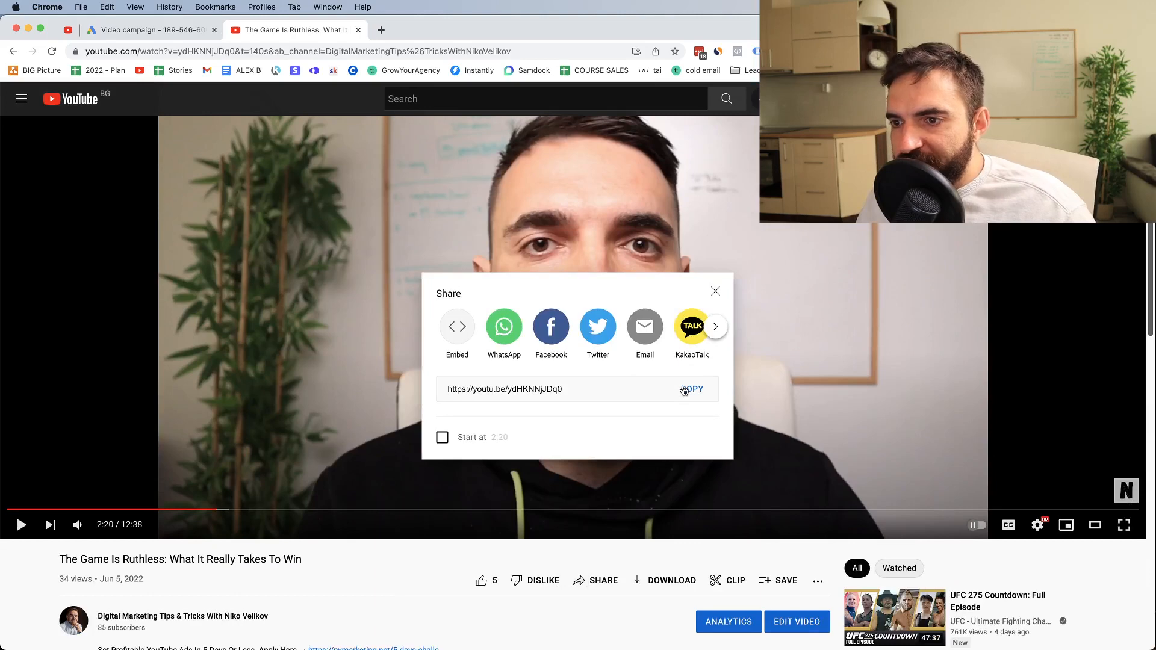
pyautogui.click(531, 389)
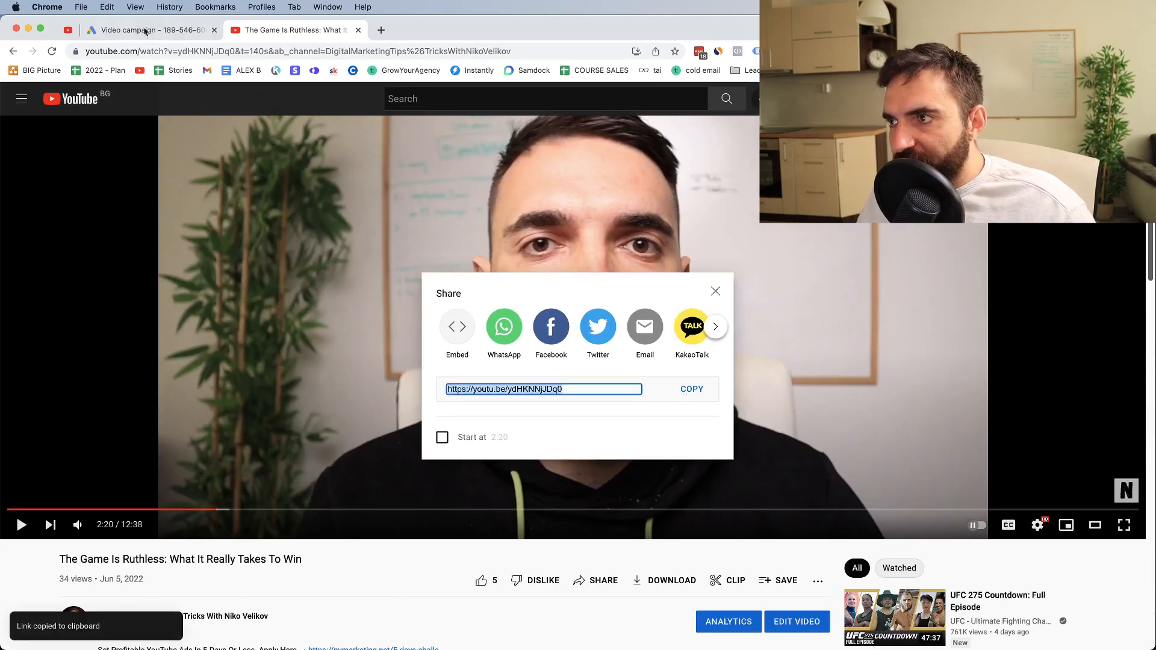
# Return to the Google Ads campaign and enter the copied link as the ad's YouTube video
pyautogui.click(137, 32)
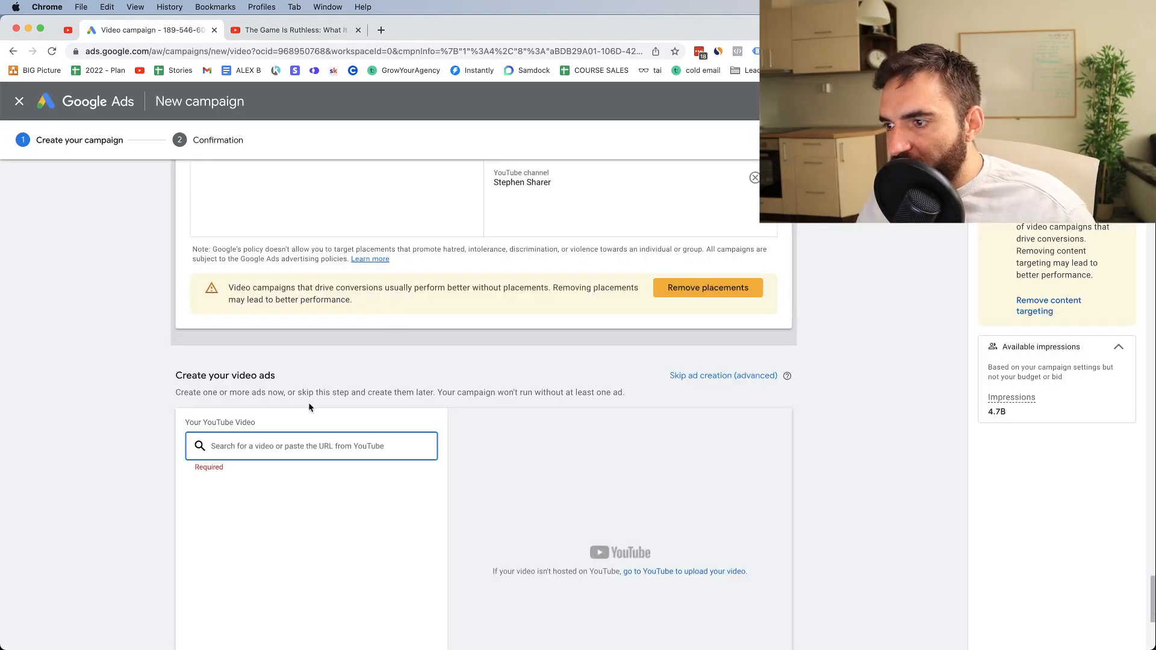
pyautogui.click(265, 448)
pyautogui.press('super+v')
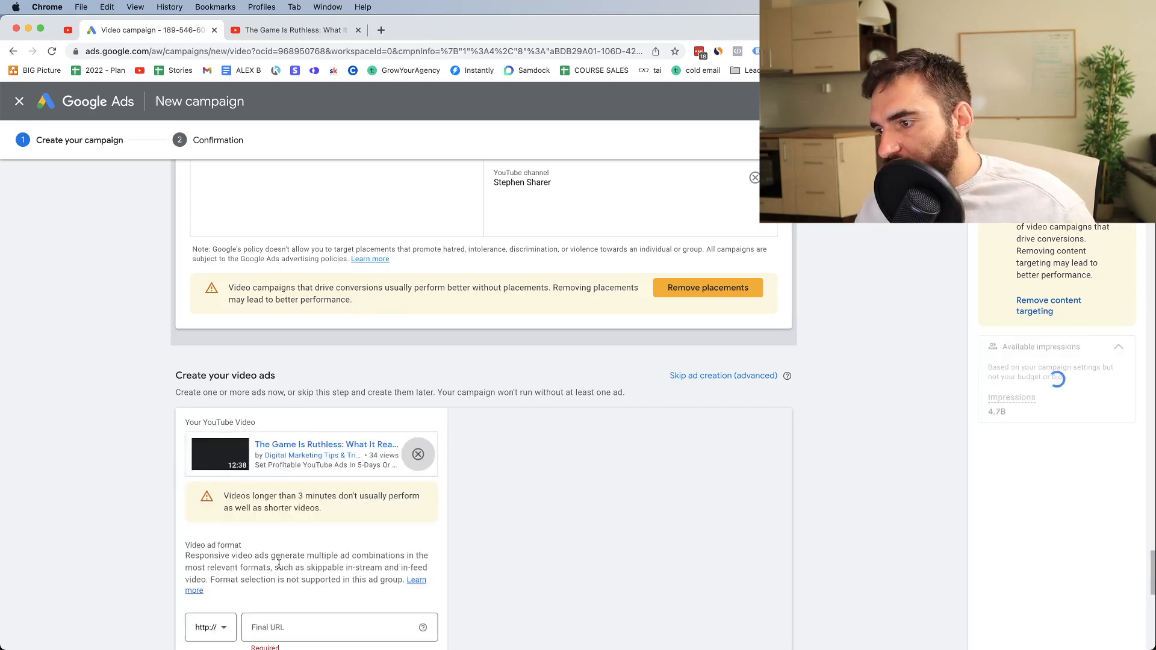
pyautogui.scroll(1, 280, 569)
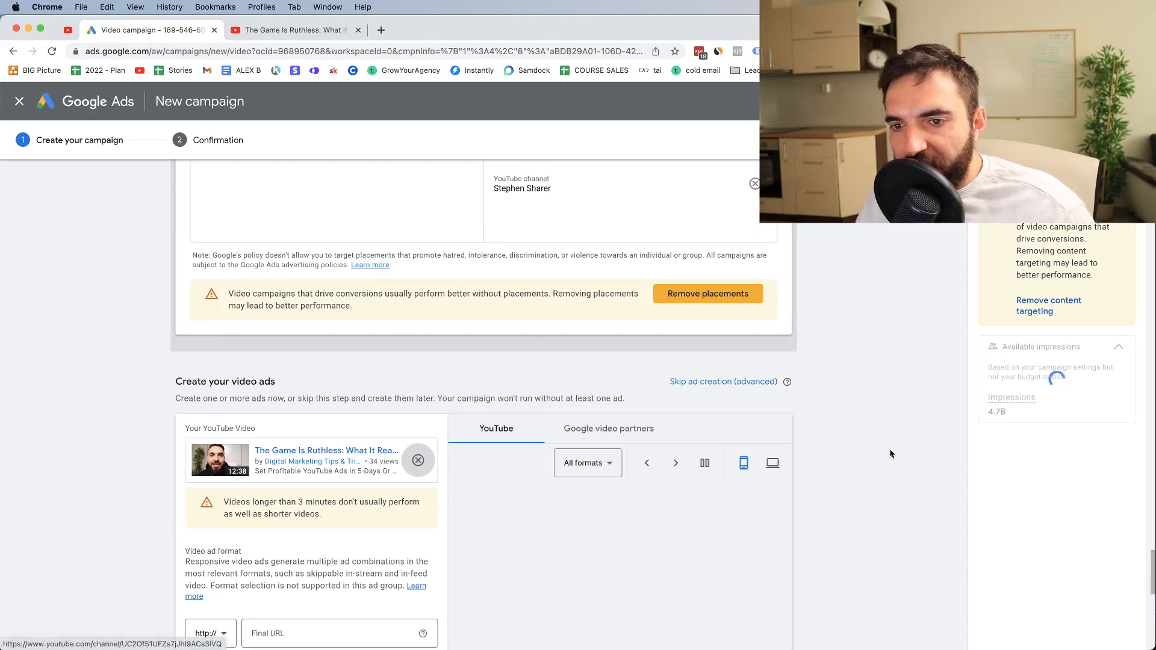
pyautogui.scroll(-3, 259, 473)
pyautogui.scroll(-4, 259, 472)
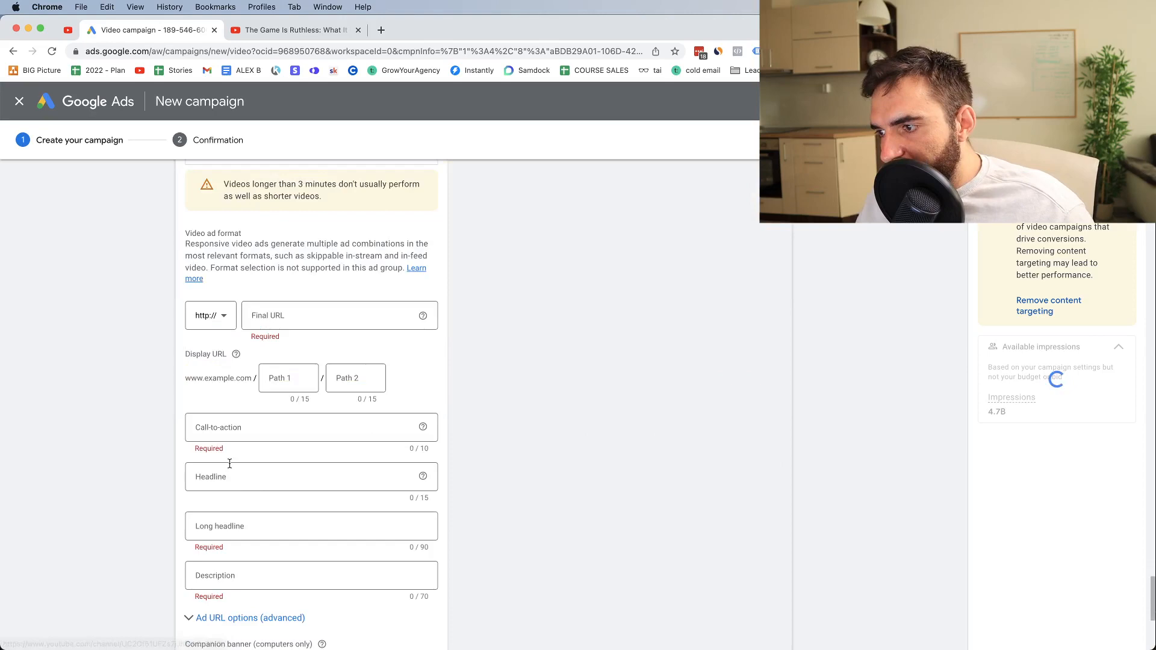
pyautogui.click(216, 317)
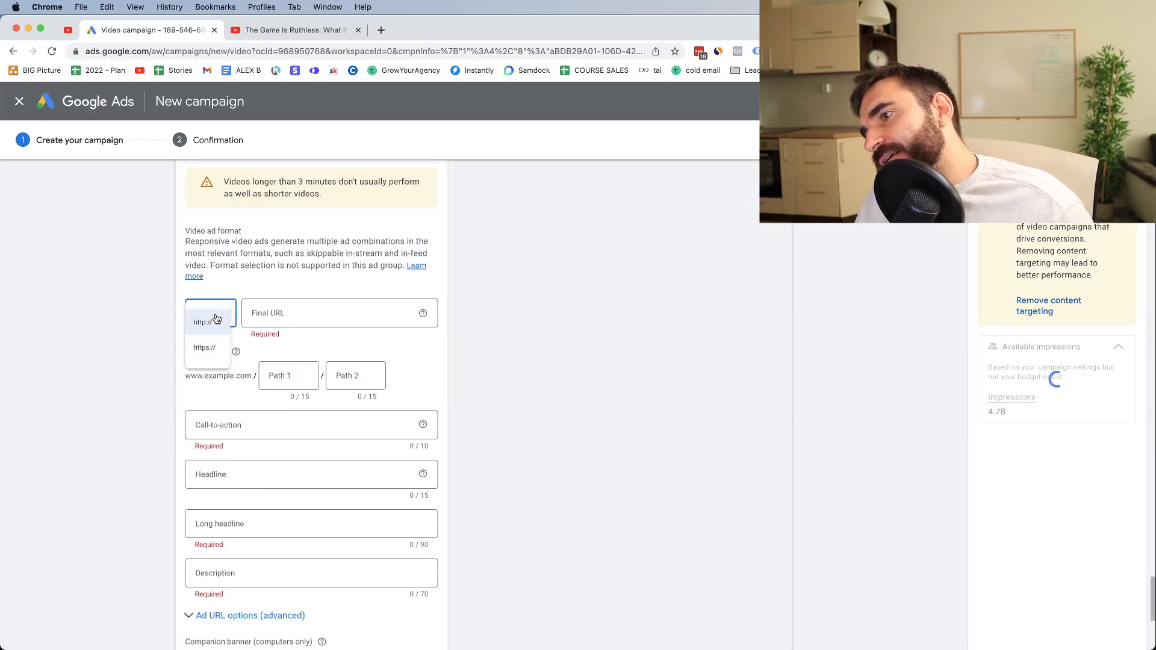
pyautogui.click(206, 351)
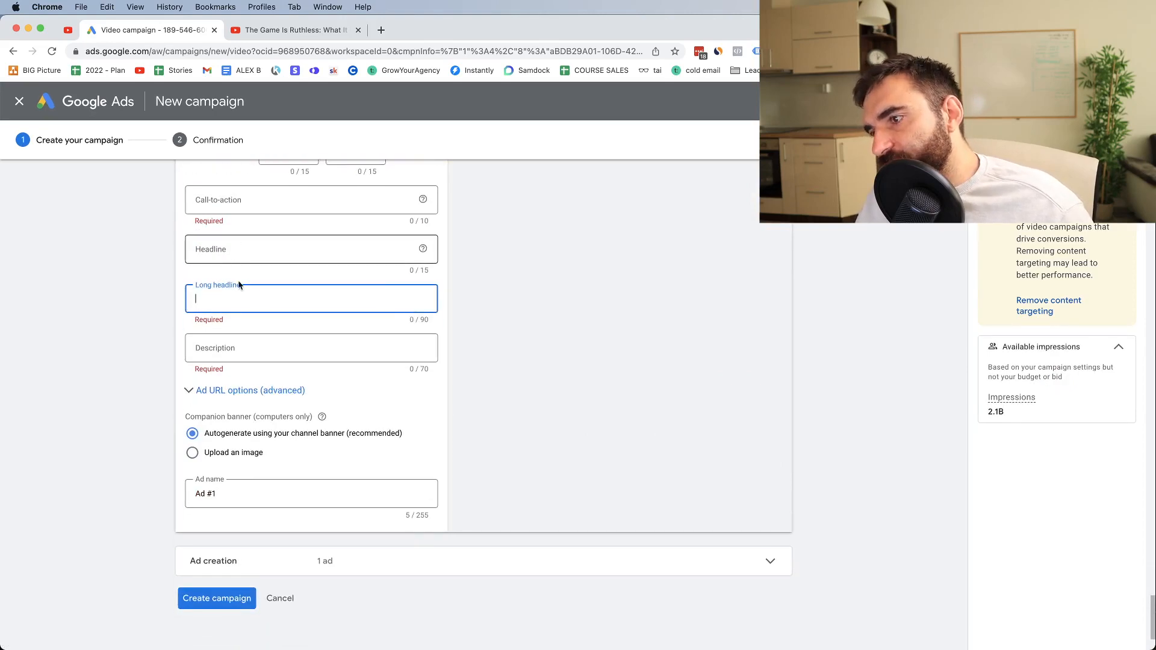
pyautogui.click(214, 362)
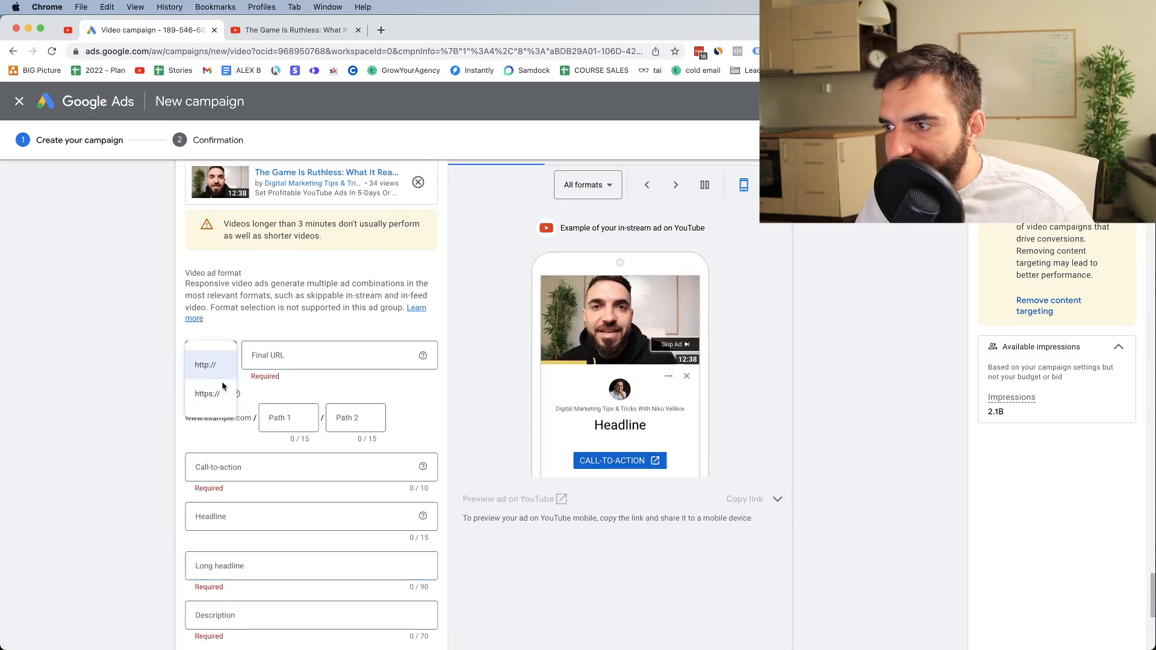
pyautogui.click(218, 392)
pyautogui.click(259, 358)
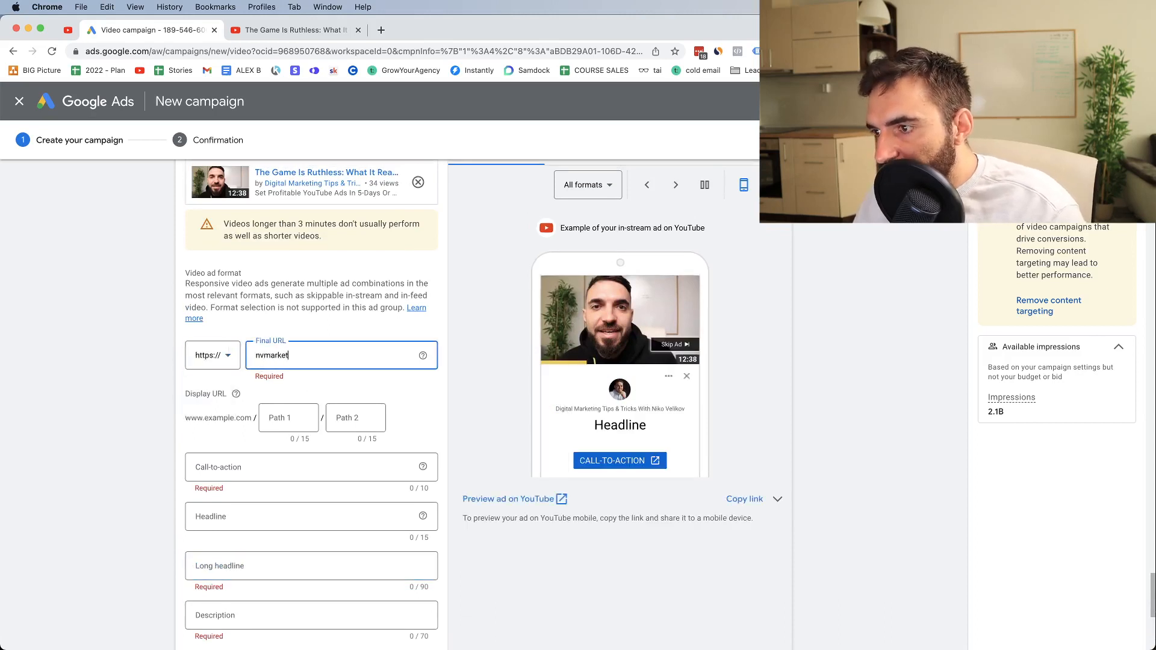
pyautogui.write('nvmarketing.net')
# Set the ad's call-to-action to "Learn more" and its headline to "Get More Sales"
pyautogui.scroll(-4, 119, 426)
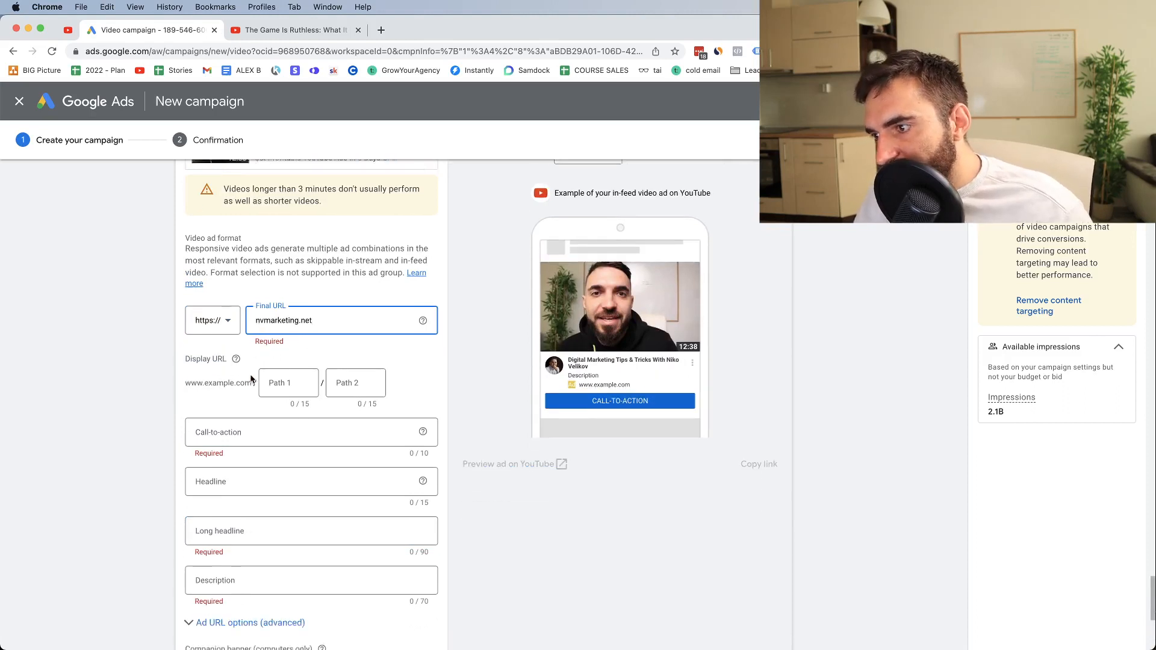
pyautogui.click(248, 349)
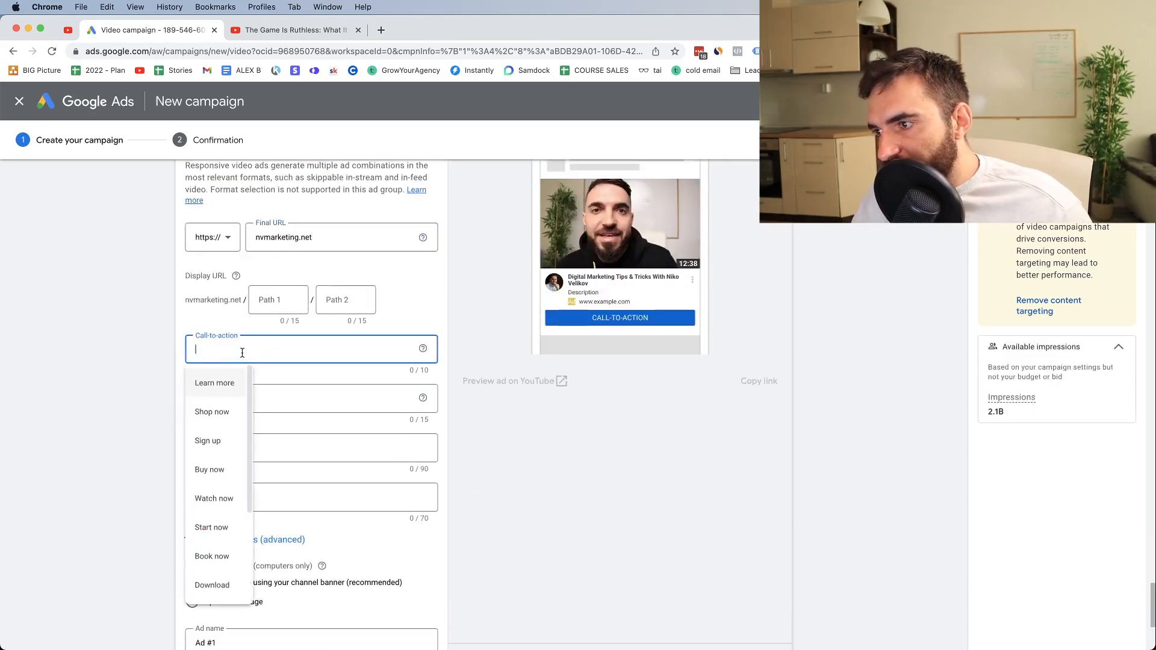
pyautogui.click(224, 384)
pyautogui.click(226, 396)
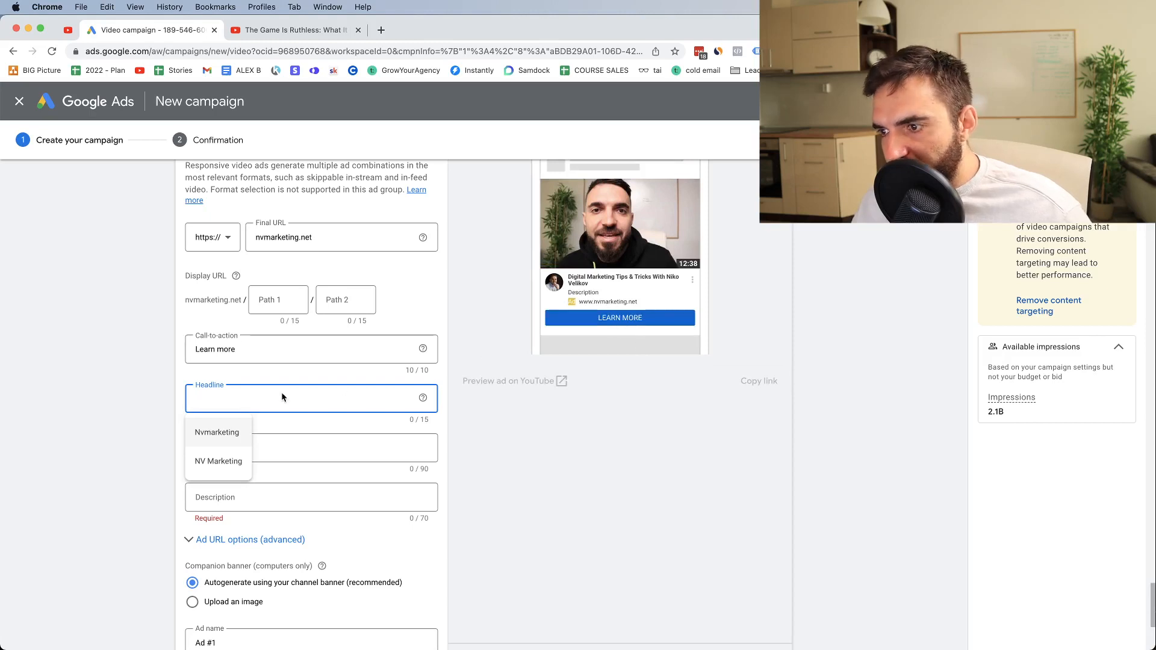
pyautogui.write('Get')
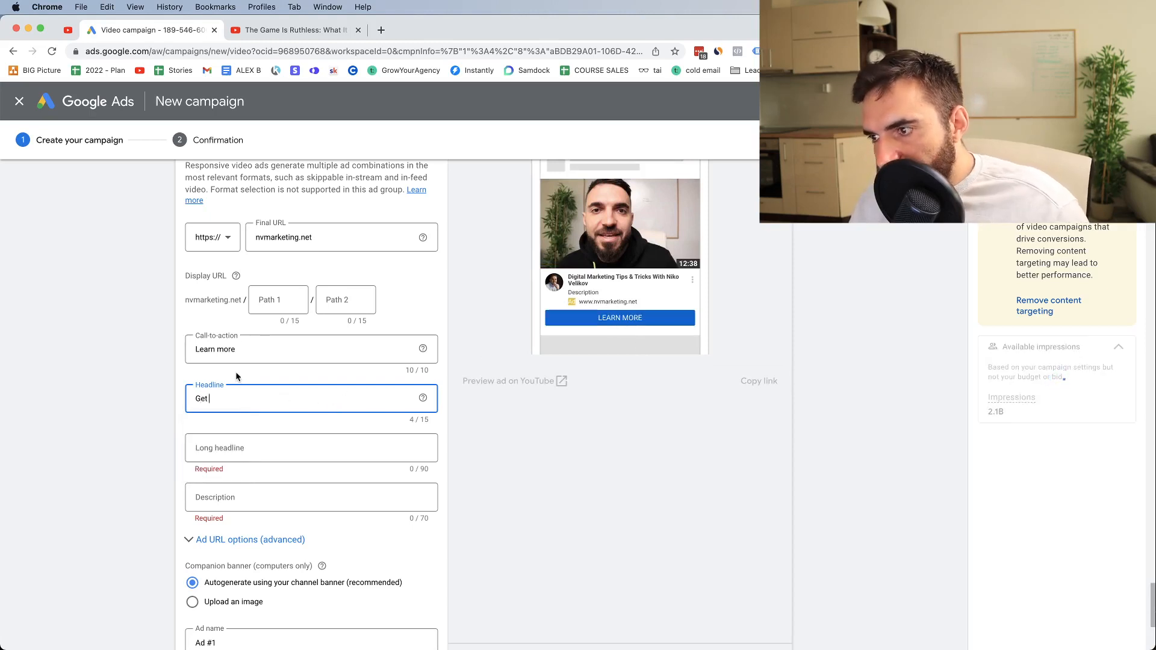
pyautogui.write(' More Sales')
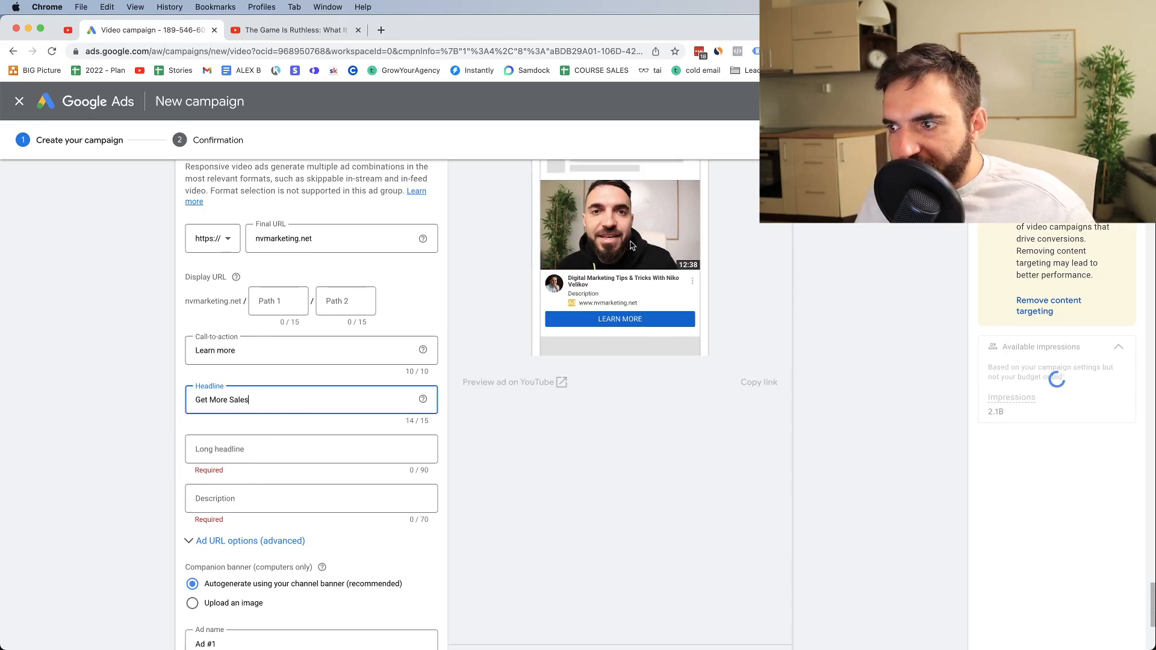
# Use the suggested long headline "We Be Your $0 Marketing Team" and description "Transform Your Business so It Runs Profitably without You"
pyautogui.scroll(2, 256, 446)
pyautogui.click(242, 495)
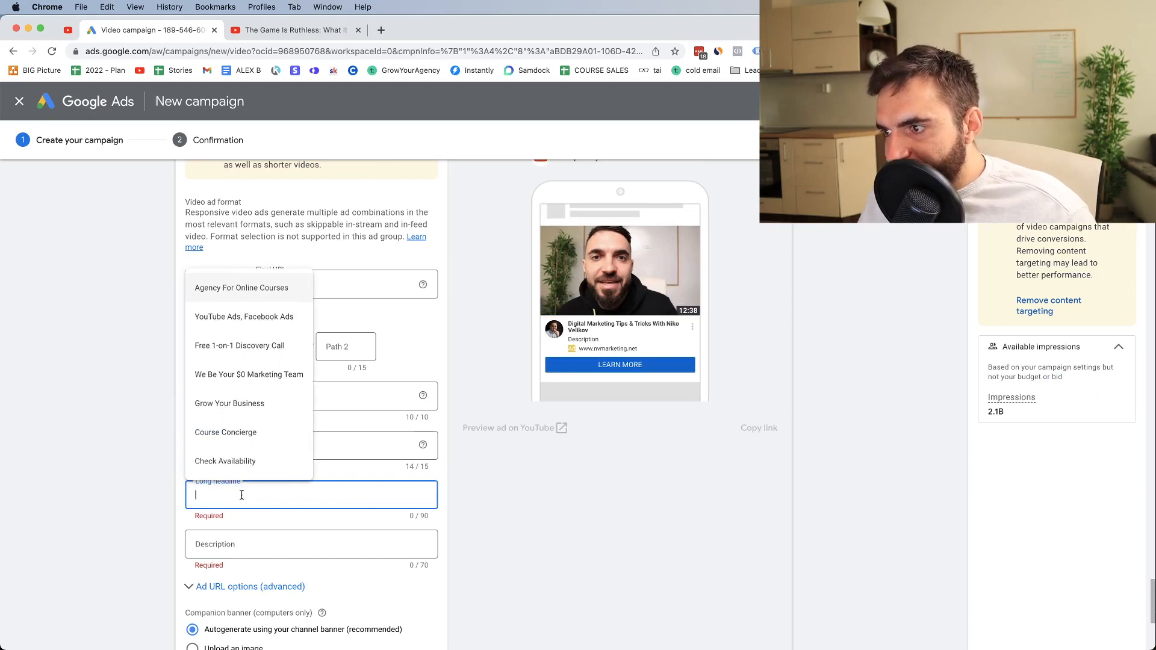
pyautogui.click(229, 374)
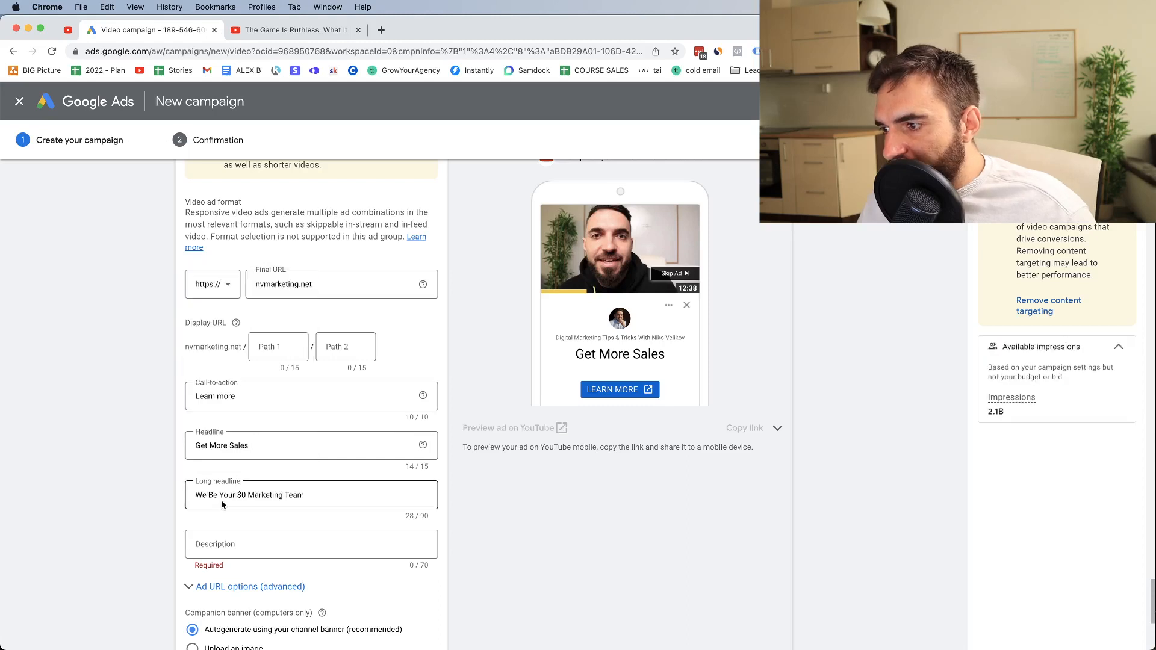
pyautogui.click(314, 495)
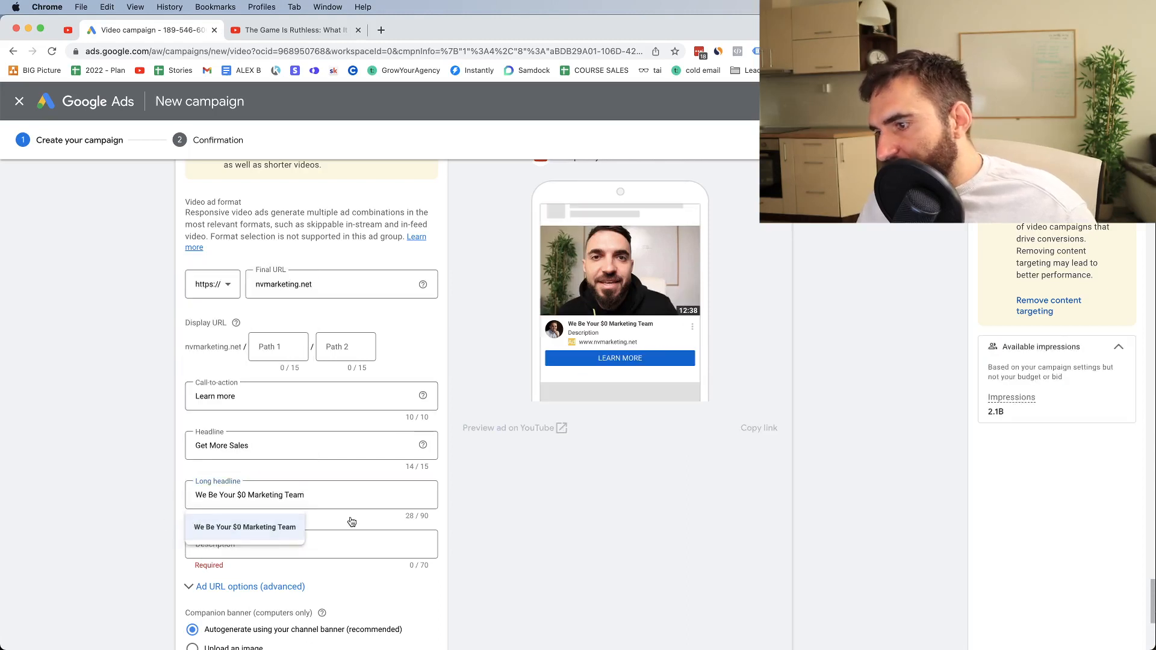
pyautogui.click(424, 519)
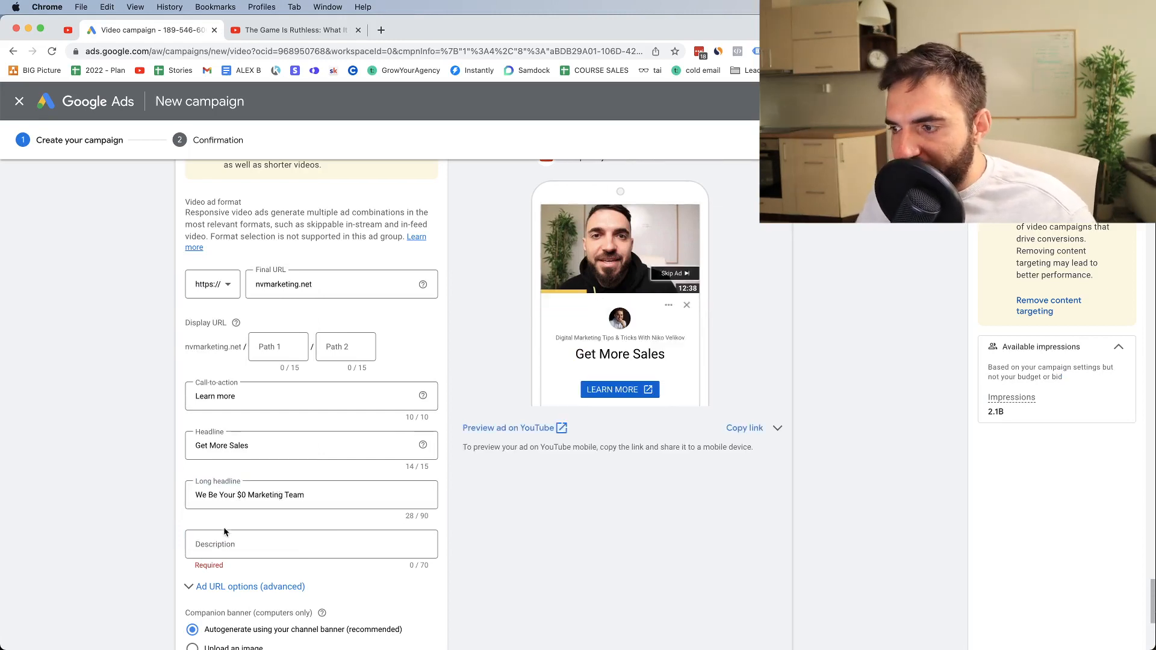
pyautogui.click(221, 546)
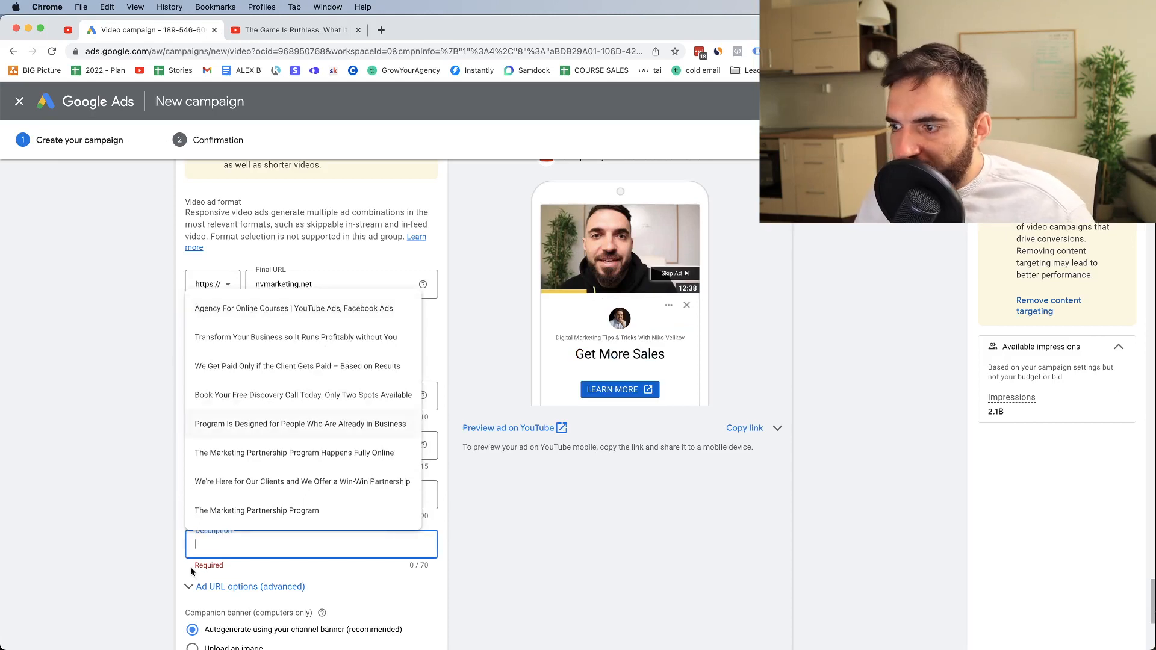
pyautogui.click(245, 337)
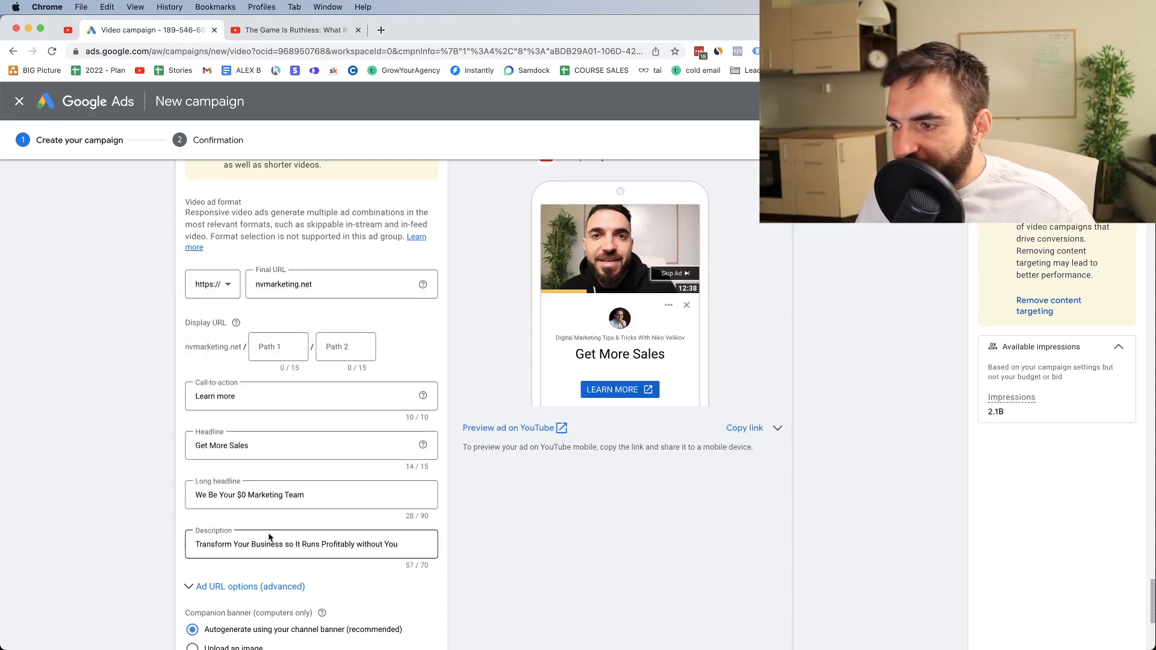
# Check the ad preview's format options, and expand the Ad creation section to review the campaign's ads
pyautogui.scroll(3, 635, 244)
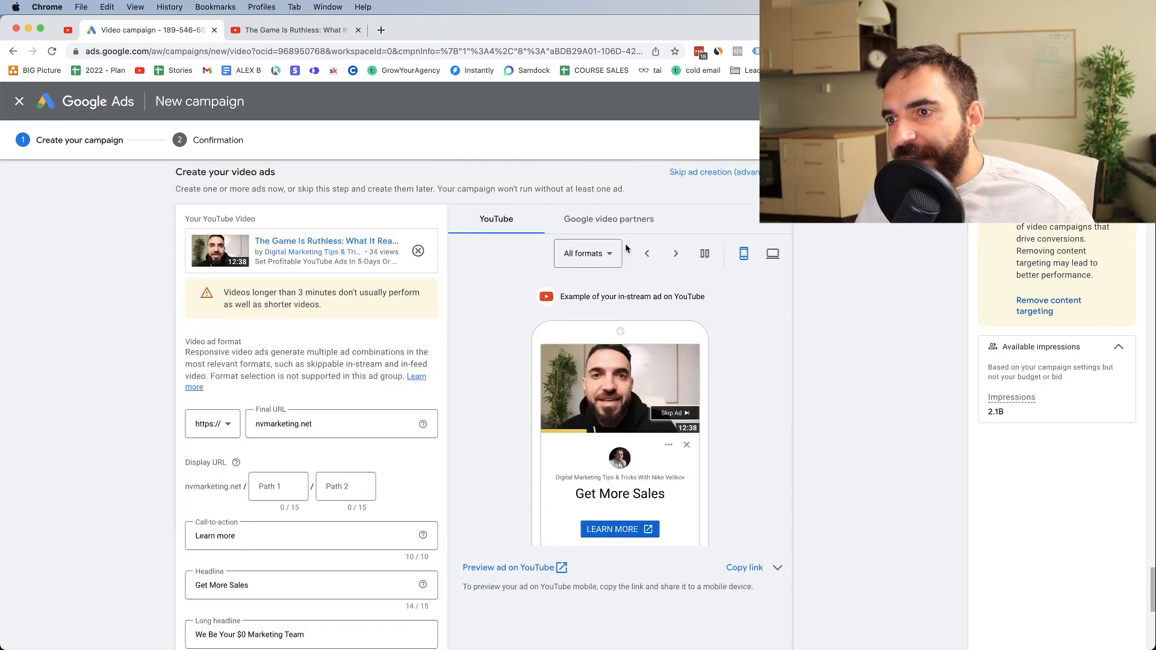
pyautogui.click(588, 260)
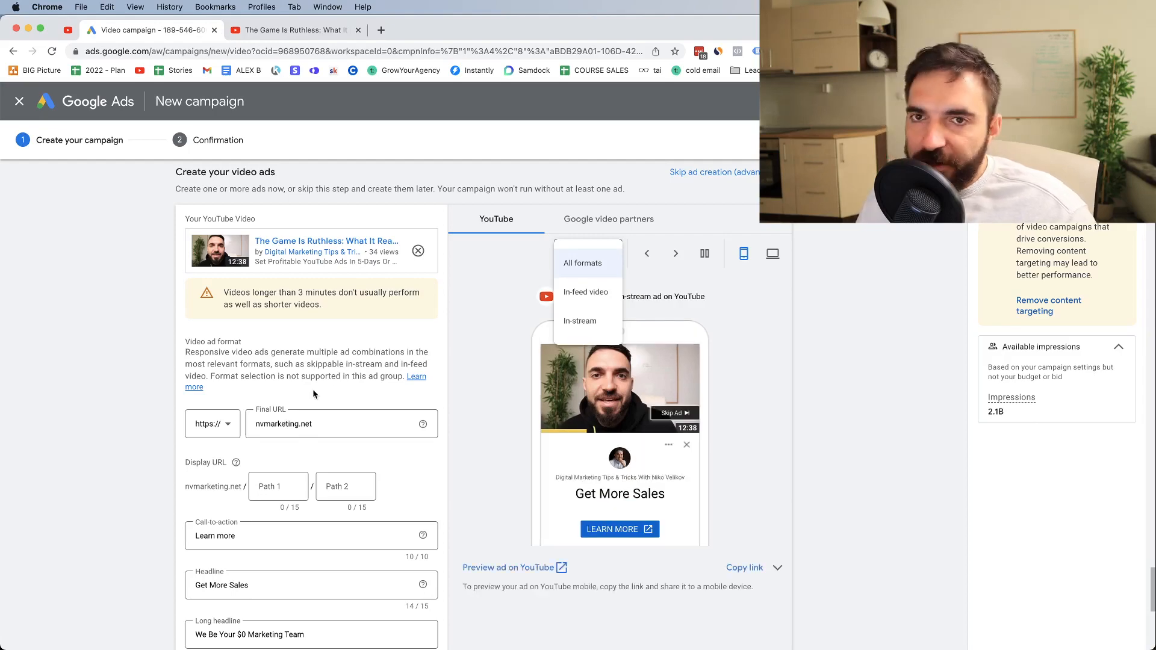
pyautogui.scroll(-2, 500, 407)
pyautogui.scroll(-8, 499, 407)
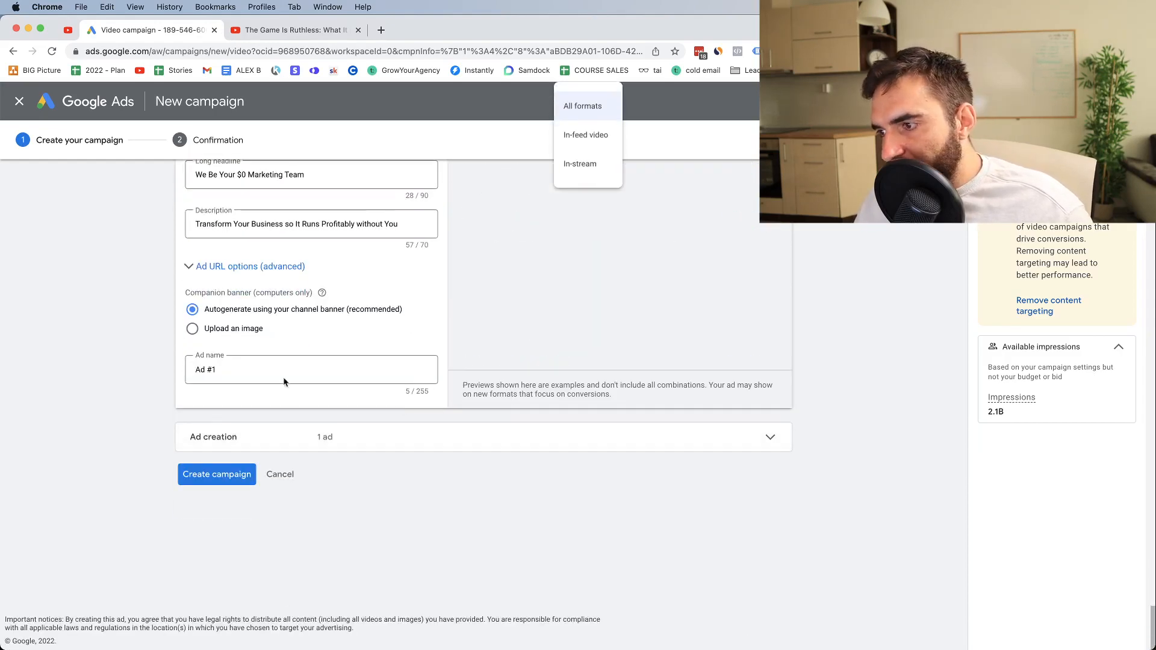
pyautogui.click(214, 449)
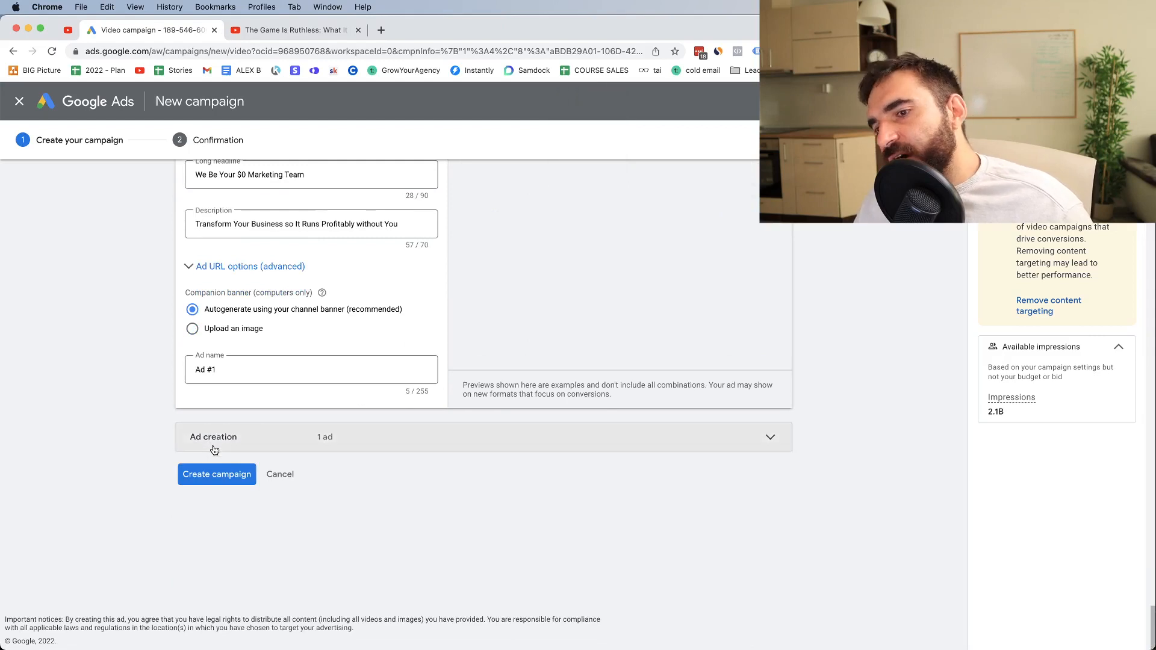
pyautogui.scroll(-3, 313, 529)
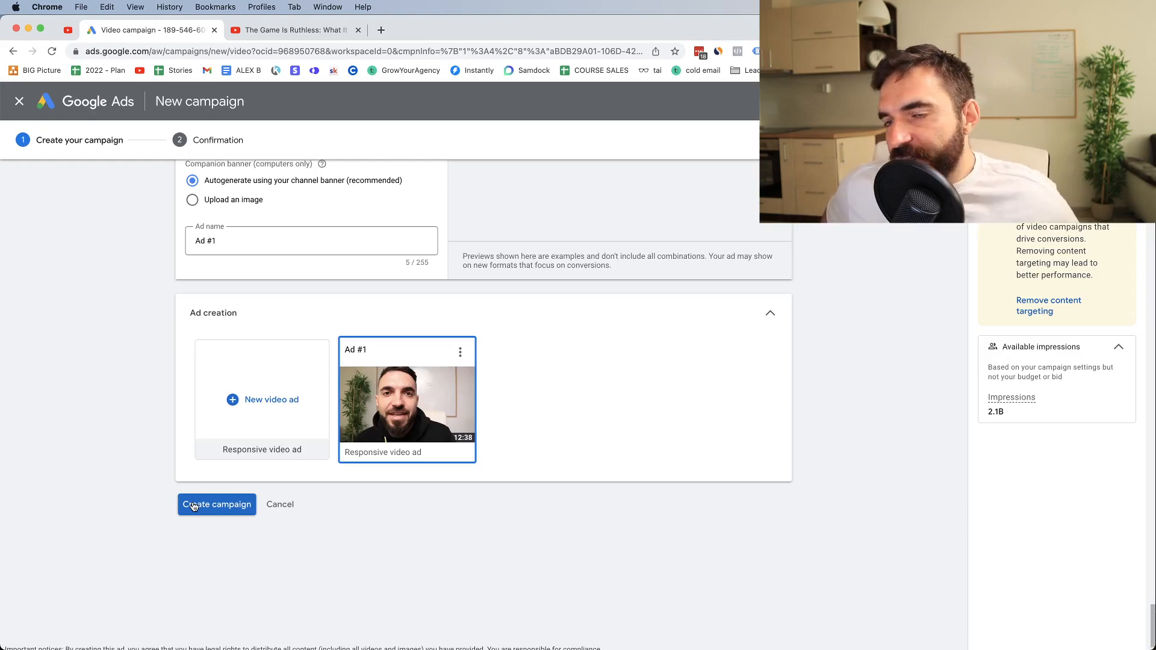
pyautogui.scroll(-2, 68, 647)
pyautogui.hotkey('ctrl', 'Up')
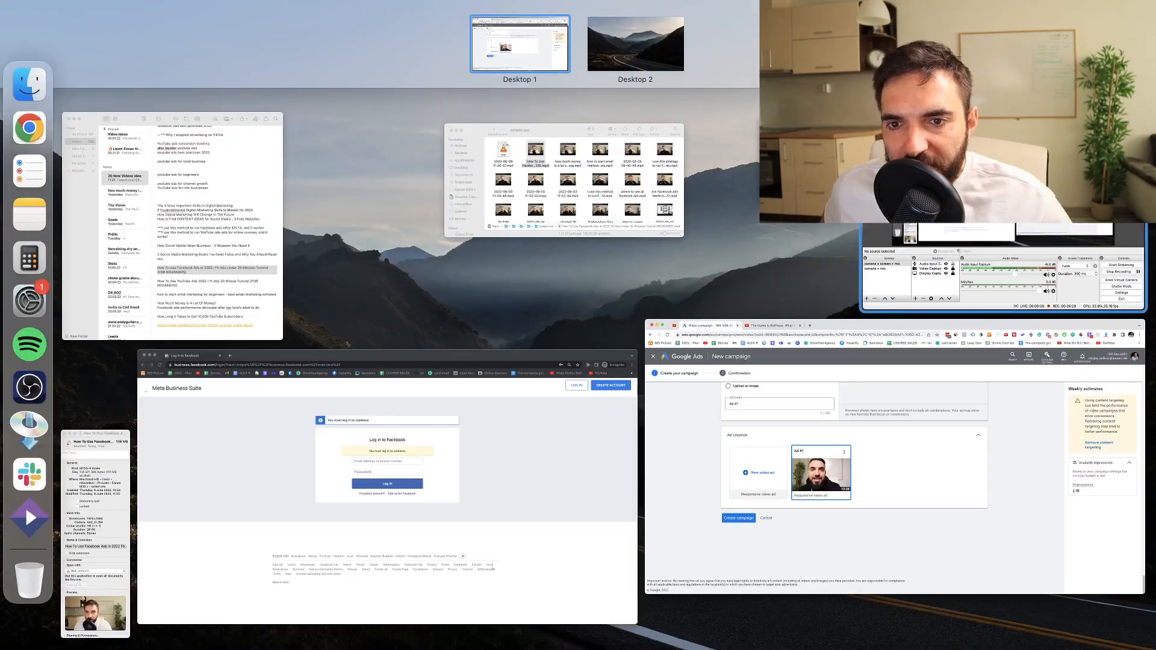
pyautogui.click(1003, 268)
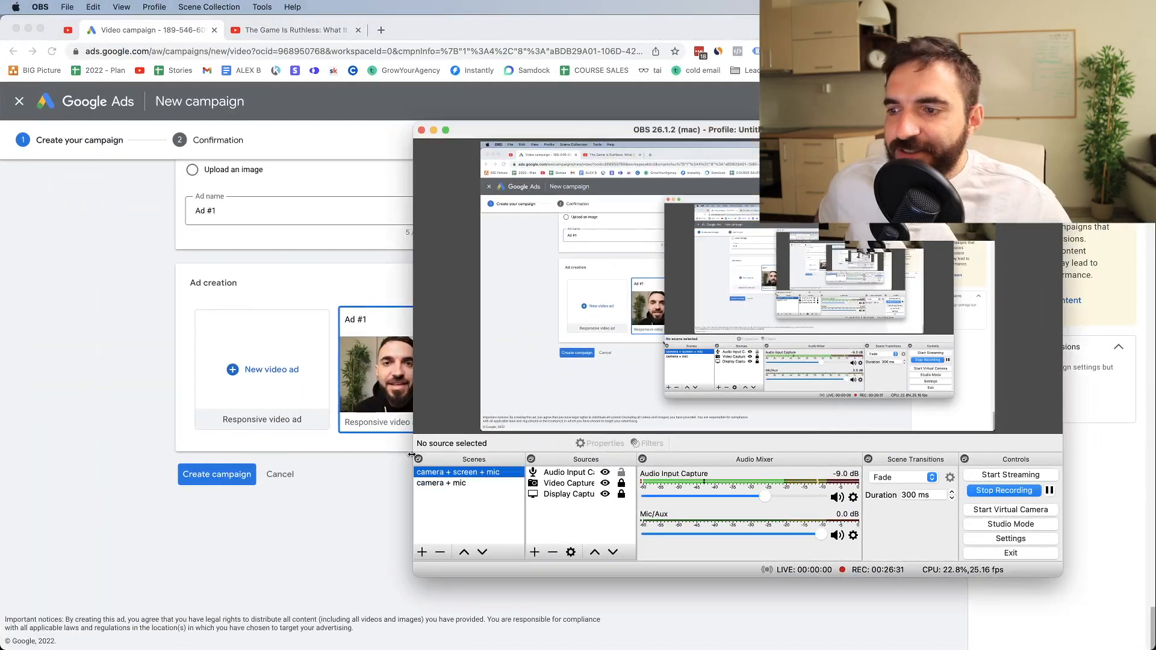